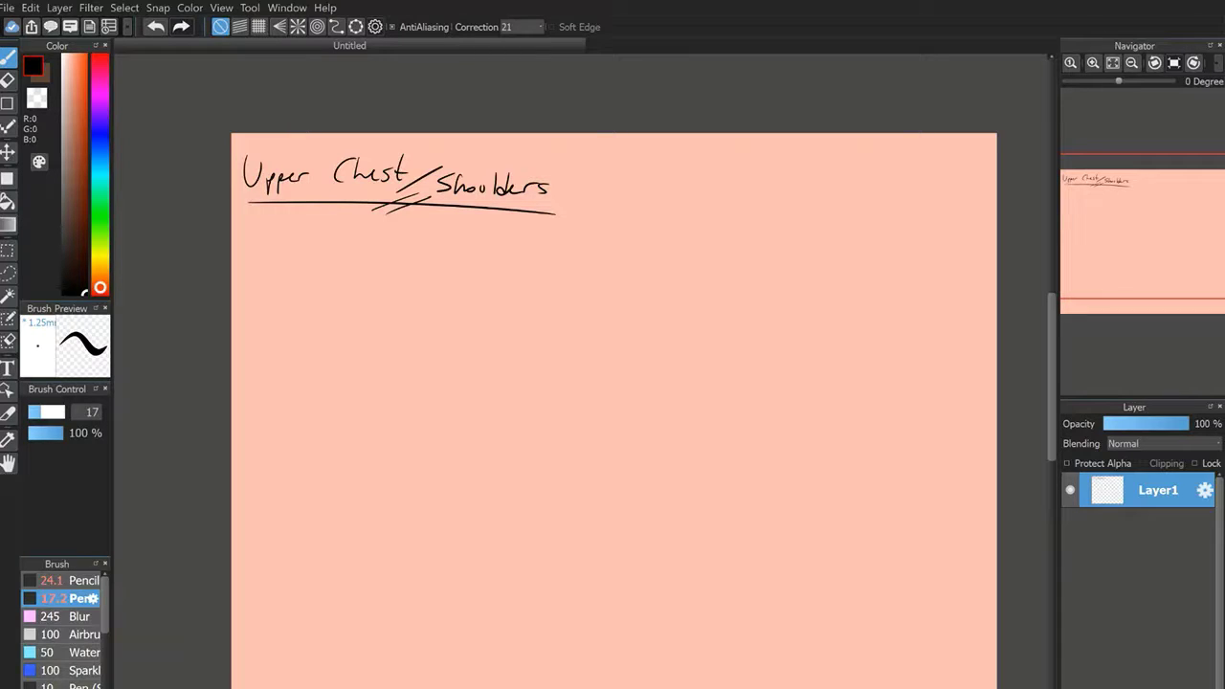
Sketch two short, near-vertical neck lines below the title using the Pencil brush at size 24.
{"action": "left_click_drag", "start_coordinate": [1139, 218], "coordinate": [1118, 220]}
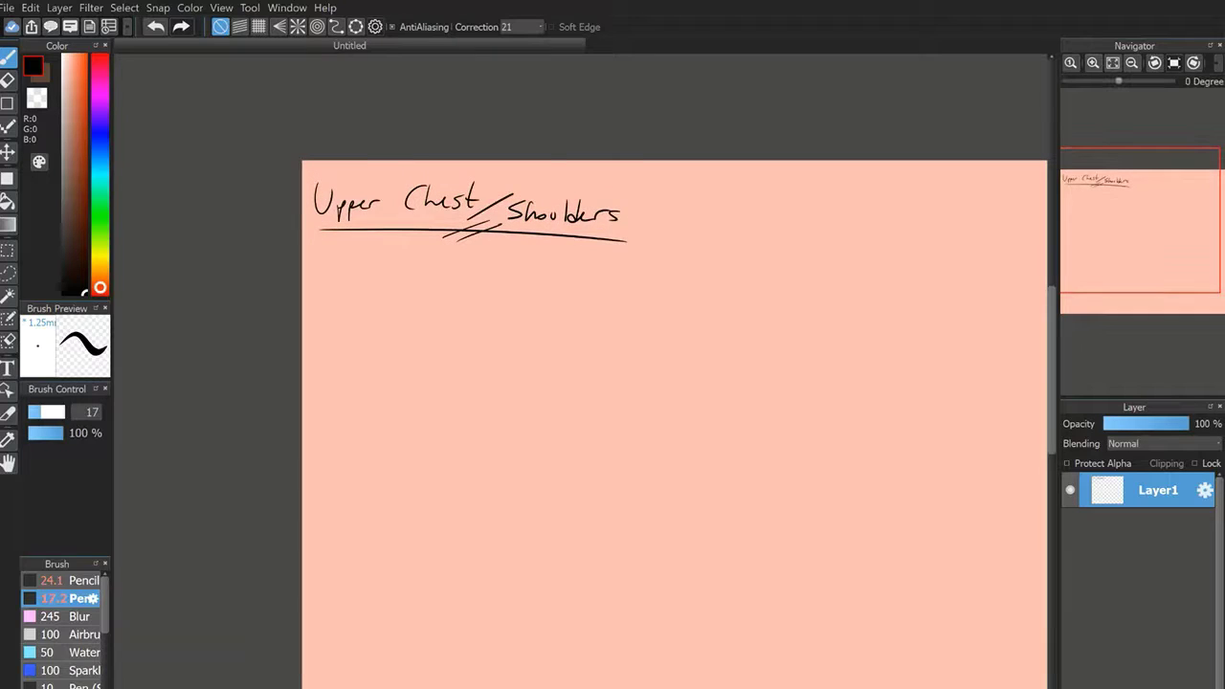
{"action": "left_click", "coordinate": [1094, 63]}
{"action": "left_click", "coordinate": [1094, 63]}
{"action": "left_click_drag", "start_coordinate": [1124, 224], "coordinate": [1118, 233]}
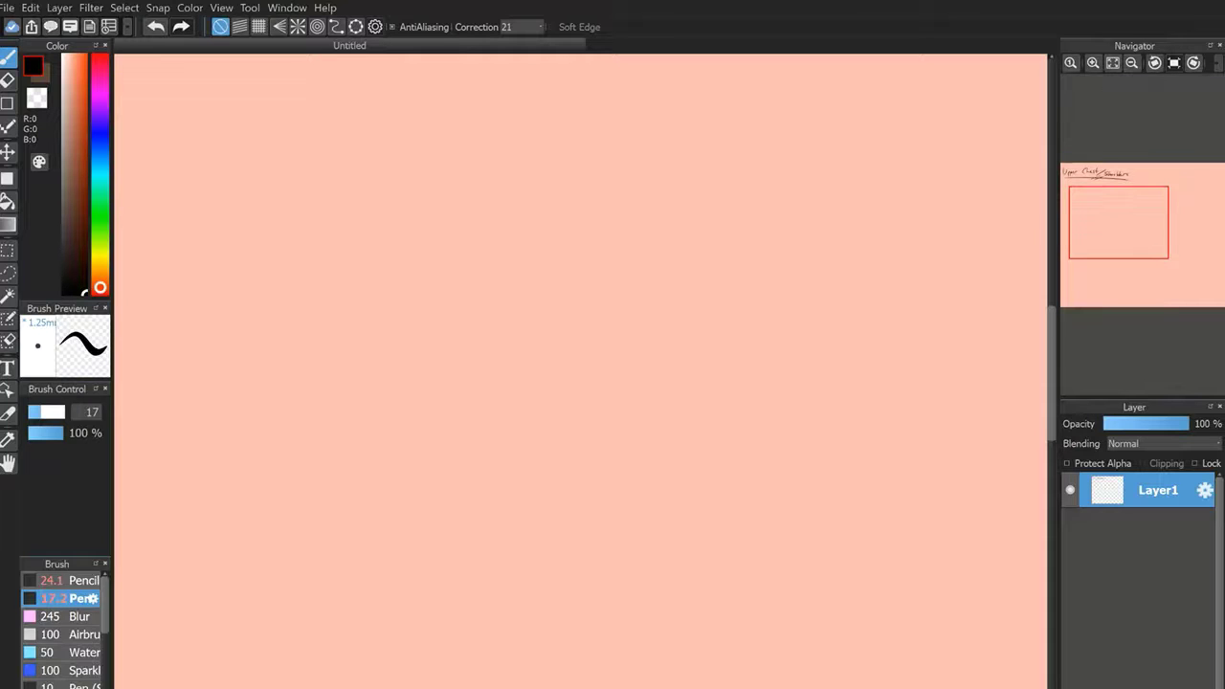
{"action": "left_click", "coordinate": [73, 581]}
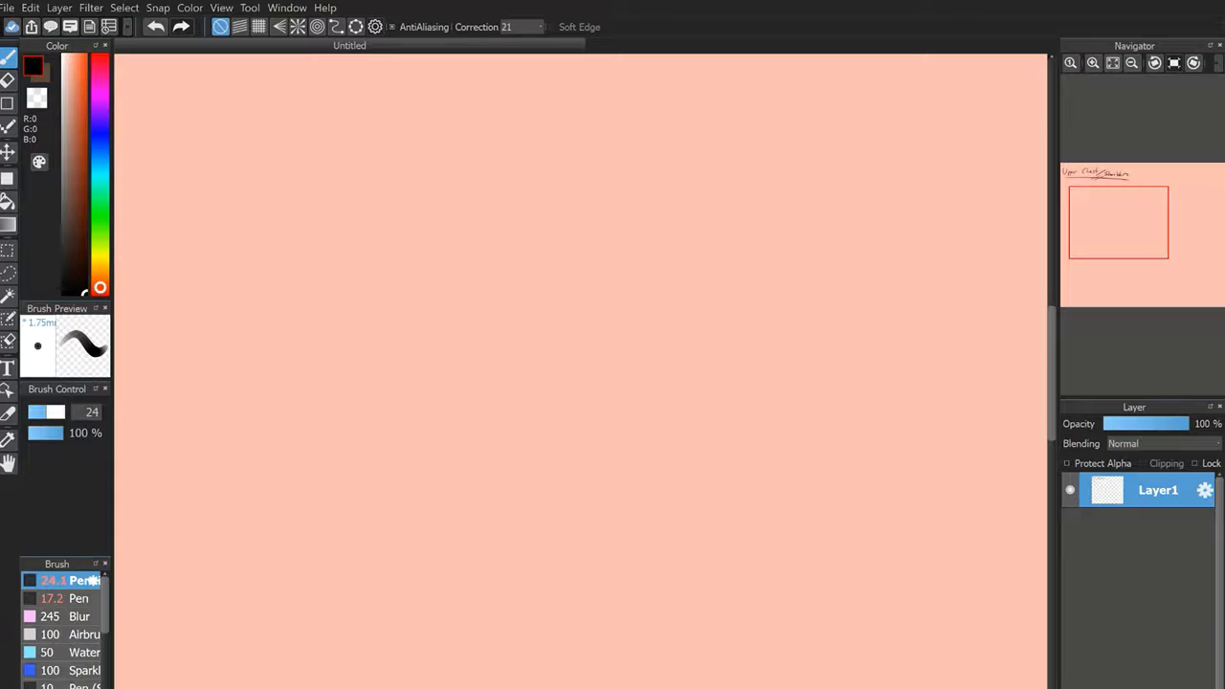
{"action": "left_click_drag", "start_coordinate": [412, 222], "coordinate": [405, 303]}
{"action": "mouse_move", "coordinate": [551, 240]}
{"action": "left_mouse_down"}
{"action": "mouse_move", "coordinate": [566, 280]}
{"action": "mouse_move", "coordinate": [568, 226]}
{"action": "mouse_move", "coordinate": [583, 290]}
{"action": "left_mouse_up"}
{"action": "mouse_move", "coordinate": [569, 216]}
{"action": "left_mouse_down"}
{"action": "mouse_move", "coordinate": [578, 299]}
{"action": "mouse_move", "coordinate": [584, 279]}
{"action": "left_mouse_up"}
{"action": "left_click_drag", "start_coordinate": [411, 221], "coordinate": [405, 298]}
Sketch a curved chin line joining the tops of the two neck lines.
{"action": "left_click_drag", "start_coordinate": [517, 223], "coordinate": [581, 185]}
{"action": "left_click_drag", "start_coordinate": [476, 225], "coordinate": [401, 196]}
{"action": "left_click_drag", "start_coordinate": [524, 224], "coordinate": [591, 179]}
{"action": "mouse_move", "coordinate": [589, 173]}
{"action": "left_mouse_down"}
{"action": "mouse_move", "coordinate": [522, 222]}
{"action": "mouse_move", "coordinate": [571, 230]}
{"action": "left_mouse_up"}
{"action": "left_click_drag", "start_coordinate": [569, 190], "coordinate": [571, 233]}
{"action": "left_click_drag", "start_coordinate": [405, 200], "coordinate": [411, 226]}
{"action": "left_click_drag", "start_coordinate": [550, 204], "coordinate": [583, 147]}
Extend the jawline upward on both sides and reinforce the left half of the chin curve.
{"action": "left_click_drag", "start_coordinate": [579, 190], "coordinate": [598, 104]}
{"action": "mouse_move", "coordinate": [427, 210]}
{"action": "left_mouse_down"}
{"action": "mouse_move", "coordinate": [385, 161]}
{"action": "mouse_move", "coordinate": [423, 208]}
{"action": "mouse_move", "coordinate": [379, 93]}
{"action": "left_mouse_up"}
{"action": "mouse_move", "coordinate": [380, 93]}
{"action": "left_mouse_down"}
{"action": "mouse_move", "coordinate": [396, 182]}
{"action": "mouse_move", "coordinate": [384, 136]}
{"action": "left_mouse_up"}
{"action": "left_click_drag", "start_coordinate": [423, 199], "coordinate": [476, 225]}
{"action": "mouse_move", "coordinate": [470, 226]}
{"action": "left_mouse_down"}
{"action": "mouse_move", "coordinate": [563, 193]}
{"action": "mouse_move", "coordinate": [431, 211]}
{"action": "mouse_move", "coordinate": [407, 200]}
{"action": "left_mouse_up"}
{"action": "left_click_drag", "start_coordinate": [412, 201], "coordinate": [476, 226]}
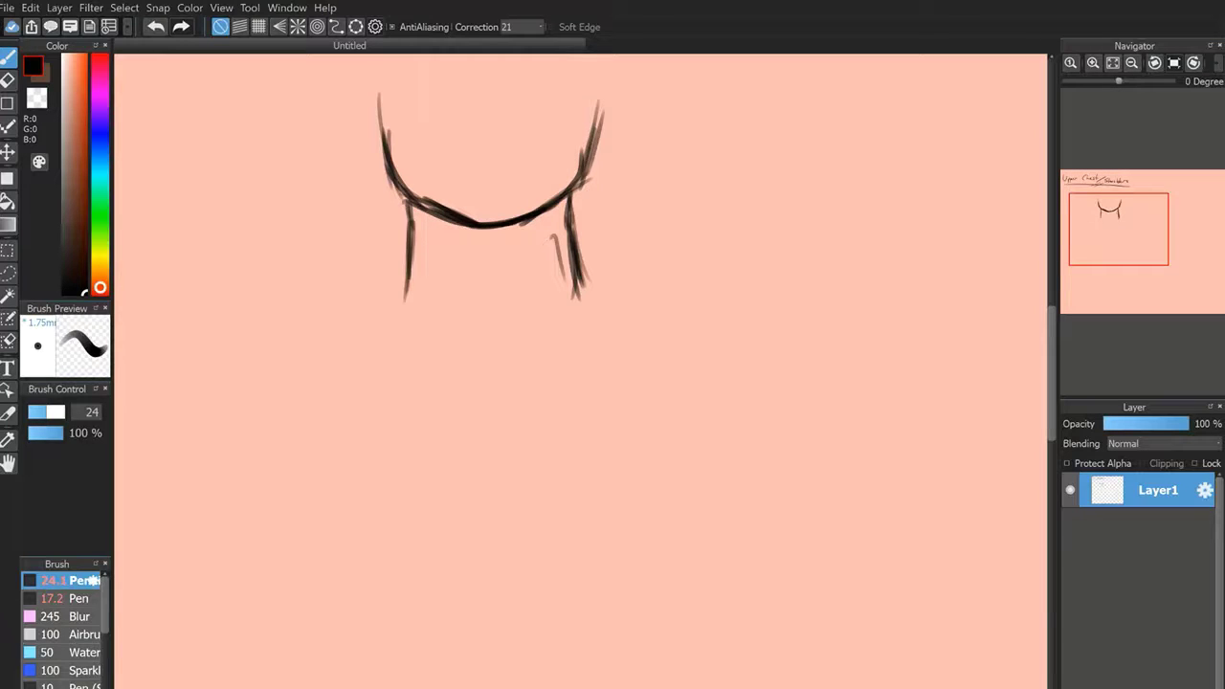
Darken both upper jaw sides and thicken the two neck lines beneath them.
{"action": "left_click_drag", "start_coordinate": [399, 178], "coordinate": [372, 104]}
{"action": "left_click_drag", "start_coordinate": [375, 117], "coordinate": [395, 185]}
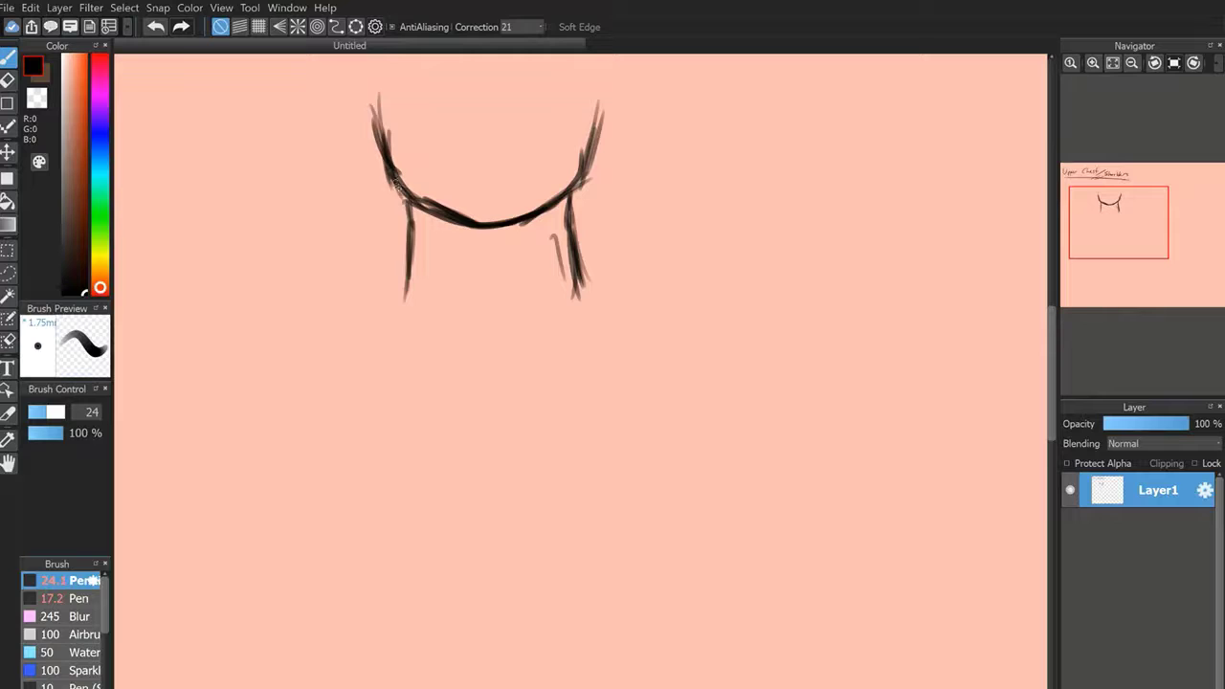
{"action": "left_click_drag", "start_coordinate": [579, 178], "coordinate": [601, 120]}
{"action": "left_click_drag", "start_coordinate": [408, 200], "coordinate": [410, 280]}
{"action": "mouse_move", "coordinate": [410, 280]}
{"action": "left_mouse_down"}
{"action": "mouse_move", "coordinate": [404, 204]}
{"action": "mouse_move", "coordinate": [406, 230]}
{"action": "left_mouse_up"}
{"action": "mouse_move", "coordinate": [570, 194]}
{"action": "left_mouse_down"}
{"action": "mouse_move", "coordinate": [583, 267]}
{"action": "mouse_move", "coordinate": [572, 195]}
{"action": "left_mouse_up"}
{"action": "mouse_move", "coordinate": [419, 199]}
{"action": "left_mouse_down"}
{"action": "mouse_move", "coordinate": [396, 280]}
{"action": "mouse_move", "coordinate": [404, 272]}
{"action": "left_mouse_up"}
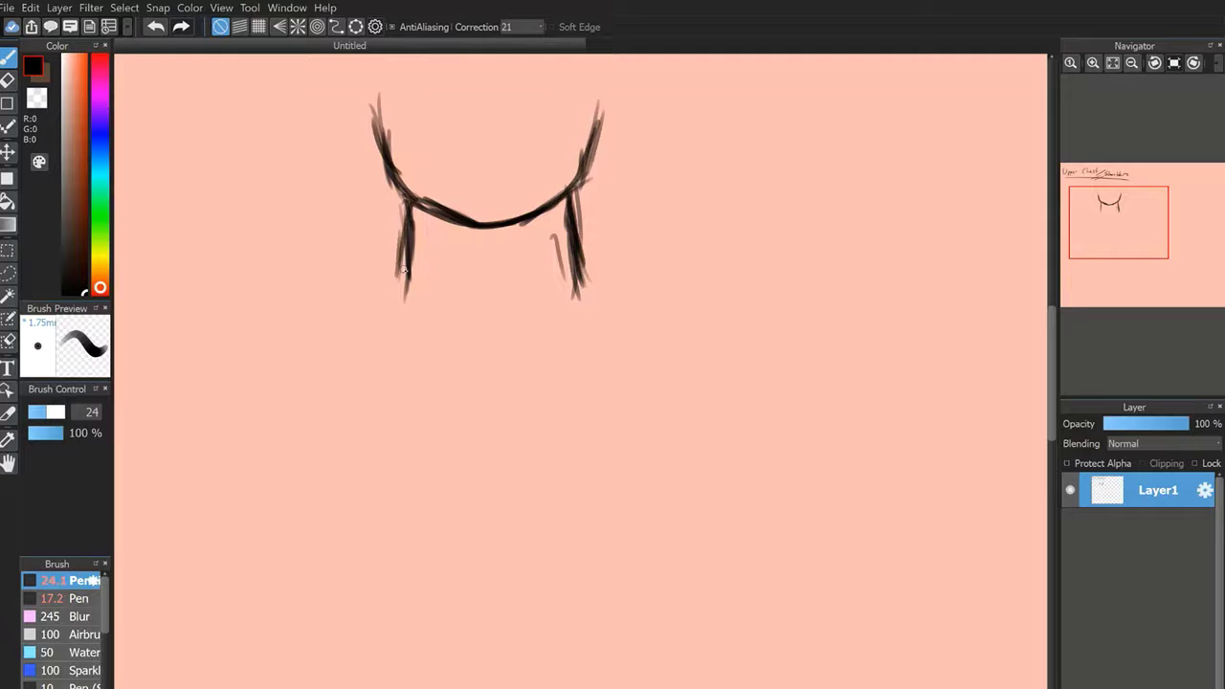
Strengthen both neck lines, flaring the right one outward at its base, and slope a trapezius line down from the left neck base.
{"action": "mouse_move", "coordinate": [1130, 254]}
{"action": "left_mouse_down"}
{"action": "mouse_move", "coordinate": [1116, 252]}
{"action": "mouse_move", "coordinate": [1119, 198]}
{"action": "left_mouse_up"}
{"action": "left_click", "coordinate": [1093, 63]}
{"action": "left_click_drag", "start_coordinate": [1118, 248], "coordinate": [1105, 222]}
{"action": "left_click_drag", "start_coordinate": [495, 189], "coordinate": [492, 327]}
{"action": "left_click_drag", "start_coordinate": [499, 220], "coordinate": [481, 324]}
{"action": "left_click_drag", "start_coordinate": [738, 190], "coordinate": [790, 337]}
{"action": "left_click_drag", "start_coordinate": [747, 232], "coordinate": [785, 307]}
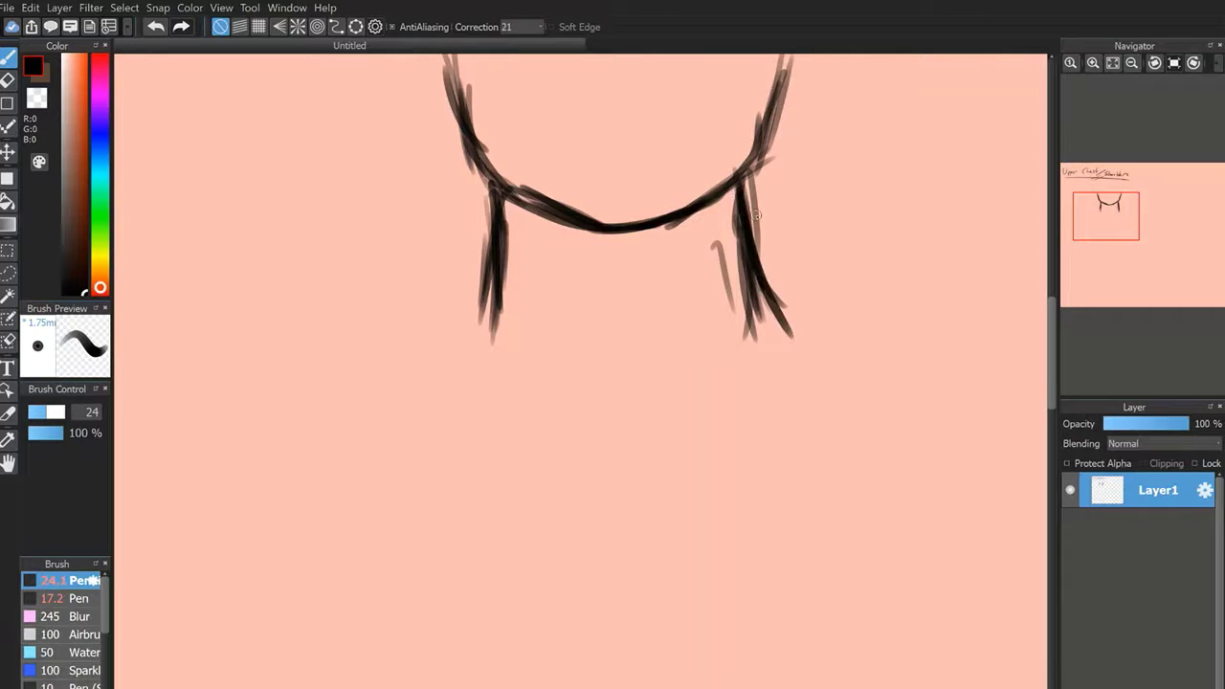
{"action": "left_click_drag", "start_coordinate": [486, 283], "coordinate": [375, 364]}
{"action": "left_click_drag", "start_coordinate": [758, 278], "coordinate": [919, 339]}
{"action": "mouse_move", "coordinate": [767, 285]}
{"action": "left_mouse_down"}
{"action": "mouse_move", "coordinate": [909, 336]}
{"action": "mouse_move", "coordinate": [890, 306]}
{"action": "left_mouse_up"}
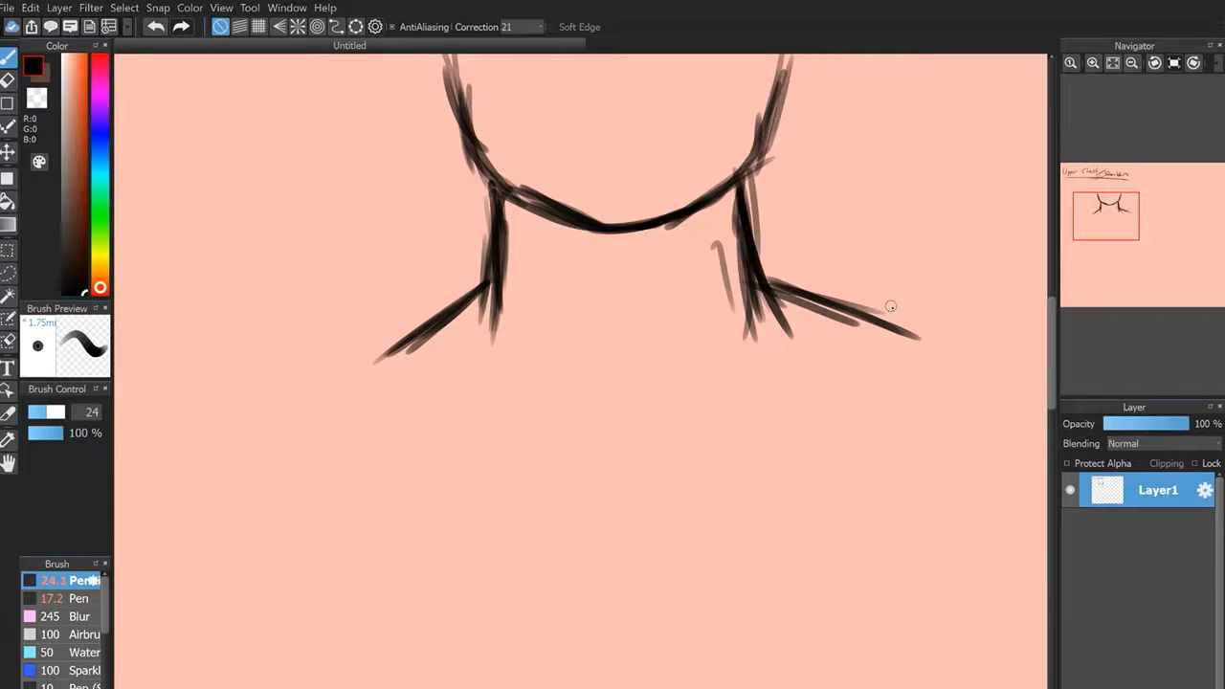
{"action": "left_click_drag", "start_coordinate": [494, 273], "coordinate": [409, 340]}
{"action": "left_click", "coordinate": [156, 26]}
{"action": "left_click", "coordinate": [156, 26]}
{"action": "left_click", "coordinate": [156, 26]}
{"action": "left_click", "coordinate": [156, 25]}
{"action": "left_click", "coordinate": [156, 26]}
Draw the right trapezius slope from the neck line and thicken the left slope into a smooth curve off the neck.
{"action": "mouse_move", "coordinate": [760, 264]}
{"action": "left_mouse_down"}
{"action": "mouse_move", "coordinate": [856, 333]}
{"action": "mouse_move", "coordinate": [903, 337]}
{"action": "mouse_move", "coordinate": [830, 306]}
{"action": "mouse_move", "coordinate": [911, 339]}
{"action": "left_mouse_up"}
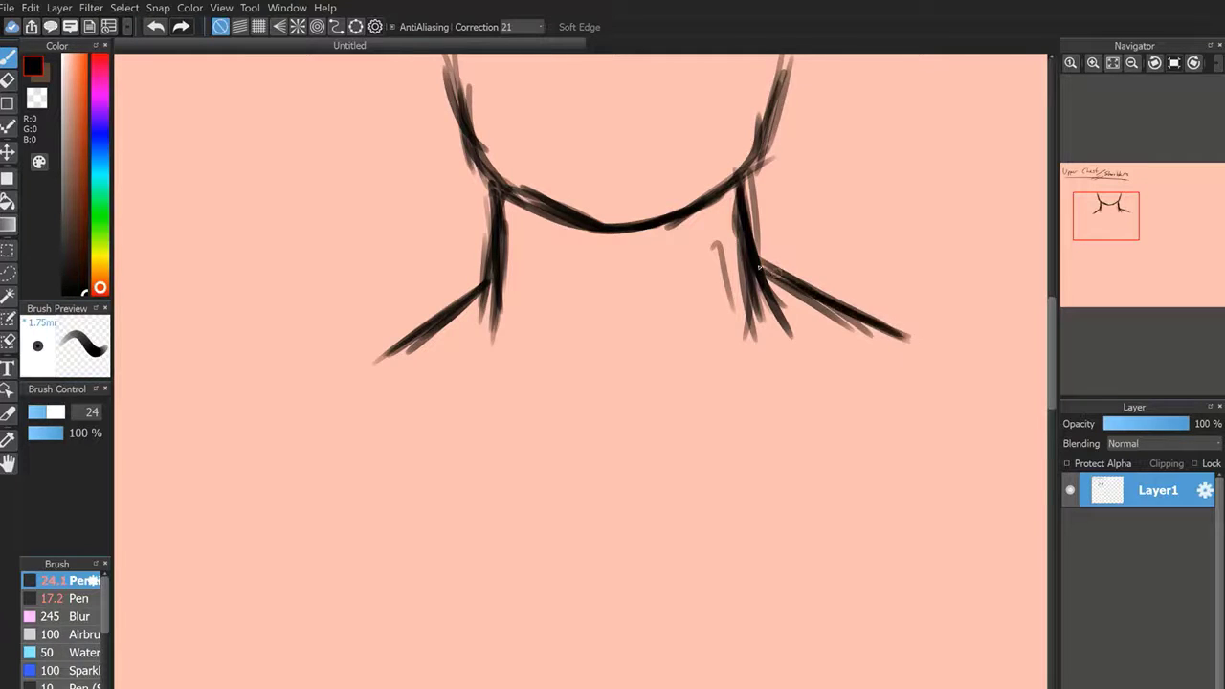
{"action": "mouse_move", "coordinate": [494, 272]}
{"action": "left_mouse_down"}
{"action": "mouse_move", "coordinate": [384, 358]}
{"action": "mouse_move", "coordinate": [408, 338]}
{"action": "left_mouse_up"}
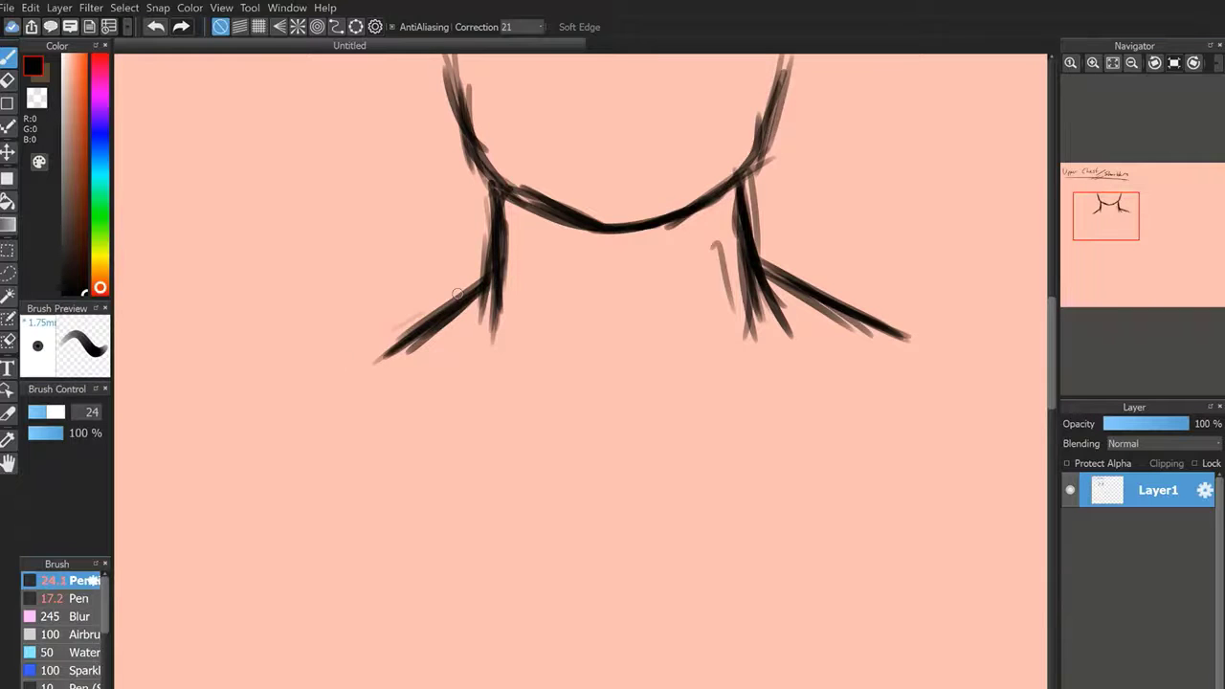
{"action": "left_click_drag", "start_coordinate": [1100, 230], "coordinate": [1095, 220]}
{"action": "left_click_drag", "start_coordinate": [627, 234], "coordinate": [503, 306]}
{"action": "left_click_drag", "start_coordinate": [576, 276], "coordinate": [511, 312]}
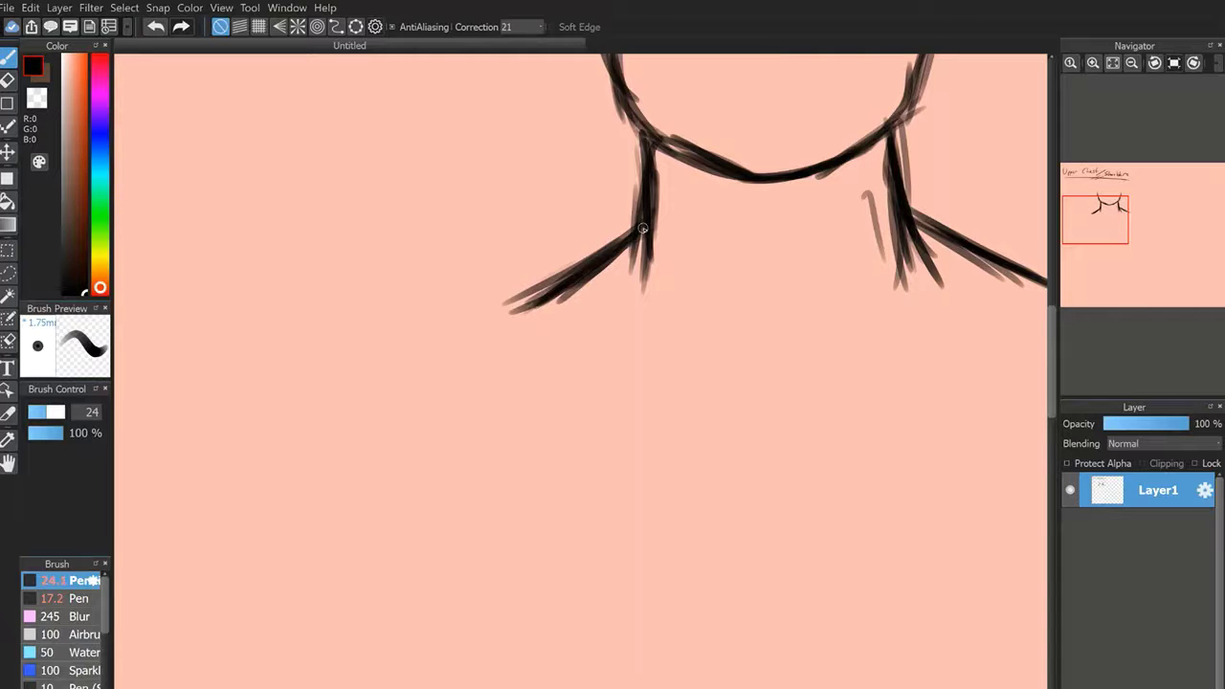
{"action": "left_click_drag", "start_coordinate": [637, 208], "coordinate": [522, 303]}
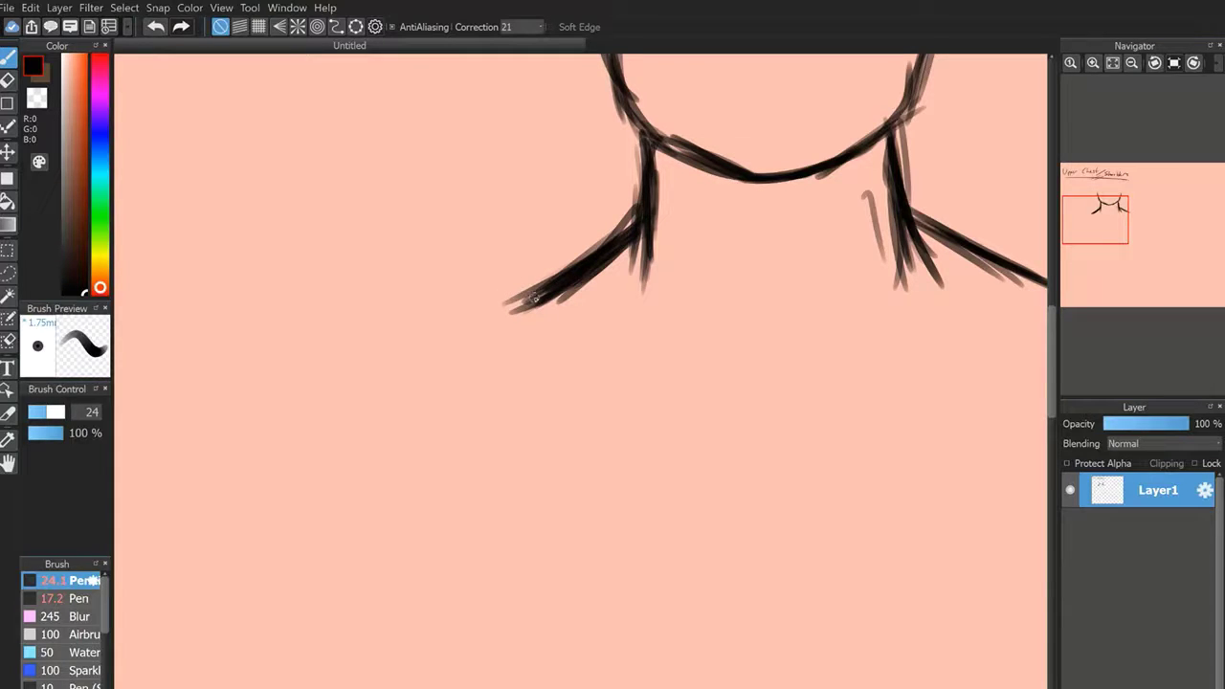
Extend both trapezius lines outward at a shallower angle to form the tops of the shoulders.
{"action": "left_click_drag", "start_coordinate": [517, 304], "coordinate": [365, 341]}
{"action": "left_click_drag", "start_coordinate": [524, 301], "coordinate": [395, 335]}
{"action": "mouse_move", "coordinate": [526, 300]}
{"action": "left_mouse_down"}
{"action": "mouse_move", "coordinate": [383, 332]}
{"action": "mouse_move", "coordinate": [402, 329]}
{"action": "left_mouse_up"}
{"action": "left_click_drag", "start_coordinate": [1110, 221], "coordinate": [1140, 223]}
{"action": "left_click_drag", "start_coordinate": [634, 282], "coordinate": [794, 305]}
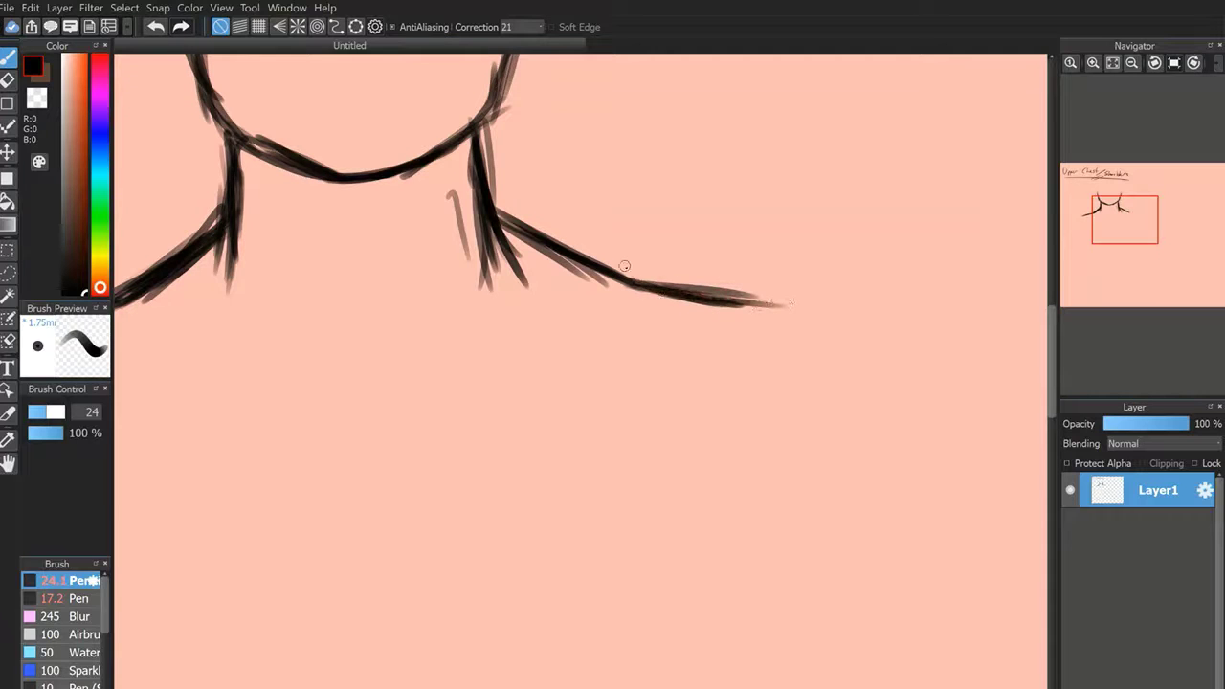
Mark the angles of the right trapezius and shoulder against horizontal guide lines, and undo the marks.
{"action": "left_click_drag", "start_coordinate": [498, 208], "coordinate": [653, 209]}
{"action": "left_click_drag", "start_coordinate": [542, 211], "coordinate": [539, 234]}
{"action": "left_click_drag", "start_coordinate": [632, 279], "coordinate": [773, 283]}
{"action": "left_click_drag", "start_coordinate": [690, 276], "coordinate": [687, 297]}
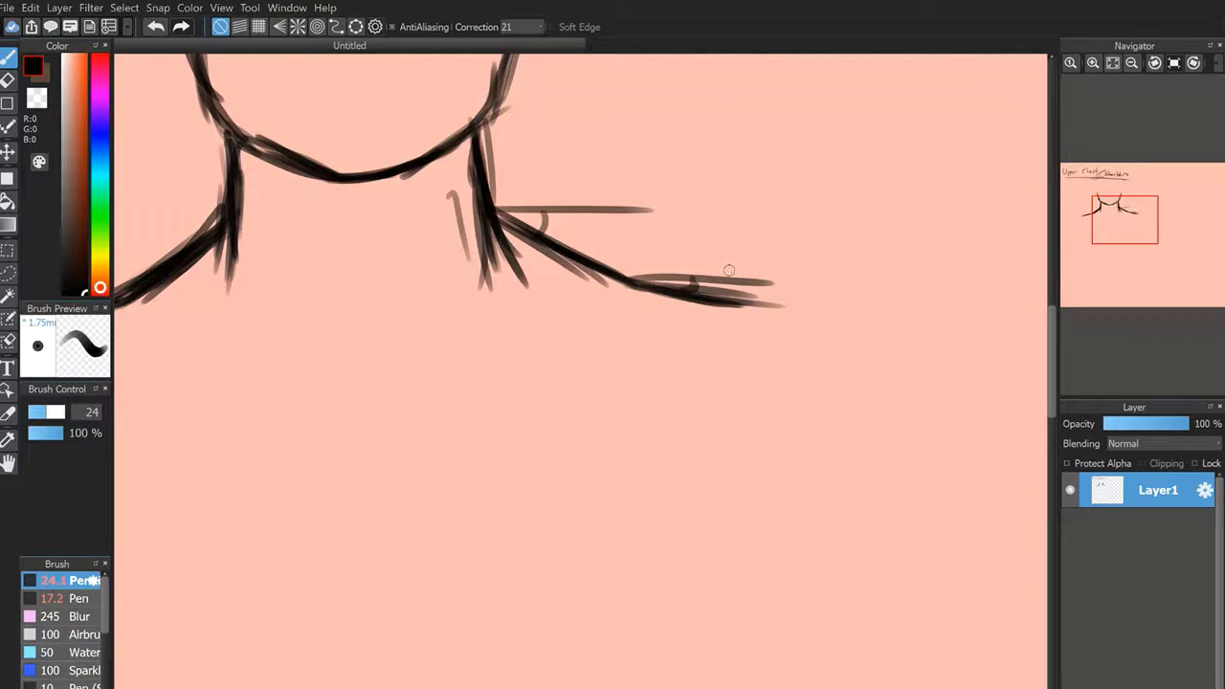
{"action": "key", "text": "ctrl+z"}
{"action": "key", "text": "ctrl+z"}
{"action": "key", "text": "ctrl+z"}
{"action": "key", "text": "ctrl+z"}
{"action": "key", "text": "ctrl+z"}
{"action": "key", "text": "ctrl+z"}
Darken the outer end of the left shoulder line.
{"action": "mouse_move", "coordinate": [1124, 230]}
{"action": "left_mouse_down"}
{"action": "mouse_move", "coordinate": [1111, 216]}
{"action": "mouse_move", "coordinate": [1102, 226]}
{"action": "mouse_move", "coordinate": [1103, 210]}
{"action": "left_mouse_up"}
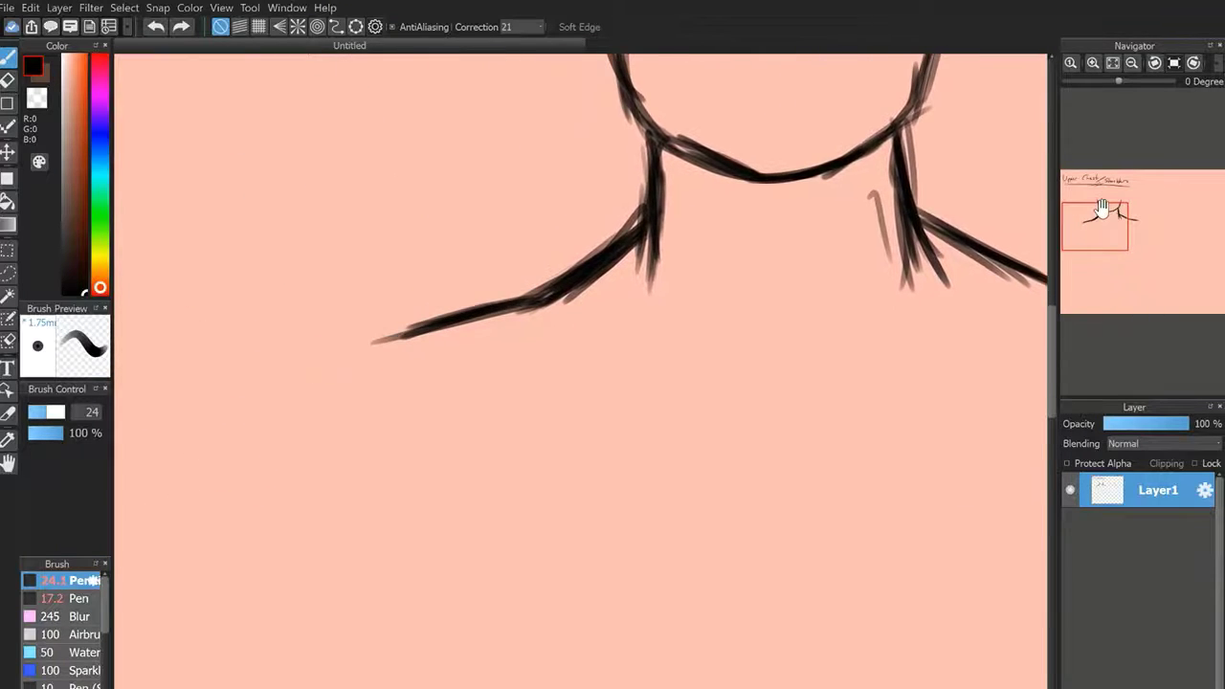
{"action": "left_click_drag", "start_coordinate": [441, 323], "coordinate": [374, 341]}
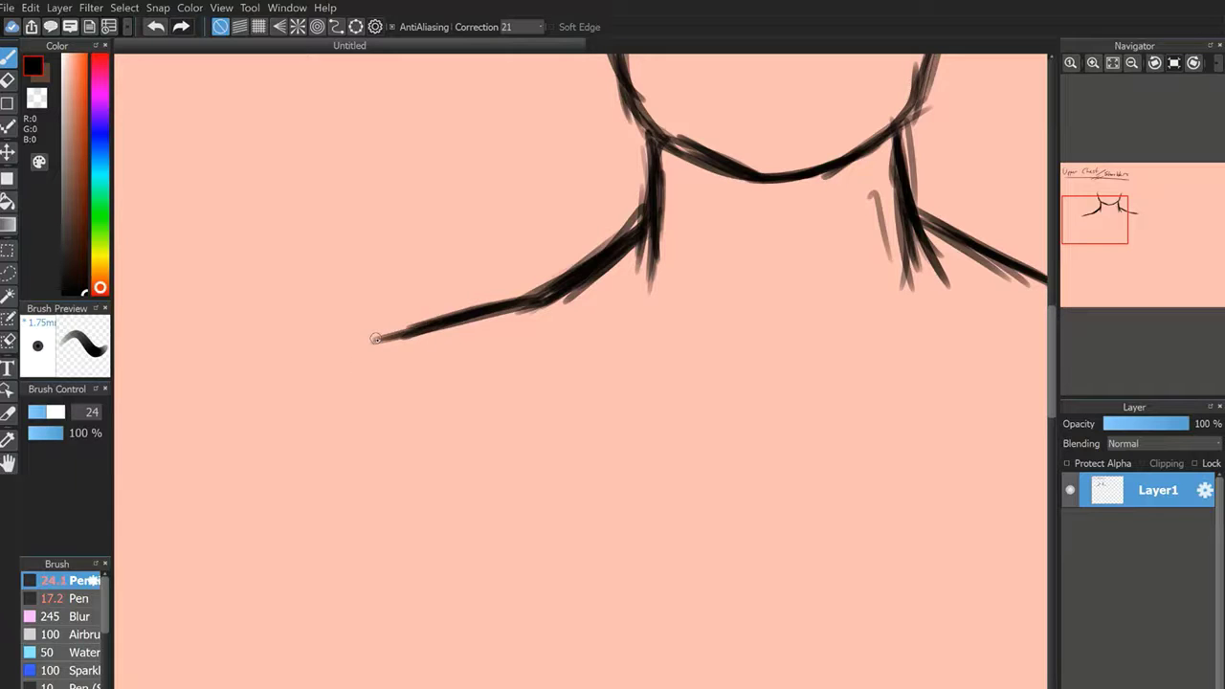
{"action": "mouse_move", "coordinate": [380, 341]}
{"action": "left_mouse_down"}
{"action": "mouse_move", "coordinate": [365, 626]}
{"action": "mouse_move", "coordinate": [467, 591]}
{"action": "left_mouse_up"}
{"action": "key", "text": "ctrl+z"}
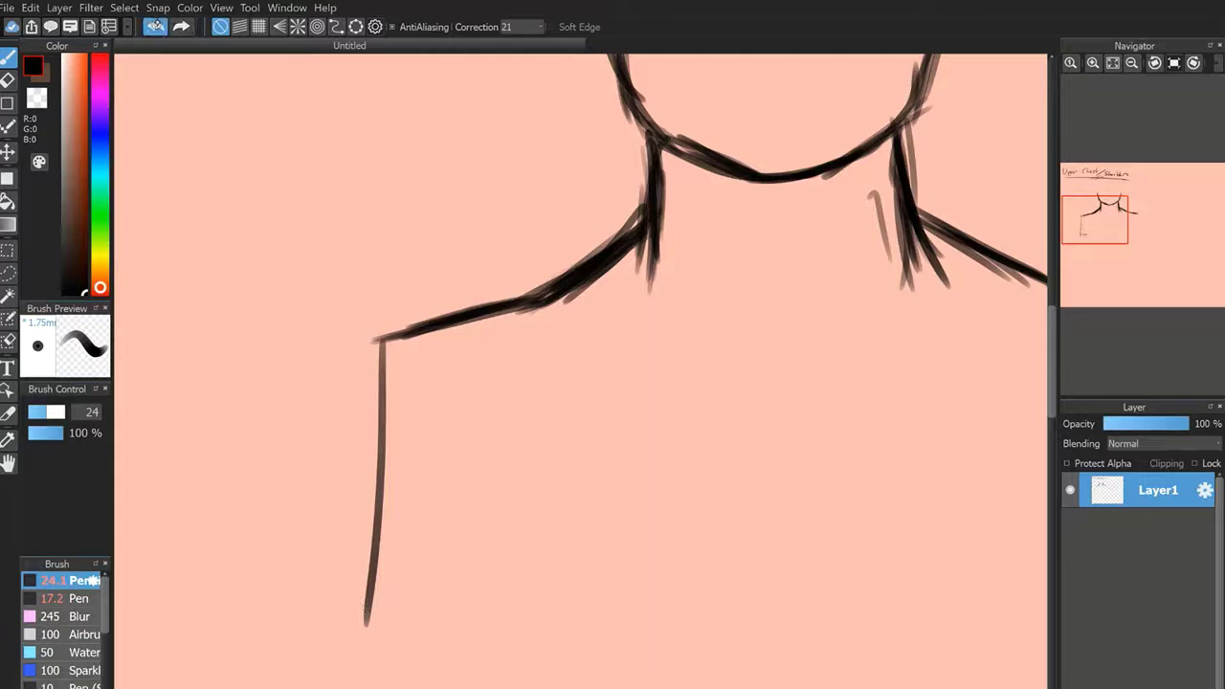
{"action": "key", "text": "ctrl+z"}
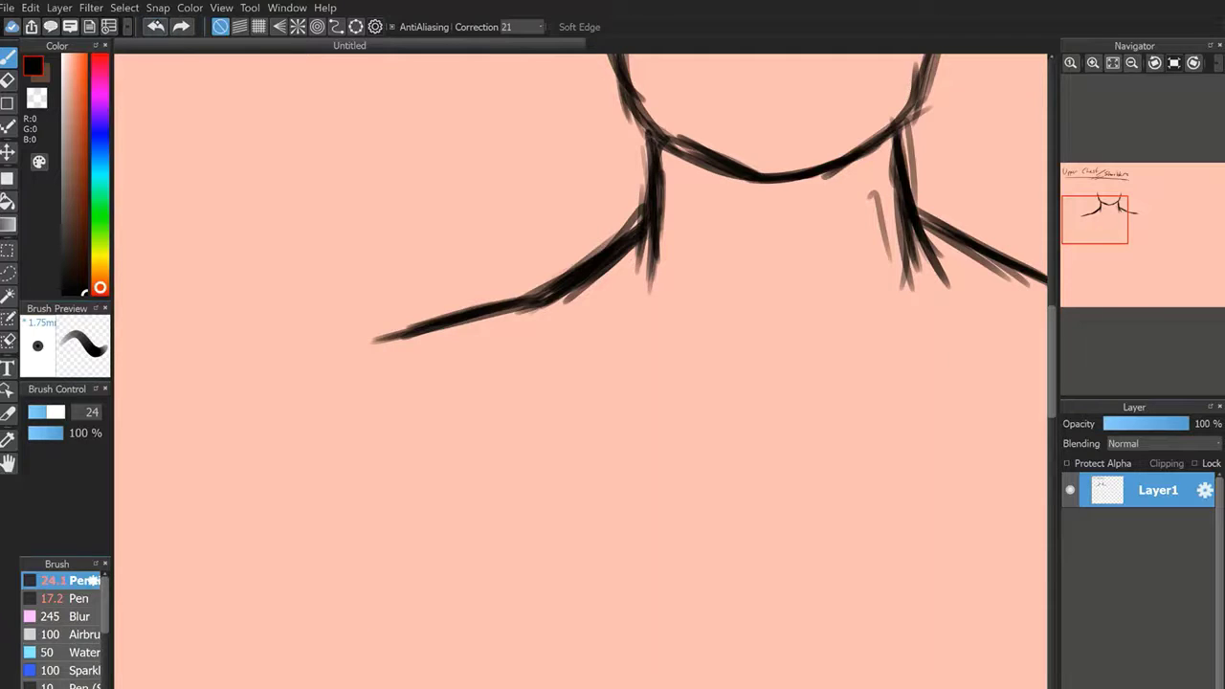
Round the outer end of the left shoulder downward and undo the excess strokes.
{"action": "mouse_move", "coordinate": [418, 330]}
{"action": "left_mouse_down"}
{"action": "mouse_move", "coordinate": [361, 359]}
{"action": "mouse_move", "coordinate": [381, 343]}
{"action": "mouse_move", "coordinate": [363, 375]}
{"action": "left_mouse_up"}
{"action": "left_click_drag", "start_coordinate": [406, 331], "coordinate": [363, 379]}
{"action": "left_click_drag", "start_coordinate": [393, 336], "coordinate": [374, 376]}
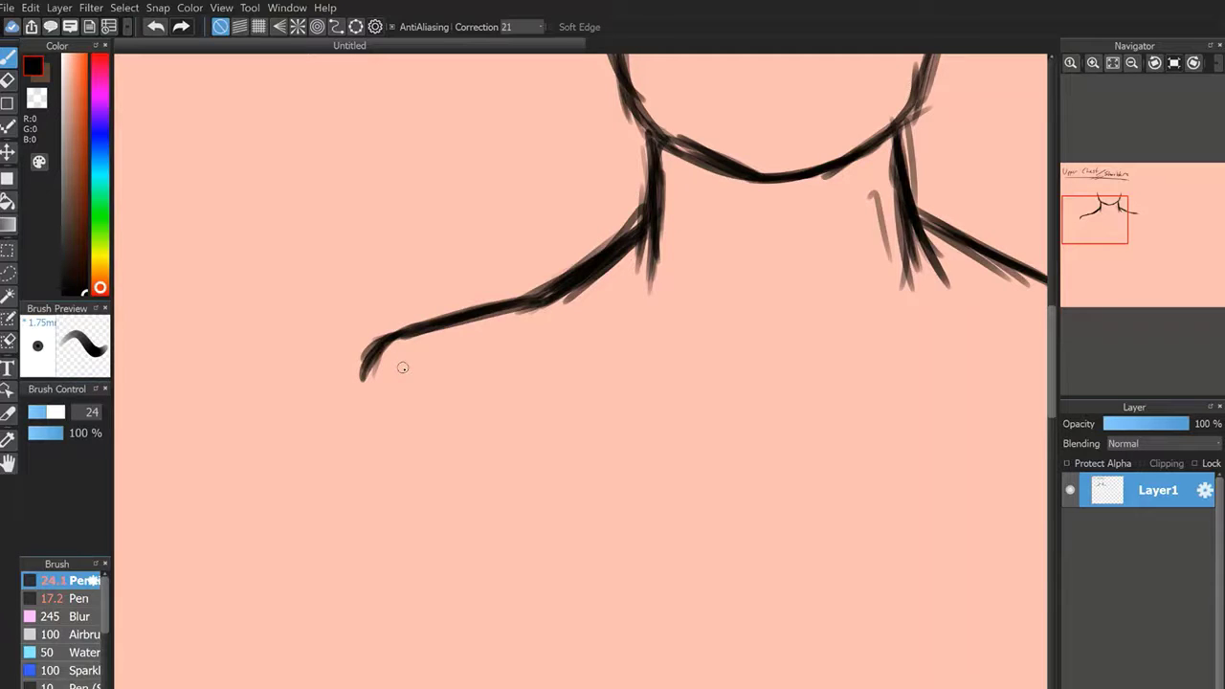
{"action": "left_click", "coordinate": [154, 27]}
{"action": "left_click", "coordinate": [154, 27]}
{"action": "left_click", "coordinate": [154, 27]}
{"action": "left_click", "coordinate": [155, 27]}
{"action": "left_click", "coordinate": [155, 26]}
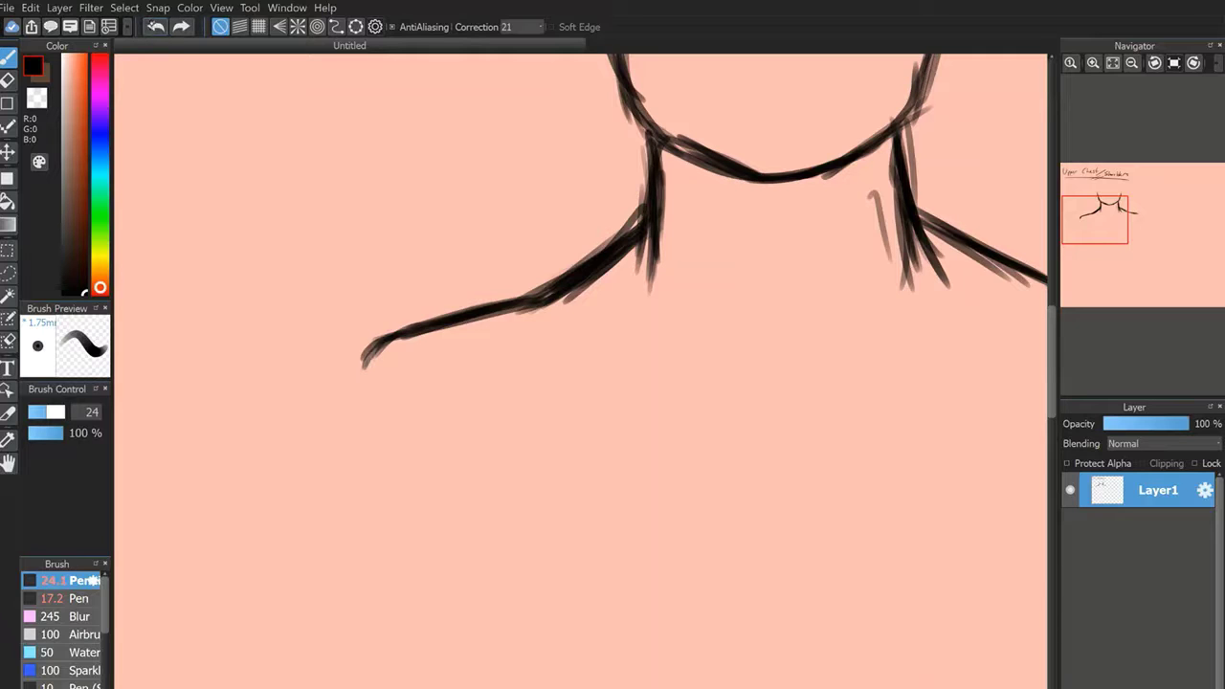
Continue the rounded left shoulder down into a long, nearly straight outer arm line.
{"action": "left_click_drag", "start_coordinate": [1116, 227], "coordinate": [1095, 223]}
{"action": "left_click", "coordinate": [1093, 63]}
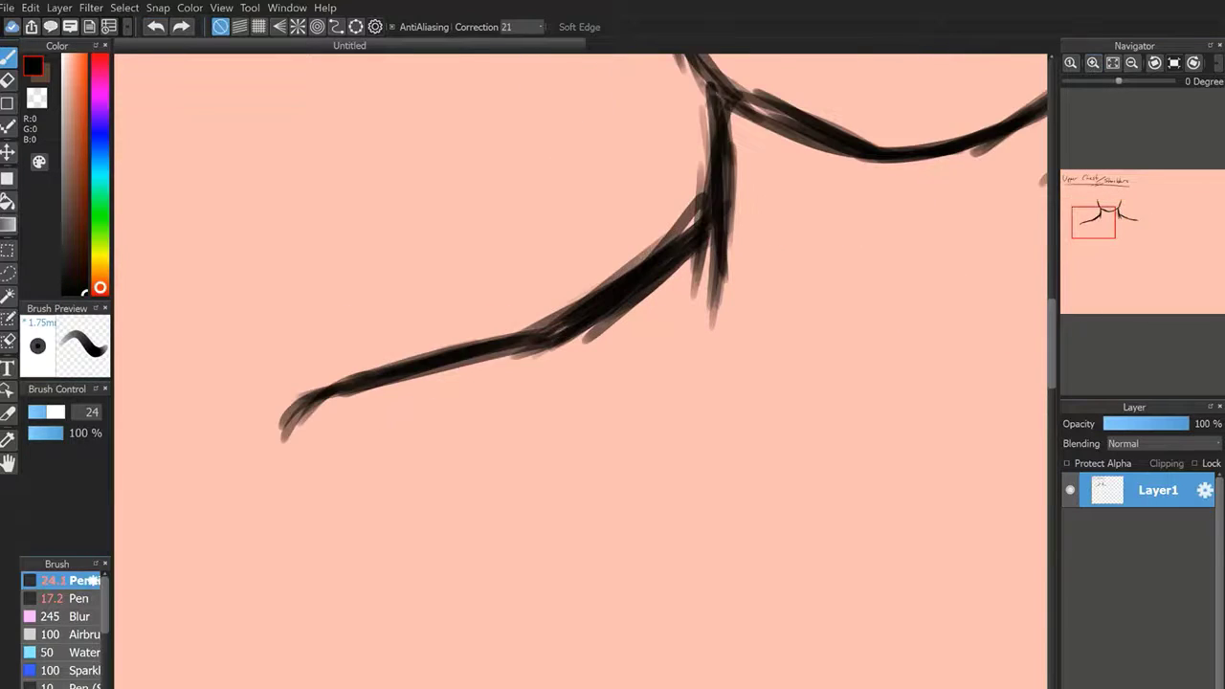
{"action": "mouse_move", "coordinate": [322, 394]}
{"action": "left_mouse_down"}
{"action": "mouse_move", "coordinate": [268, 460]}
{"action": "mouse_move", "coordinate": [260, 507]}
{"action": "left_mouse_up"}
{"action": "left_click", "coordinate": [1217, 63]}
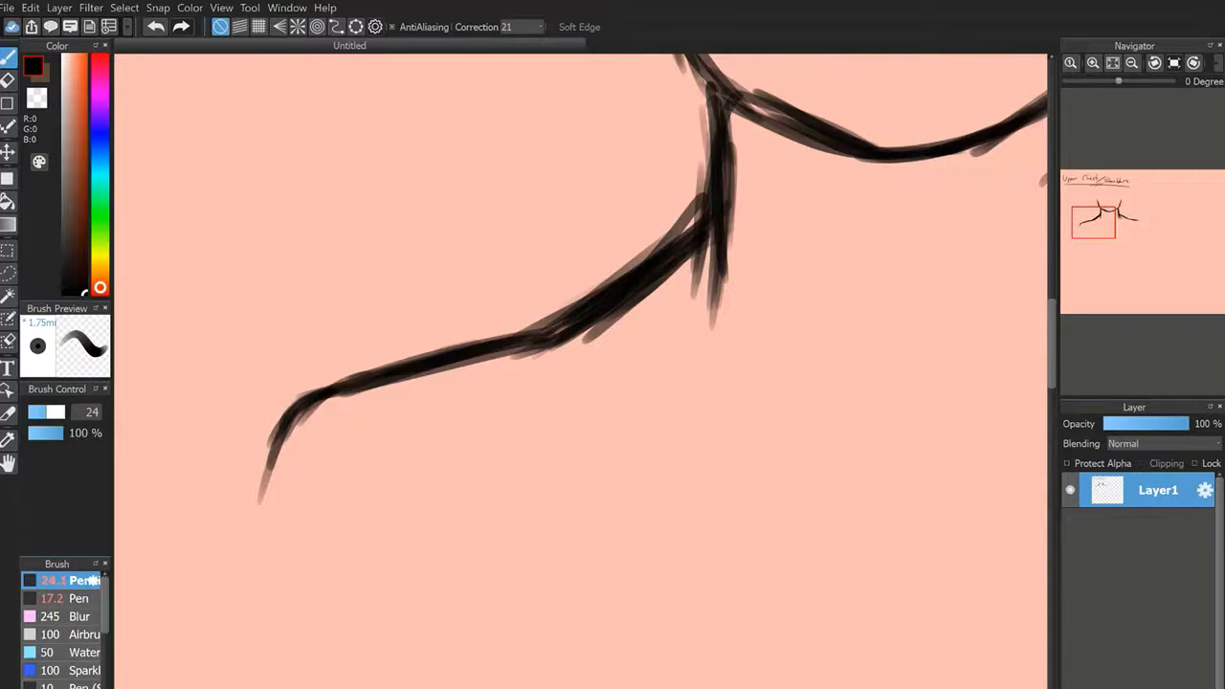
{"action": "left_click", "coordinate": [1131, 63]}
{"action": "left_click_drag", "start_coordinate": [382, 412], "coordinate": [351, 595]}
{"action": "left_click_drag", "start_coordinate": [368, 450], "coordinate": [354, 594]}
{"action": "left_click_drag", "start_coordinate": [368, 448], "coordinate": [363, 573]}
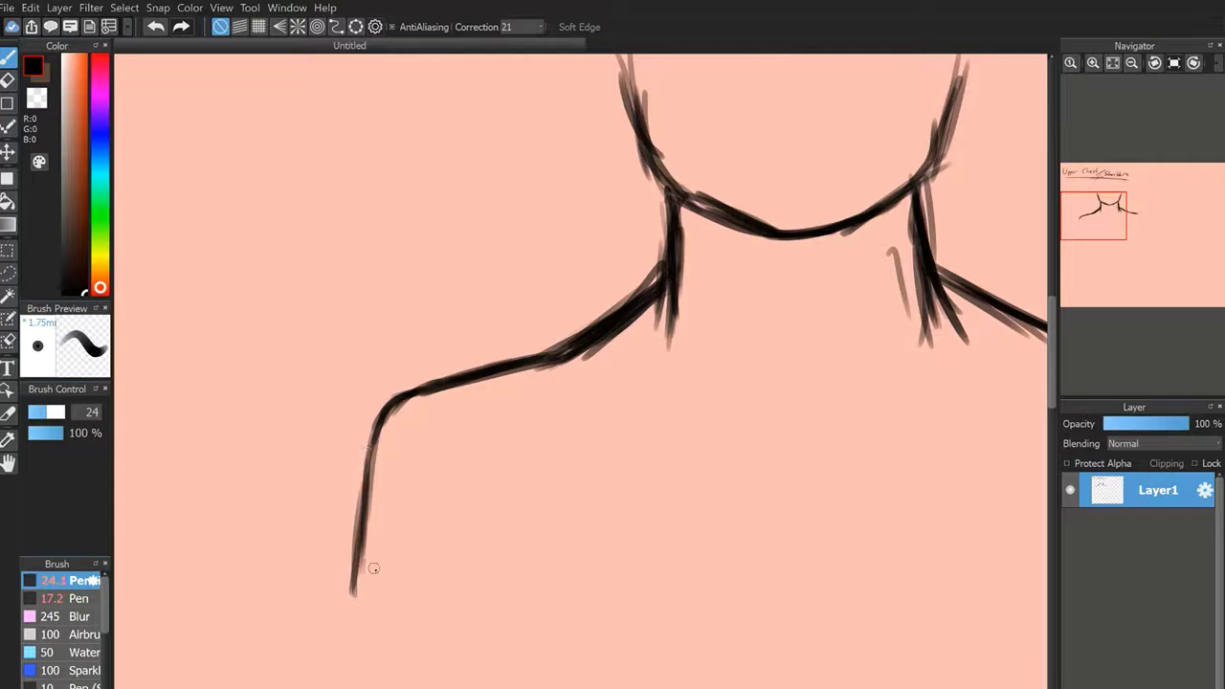
Bend the lower end of the left arm line inward with short overlapping strokes.
{"action": "left_click", "coordinate": [1087, 246]}
{"action": "left_click", "coordinate": [1093, 63]}
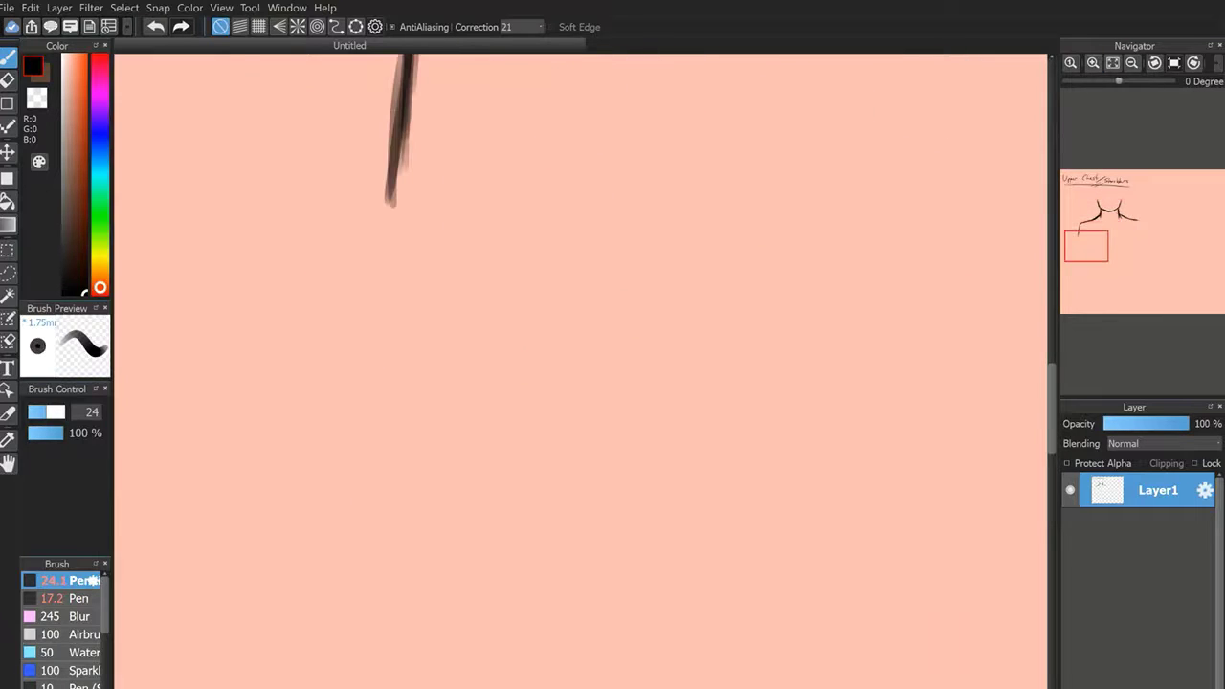
{"action": "left_click_drag", "start_coordinate": [390, 161], "coordinate": [403, 226]}
{"action": "left_click_drag", "start_coordinate": [389, 171], "coordinate": [397, 208]}
{"action": "left_click_drag", "start_coordinate": [404, 123], "coordinate": [419, 241]}
{"action": "left_click_drag", "start_coordinate": [398, 190], "coordinate": [443, 260]}
{"action": "left_click_drag", "start_coordinate": [392, 181], "coordinate": [425, 269]}
{"action": "left_click_drag", "start_coordinate": [394, 205], "coordinate": [440, 275]}
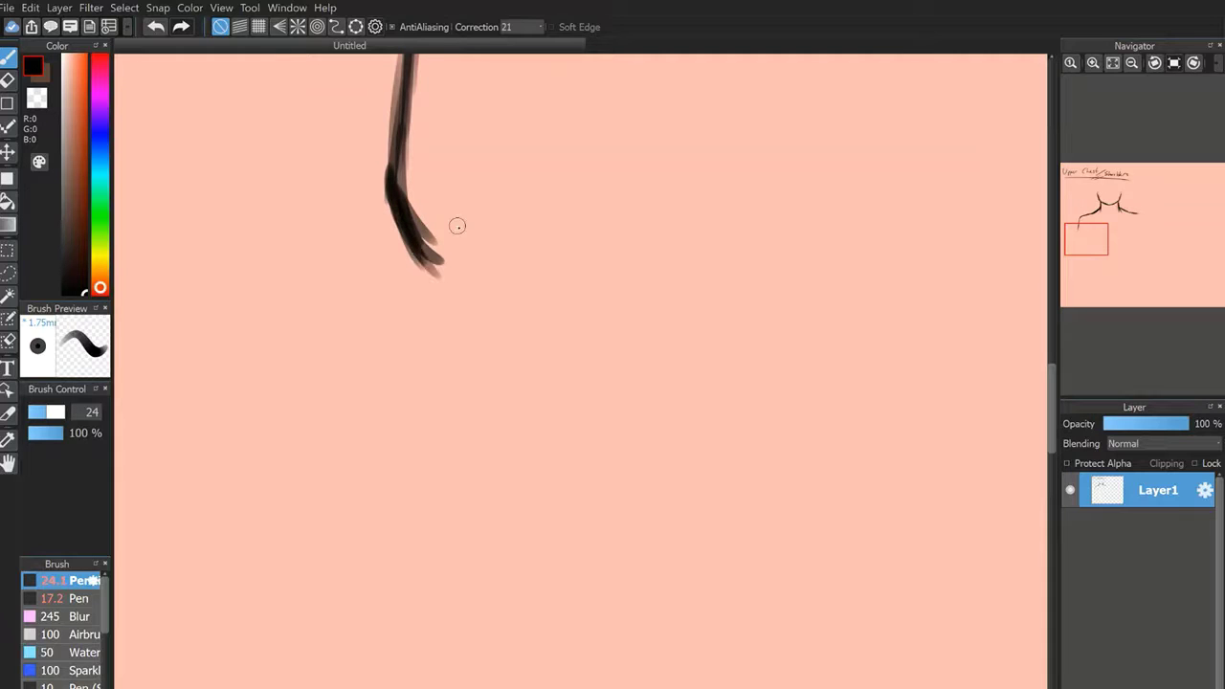
Erase the straight middle section of the left arm line between the shoulder corner and the lower bend.
{"action": "left_click", "coordinate": [1132, 63]}
{"action": "left_click", "coordinate": [1132, 64]}
{"action": "left_click", "coordinate": [1132, 63]}
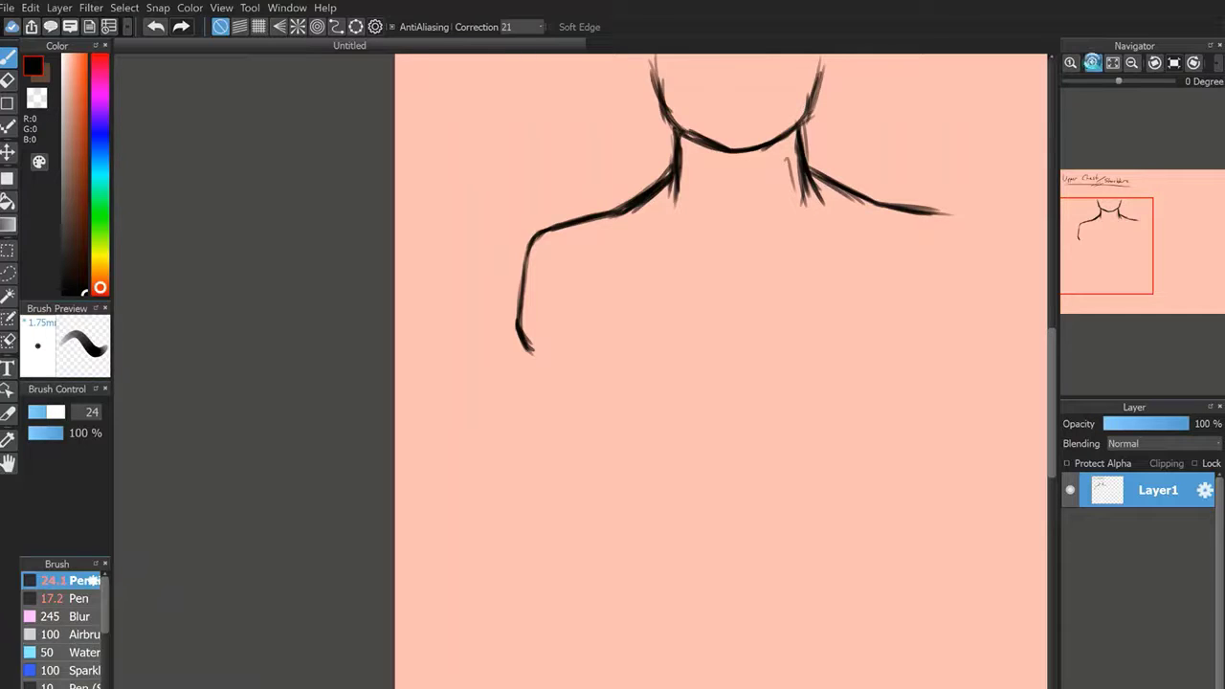
{"action": "left_click", "coordinate": [1093, 63]}
{"action": "left_click", "coordinate": [1093, 63]}
{"action": "left_click", "coordinate": [8, 80]}
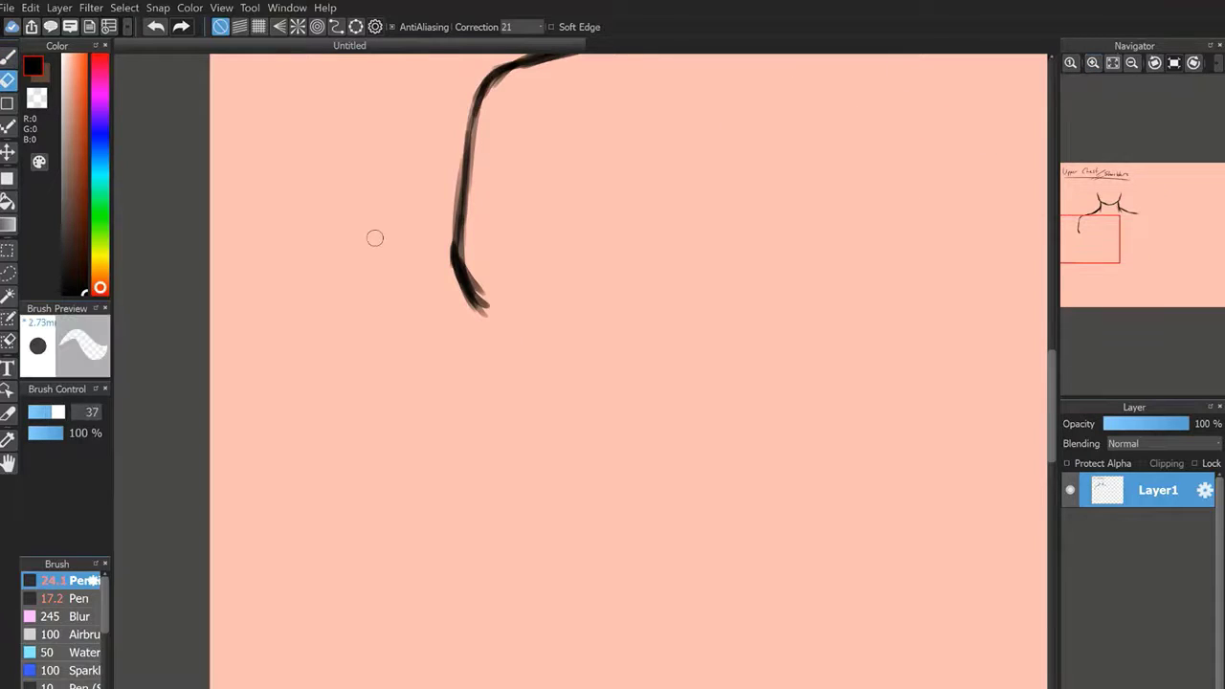
{"action": "mouse_move", "coordinate": [503, 99]}
{"action": "left_mouse_down"}
{"action": "mouse_move", "coordinate": [430, 134]}
{"action": "mouse_move", "coordinate": [471, 119]}
{"action": "mouse_move", "coordinate": [466, 205]}
{"action": "mouse_move", "coordinate": [445, 224]}
{"action": "mouse_move", "coordinate": [458, 172]}
{"action": "mouse_move", "coordinate": [463, 193]}
{"action": "left_mouse_up"}
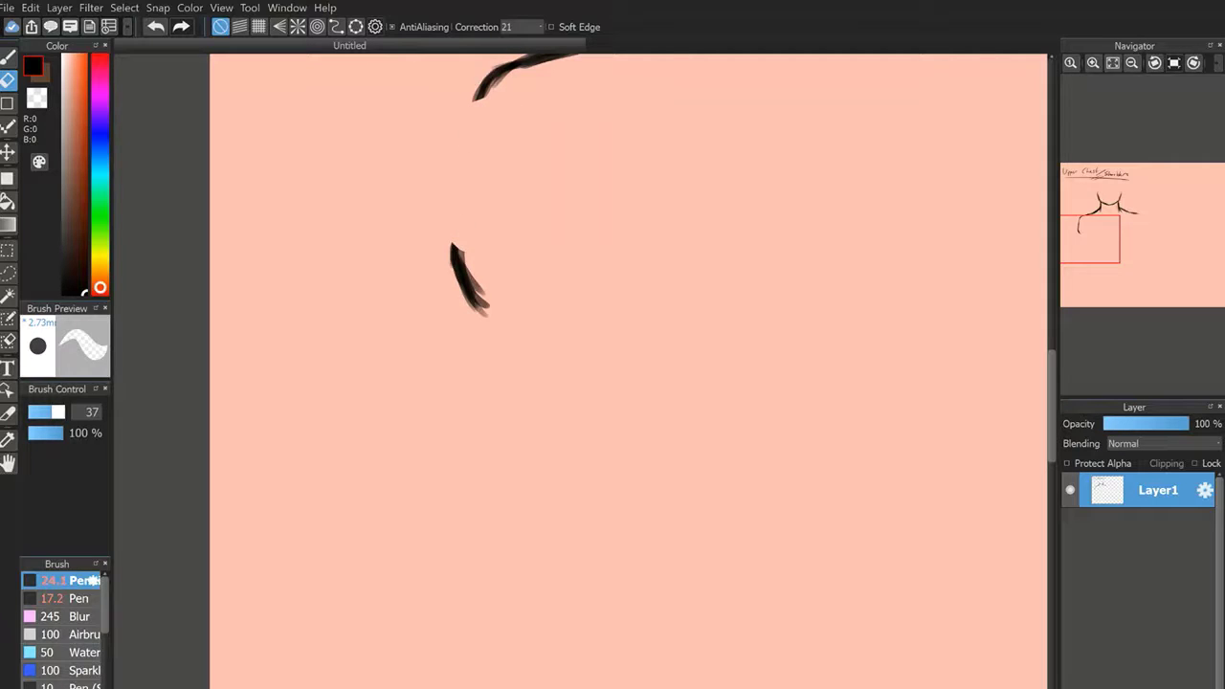
Redraw the erased left arm section with the brush as a smooth, outward-bulging curve.
{"action": "key", "text": "b"}
{"action": "mouse_move", "coordinate": [476, 91]}
{"action": "left_mouse_down"}
{"action": "mouse_move", "coordinate": [449, 213]}
{"action": "mouse_move", "coordinate": [457, 256]}
{"action": "left_mouse_up"}
{"action": "mouse_move", "coordinate": [481, 101]}
{"action": "left_mouse_down"}
{"action": "mouse_move", "coordinate": [464, 142]}
{"action": "mouse_move", "coordinate": [454, 241]}
{"action": "left_mouse_up"}
{"action": "mouse_move", "coordinate": [476, 94]}
{"action": "left_mouse_down"}
{"action": "mouse_move", "coordinate": [456, 268]}
{"action": "mouse_move", "coordinate": [488, 76]}
{"action": "left_mouse_up"}
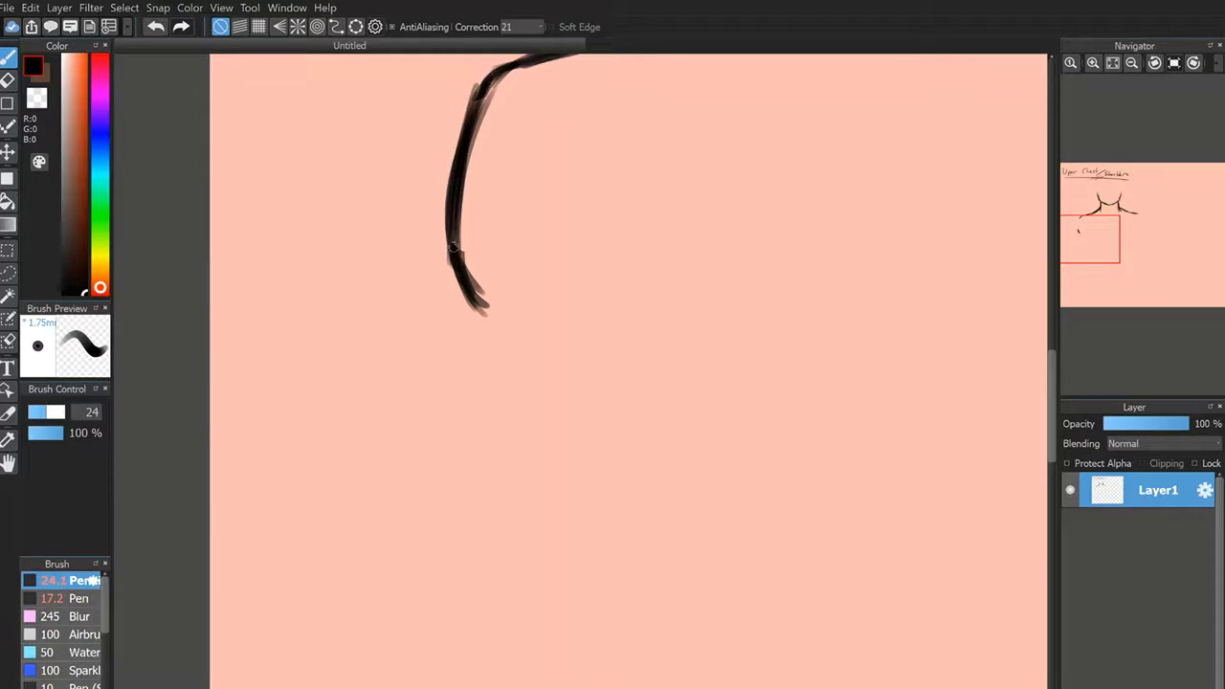
Sketch the right arm's outer line curving down from the end of the right shoulder.
{"action": "left_click_drag", "start_coordinate": [1093, 246], "coordinate": [1129, 205]}
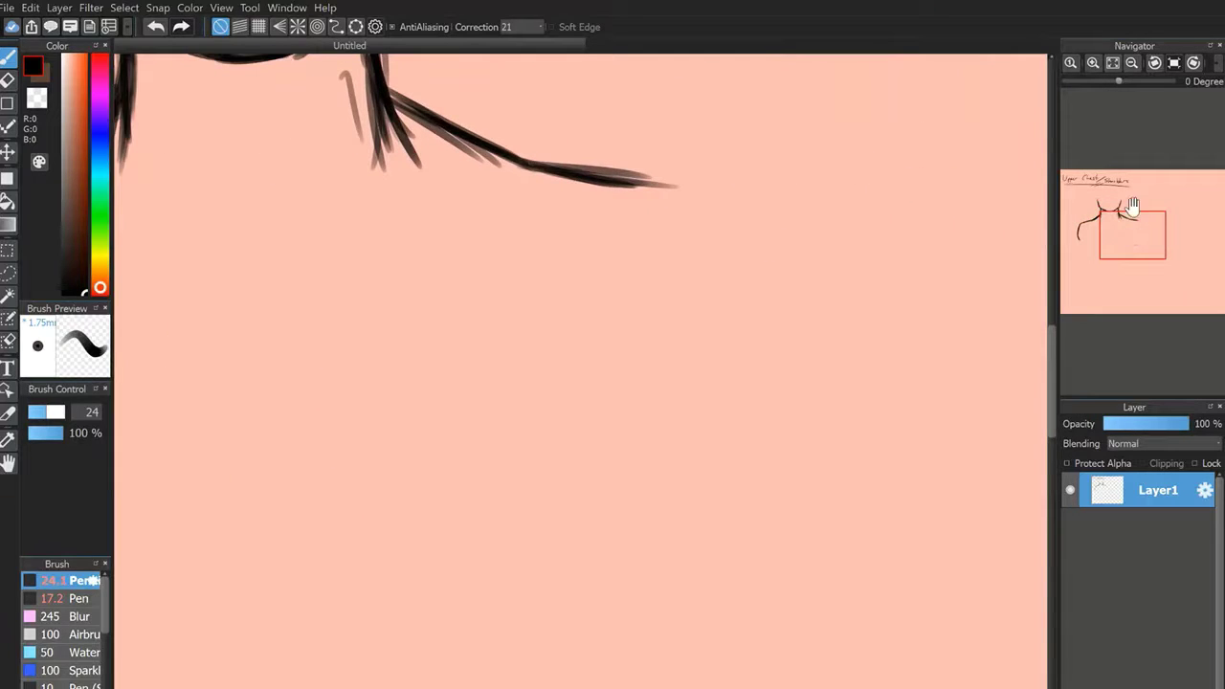
{"action": "mouse_move", "coordinate": [636, 184]}
{"action": "left_mouse_down"}
{"action": "mouse_move", "coordinate": [691, 196]}
{"action": "mouse_move", "coordinate": [716, 271]}
{"action": "mouse_move", "coordinate": [718, 373]}
{"action": "mouse_move", "coordinate": [691, 393]}
{"action": "left_mouse_up"}
{"action": "left_click", "coordinate": [1132, 63]}
{"action": "left_click", "coordinate": [1132, 63]}
{"action": "left_click", "coordinate": [1132, 64]}
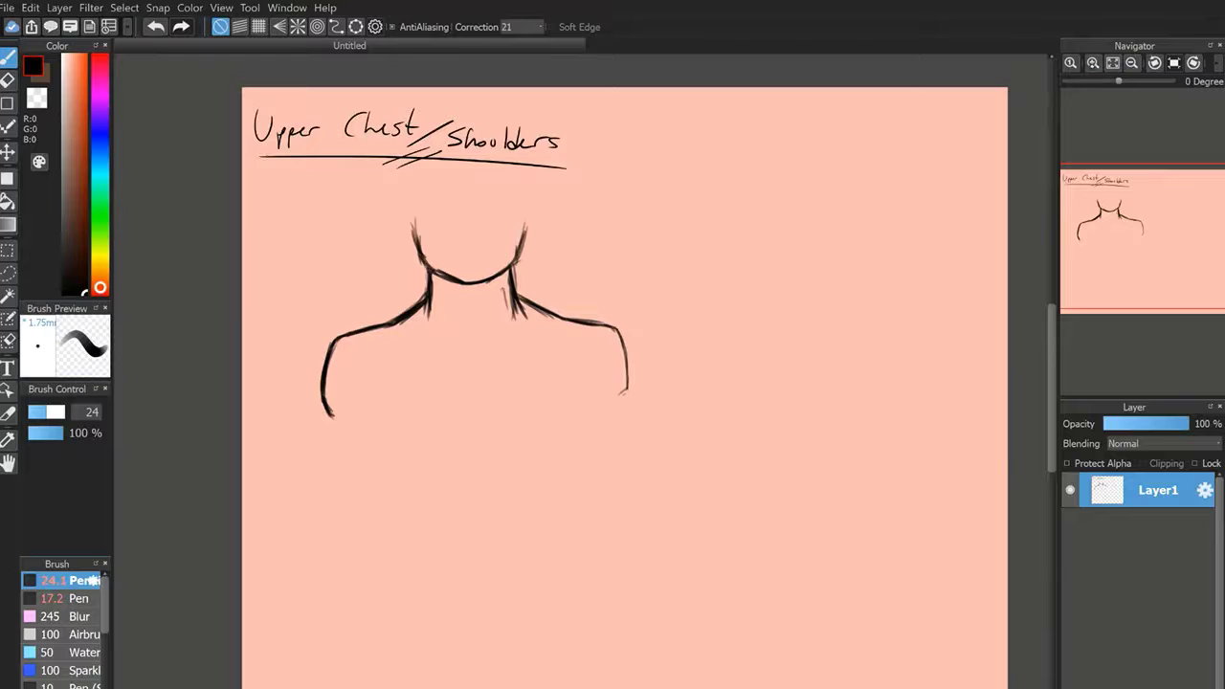
Thicken the right arm's outer curve and turn its lower end inward to match the left arm.
{"action": "key", "text": "ctrl+plus"}
{"action": "key", "text": "ctrl+plus"}
{"action": "key", "text": "ctrl+plus"}
{"action": "key", "text": "ctrl+plus"}
{"action": "left_click_drag", "start_coordinate": [735, 101], "coordinate": [782, 325]}
{"action": "mouse_move", "coordinate": [777, 230]}
{"action": "left_mouse_down"}
{"action": "mouse_move", "coordinate": [784, 409]}
{"action": "mouse_move", "coordinate": [756, 445]}
{"action": "left_mouse_up"}
{"action": "left_click_drag", "start_coordinate": [787, 363], "coordinate": [753, 428]}
{"action": "mouse_move", "coordinate": [781, 386]}
{"action": "left_mouse_down"}
{"action": "mouse_move", "coordinate": [749, 433]}
{"action": "mouse_move", "coordinate": [771, 301]}
{"action": "left_mouse_up"}
{"action": "mouse_move", "coordinate": [783, 364]}
{"action": "left_mouse_down"}
{"action": "mouse_move", "coordinate": [735, 92]}
{"action": "mouse_move", "coordinate": [781, 389]}
{"action": "mouse_move", "coordinate": [772, 146]}
{"action": "mouse_move", "coordinate": [729, 86]}
{"action": "left_mouse_up"}
{"action": "mouse_move", "coordinate": [729, 87]}
{"action": "left_mouse_down"}
{"action": "mouse_move", "coordinate": [792, 373]}
{"action": "mouse_move", "coordinate": [762, 437]}
{"action": "left_mouse_up"}
Sketch a small U-shaped collarbone notch below the neck and a slanted muscle line rising from it on the right side.
{"action": "left_click_drag", "start_coordinate": [1139, 240], "coordinate": [1111, 232]}
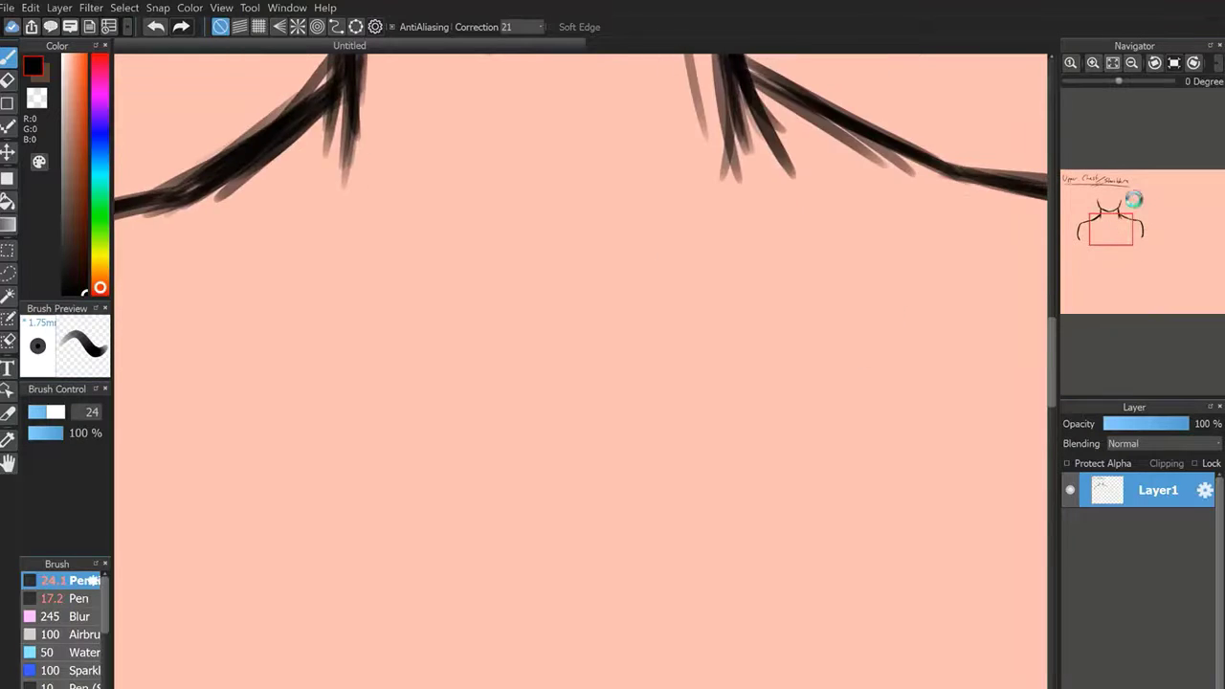
{"action": "left_click", "coordinate": [1133, 63]}
{"action": "left_click", "coordinate": [1134, 64]}
{"action": "left_click", "coordinate": [1135, 62]}
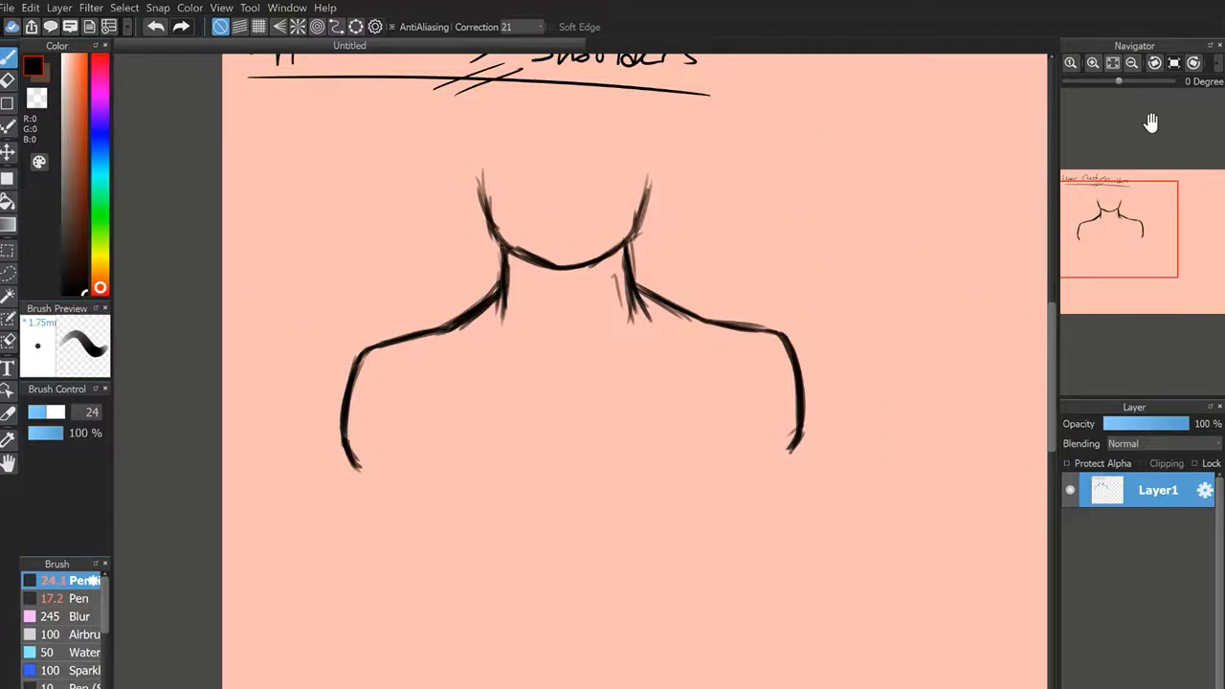
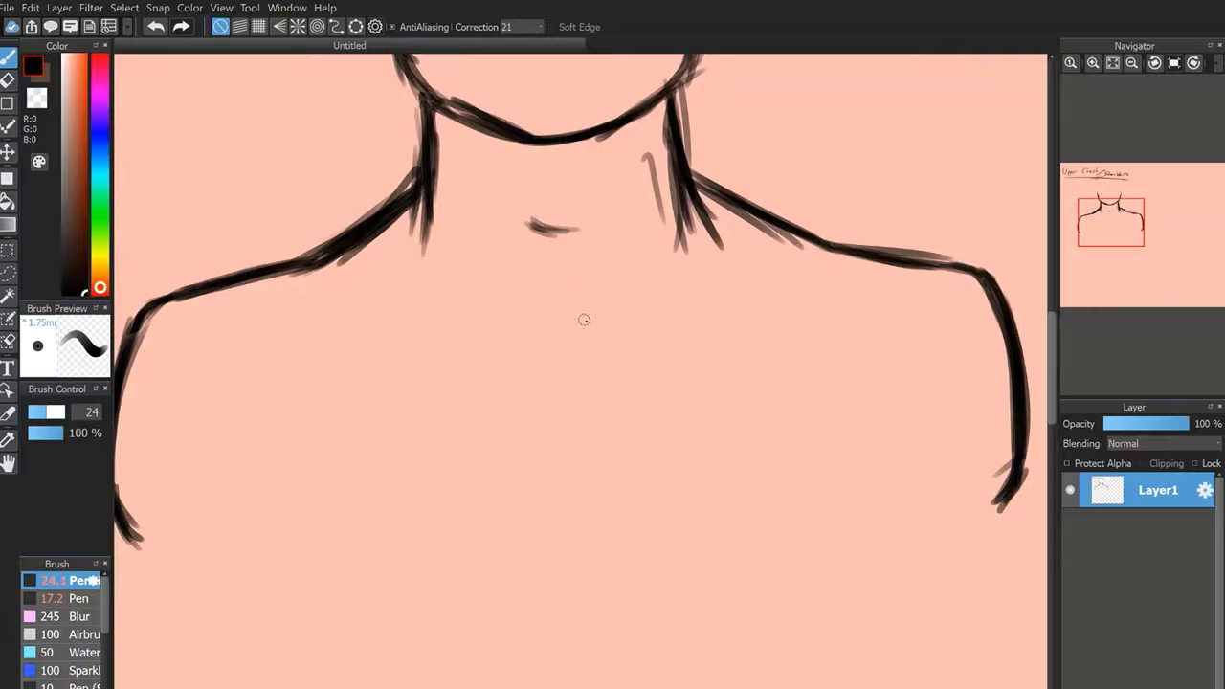
{"action": "mouse_move", "coordinate": [591, 325]}
{"action": "left_mouse_down"}
{"action": "mouse_move", "coordinate": [555, 342]}
{"action": "mouse_move", "coordinate": [581, 342]}
{"action": "left_mouse_up"}
{"action": "left_click_drag", "start_coordinate": [611, 281], "coordinate": [641, 164]}
{"action": "left_click_drag", "start_coordinate": [636, 188], "coordinate": [617, 264]}
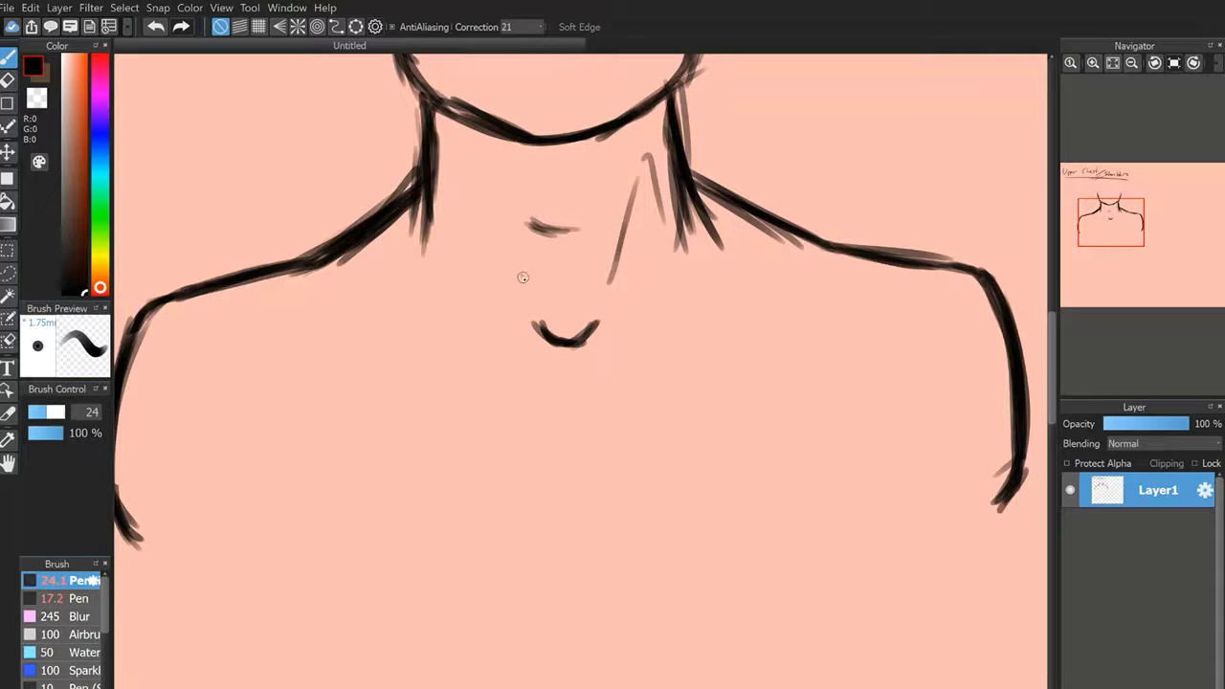
Draw a slanted muscle line on the neck's left side, darken both muscle lines, and sketch a sloping collarbone line on each side.
{"action": "mouse_move", "coordinate": [522, 277]}
{"action": "left_mouse_down"}
{"action": "mouse_move", "coordinate": [470, 187]}
{"action": "mouse_move", "coordinate": [523, 279]}
{"action": "left_mouse_up"}
{"action": "left_click_drag", "start_coordinate": [522, 277], "coordinate": [472, 184]}
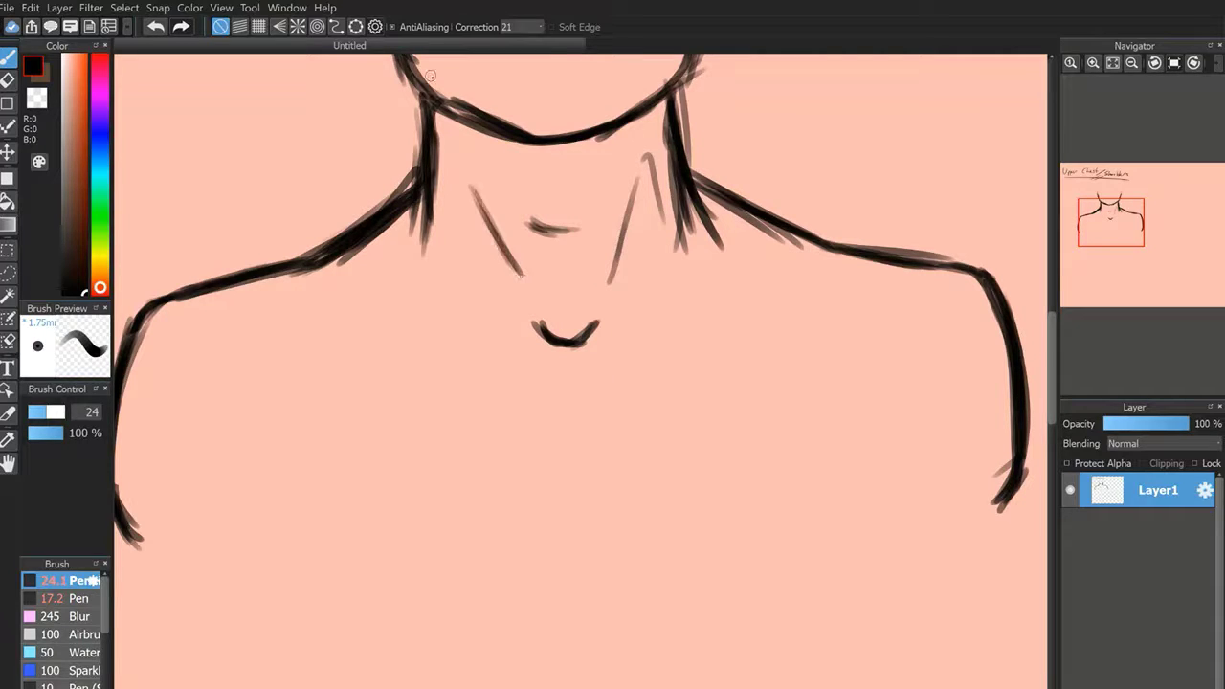
{"action": "left_click_drag", "start_coordinate": [604, 275], "coordinate": [629, 174]}
{"action": "left_click_drag", "start_coordinate": [520, 284], "coordinate": [492, 212]}
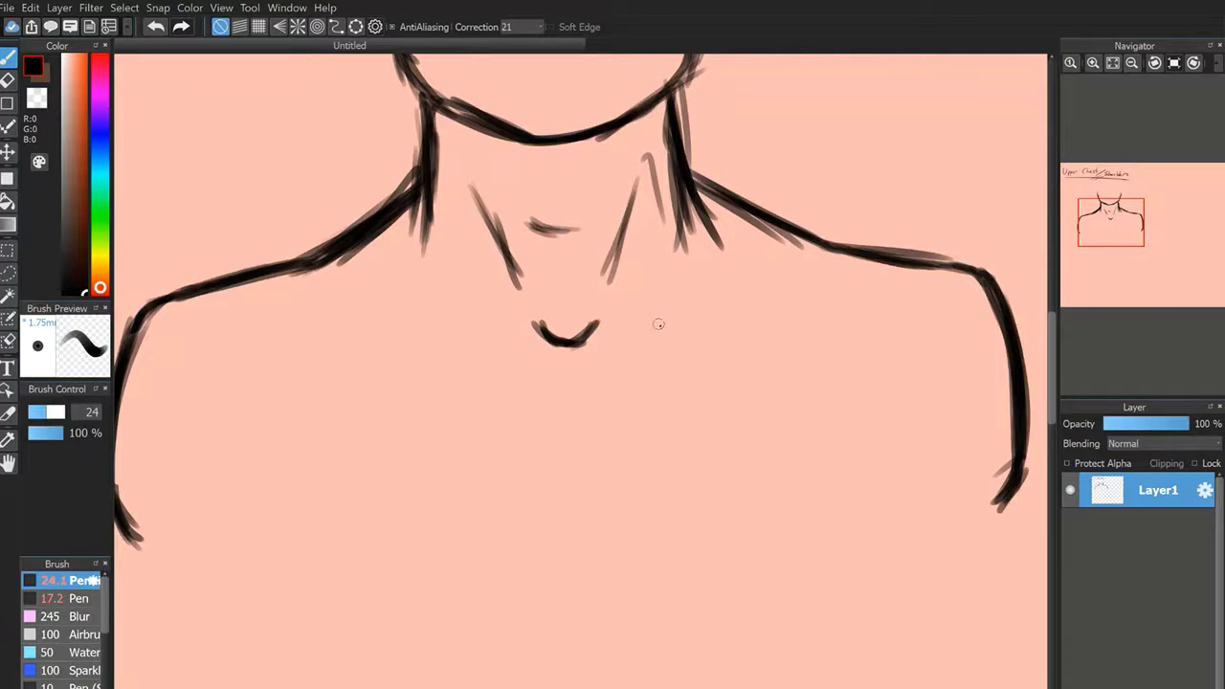
{"action": "left_click_drag", "start_coordinate": [650, 322], "coordinate": [767, 289]}
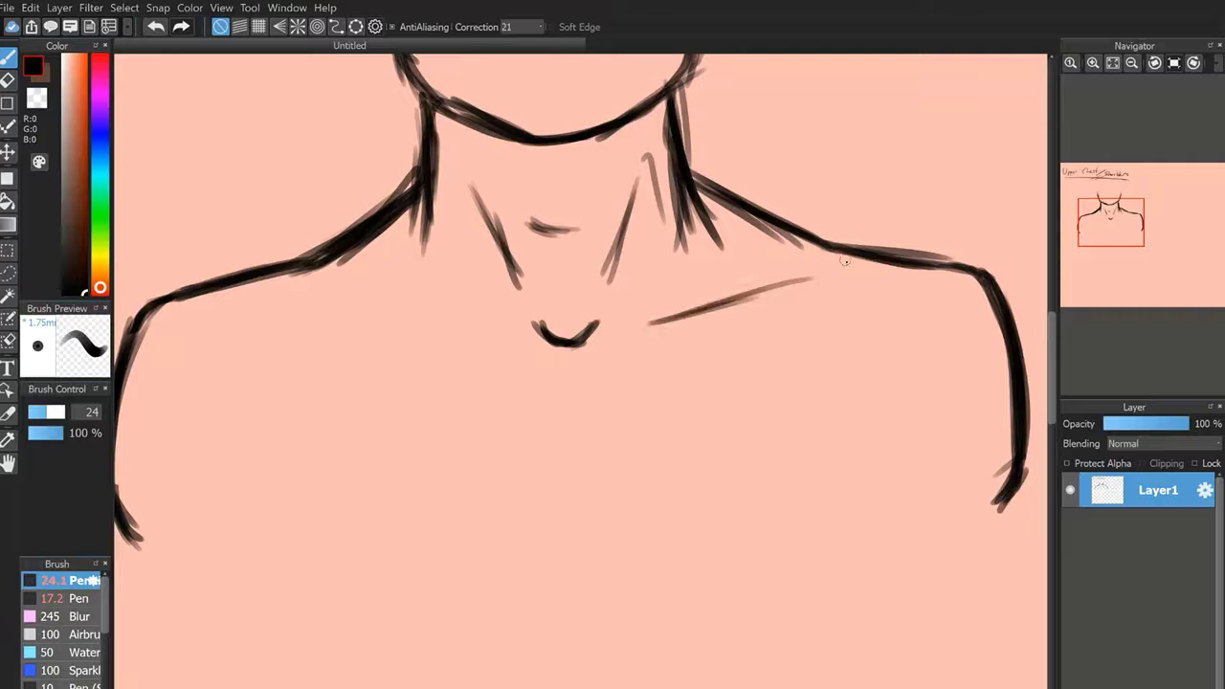
{"action": "mouse_move", "coordinate": [493, 322]}
{"action": "left_mouse_down"}
{"action": "mouse_move", "coordinate": [350, 296]}
{"action": "mouse_move", "coordinate": [490, 321]}
{"action": "mouse_move", "coordinate": [364, 296]}
{"action": "left_mouse_up"}
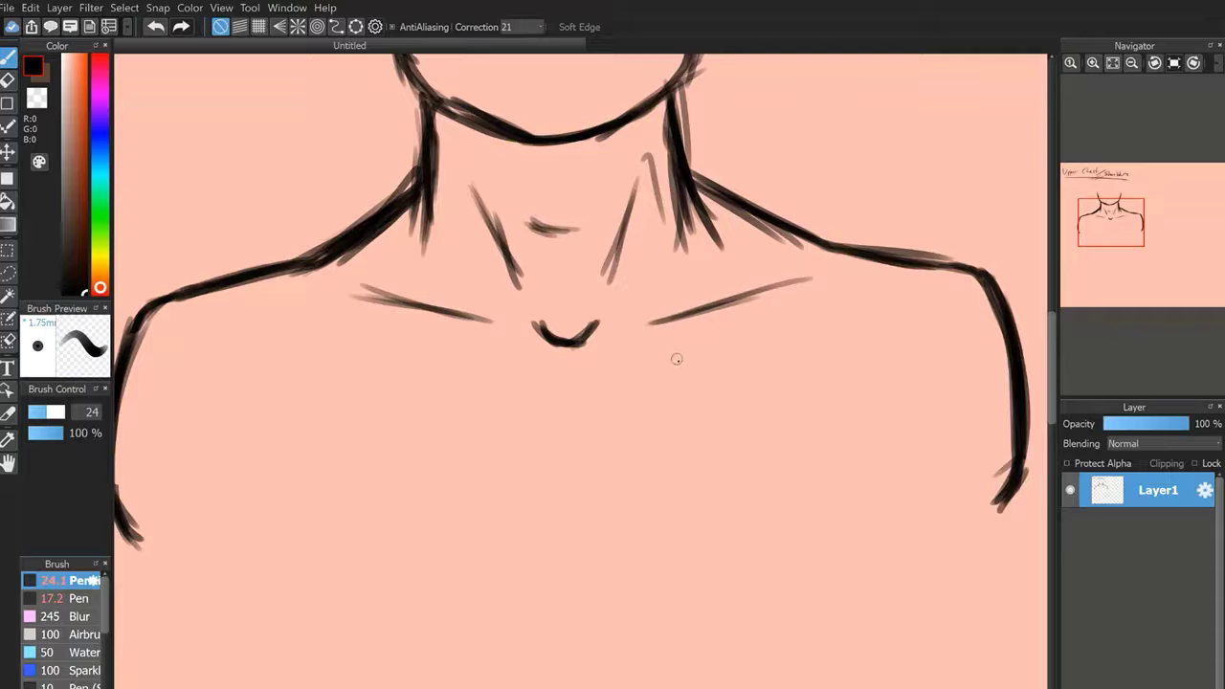
Hatch a row of short slanted shading strokes below the right collarbone line.
{"action": "left_click_drag", "start_coordinate": [691, 364], "coordinate": [713, 339]}
{"action": "mouse_move", "coordinate": [716, 355]}
{"action": "left_mouse_down"}
{"action": "mouse_move", "coordinate": [728, 332]}
{"action": "mouse_move", "coordinate": [746, 332]}
{"action": "left_mouse_up"}
{"action": "left_click_drag", "start_coordinate": [745, 354], "coordinate": [763, 325]}
{"action": "left_click_drag", "start_coordinate": [771, 341], "coordinate": [794, 317]}
{"action": "mouse_move", "coordinate": [772, 341]}
{"action": "left_mouse_down"}
{"action": "mouse_move", "coordinate": [785, 318]}
{"action": "mouse_move", "coordinate": [771, 319]}
{"action": "left_mouse_up"}
{"action": "mouse_move", "coordinate": [737, 354]}
{"action": "left_mouse_down"}
{"action": "mouse_move", "coordinate": [760, 323]}
{"action": "mouse_move", "coordinate": [727, 334]}
{"action": "left_mouse_up"}
{"action": "left_click_drag", "start_coordinate": [696, 365], "coordinate": [710, 335]}
{"action": "mouse_move", "coordinate": [715, 365]}
{"action": "left_mouse_down"}
{"action": "mouse_move", "coordinate": [733, 333]}
{"action": "mouse_move", "coordinate": [754, 327]}
{"action": "left_mouse_up"}
{"action": "left_click_drag", "start_coordinate": [765, 349], "coordinate": [788, 317]}
{"action": "left_click_drag", "start_coordinate": [791, 341], "coordinate": [796, 318]}
Shade the upper side of the right collarbone line with dense slanted hatching strokes.
{"action": "left_click_drag", "start_coordinate": [663, 319], "coordinate": [681, 296]}
{"action": "left_click_drag", "start_coordinate": [675, 316], "coordinate": [710, 286]}
{"action": "mouse_move", "coordinate": [698, 312]}
{"action": "left_mouse_down"}
{"action": "mouse_move", "coordinate": [720, 281]}
{"action": "mouse_move", "coordinate": [741, 283]}
{"action": "left_mouse_up"}
{"action": "left_click_drag", "start_coordinate": [729, 307], "coordinate": [791, 258]}
{"action": "left_click_drag", "start_coordinate": [774, 281], "coordinate": [800, 262]}
{"action": "mouse_move", "coordinate": [798, 282]}
{"action": "left_mouse_down"}
{"action": "mouse_move", "coordinate": [809, 268]}
{"action": "mouse_move", "coordinate": [800, 264]}
{"action": "left_mouse_up"}
{"action": "mouse_move", "coordinate": [763, 290]}
{"action": "left_mouse_down"}
{"action": "mouse_move", "coordinate": [783, 266]}
{"action": "mouse_move", "coordinate": [764, 280]}
{"action": "left_mouse_up"}
{"action": "mouse_move", "coordinate": [712, 304]}
{"action": "left_mouse_down"}
{"action": "mouse_move", "coordinate": [741, 282]}
{"action": "mouse_move", "coordinate": [710, 287]}
{"action": "left_mouse_up"}
{"action": "mouse_move", "coordinate": [662, 319]}
{"action": "left_mouse_down"}
{"action": "mouse_move", "coordinate": [697, 285]}
{"action": "mouse_move", "coordinate": [681, 299]}
{"action": "left_mouse_up"}
{"action": "left_click_drag", "start_coordinate": [685, 312], "coordinate": [733, 271]}
{"action": "left_click_drag", "start_coordinate": [707, 304], "coordinate": [766, 274]}
{"action": "mouse_move", "coordinate": [750, 297]}
{"action": "left_mouse_down"}
{"action": "mouse_move", "coordinate": [779, 272]}
{"action": "mouse_move", "coordinate": [785, 283]}
{"action": "left_mouse_up"}
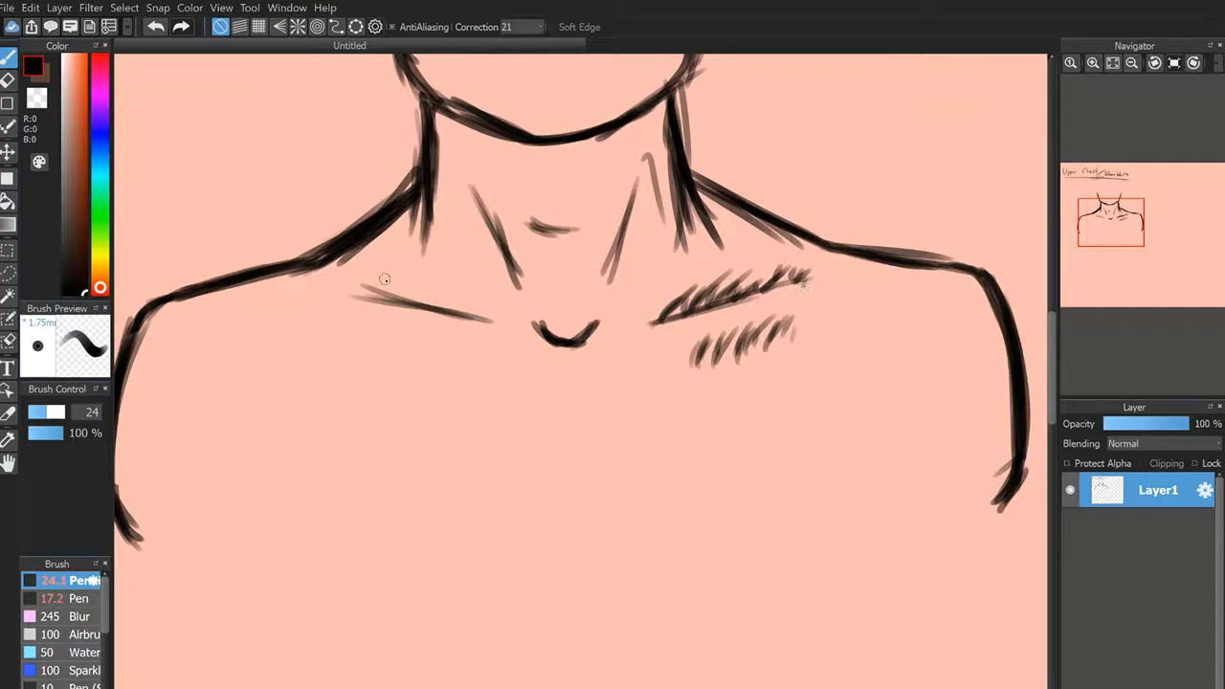
Hatch short shading strokes along the upper side of the left collarbone line.
{"action": "left_click_drag", "start_coordinate": [384, 281], "coordinate": [371, 293]}
{"action": "mouse_move", "coordinate": [394, 282]}
{"action": "left_mouse_down"}
{"action": "mouse_move", "coordinate": [383, 299]}
{"action": "mouse_move", "coordinate": [394, 300]}
{"action": "left_mouse_up"}
{"action": "mouse_move", "coordinate": [417, 284]}
{"action": "left_mouse_down"}
{"action": "mouse_move", "coordinate": [403, 302]}
{"action": "mouse_move", "coordinate": [413, 304]}
{"action": "left_mouse_up"}
{"action": "left_click_drag", "start_coordinate": [437, 287], "coordinate": [436, 305]}
{"action": "mouse_move", "coordinate": [458, 291]}
{"action": "left_mouse_down"}
{"action": "mouse_move", "coordinate": [446, 307]}
{"action": "mouse_move", "coordinate": [457, 309]}
{"action": "left_mouse_up"}
{"action": "mouse_move", "coordinate": [477, 297]}
{"action": "left_mouse_down"}
{"action": "mouse_move", "coordinate": [465, 312]}
{"action": "mouse_move", "coordinate": [476, 315]}
{"action": "left_mouse_up"}
{"action": "left_click_drag", "start_coordinate": [496, 305], "coordinate": [486, 318]}
{"action": "left_click", "coordinate": [503, 317]}
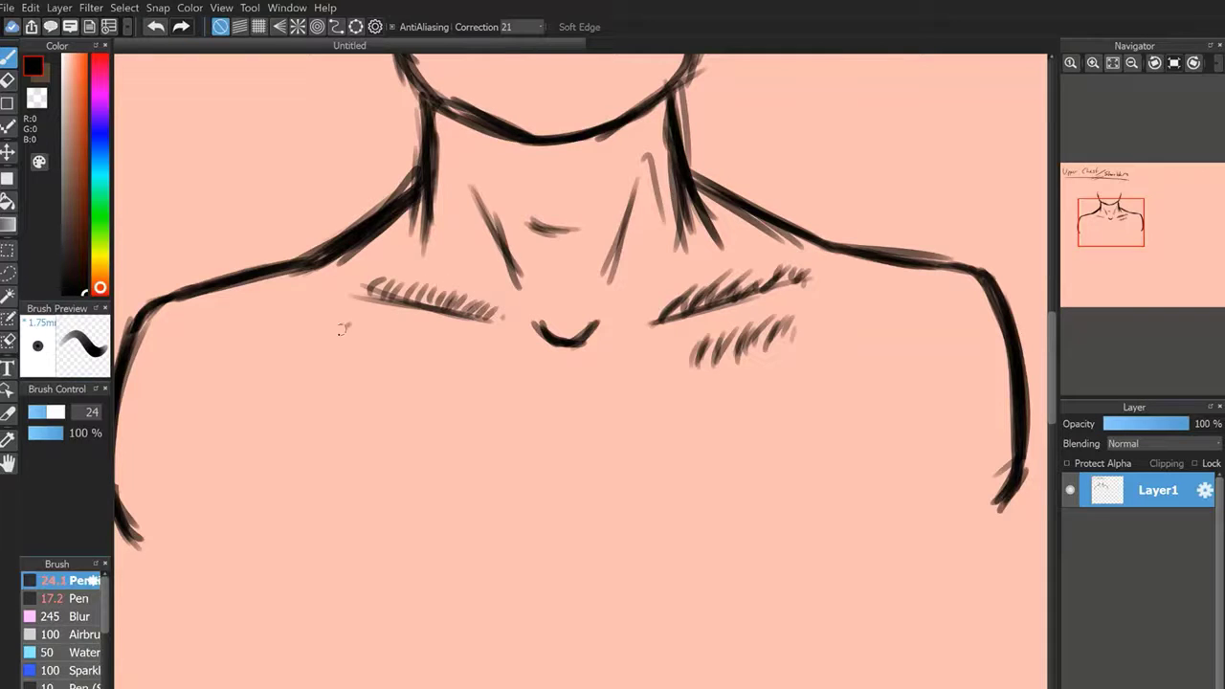
Hatch a sloping row of short shading strokes below the left collarbone line.
{"action": "left_click_drag", "start_coordinate": [348, 324], "coordinate": [336, 336]}
{"action": "left_click_drag", "start_coordinate": [363, 326], "coordinate": [356, 342]}
{"action": "left_click_drag", "start_coordinate": [383, 328], "coordinate": [374, 346]}
{"action": "mouse_move", "coordinate": [400, 333]}
{"action": "left_mouse_down"}
{"action": "mouse_move", "coordinate": [389, 346]}
{"action": "mouse_move", "coordinate": [399, 348]}
{"action": "left_mouse_up"}
{"action": "left_click_drag", "start_coordinate": [425, 334], "coordinate": [412, 353]}
{"action": "mouse_move", "coordinate": [435, 343]}
{"action": "left_mouse_down"}
{"action": "mouse_move", "coordinate": [419, 357]}
{"action": "mouse_move", "coordinate": [429, 359]}
{"action": "left_mouse_up"}
{"action": "left_click_drag", "start_coordinate": [467, 352], "coordinate": [457, 367]}
{"action": "mouse_move", "coordinate": [485, 360]}
{"action": "left_mouse_down"}
{"action": "mouse_move", "coordinate": [462, 377]}
{"action": "mouse_move", "coordinate": [482, 377]}
{"action": "mouse_move", "coordinate": [433, 363]}
{"action": "left_mouse_up"}
{"action": "left_click_drag", "start_coordinate": [465, 352], "coordinate": [456, 372]}
{"action": "left_click_drag", "start_coordinate": [476, 373], "coordinate": [462, 381]}
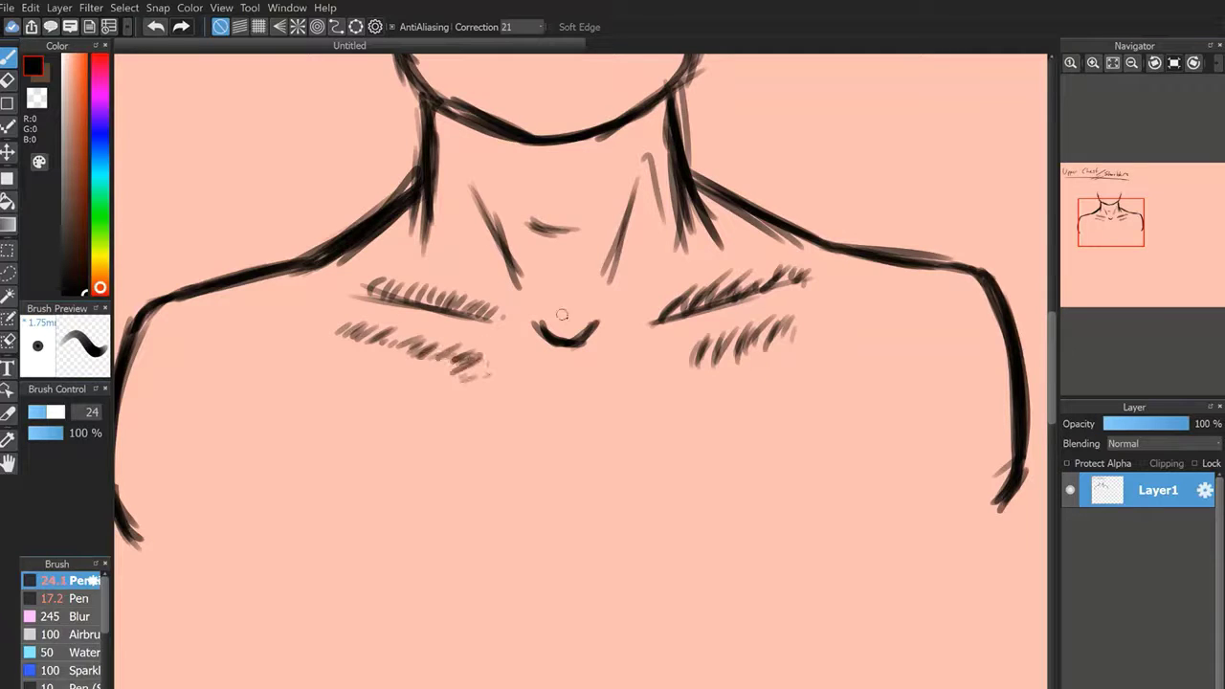
Shade the inside of the U-shaped collarbone notch with a few short strokes.
{"action": "left_click_drag", "start_coordinate": [553, 322], "coordinate": [551, 333]}
{"action": "left_click_drag", "start_coordinate": [579, 321], "coordinate": [565, 333]}
{"action": "mouse_move", "coordinate": [593, 320]}
{"action": "left_mouse_down"}
{"action": "mouse_move", "coordinate": [578, 333]}
{"action": "mouse_move", "coordinate": [595, 322]}
{"action": "left_mouse_up"}
Extend the collarbone hatching outward toward both shoulders and its lower rows inward toward the center of the chest.
{"action": "left_click", "coordinate": [1133, 63]}
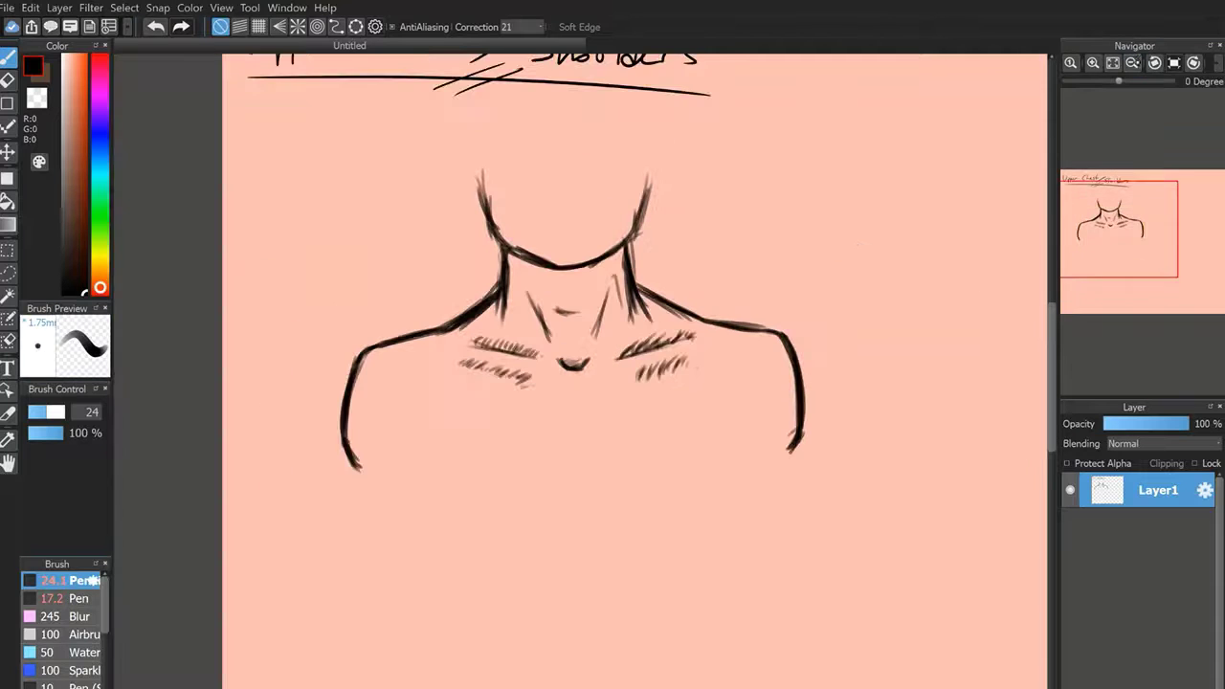
{"action": "left_click", "coordinate": [1094, 63]}
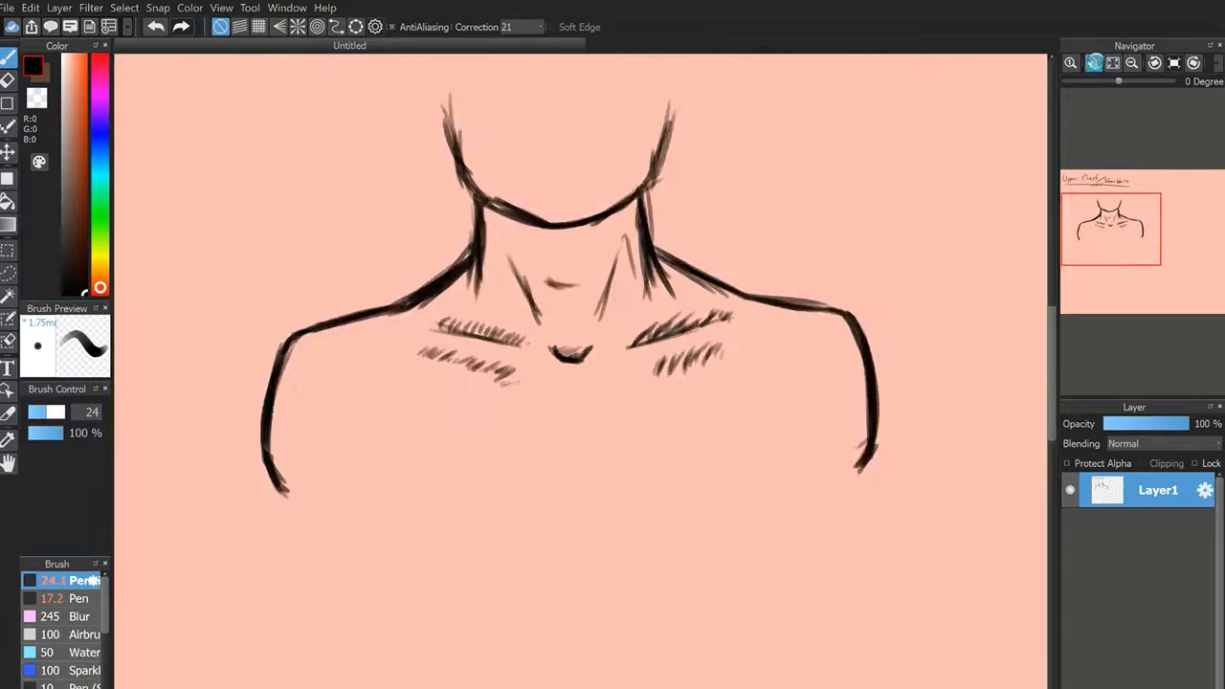
{"action": "left_click", "coordinate": [1094, 63]}
{"action": "mouse_move", "coordinate": [801, 278]}
{"action": "left_mouse_down"}
{"action": "mouse_move", "coordinate": [763, 289]}
{"action": "mouse_move", "coordinate": [818, 271]}
{"action": "mouse_move", "coordinate": [842, 279]}
{"action": "left_mouse_up"}
{"action": "mouse_move", "coordinate": [801, 320]}
{"action": "left_mouse_down"}
{"action": "mouse_move", "coordinate": [835, 306]}
{"action": "mouse_move", "coordinate": [770, 306]}
{"action": "left_mouse_up"}
{"action": "left_click_drag", "start_coordinate": [715, 353], "coordinate": [741, 325]}
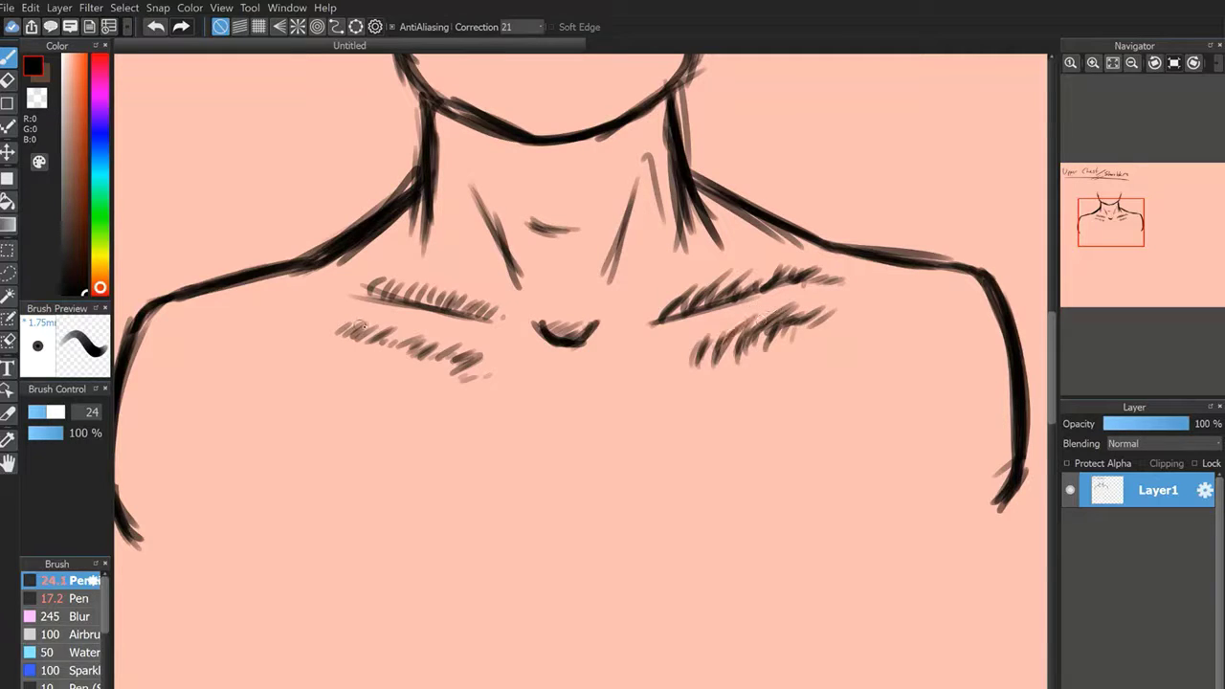
{"action": "left_click_drag", "start_coordinate": [360, 327], "coordinate": [297, 340]}
{"action": "left_click_drag", "start_coordinate": [390, 285], "coordinate": [324, 285]}
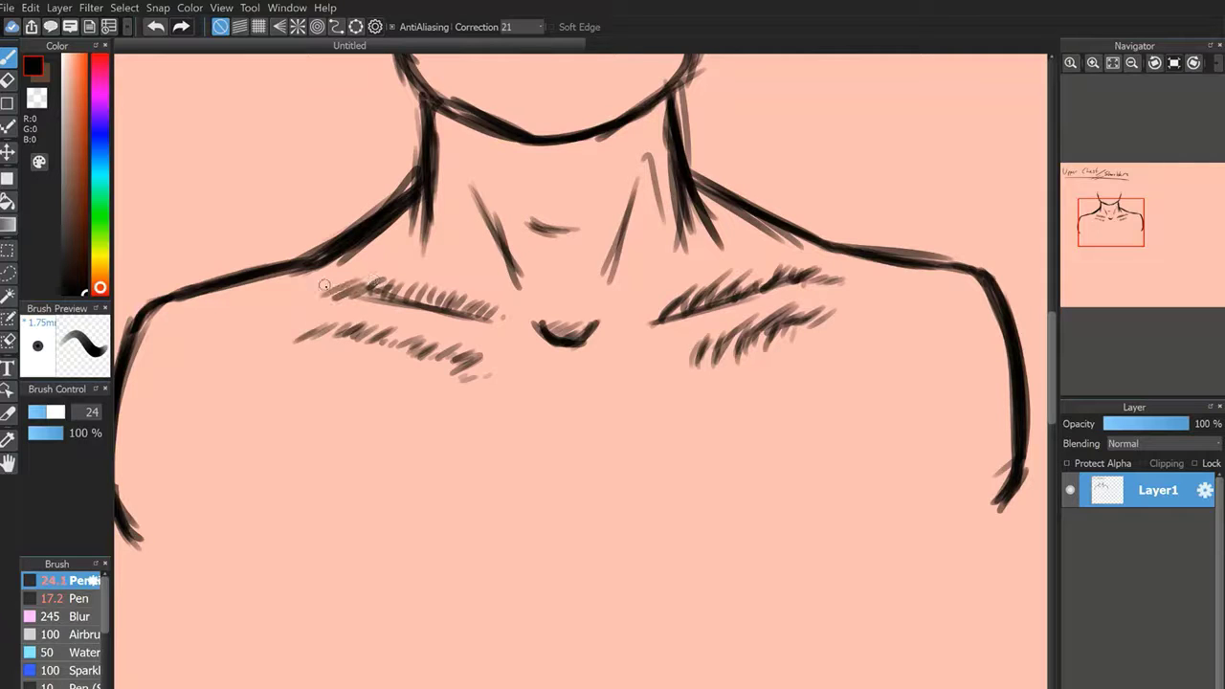
{"action": "mouse_move", "coordinate": [460, 361]}
{"action": "left_mouse_down"}
{"action": "mouse_move", "coordinate": [481, 351]}
{"action": "mouse_move", "coordinate": [497, 383]}
{"action": "mouse_move", "coordinate": [467, 378]}
{"action": "left_mouse_up"}
{"action": "mouse_move", "coordinate": [696, 348]}
{"action": "left_mouse_down"}
{"action": "mouse_move", "coordinate": [682, 368]}
{"action": "mouse_move", "coordinate": [635, 385]}
{"action": "left_mouse_up"}
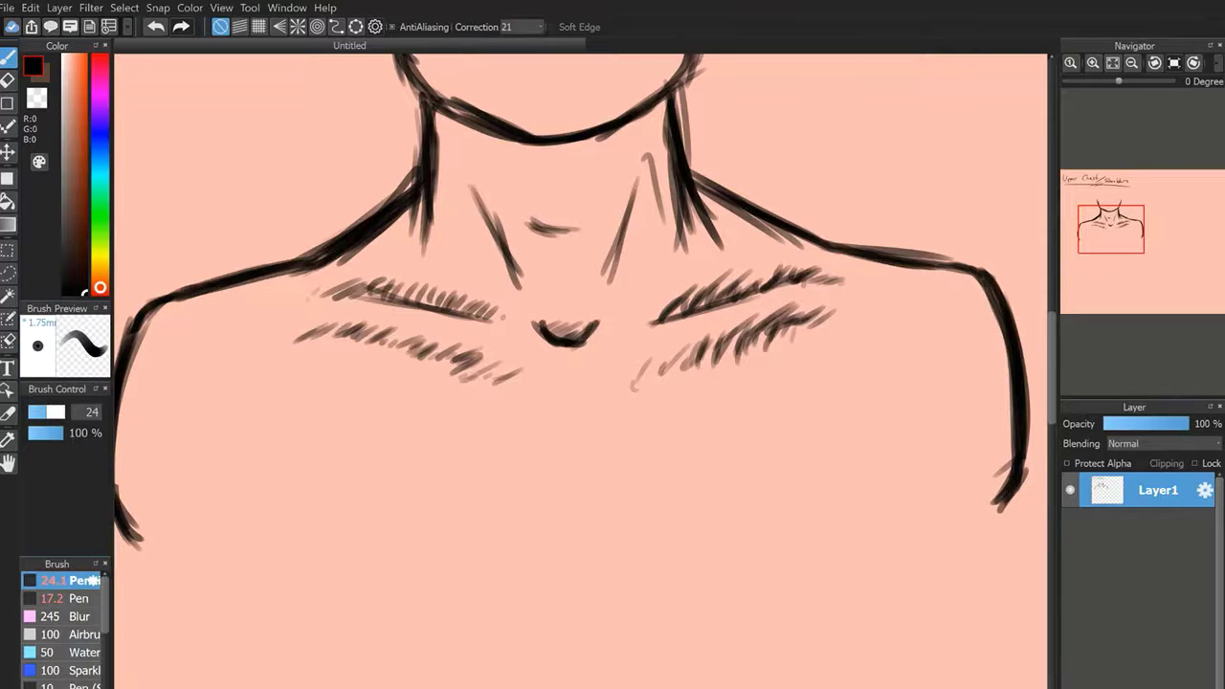
Draw a short, thick slanted armpit line inside each arm.
{"action": "left_click_drag", "start_coordinate": [1110, 232], "coordinate": [1105, 241]}
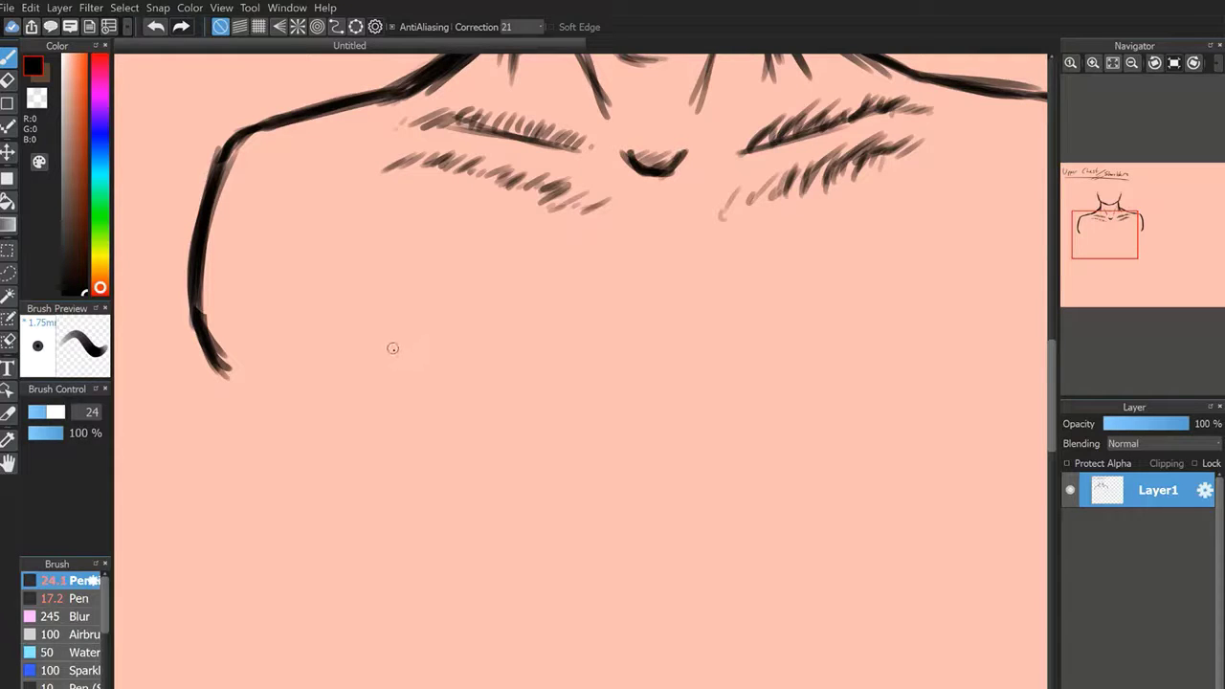
{"action": "mouse_move", "coordinate": [393, 348]}
{"action": "left_mouse_down"}
{"action": "mouse_move", "coordinate": [393, 329]}
{"action": "mouse_move", "coordinate": [394, 359]}
{"action": "left_mouse_up"}
{"action": "mouse_move", "coordinate": [404, 306]}
{"action": "left_mouse_down"}
{"action": "mouse_move", "coordinate": [394, 360]}
{"action": "mouse_move", "coordinate": [417, 282]}
{"action": "left_mouse_up"}
{"action": "left_click_drag", "start_coordinate": [394, 365], "coordinate": [410, 302]}
{"action": "left_click_drag", "start_coordinate": [1120, 245], "coordinate": [1127, 244]}
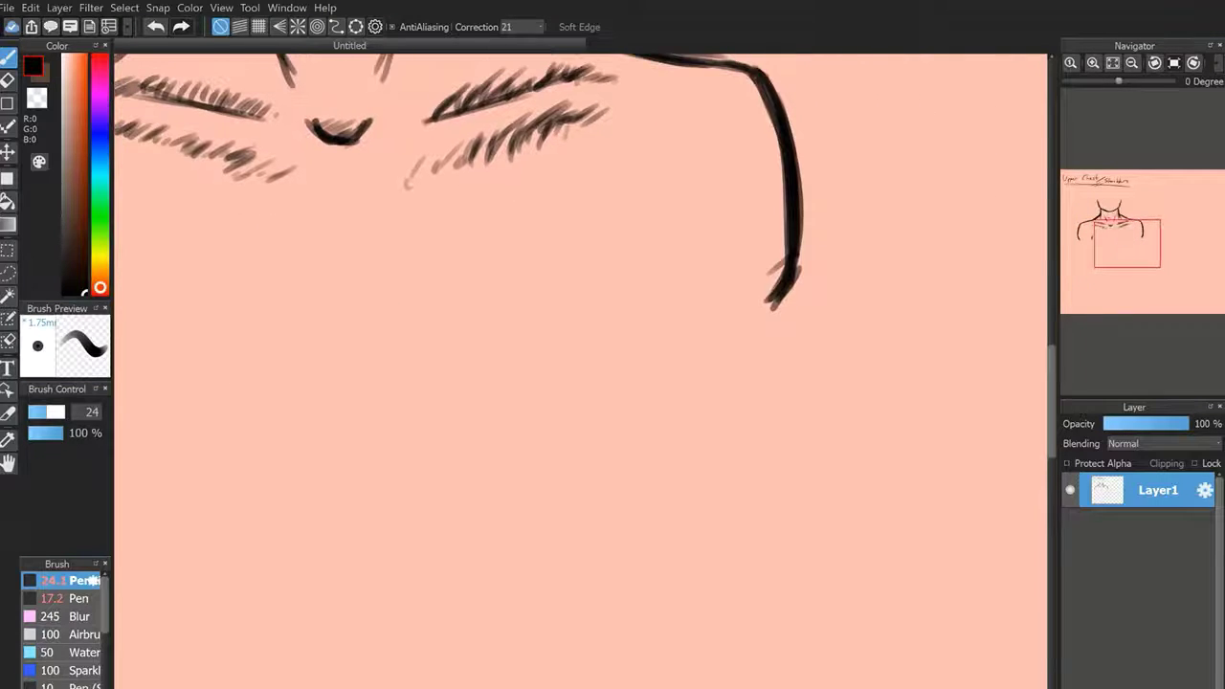
{"action": "left_click_drag", "start_coordinate": [601, 256], "coordinate": [643, 311]}
{"action": "left_click_drag", "start_coordinate": [602, 258], "coordinate": [625, 324]}
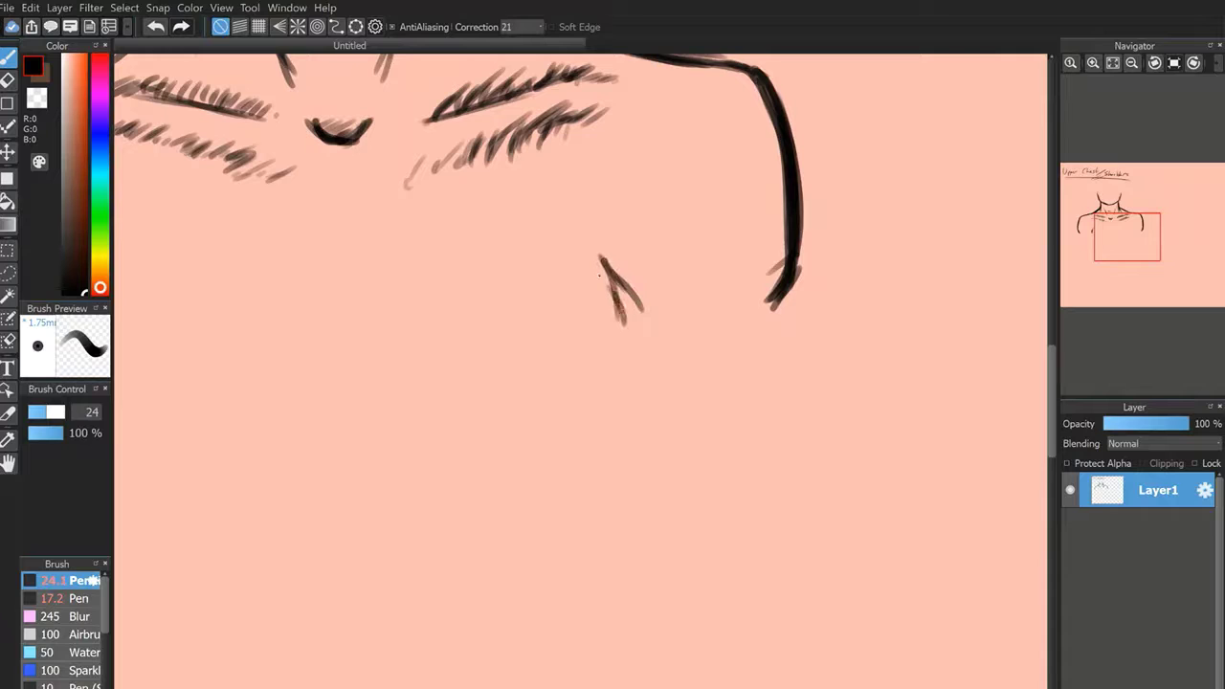
{"action": "left_click_drag", "start_coordinate": [613, 261], "coordinate": [630, 322]}
{"action": "left_click_drag", "start_coordinate": [1134, 244], "coordinate": [1106, 241]}
{"action": "mouse_move", "coordinate": [412, 241]}
{"action": "left_mouse_down"}
{"action": "mouse_move", "coordinate": [387, 319]}
{"action": "mouse_move", "coordinate": [383, 305]}
{"action": "left_mouse_up"}
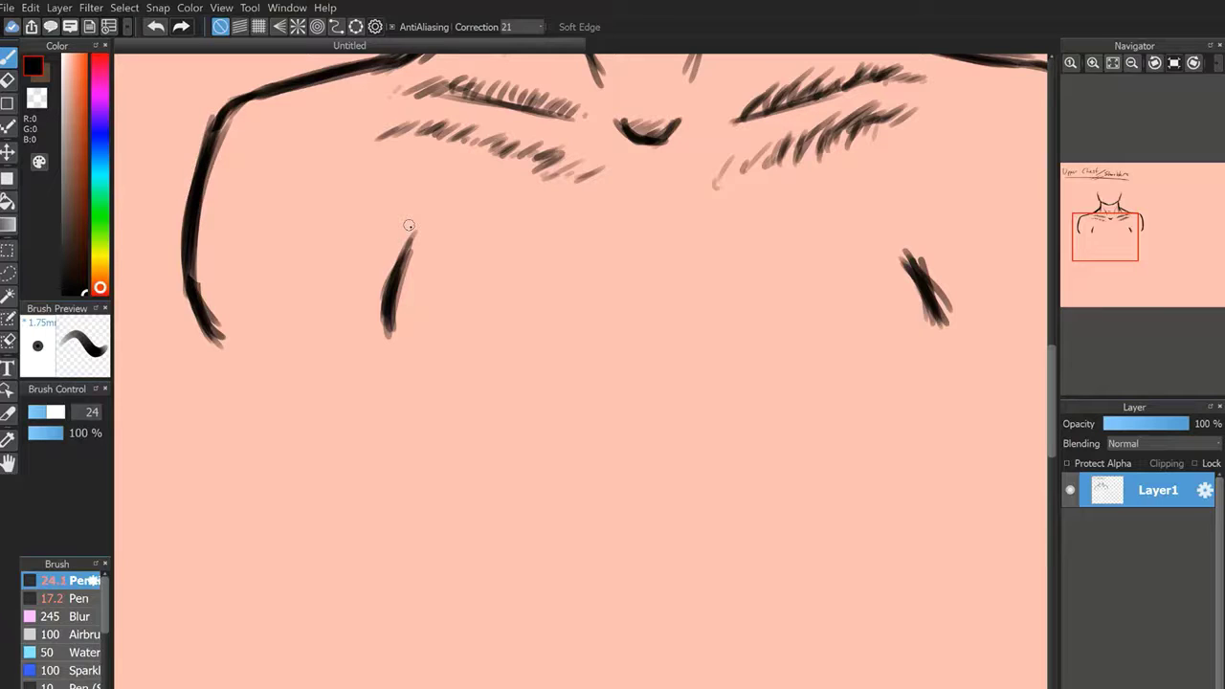
{"action": "left_click_drag", "start_coordinate": [421, 231], "coordinate": [390, 319]}
Erase the armpit lines on both sides of the chest.
{"action": "left_click_drag", "start_coordinate": [1125, 242], "coordinate": [1106, 227]}
{"action": "left_click", "coordinate": [1131, 63]}
{"action": "left_click", "coordinate": [1131, 63]}
{"action": "left_click", "coordinate": [1132, 63]}
{"action": "left_click", "coordinate": [1131, 63]}
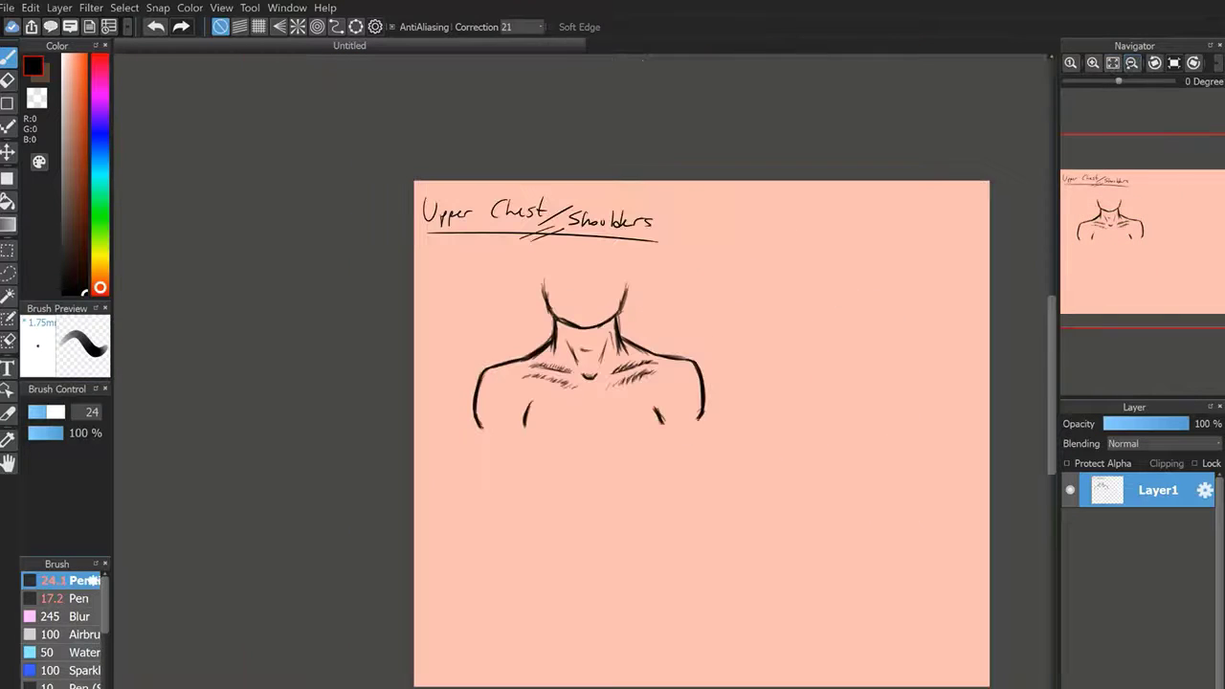
{"action": "left_click", "coordinate": [1093, 63]}
{"action": "left_click", "coordinate": [1093, 64]}
{"action": "left_click", "coordinate": [1093, 63]}
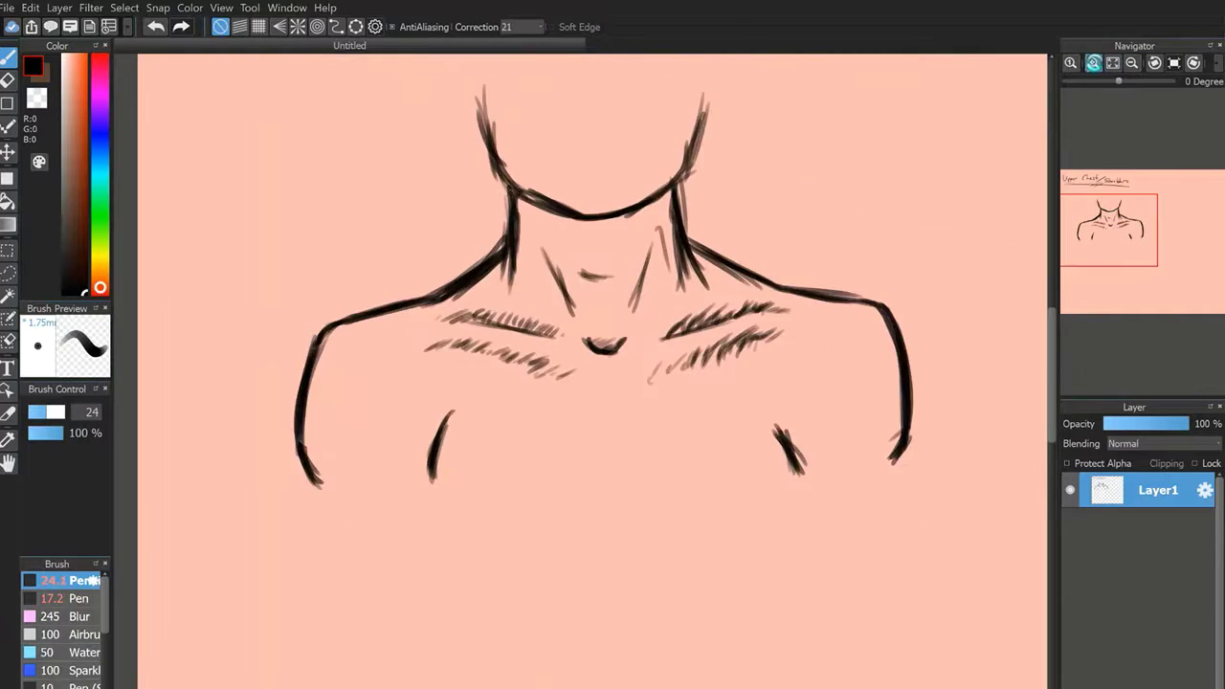
{"action": "left_click", "coordinate": [1093, 64]}
{"action": "key", "text": "e"}
{"action": "mouse_move", "coordinate": [375, 417]}
{"action": "left_mouse_down"}
{"action": "mouse_move", "coordinate": [348, 525]}
{"action": "mouse_move", "coordinate": [385, 421]}
{"action": "left_mouse_up"}
{"action": "mouse_move", "coordinate": [888, 445]}
{"action": "left_mouse_down"}
{"action": "mouse_move", "coordinate": [907, 513]}
{"action": "mouse_move", "coordinate": [892, 451]}
{"action": "mouse_move", "coordinate": [915, 505]}
{"action": "left_mouse_up"}
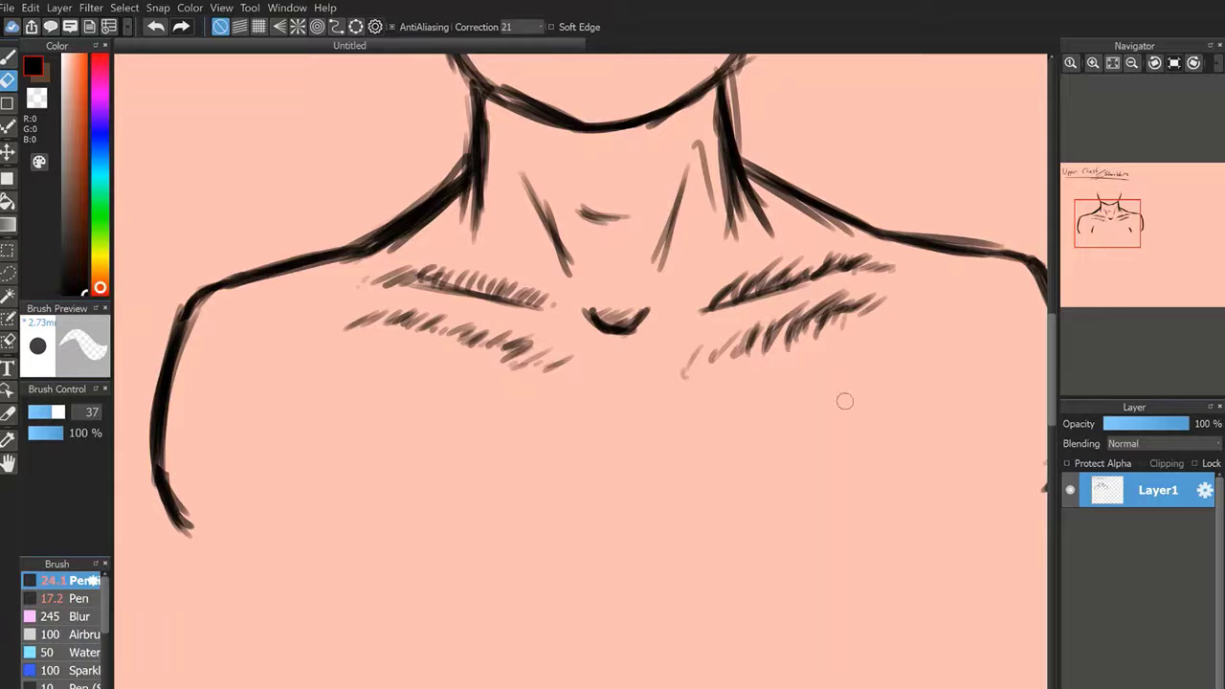
Redraw a short slanted armpit line with the brush on each side, closer to the arms.
{"action": "key", "text": "b"}
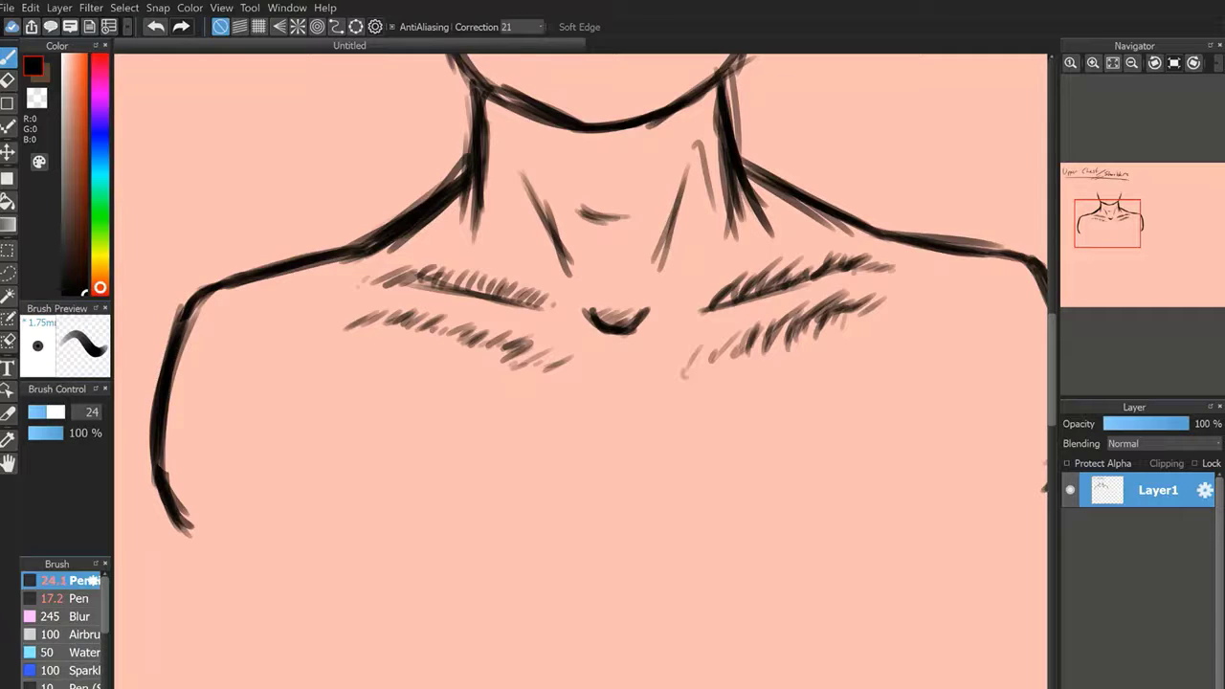
{"action": "left_click_drag", "start_coordinate": [318, 440], "coordinate": [297, 522]}
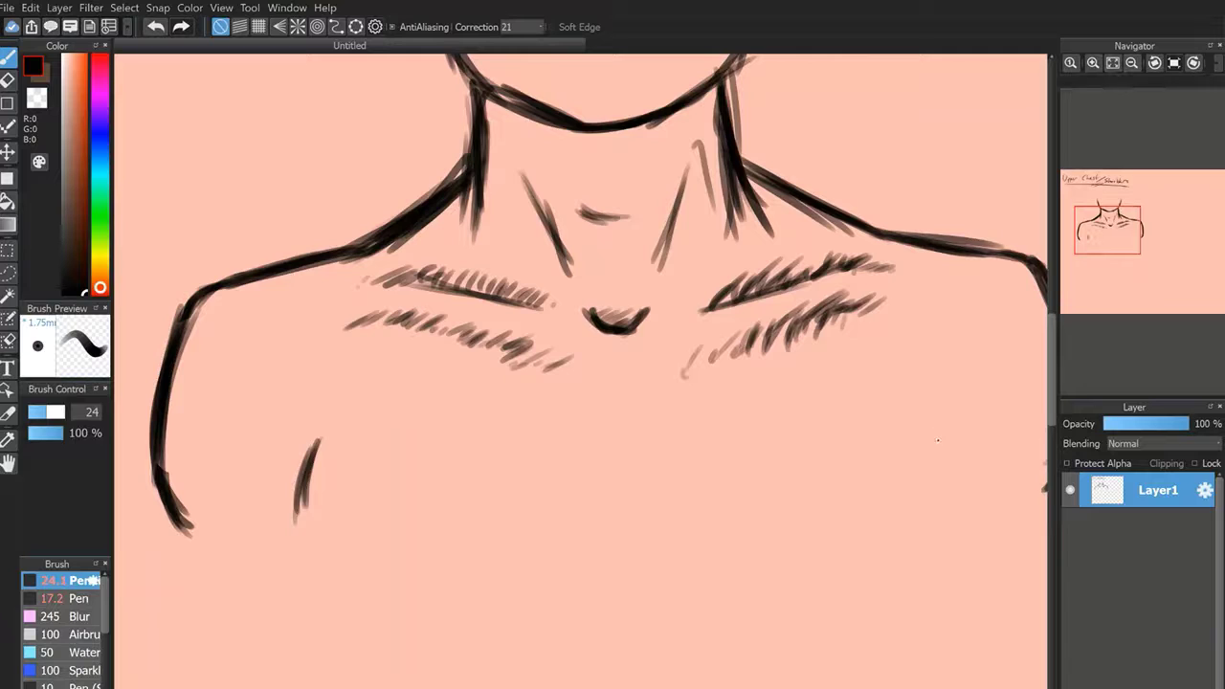
{"action": "mouse_move", "coordinate": [948, 470]}
{"action": "left_mouse_down"}
{"action": "mouse_move", "coordinate": [928, 433]}
{"action": "mouse_move", "coordinate": [960, 495]}
{"action": "left_mouse_up"}
{"action": "mouse_move", "coordinate": [931, 430]}
{"action": "left_mouse_down"}
{"action": "mouse_move", "coordinate": [965, 502]}
{"action": "mouse_move", "coordinate": [953, 469]}
{"action": "left_mouse_up"}
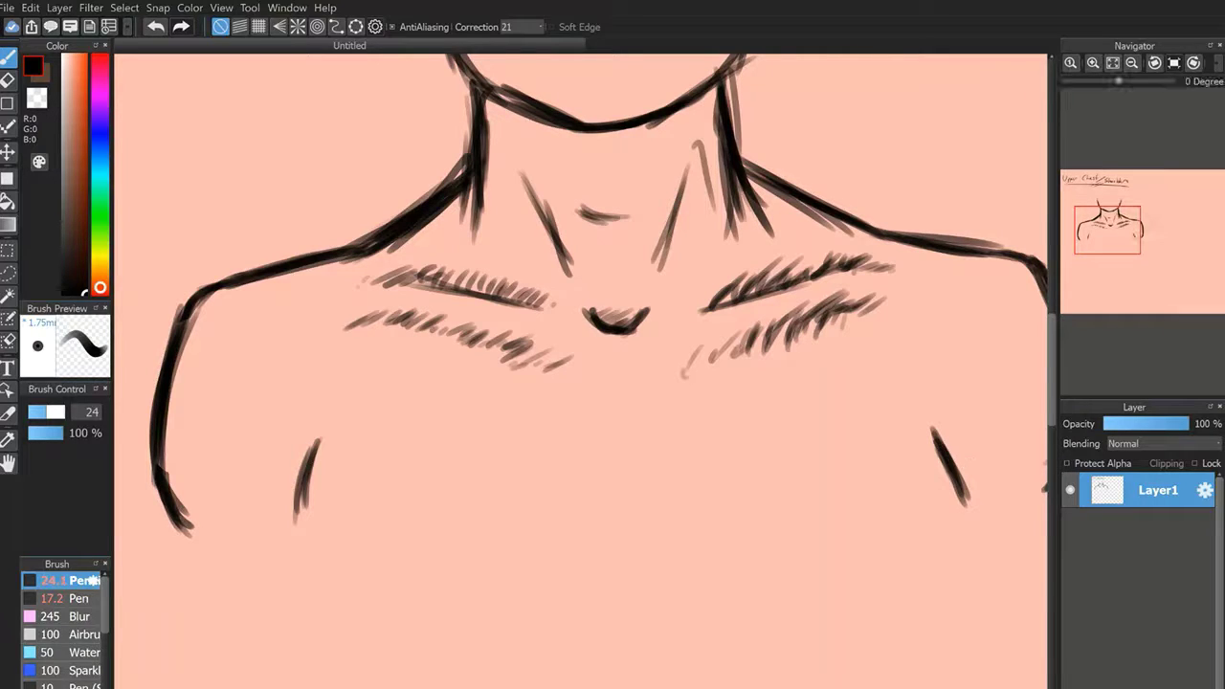
Extend the left armpit line downward into a thick chest side contour curving inward.
{"action": "left_click_drag", "start_coordinate": [1127, 250], "coordinate": [1108, 238]}
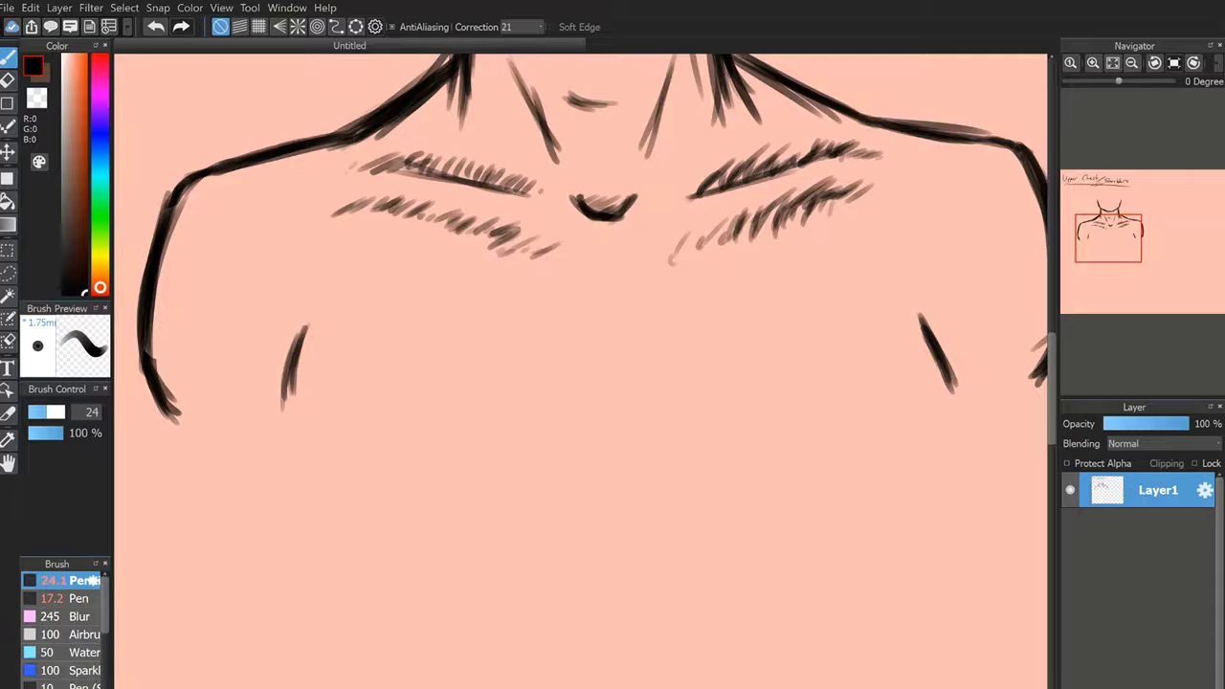
{"action": "mouse_move", "coordinate": [289, 377]}
{"action": "left_mouse_down"}
{"action": "mouse_move", "coordinate": [326, 523]}
{"action": "mouse_move", "coordinate": [308, 493]}
{"action": "left_mouse_up"}
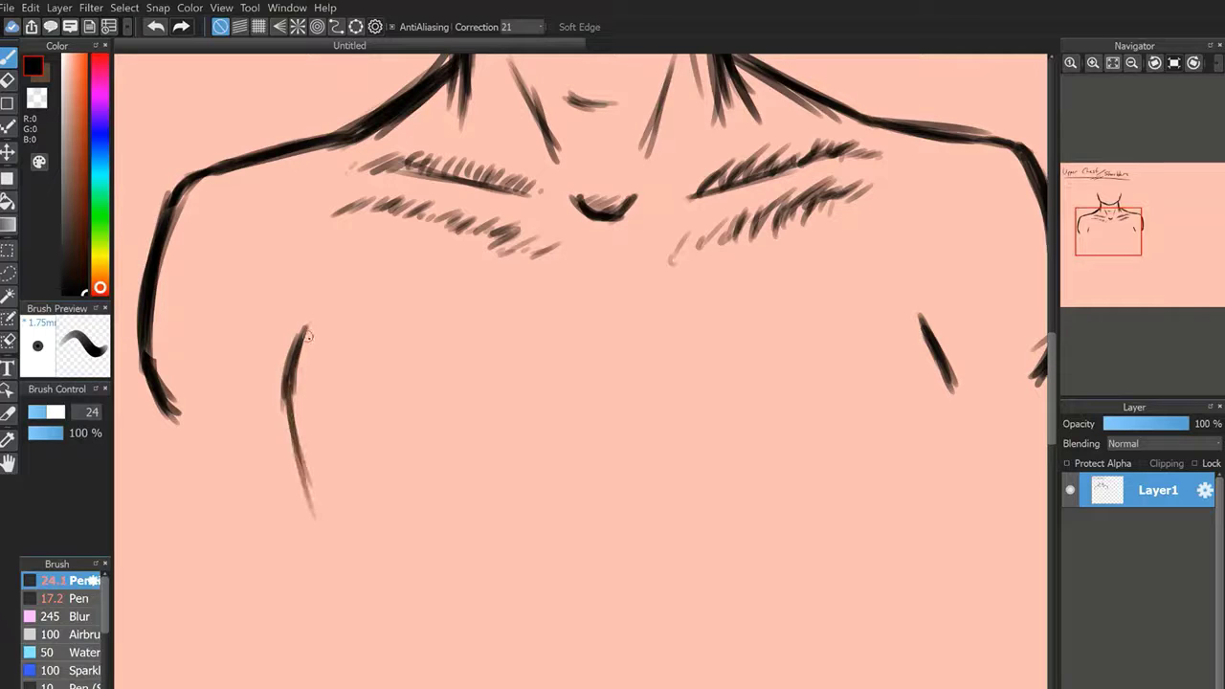
{"action": "left_click_drag", "start_coordinate": [290, 350], "coordinate": [320, 532]}
{"action": "left_click_drag", "start_coordinate": [287, 390], "coordinate": [312, 528]}
{"action": "left_click_drag", "start_coordinate": [289, 398], "coordinate": [353, 555]}
{"action": "left_click_drag", "start_coordinate": [296, 448], "coordinate": [364, 571]}
{"action": "left_click_drag", "start_coordinate": [286, 412], "coordinate": [361, 572]}
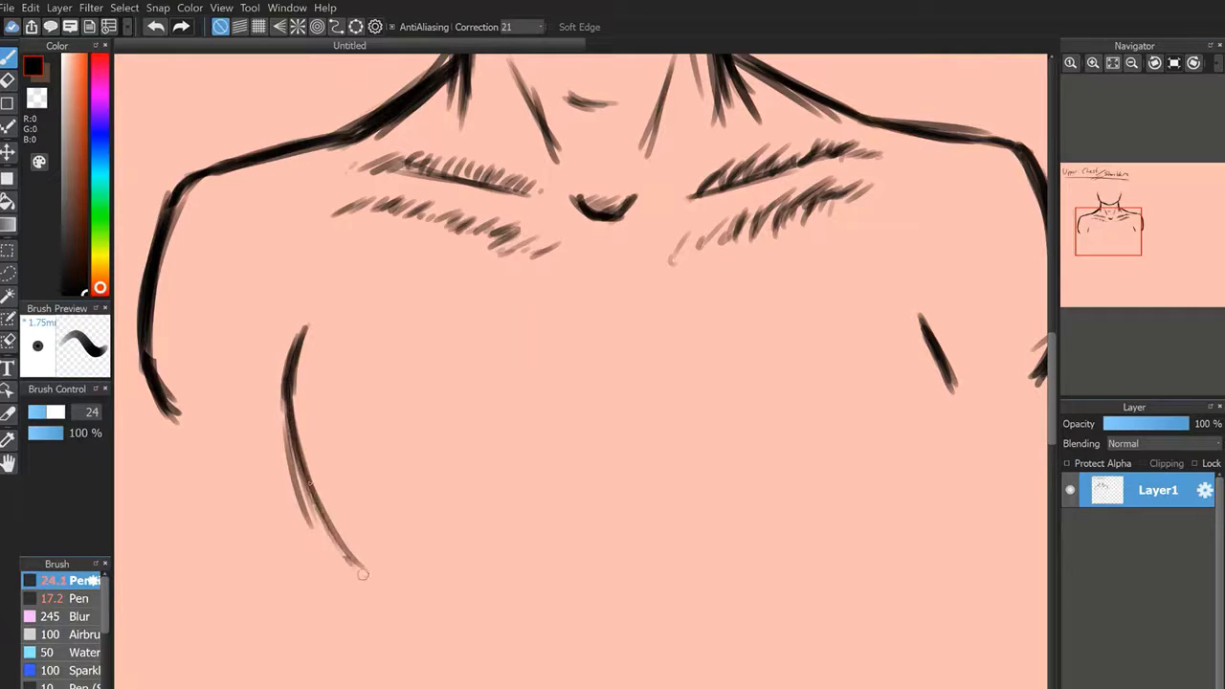
{"action": "left_click_drag", "start_coordinate": [293, 438], "coordinate": [354, 562]}
{"action": "left_click_drag", "start_coordinate": [292, 373], "coordinate": [370, 596]}
{"action": "left_click_drag", "start_coordinate": [306, 464], "coordinate": [358, 574]}
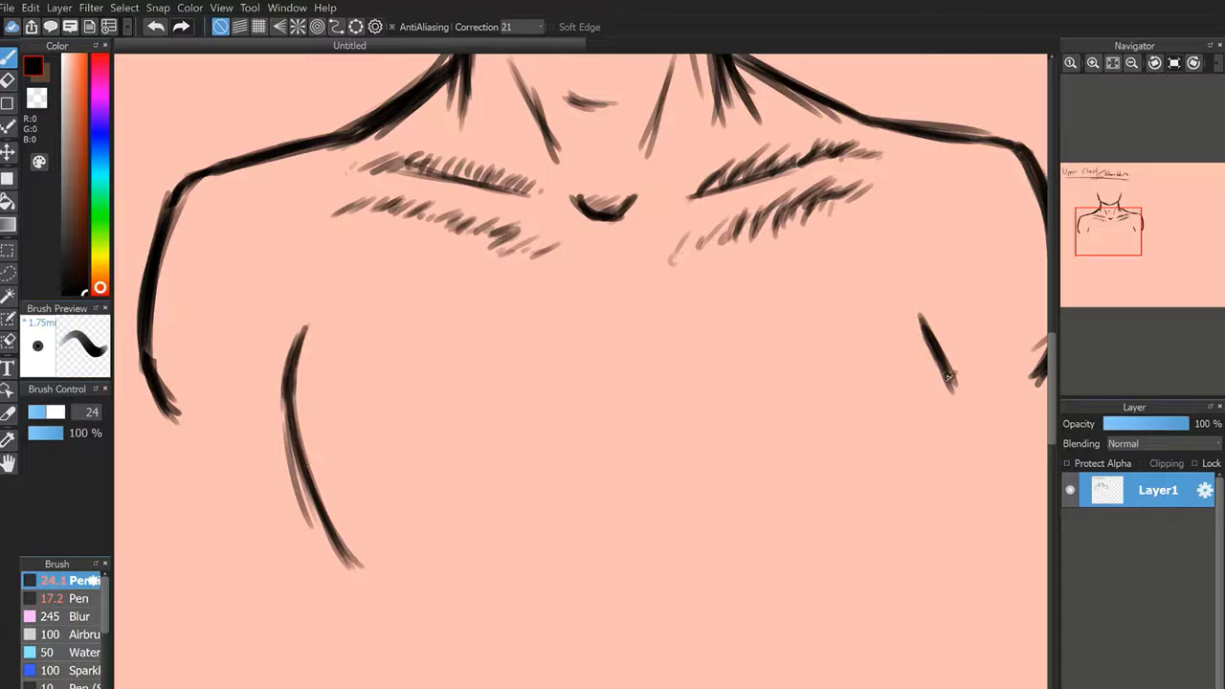
Extend the right armpit line downward into a thick chest side contour slanting inward to match the left.
{"action": "mouse_move", "coordinate": [934, 328]}
{"action": "left_mouse_down"}
{"action": "mouse_move", "coordinate": [955, 381]}
{"action": "mouse_move", "coordinate": [948, 434]}
{"action": "left_mouse_up"}
{"action": "left_click_drag", "start_coordinate": [954, 376], "coordinate": [920, 534]}
{"action": "left_click_drag", "start_coordinate": [932, 446], "coordinate": [915, 543]}
{"action": "left_click_drag", "start_coordinate": [955, 374], "coordinate": [911, 563]}
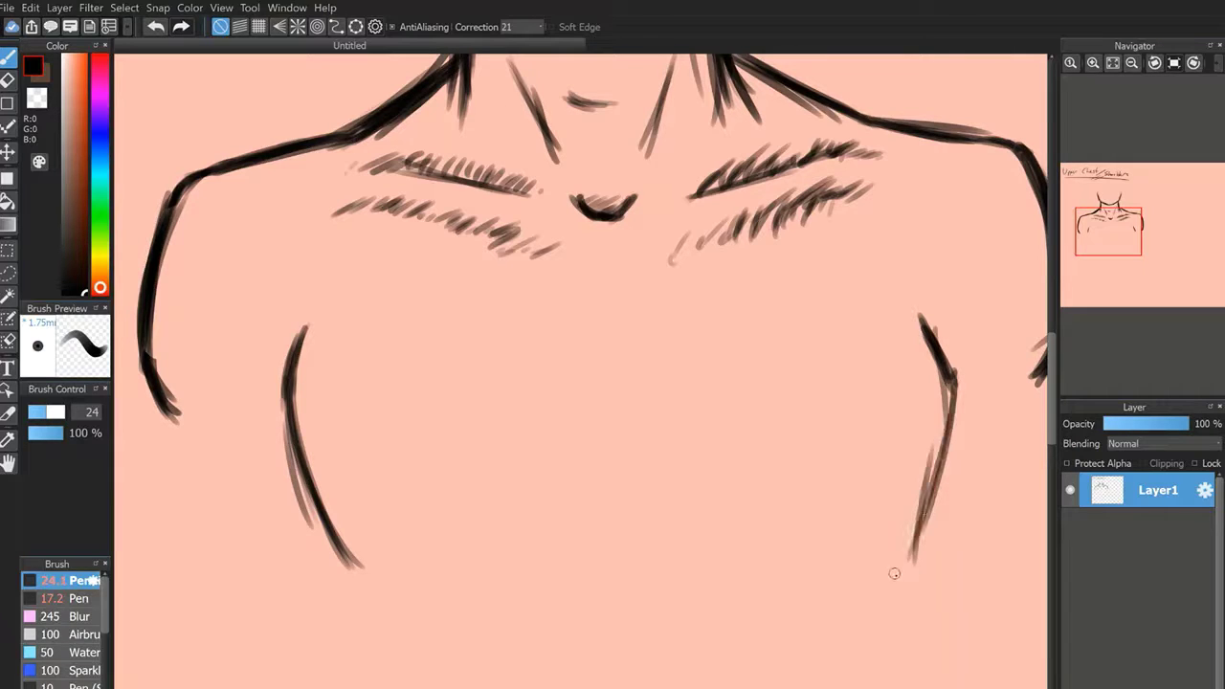
{"action": "left_click_drag", "start_coordinate": [932, 467], "coordinate": [905, 576]}
{"action": "left_click_drag", "start_coordinate": [957, 371], "coordinate": [901, 598]}
{"action": "left_click_drag", "start_coordinate": [938, 462], "coordinate": [901, 595]}
{"action": "left_click_drag", "start_coordinate": [946, 384], "coordinate": [933, 460]}
{"action": "left_click_drag", "start_coordinate": [931, 333], "coordinate": [909, 567]}
{"action": "mouse_move", "coordinate": [934, 350]}
{"action": "left_mouse_down"}
{"action": "mouse_move", "coordinate": [948, 421]}
{"action": "mouse_move", "coordinate": [917, 601]}
{"action": "left_mouse_up"}
Thicken the left chest side contour along its outer edge and lengthen its lower end.
{"action": "left_click_drag", "start_coordinate": [1107, 239], "coordinate": [1106, 247]}
{"action": "left_click_drag", "start_coordinate": [301, 335], "coordinate": [360, 508]}
{"action": "left_click_drag", "start_coordinate": [296, 299], "coordinate": [321, 398]}
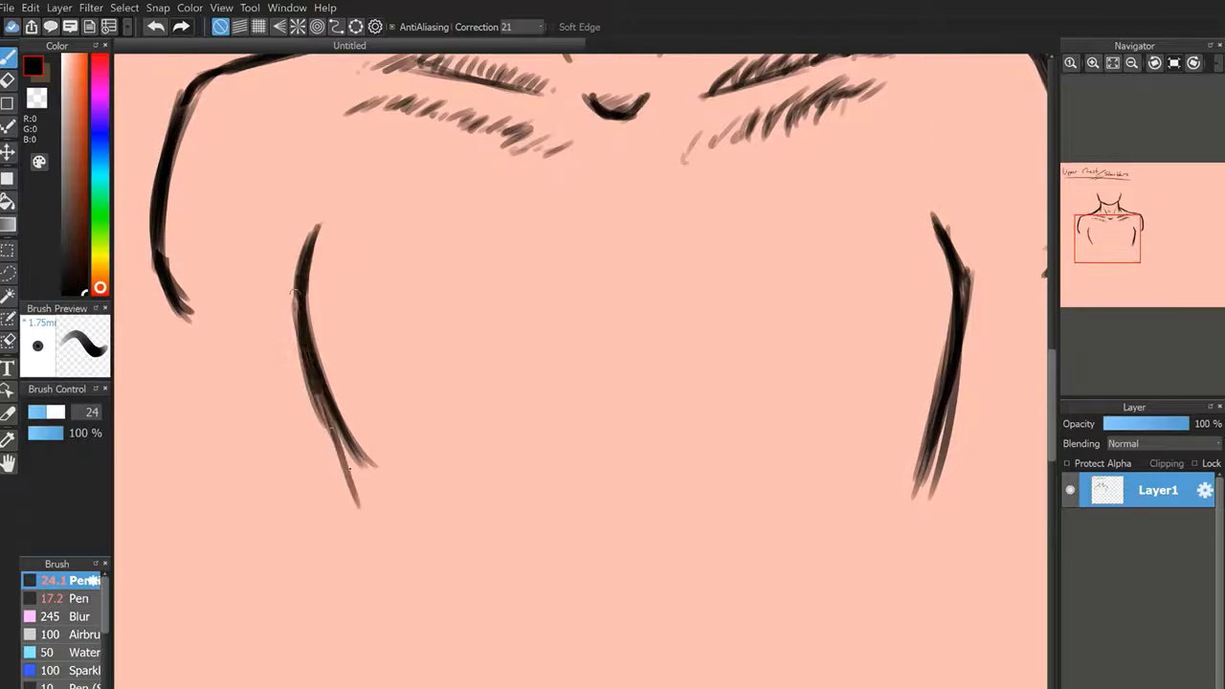
{"action": "left_click_drag", "start_coordinate": [350, 469], "coordinate": [385, 507]}
{"action": "mouse_move", "coordinate": [301, 298]}
{"action": "left_mouse_down"}
{"action": "mouse_move", "coordinate": [377, 507]}
{"action": "mouse_move", "coordinate": [350, 478]}
{"action": "mouse_move", "coordinate": [374, 511]}
{"action": "left_mouse_up"}
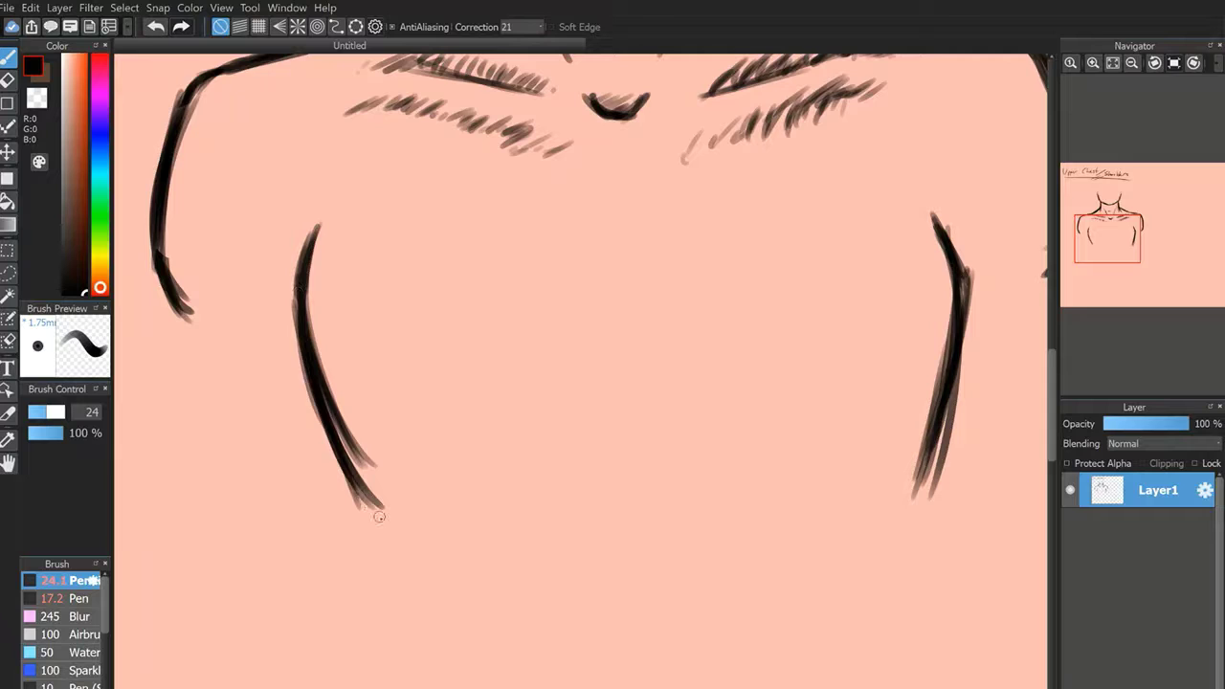
Curve the lower ends of both chest side contours inward to form the bottom edges of the pectorals.
{"action": "left_click_drag", "start_coordinate": [343, 464], "coordinate": [455, 523]}
{"action": "left_click_drag", "start_coordinate": [369, 465], "coordinate": [481, 517]}
{"action": "left_click_drag", "start_coordinate": [373, 487], "coordinate": [459, 507]}
{"action": "left_click_drag", "start_coordinate": [951, 430], "coordinate": [849, 514]}
{"action": "left_click_drag", "start_coordinate": [931, 449], "coordinate": [816, 519]}
Sketch a small arch at the bottom center of the chest between the two pectoral curves.
{"action": "mouse_move", "coordinate": [594, 475]}
{"action": "left_mouse_down"}
{"action": "mouse_move", "coordinate": [643, 452]}
{"action": "mouse_move", "coordinate": [662, 479]}
{"action": "mouse_move", "coordinate": [596, 477]}
{"action": "mouse_move", "coordinate": [650, 463]}
{"action": "left_mouse_up"}
{"action": "left_click_drag", "start_coordinate": [673, 473], "coordinate": [589, 467]}
{"action": "left_click_drag", "start_coordinate": [568, 498], "coordinate": [648, 459]}
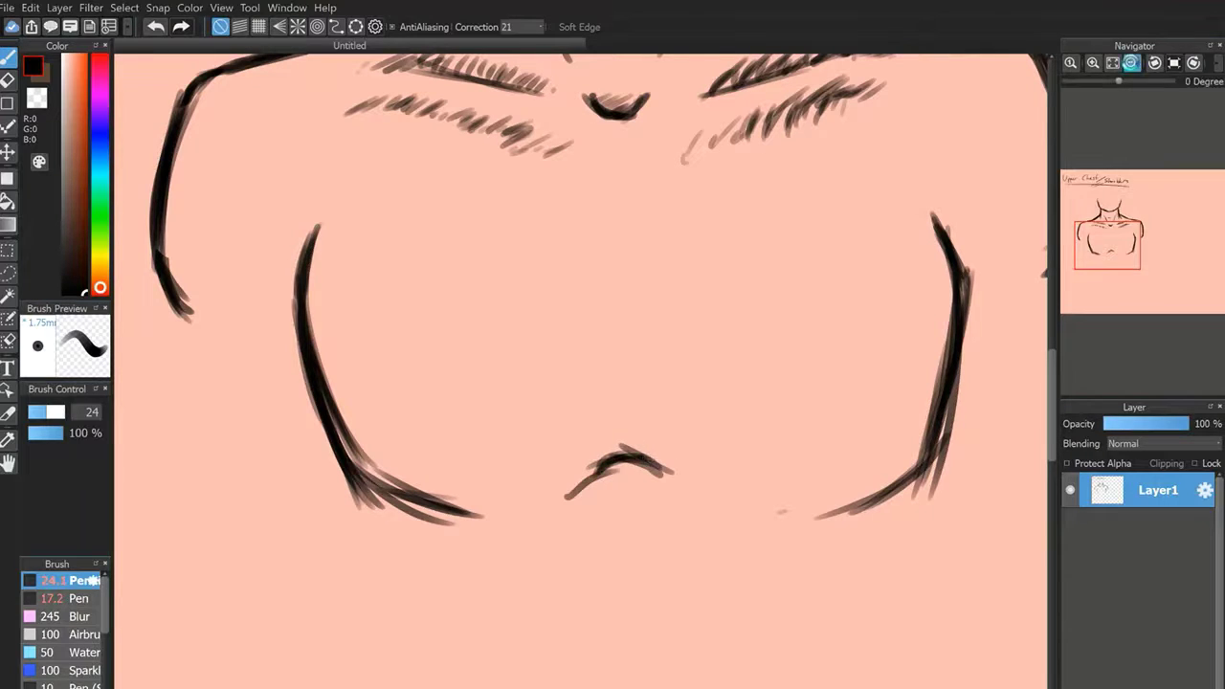
Enlarge the eraser to size 268 and erase the lower pectoral curves, the ends of the side contours and the central arch.
{"action": "left_click", "coordinate": [1132, 63]}
{"action": "left_click", "coordinate": [1132, 63]}
{"action": "left_click", "coordinate": [1132, 63]}
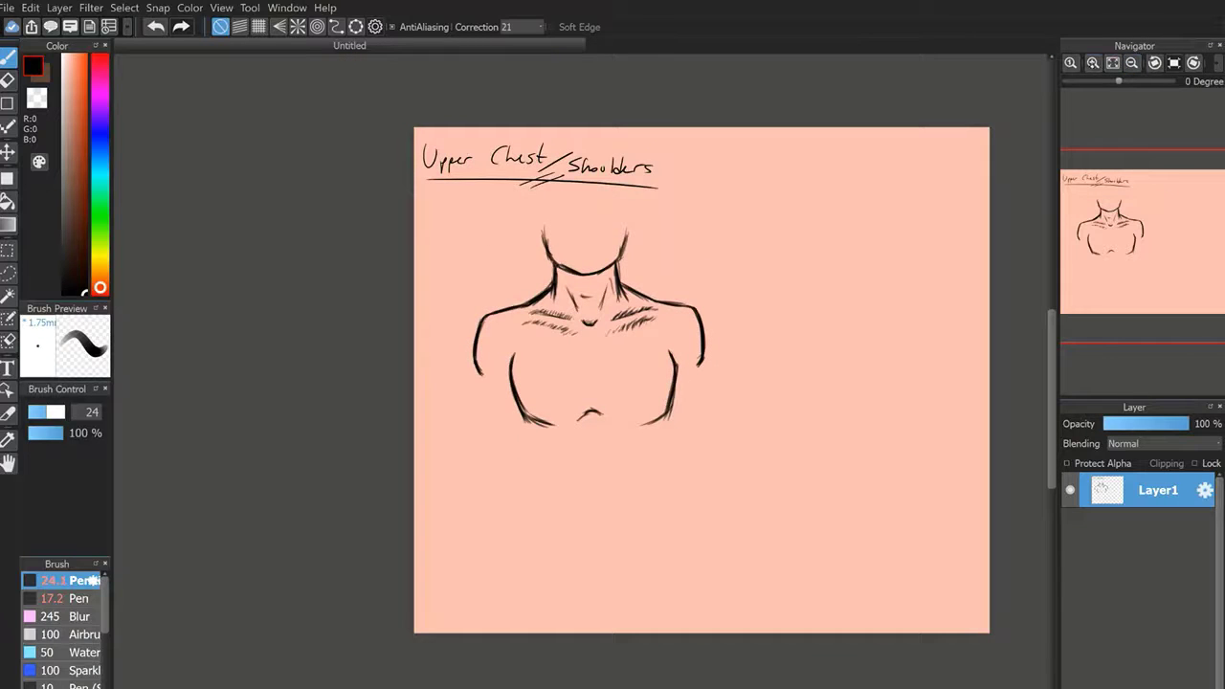
{"action": "left_click", "coordinate": [1093, 63]}
{"action": "left_click", "coordinate": [1093, 64]}
{"action": "left_click", "coordinate": [1093, 63]}
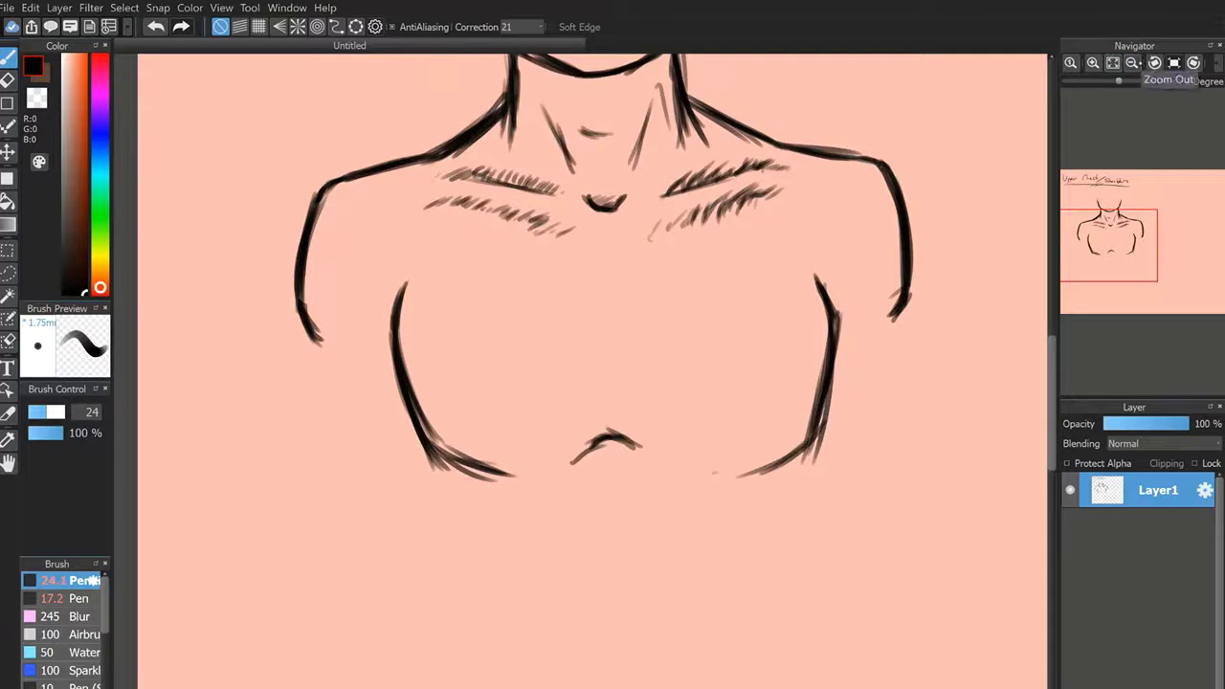
{"action": "key", "text": "e"}
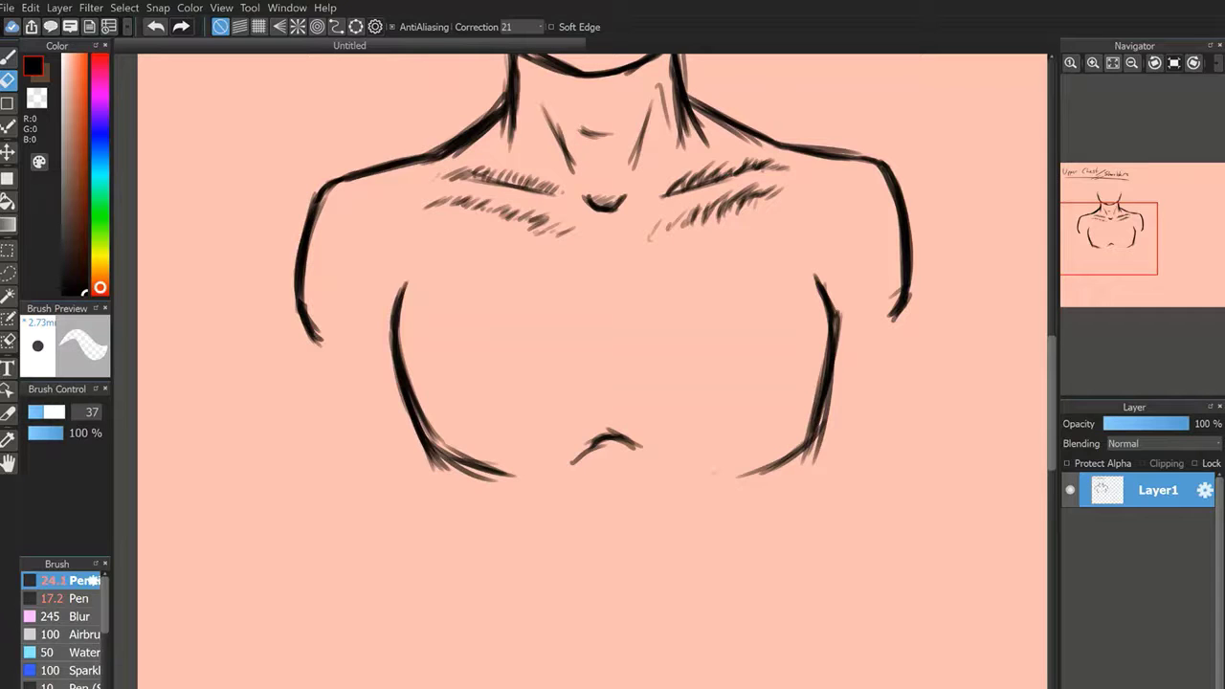
{"action": "left_click", "coordinate": [63, 412]}
{"action": "left_click_drag", "start_coordinate": [724, 484], "coordinate": [807, 435]}
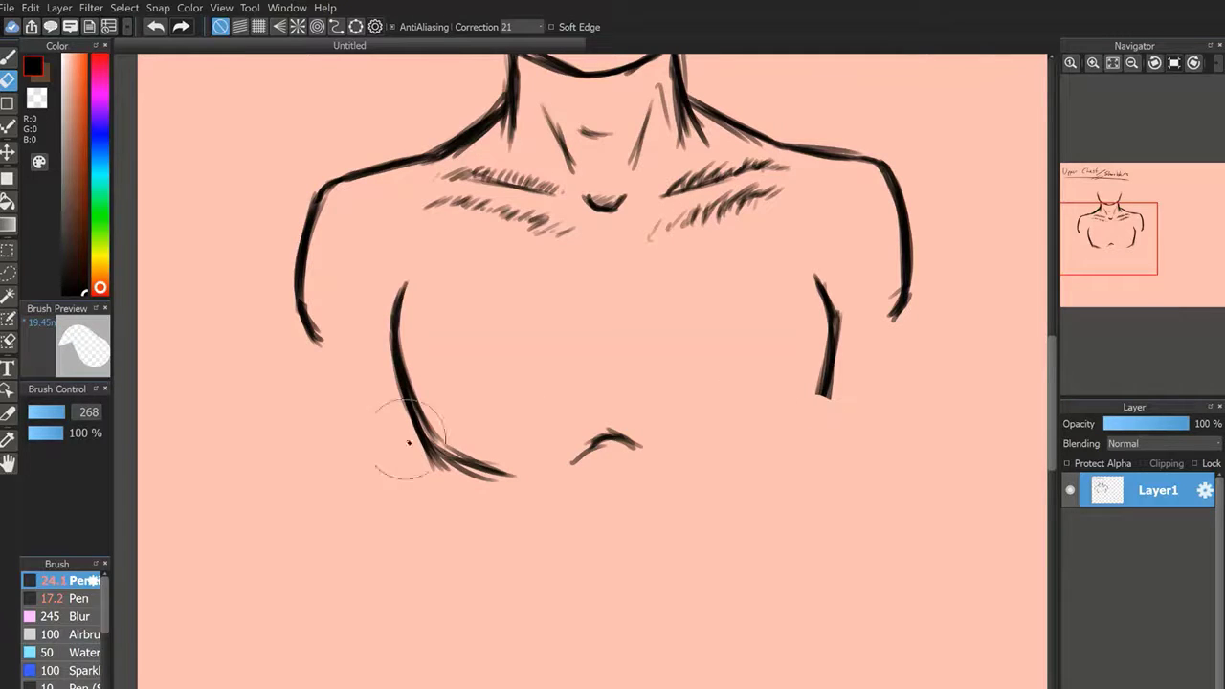
{"action": "mouse_move", "coordinate": [409, 442]}
{"action": "left_mouse_down"}
{"action": "mouse_move", "coordinate": [508, 469]}
{"action": "mouse_move", "coordinate": [604, 440]}
{"action": "mouse_move", "coordinate": [647, 390]}
{"action": "left_mouse_up"}
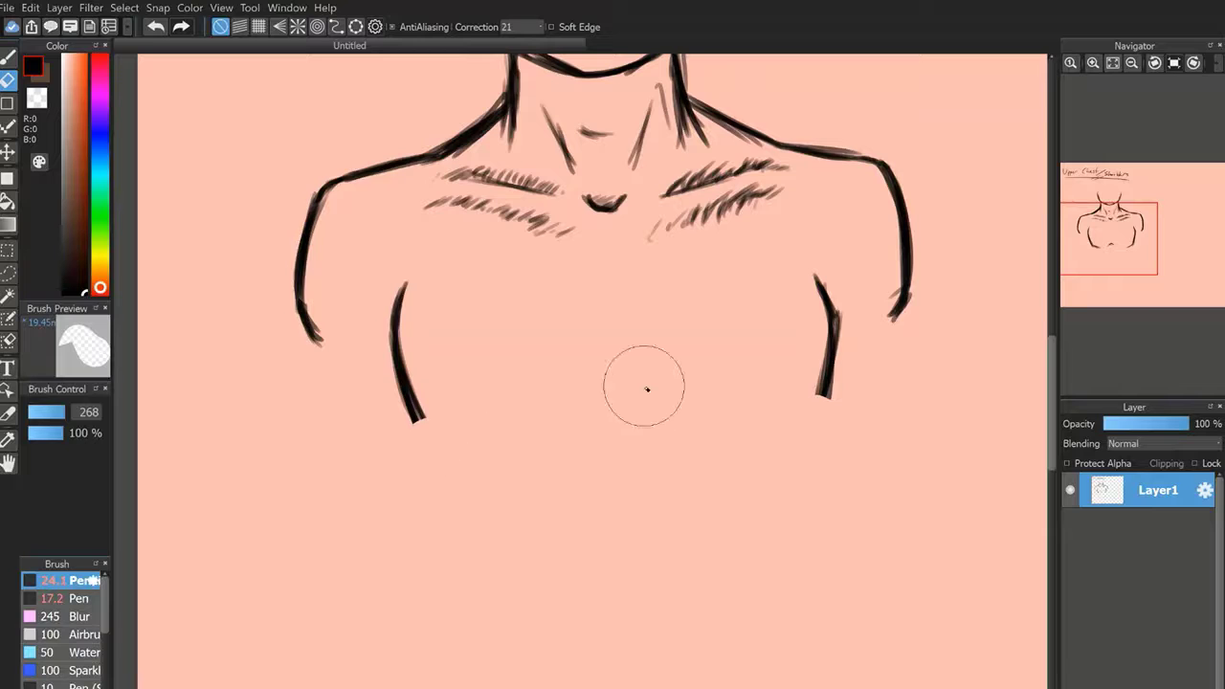
Redraw the lower pectoral curves inward from both chest side contours and add a small arch between them at the chest's bottom center.
{"action": "key", "text": "b"}
{"action": "mouse_move", "coordinate": [419, 420]}
{"action": "left_mouse_down"}
{"action": "mouse_move", "coordinate": [558, 418]}
{"action": "mouse_move", "coordinate": [464, 444]}
{"action": "mouse_move", "coordinate": [493, 436]}
{"action": "left_mouse_up"}
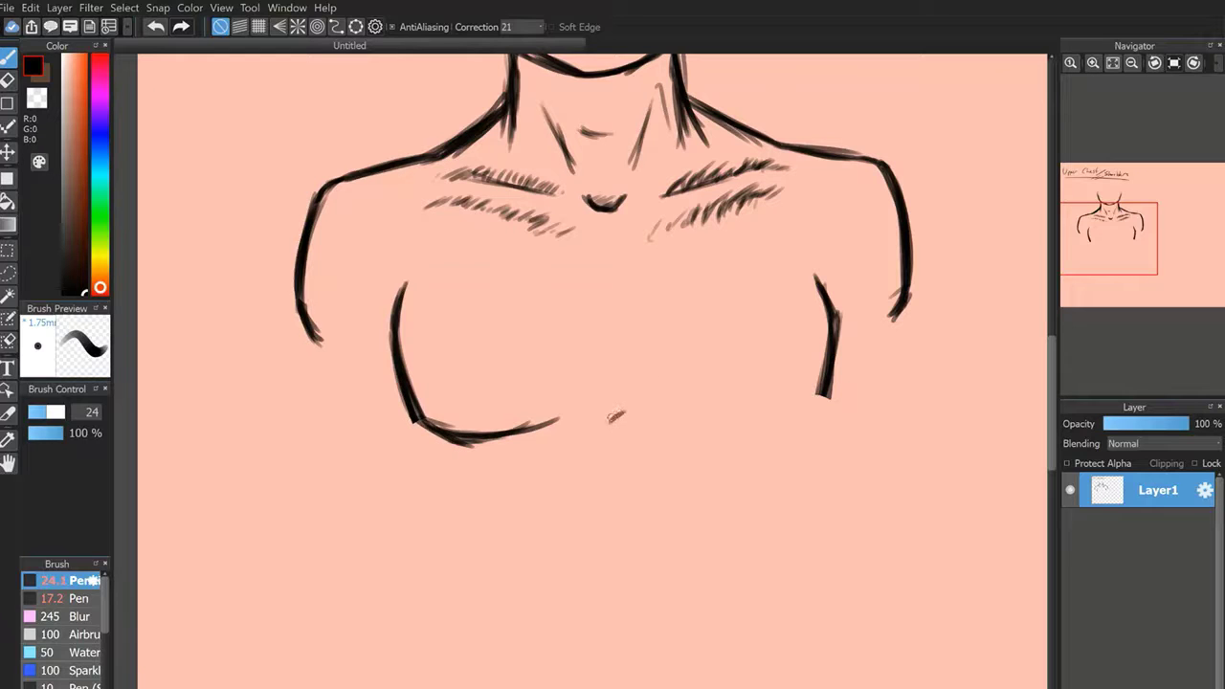
{"action": "left_click_drag", "start_coordinate": [616, 417], "coordinate": [640, 417]}
{"action": "mouse_move", "coordinate": [813, 409]}
{"action": "left_mouse_down"}
{"action": "mouse_move", "coordinate": [722, 435]}
{"action": "mouse_move", "coordinate": [791, 429]}
{"action": "left_mouse_up"}
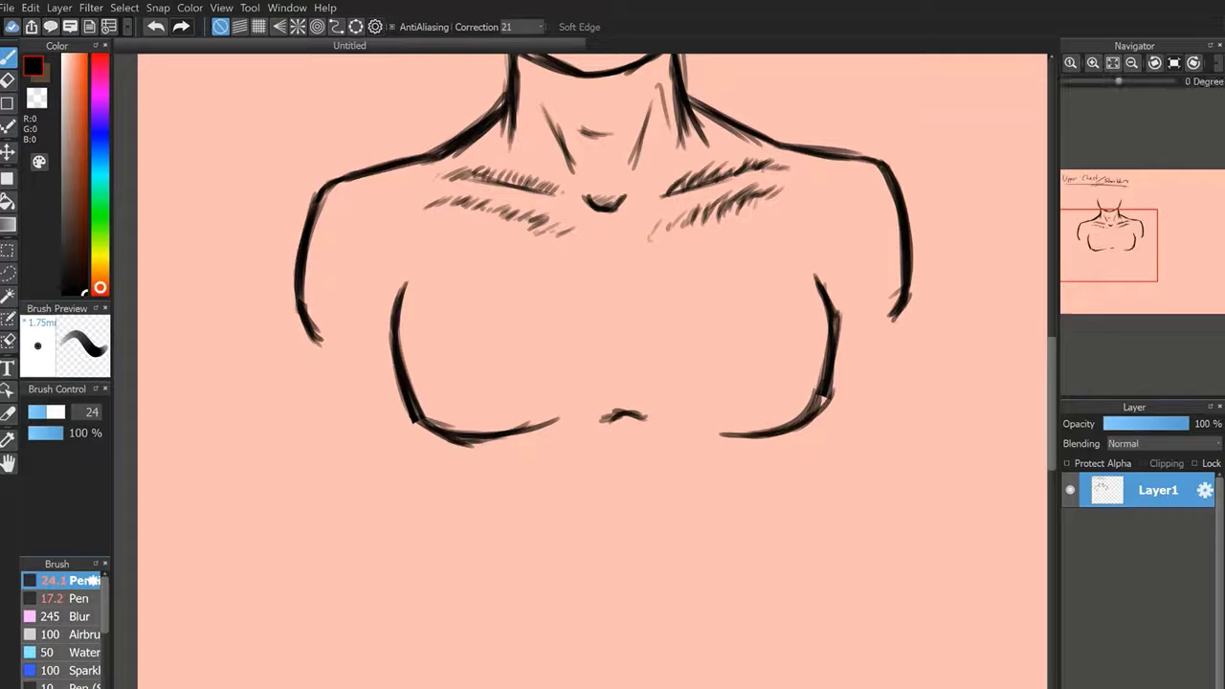
Hatch a T-shaped shadow along the sternum, rising from the central arch and spreading sideways across the middle of the chest.
{"action": "left_click", "coordinate": [1132, 62]}
{"action": "left_click", "coordinate": [1132, 62]}
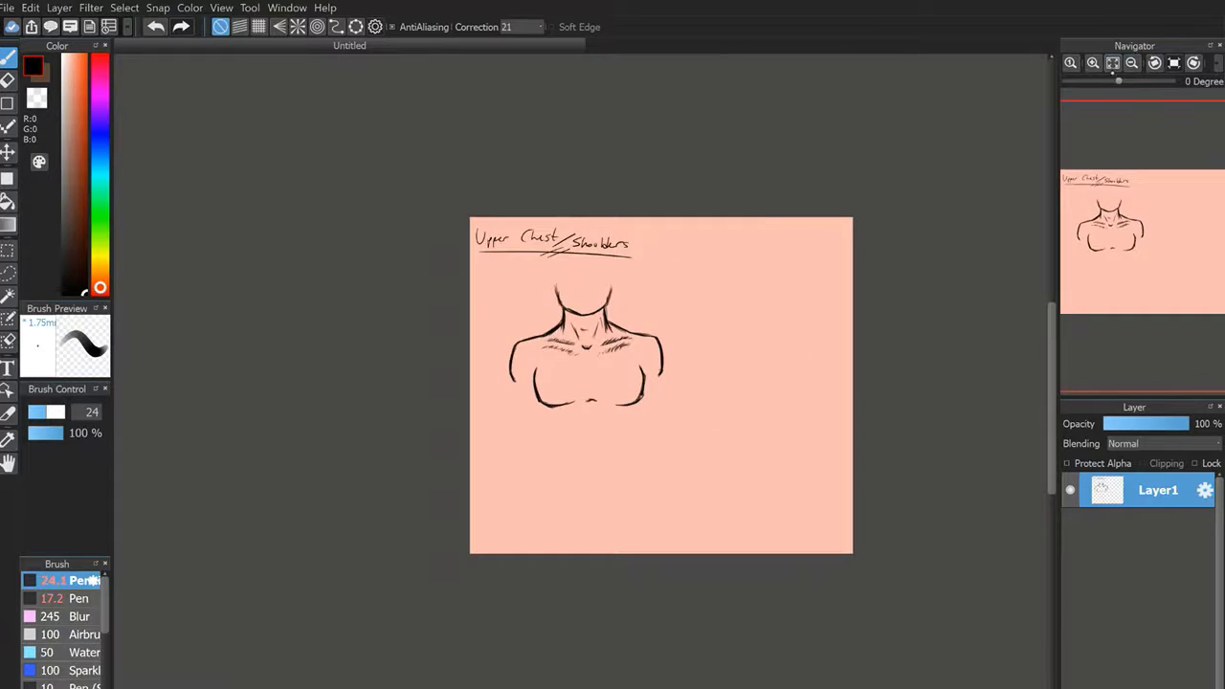
{"action": "left_click", "coordinate": [1094, 62]}
{"action": "left_click", "coordinate": [1094, 62]}
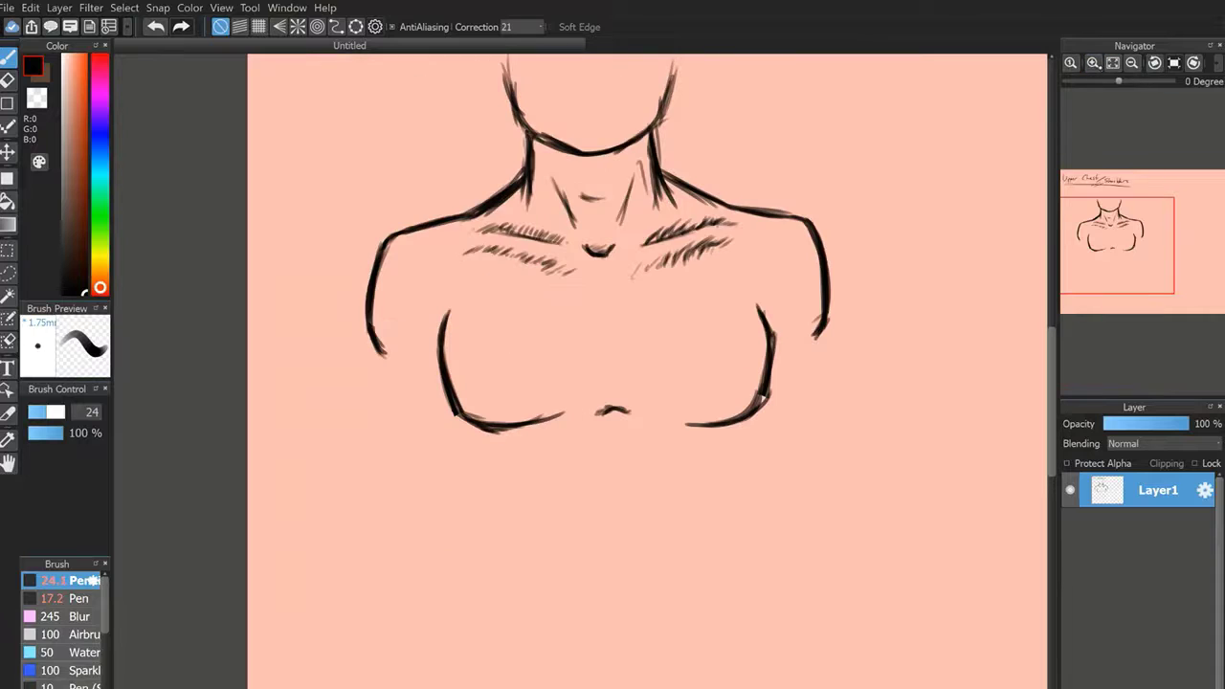
{"action": "left_click", "coordinate": [1089, 70]}
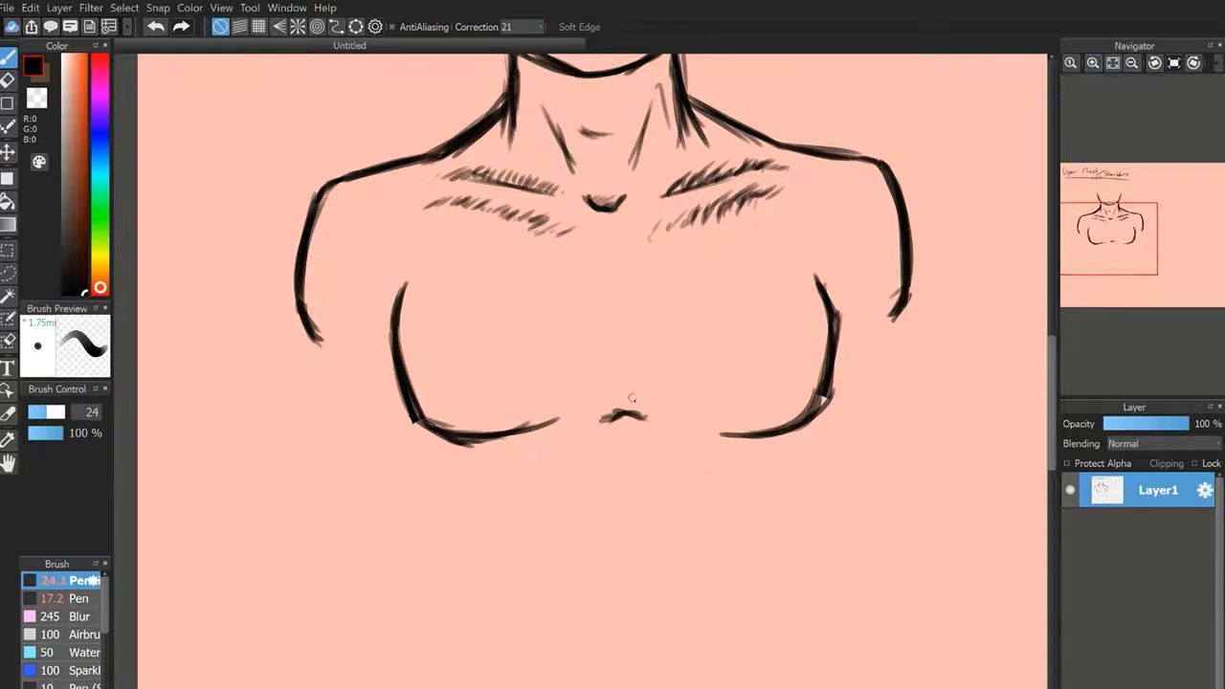
{"action": "left_click_drag", "start_coordinate": [630, 399], "coordinate": [607, 404]}
{"action": "mouse_move", "coordinate": [628, 388]}
{"action": "left_mouse_down"}
{"action": "mouse_move", "coordinate": [605, 398]}
{"action": "mouse_move", "coordinate": [605, 381]}
{"action": "left_mouse_up"}
{"action": "left_click_drag", "start_coordinate": [632, 335], "coordinate": [601, 356]}
{"action": "mouse_move", "coordinate": [566, 302]}
{"action": "left_mouse_down"}
{"action": "mouse_move", "coordinate": [558, 327]}
{"action": "mouse_move", "coordinate": [577, 328]}
{"action": "left_mouse_up"}
{"action": "left_click_drag", "start_coordinate": [609, 298], "coordinate": [598, 316]}
{"action": "left_click_drag", "start_coordinate": [616, 302], "coordinate": [606, 327]}
{"action": "mouse_move", "coordinate": [638, 303]}
{"action": "left_mouse_down"}
{"action": "mouse_move", "coordinate": [623, 320]}
{"action": "mouse_move", "coordinate": [640, 318]}
{"action": "left_mouse_up"}
{"action": "left_click_drag", "start_coordinate": [676, 307], "coordinate": [671, 322]}
{"action": "left_click_drag", "start_coordinate": [657, 308], "coordinate": [609, 325]}
{"action": "mouse_move", "coordinate": [595, 305]}
{"action": "left_mouse_down"}
{"action": "mouse_move", "coordinate": [576, 327]}
{"action": "mouse_move", "coordinate": [635, 318]}
{"action": "mouse_move", "coordinate": [642, 341]}
{"action": "left_mouse_up"}
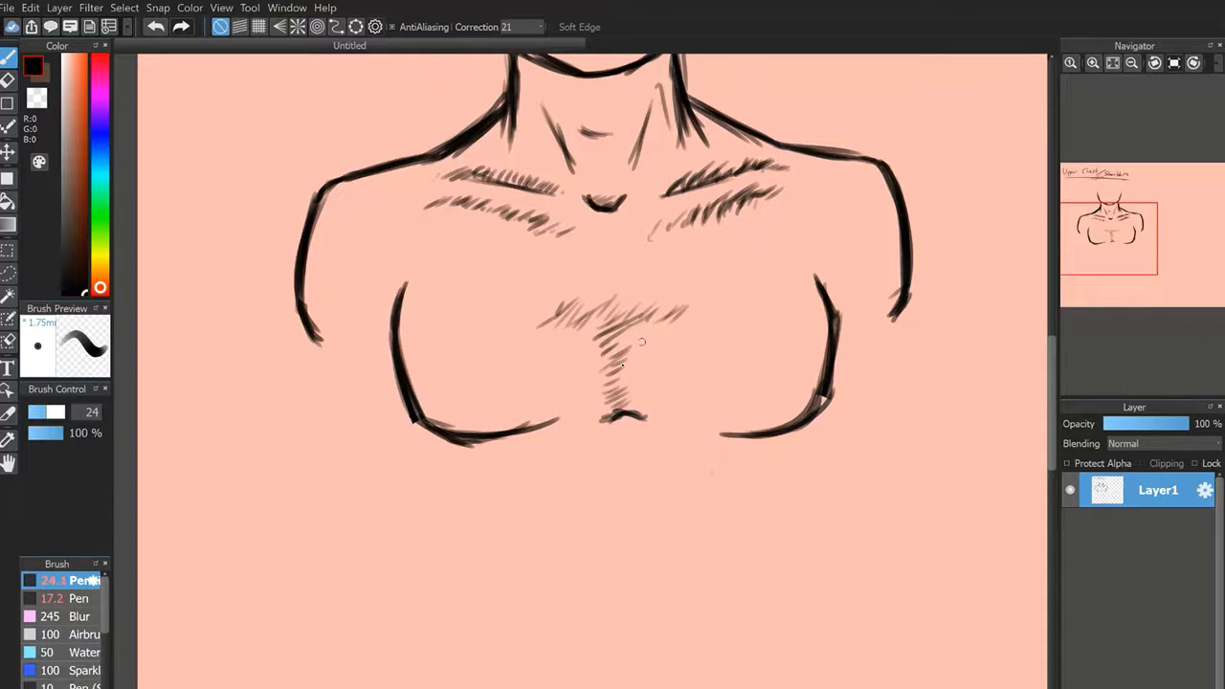
Hatch short shading strokes along the inside of the left pectoral's lower corner and bottom curve.
{"action": "left_click", "coordinate": [1093, 64]}
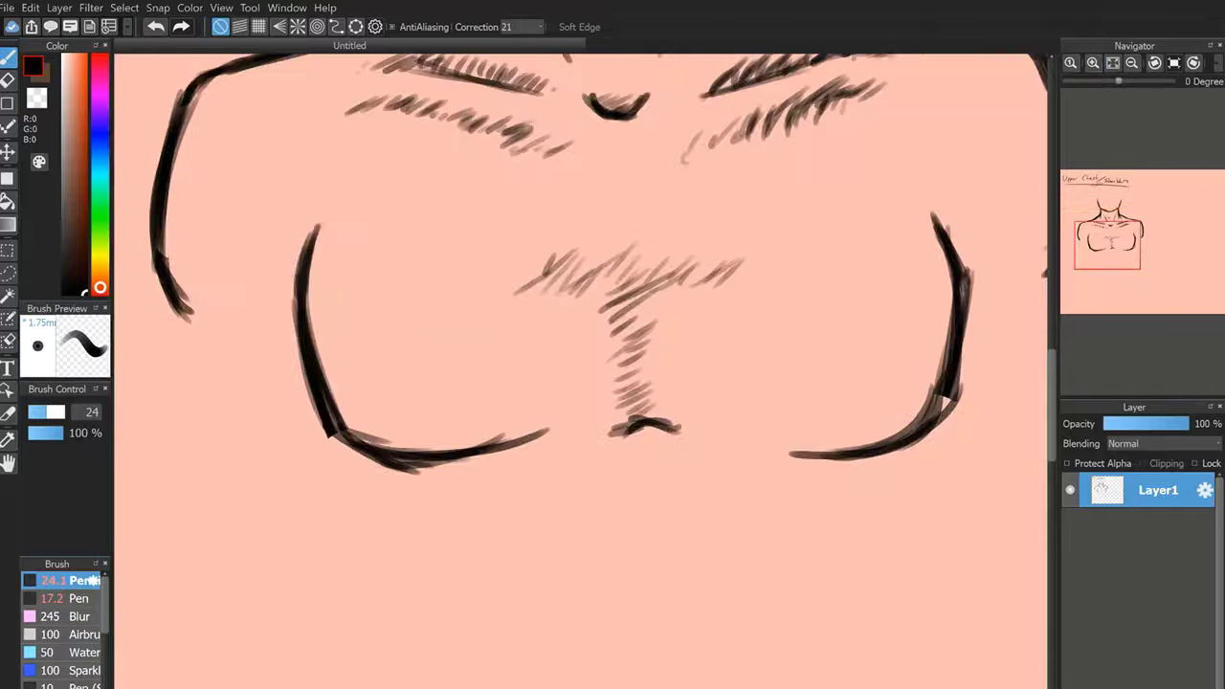
{"action": "left_click_drag", "start_coordinate": [332, 357], "coordinate": [358, 430]}
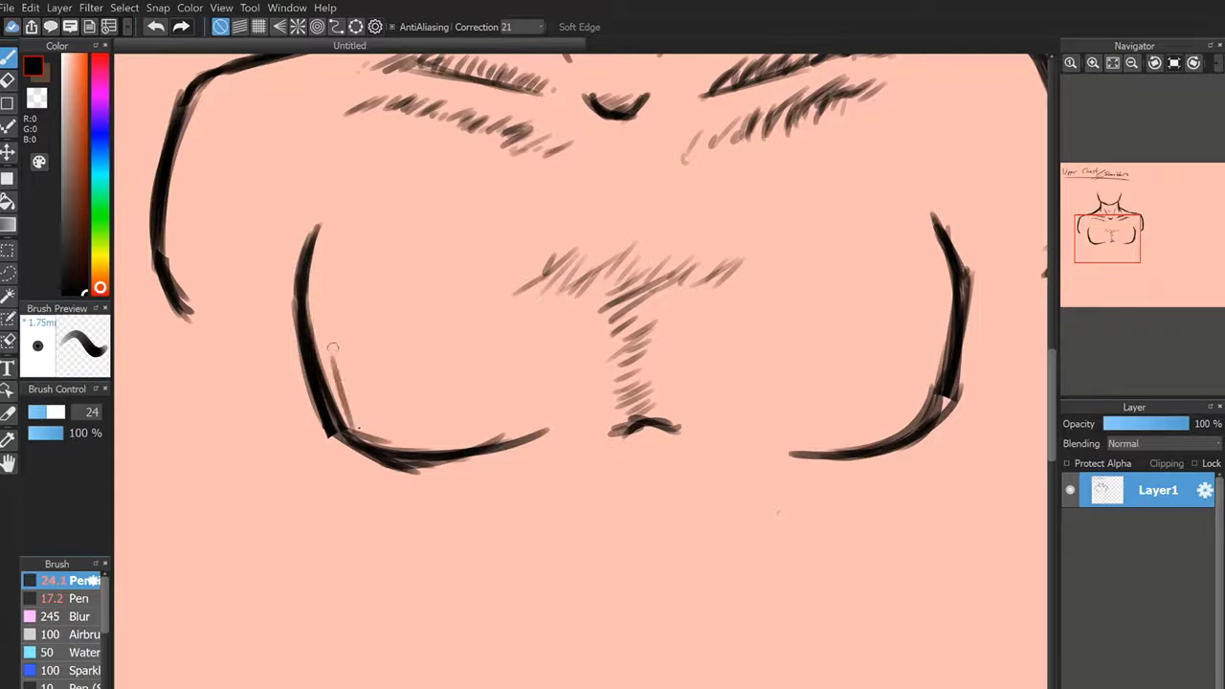
{"action": "left_click_drag", "start_coordinate": [336, 381], "coordinate": [345, 421]}
{"action": "left_click_drag", "start_coordinate": [345, 400], "coordinate": [366, 442]}
{"action": "mouse_move", "coordinate": [369, 431]}
{"action": "left_mouse_down"}
{"action": "mouse_move", "coordinate": [381, 448]}
{"action": "mouse_move", "coordinate": [407, 450]}
{"action": "left_mouse_up"}
{"action": "left_click_drag", "start_coordinate": [407, 430], "coordinate": [424, 450]}
{"action": "left_click_drag", "start_coordinate": [431, 431], "coordinate": [438, 451]}
{"action": "left_click_drag", "start_coordinate": [445, 430], "coordinate": [463, 463]}
{"action": "left_click_drag", "start_coordinate": [468, 433], "coordinate": [490, 446]}
{"action": "mouse_move", "coordinate": [496, 428]}
{"action": "left_mouse_down"}
{"action": "mouse_move", "coordinate": [505, 445]}
{"action": "mouse_move", "coordinate": [522, 442]}
{"action": "left_mouse_up"}
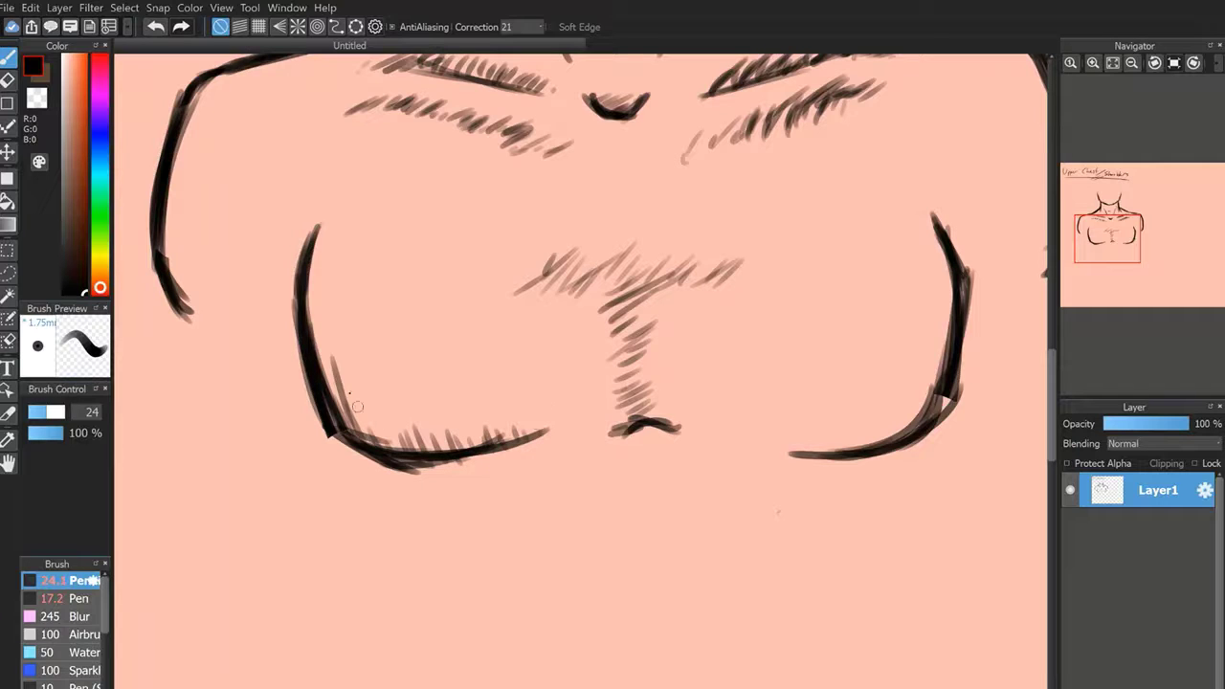
{"action": "mouse_move", "coordinate": [341, 377]}
{"action": "left_mouse_down"}
{"action": "mouse_move", "coordinate": [363, 438]}
{"action": "mouse_move", "coordinate": [390, 446]}
{"action": "left_mouse_up"}
{"action": "mouse_move", "coordinate": [391, 415]}
{"action": "left_mouse_down"}
{"action": "mouse_move", "coordinate": [402, 450]}
{"action": "mouse_move", "coordinate": [428, 450]}
{"action": "left_mouse_up"}
{"action": "left_click_drag", "start_coordinate": [440, 431], "coordinate": [465, 450]}
{"action": "left_click_drag", "start_coordinate": [469, 434], "coordinate": [477, 447]}
{"action": "left_click_drag", "start_coordinate": [485, 429], "coordinate": [506, 457]}
{"action": "left_click_drag", "start_coordinate": [503, 422], "coordinate": [514, 446]}
{"action": "left_click_drag", "start_coordinate": [524, 423], "coordinate": [541, 449]}
Hatch short shading strokes along the right pectoral's bottom curve and lower corner, extending them slightly past the curve's inner end.
{"action": "left_click_drag", "start_coordinate": [788, 449], "coordinate": [788, 461]}
{"action": "mouse_move", "coordinate": [807, 438]}
{"action": "left_mouse_down"}
{"action": "mouse_move", "coordinate": [798, 462]}
{"action": "mouse_move", "coordinate": [814, 460]}
{"action": "left_mouse_up"}
{"action": "mouse_move", "coordinate": [837, 437]}
{"action": "left_mouse_down"}
{"action": "mouse_move", "coordinate": [825, 458]}
{"action": "mouse_move", "coordinate": [837, 456]}
{"action": "left_mouse_up"}
{"action": "mouse_move", "coordinate": [859, 426]}
{"action": "left_mouse_down"}
{"action": "mouse_move", "coordinate": [847, 451]}
{"action": "mouse_move", "coordinate": [860, 447]}
{"action": "left_mouse_up"}
{"action": "left_click_drag", "start_coordinate": [884, 417], "coordinate": [871, 443]}
{"action": "left_click_drag", "start_coordinate": [909, 394], "coordinate": [890, 440]}
{"action": "left_click_drag", "start_coordinate": [911, 382], "coordinate": [896, 433]}
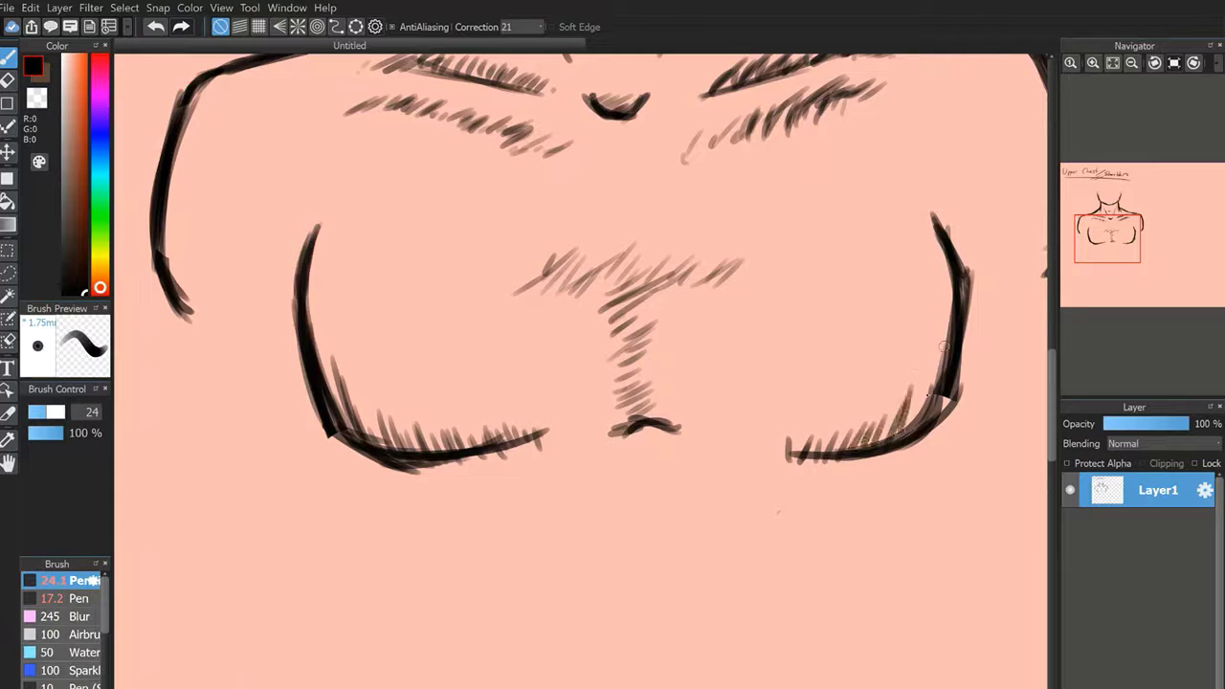
{"action": "left_click_drag", "start_coordinate": [936, 355], "coordinate": [917, 421]}
{"action": "left_click_drag", "start_coordinate": [950, 331], "coordinate": [921, 412]}
{"action": "left_click_drag", "start_coordinate": [936, 354], "coordinate": [903, 432]}
{"action": "mouse_move", "coordinate": [910, 379]}
{"action": "left_mouse_down"}
{"action": "mouse_move", "coordinate": [881, 440]}
{"action": "mouse_move", "coordinate": [861, 448]}
{"action": "left_mouse_up"}
{"action": "mouse_move", "coordinate": [851, 416]}
{"action": "left_mouse_down"}
{"action": "mouse_move", "coordinate": [827, 450]}
{"action": "mouse_move", "coordinate": [802, 451]}
{"action": "left_mouse_up"}
{"action": "mouse_move", "coordinate": [799, 428]}
{"action": "left_mouse_down"}
{"action": "mouse_move", "coordinate": [784, 456]}
{"action": "mouse_move", "coordinate": [753, 452]}
{"action": "left_mouse_up"}
{"action": "left_click_drag", "start_coordinate": [767, 425], "coordinate": [760, 453]}
{"action": "left_click_drag", "start_coordinate": [776, 438], "coordinate": [769, 458]}
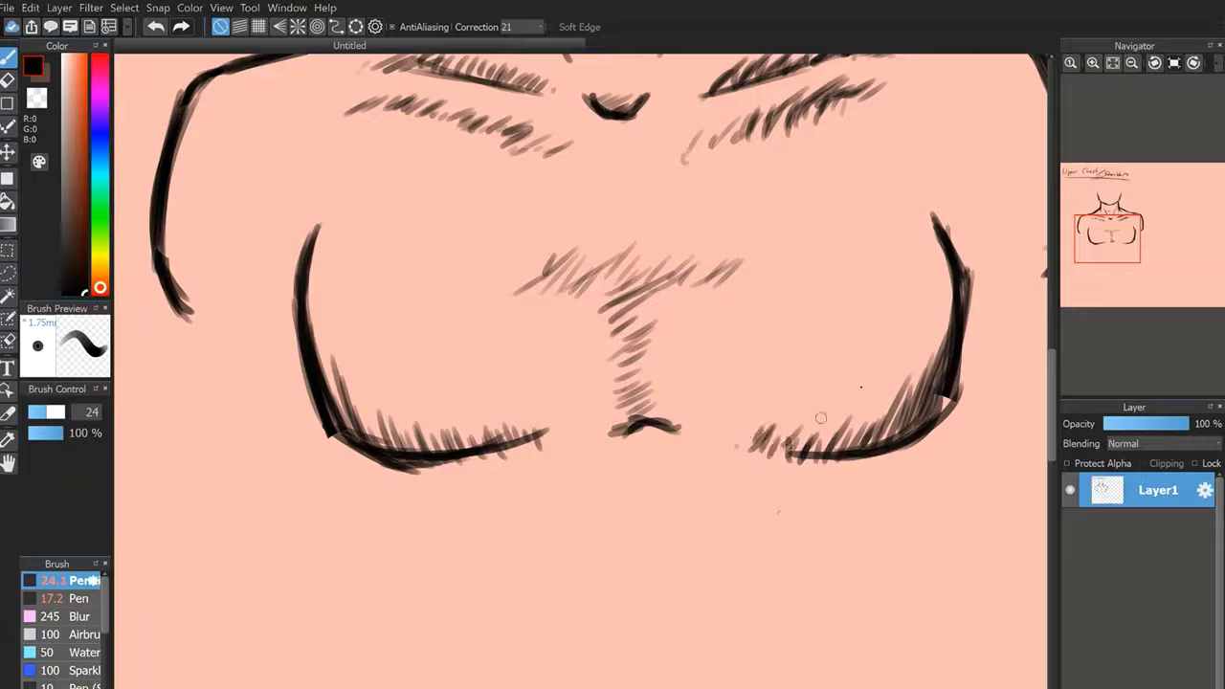
Extend the hatching at the inner ends of both pectoral curves and add short strokes beneath the central arch.
{"action": "mouse_move", "coordinate": [480, 428]}
{"action": "left_mouse_down"}
{"action": "mouse_move", "coordinate": [469, 463]}
{"action": "mouse_move", "coordinate": [507, 459]}
{"action": "left_mouse_up"}
{"action": "left_click_drag", "start_coordinate": [531, 435], "coordinate": [537, 455]}
{"action": "mouse_move", "coordinate": [547, 432]}
{"action": "left_mouse_down"}
{"action": "mouse_move", "coordinate": [549, 453]}
{"action": "mouse_move", "coordinate": [624, 448]}
{"action": "left_mouse_up"}
{"action": "left_click_drag", "start_coordinate": [660, 424], "coordinate": [649, 440]}
{"action": "mouse_move", "coordinate": [766, 448]}
{"action": "left_mouse_down"}
{"action": "mouse_move", "coordinate": [776, 424]}
{"action": "mouse_move", "coordinate": [762, 424]}
{"action": "left_mouse_up"}
{"action": "left_click_drag", "start_coordinate": [743, 449], "coordinate": [753, 437]}
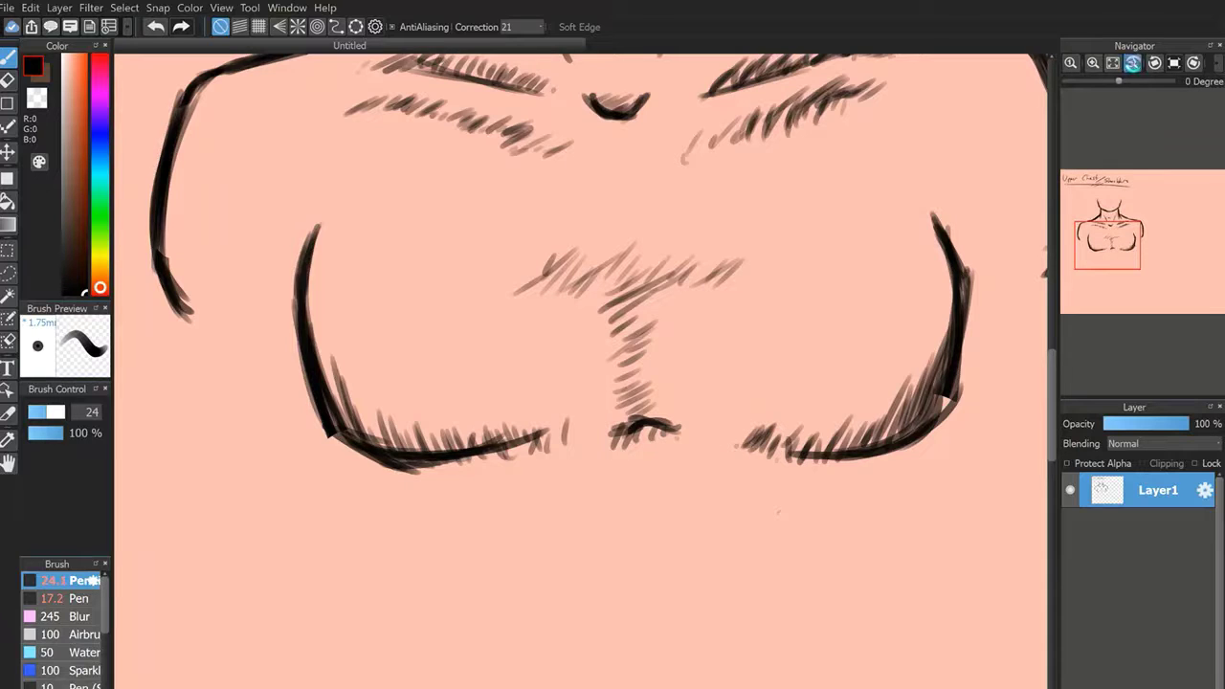
{"action": "left_click", "coordinate": [1132, 63]}
{"action": "left_click", "coordinate": [1133, 63]}
{"action": "left_click", "coordinate": [1132, 63]}
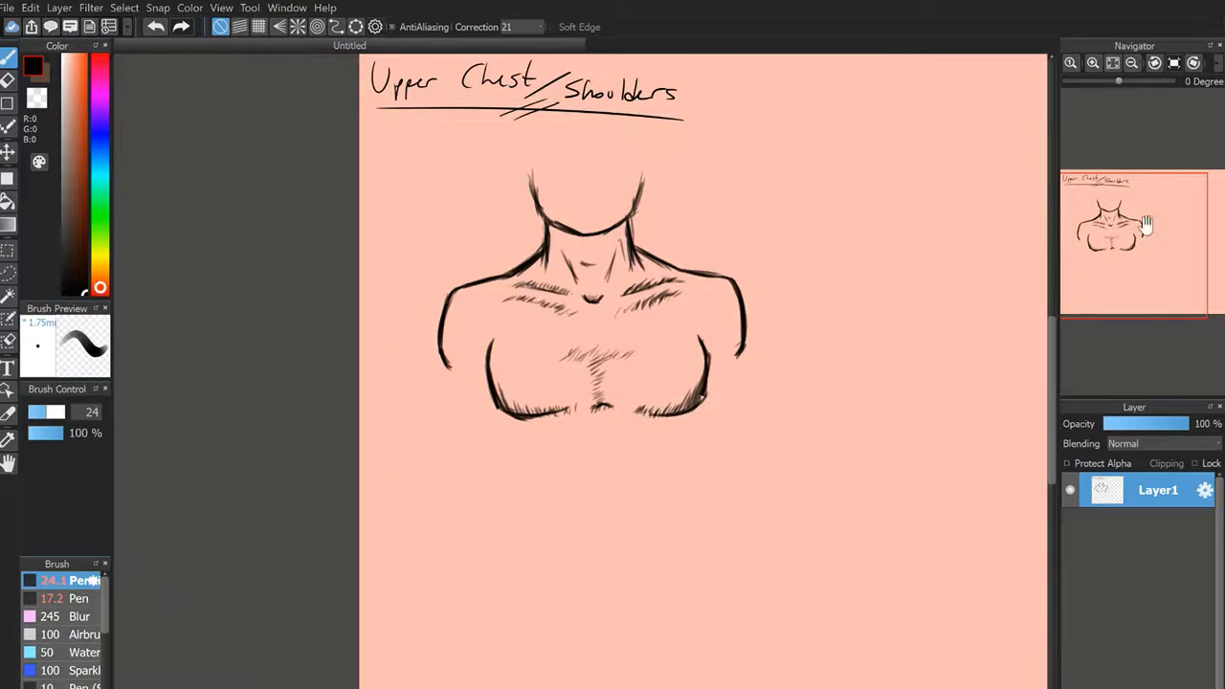
{"action": "left_click", "coordinate": [1093, 63]}
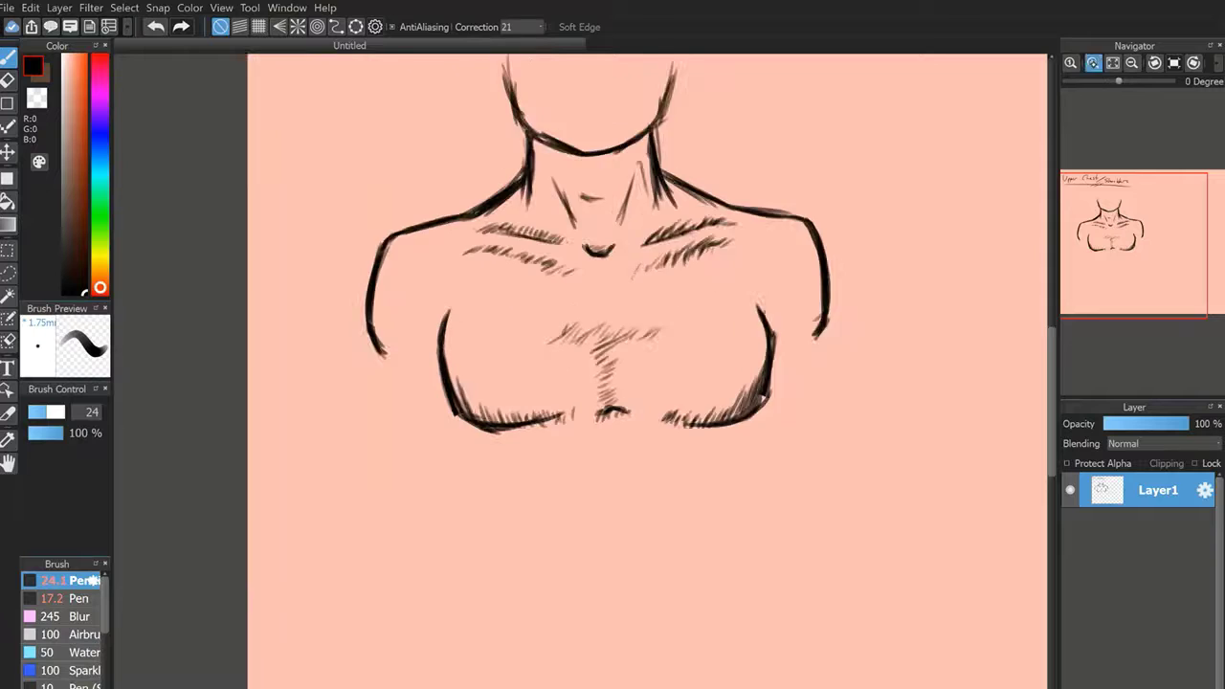
{"action": "left_click", "coordinate": [1093, 64]}
{"action": "left_click_drag", "start_coordinate": [1115, 247], "coordinate": [1102, 247]}
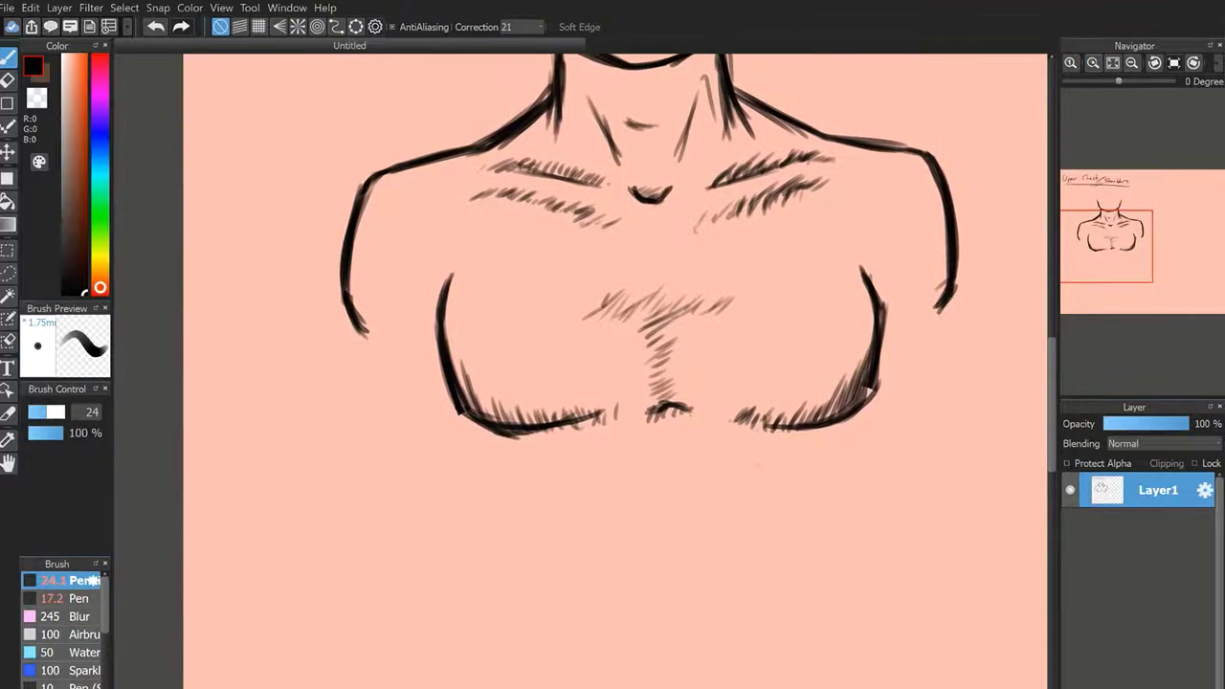
{"action": "left_click", "coordinate": [1093, 64]}
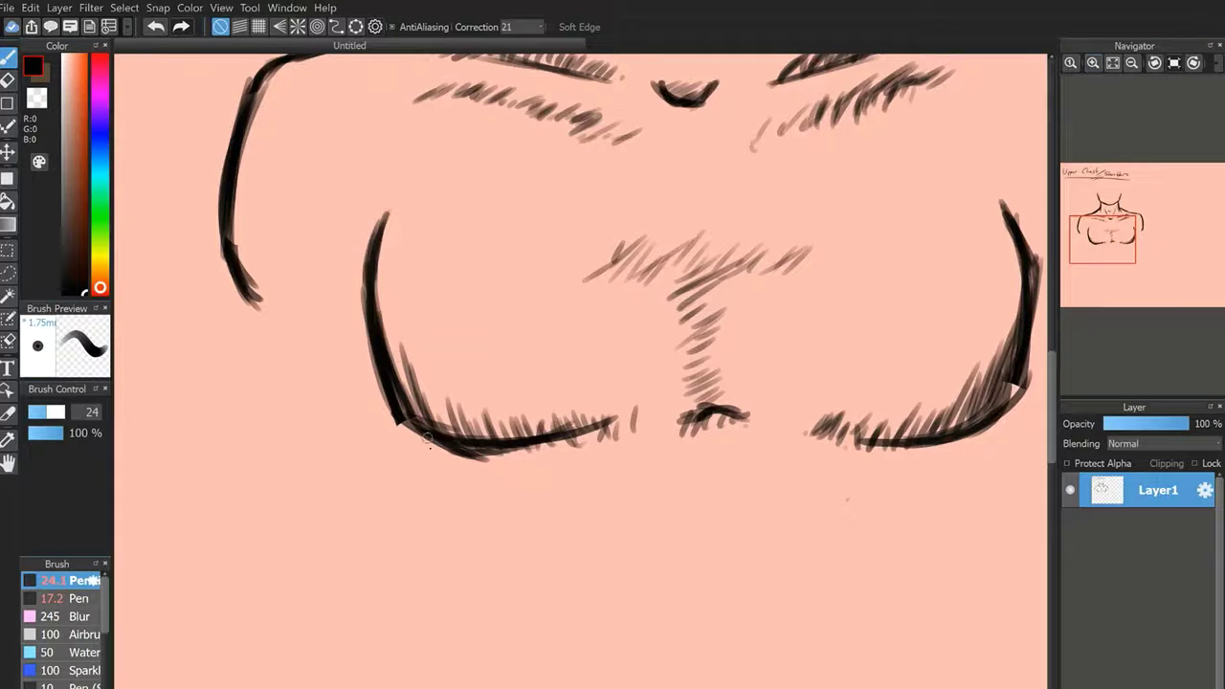
{"action": "left_click_drag", "start_coordinate": [409, 430], "coordinate": [483, 688]}
{"action": "mouse_move", "coordinate": [388, 404]}
{"action": "left_mouse_down"}
{"action": "mouse_move", "coordinate": [455, 589]}
{"action": "mouse_move", "coordinate": [462, 688]}
{"action": "left_mouse_up"}
{"action": "key", "text": "ctrl+z"}
{"action": "key", "text": "ctrl+z"}
{"action": "left_click_drag", "start_coordinate": [401, 431], "coordinate": [407, 688]}
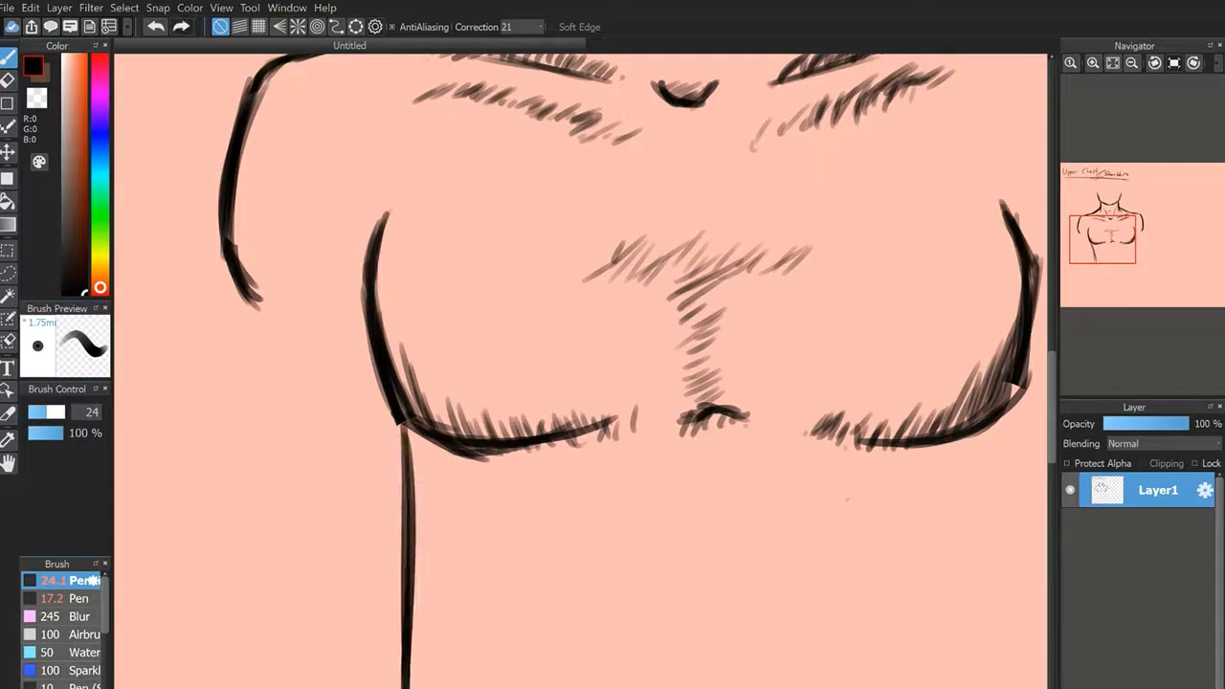
{"action": "key", "text": "ctrl+z"}
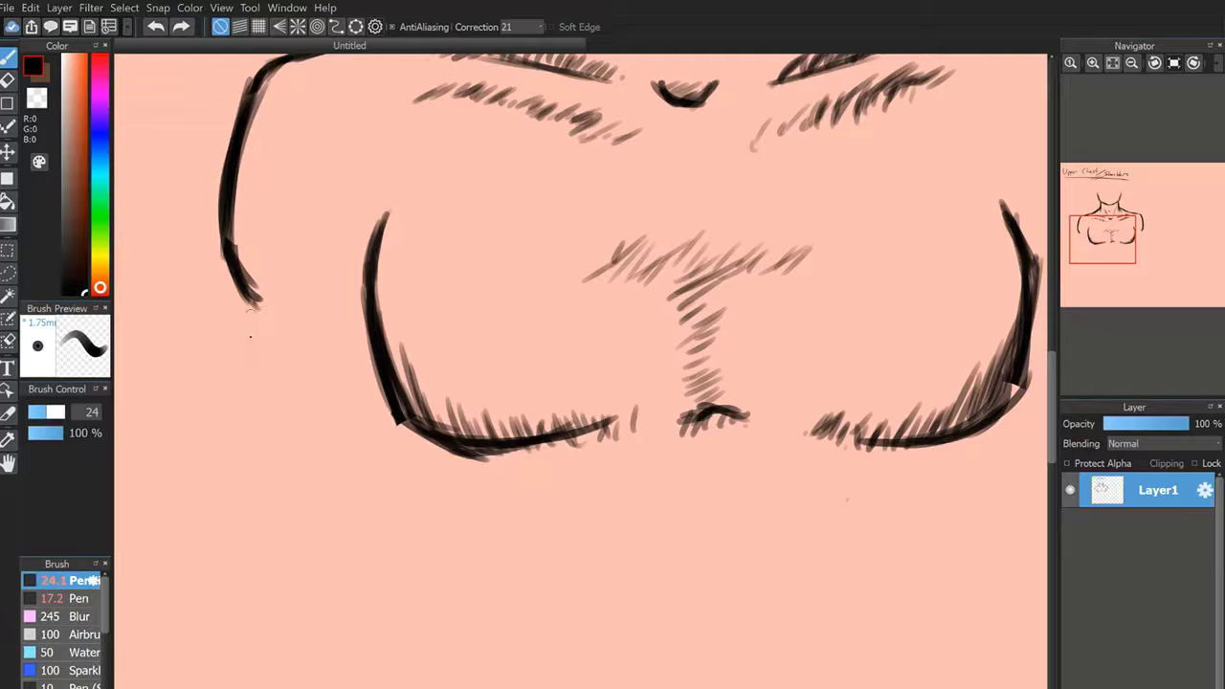
Draw the left upper arm's outer contour down from the shoulder's lower end and thicken it with overlapping strokes.
{"action": "left_click_drag", "start_coordinate": [252, 302], "coordinate": [252, 580]}
{"action": "left_click_drag", "start_coordinate": [237, 352], "coordinate": [245, 624]}
{"action": "left_click_drag", "start_coordinate": [253, 301], "coordinate": [248, 584]}
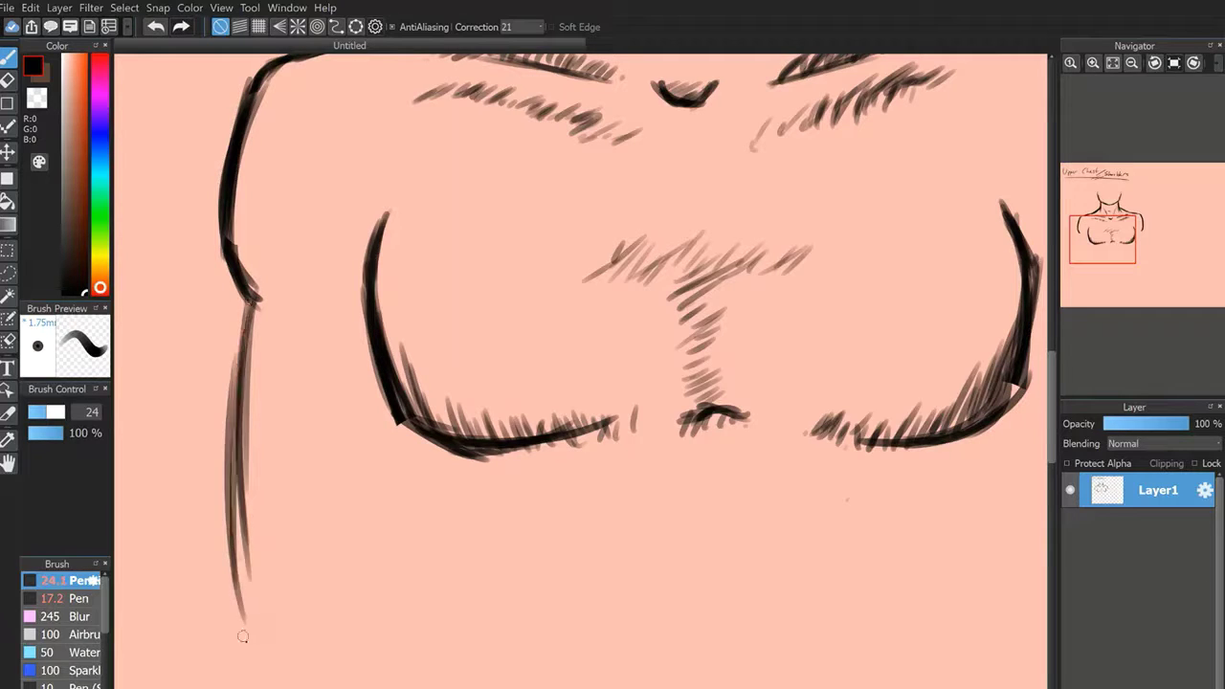
{"action": "left_click_drag", "start_coordinate": [243, 636], "coordinate": [245, 653]}
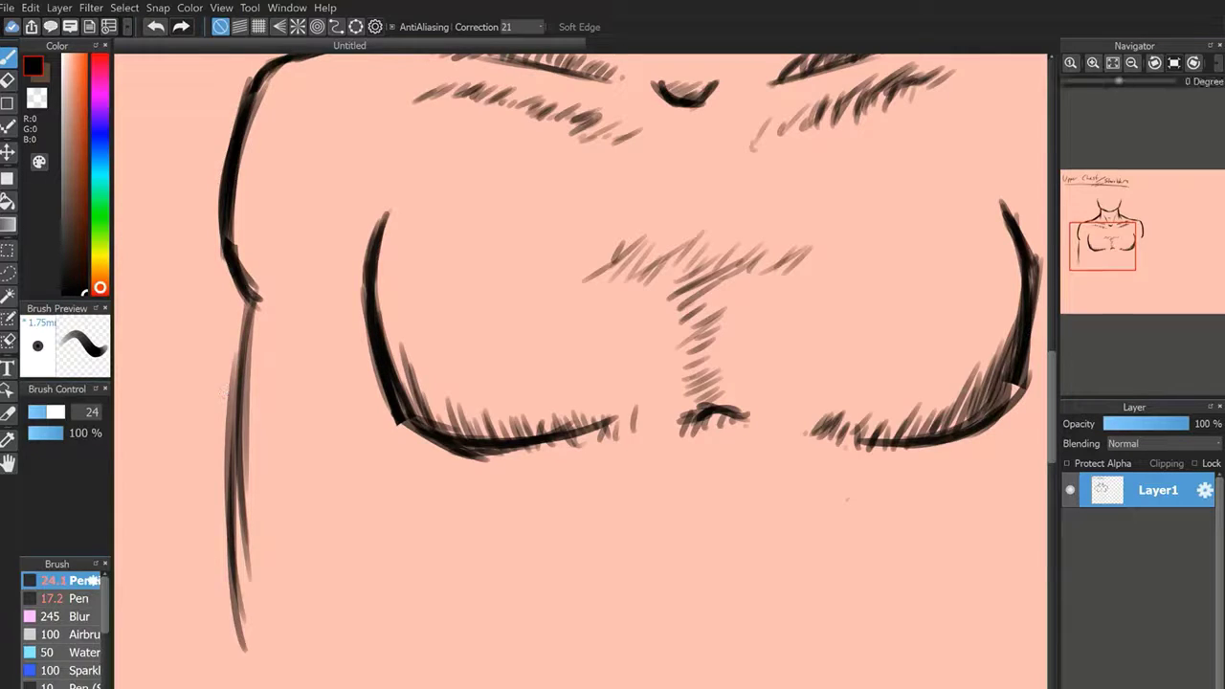
{"action": "left_click", "coordinate": [1131, 63]}
{"action": "mouse_move", "coordinate": [364, 331]}
{"action": "left_mouse_down"}
{"action": "mouse_move", "coordinate": [357, 557]}
{"action": "mouse_move", "coordinate": [345, 505]}
{"action": "left_mouse_up"}
{"action": "mouse_move", "coordinate": [362, 335]}
{"action": "left_mouse_down"}
{"action": "mouse_move", "coordinate": [338, 507]}
{"action": "mouse_move", "coordinate": [357, 562]}
{"action": "mouse_move", "coordinate": [368, 326]}
{"action": "left_mouse_up"}
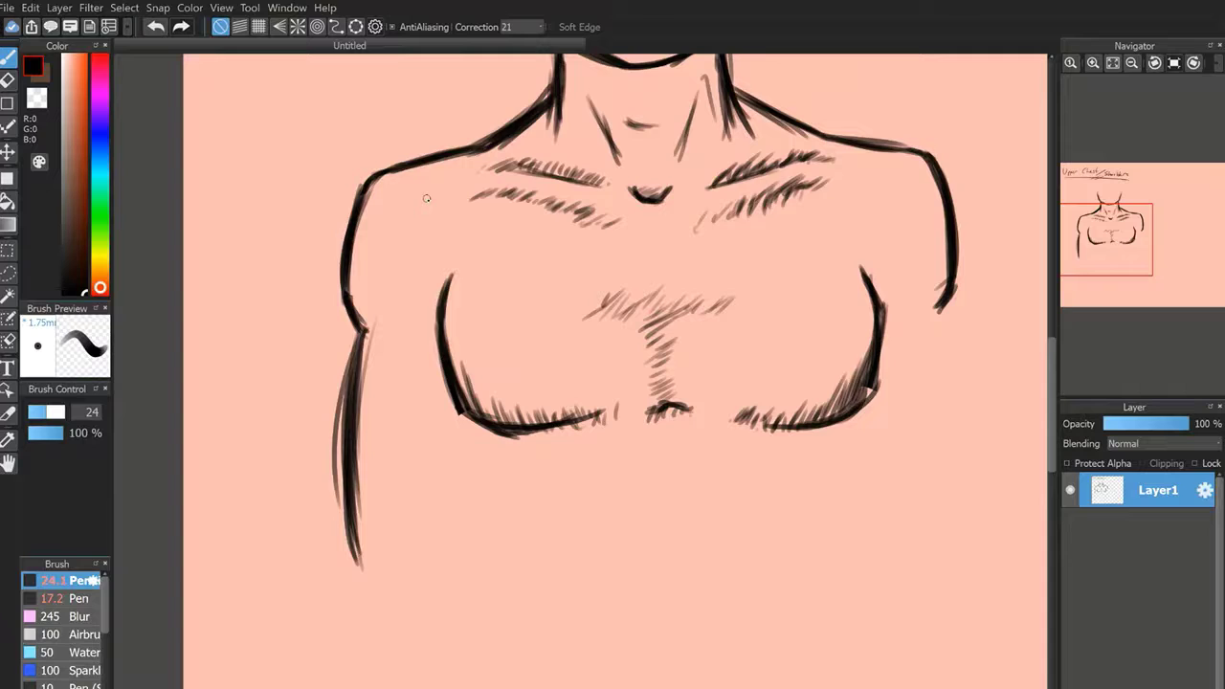
{"action": "mouse_move", "coordinate": [364, 327]}
{"action": "left_mouse_down"}
{"action": "mouse_move", "coordinate": [337, 375]}
{"action": "mouse_move", "coordinate": [346, 512]}
{"action": "left_mouse_up"}
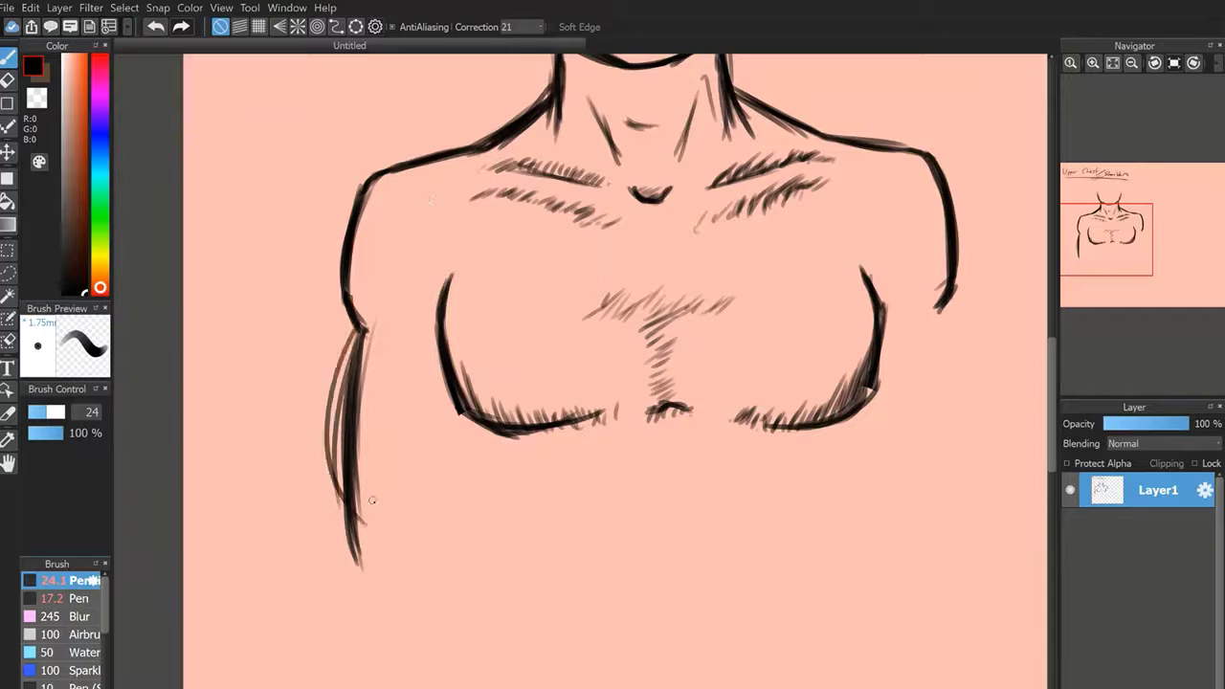
{"action": "key", "text": "ctrl+z"}
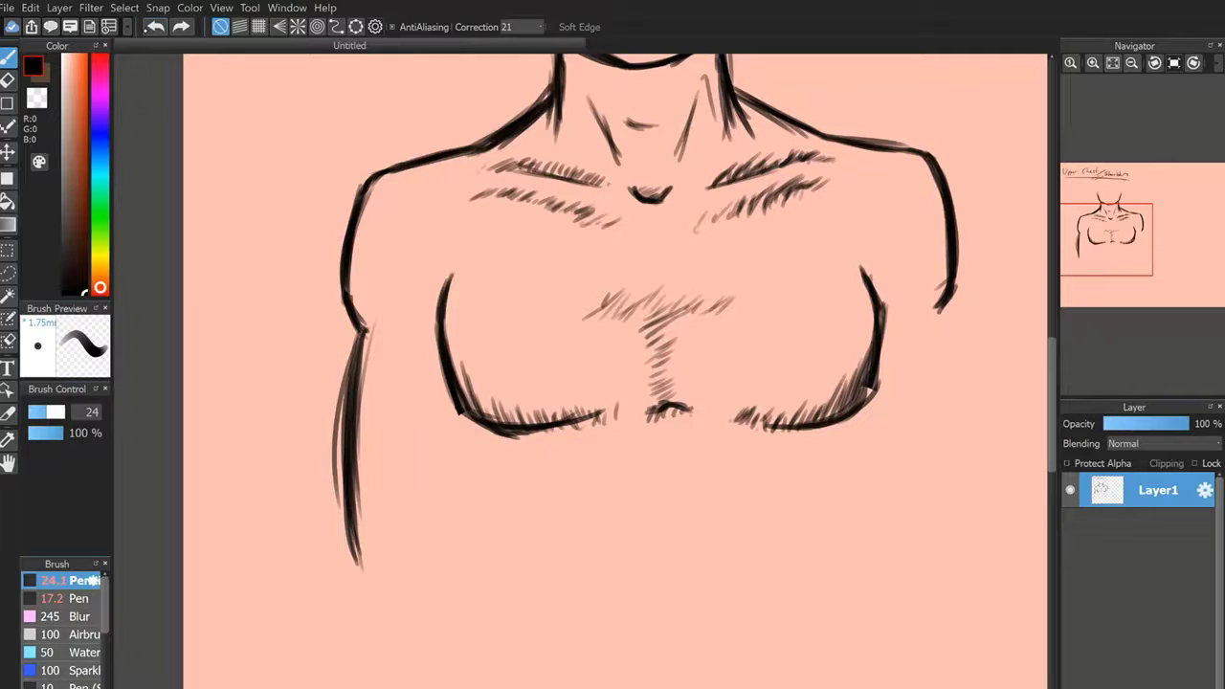
Draw the left arm's inner contour from the pectoral's lower corner, slanting down and outward.
{"action": "left_click", "coordinate": [1093, 64]}
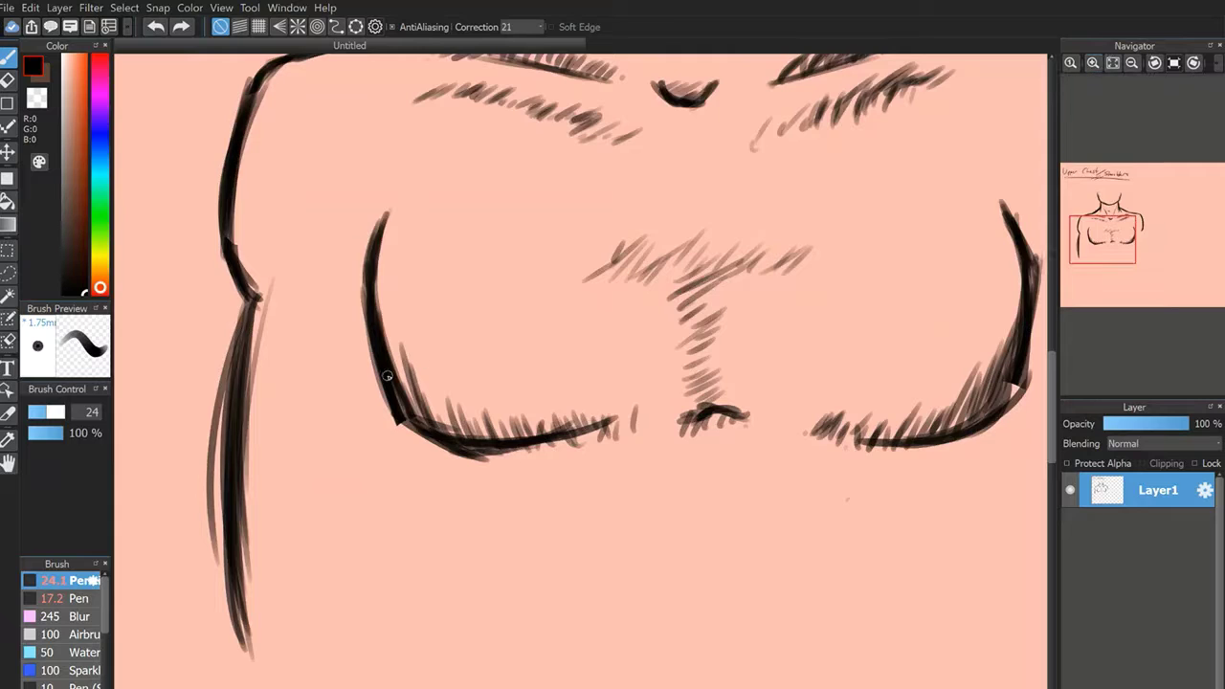
{"action": "left_click_drag", "start_coordinate": [389, 404], "coordinate": [386, 490]}
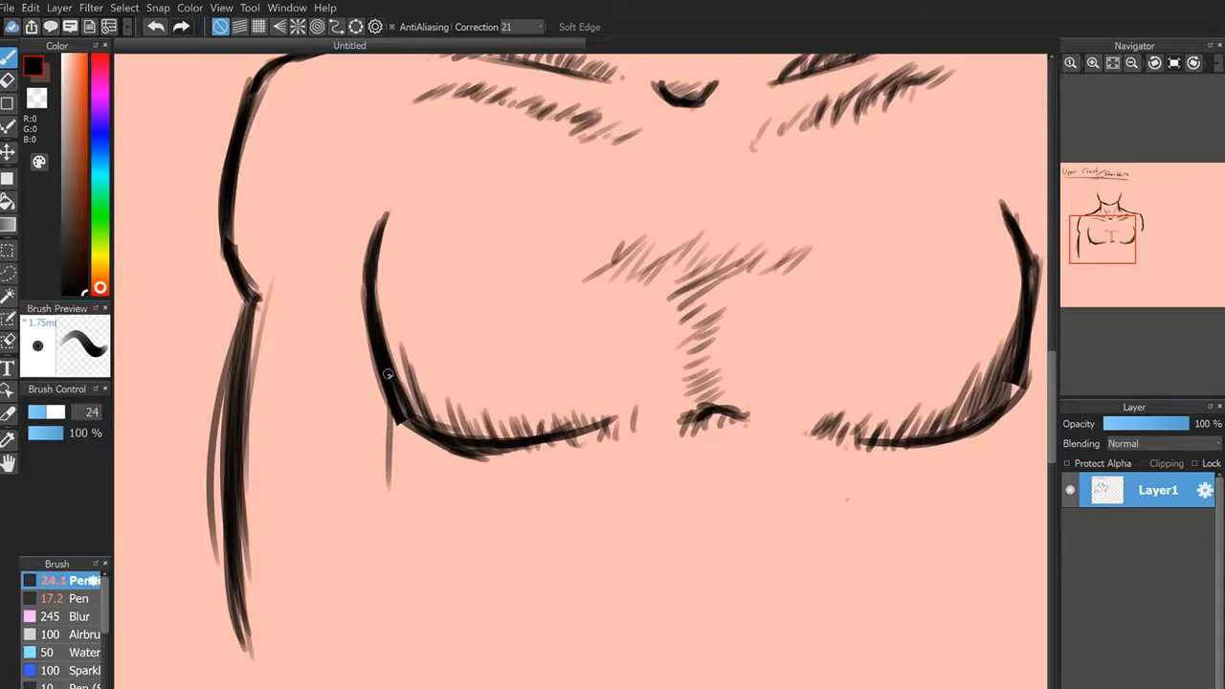
{"action": "left_click_drag", "start_coordinate": [389, 402], "coordinate": [347, 653]}
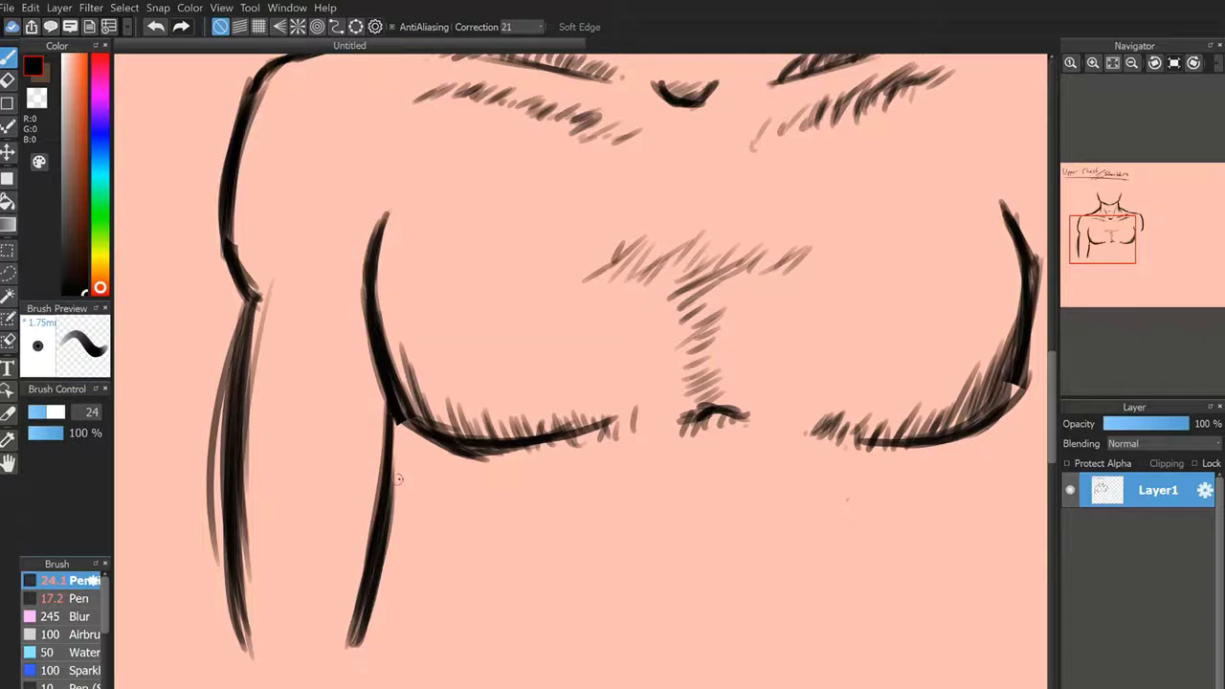
Draw the left side of the torso down from the inner arm line, slanting slightly inward, and darken it.
{"action": "mouse_move", "coordinate": [389, 466]}
{"action": "left_mouse_down"}
{"action": "mouse_move", "coordinate": [423, 569]}
{"action": "mouse_move", "coordinate": [414, 601]}
{"action": "mouse_move", "coordinate": [397, 591]}
{"action": "mouse_move", "coordinate": [423, 630]}
{"action": "left_mouse_up"}
{"action": "mouse_move", "coordinate": [389, 391]}
{"action": "left_mouse_down"}
{"action": "mouse_move", "coordinate": [428, 454]}
{"action": "mouse_move", "coordinate": [507, 435]}
{"action": "left_mouse_up"}
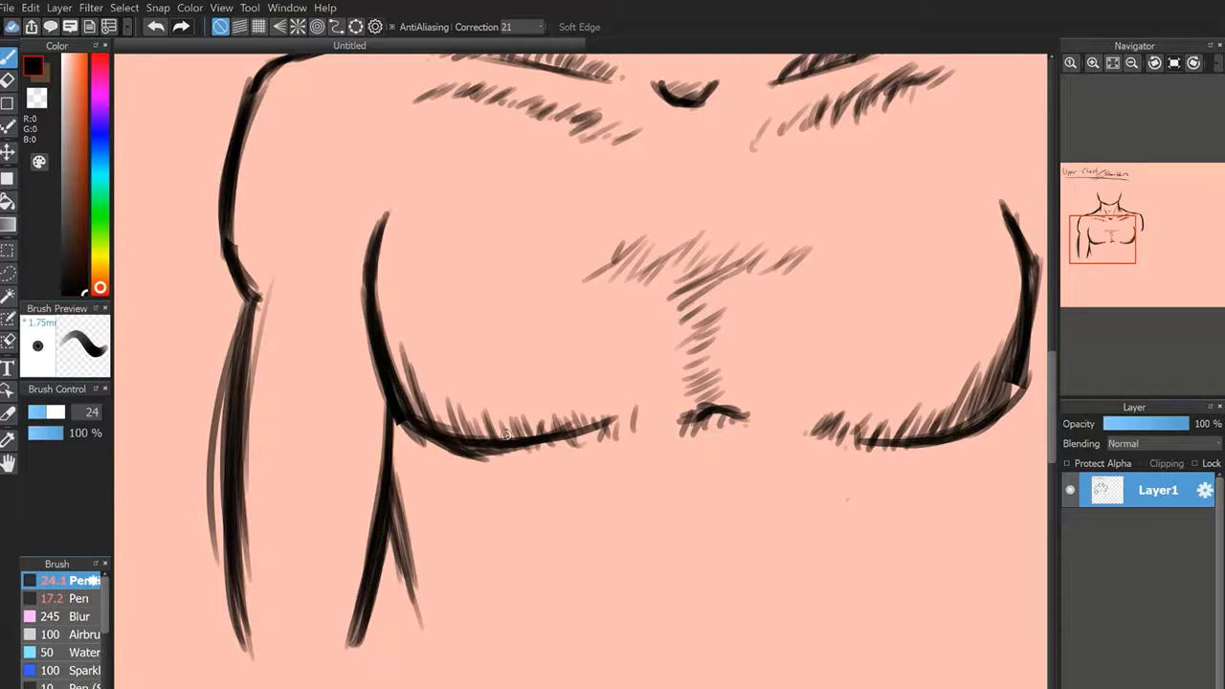
{"action": "left_click_drag", "start_coordinate": [392, 469], "coordinate": [418, 688]}
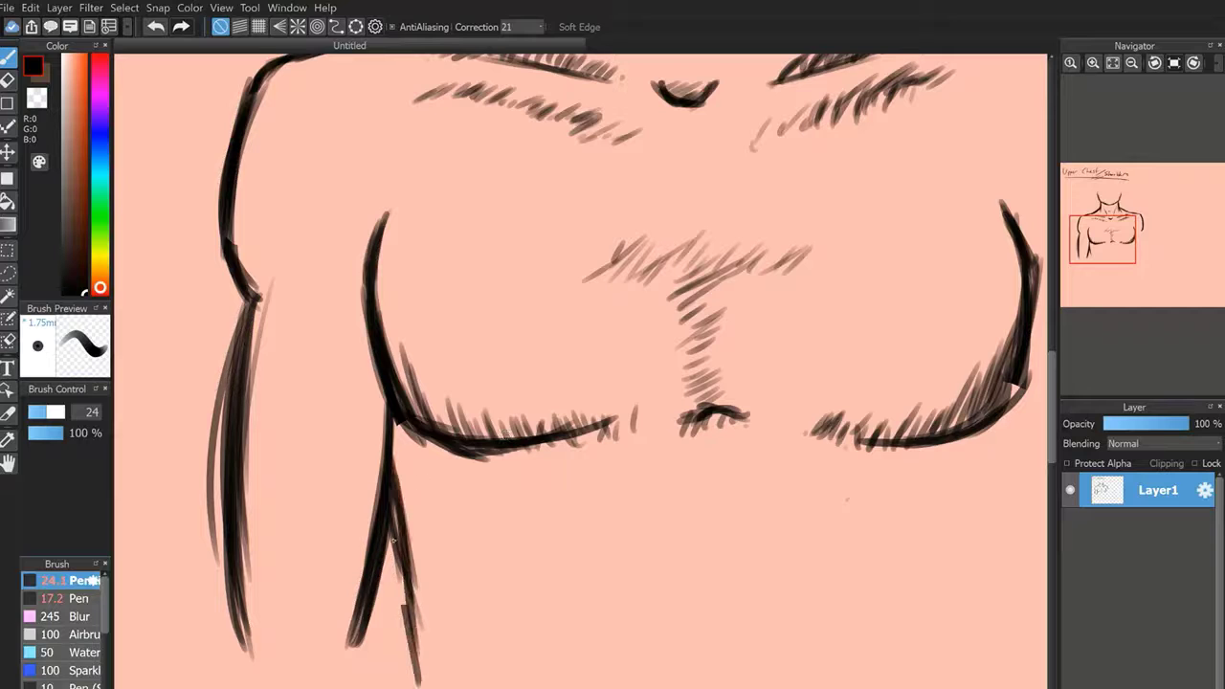
{"action": "left_click_drag", "start_coordinate": [385, 502], "coordinate": [415, 687]}
{"action": "left_click_drag", "start_coordinate": [395, 582], "coordinate": [418, 687]}
Draw the right upper arm's outer contour down from the shoulder's lower end and thicken it with repeated strokes.
{"action": "left_click_drag", "start_coordinate": [1119, 258], "coordinate": [1132, 248]}
{"action": "left_click_drag", "start_coordinate": [704, 247], "coordinate": [733, 399]}
{"action": "mouse_move", "coordinate": [705, 247]}
{"action": "left_mouse_down"}
{"action": "mouse_move", "coordinate": [725, 354]}
{"action": "mouse_move", "coordinate": [729, 566]}
{"action": "left_mouse_up"}
{"action": "left_click_drag", "start_coordinate": [727, 375], "coordinate": [733, 573]}
{"action": "left_click_drag", "start_coordinate": [702, 229], "coordinate": [734, 587]}
{"action": "left_click_drag", "start_coordinate": [740, 579], "coordinate": [732, 362]}
{"action": "left_click_drag", "start_coordinate": [716, 246], "coordinate": [734, 567]}
Draw the right arm's inner contour from the pectoral's lower corner, slanting down and outward, and thicken it.
{"action": "mouse_move", "coordinate": [616, 342]}
{"action": "left_mouse_down"}
{"action": "mouse_move", "coordinate": [634, 475]}
{"action": "mouse_move", "coordinate": [598, 362]}
{"action": "left_mouse_up"}
{"action": "left_click_drag", "start_coordinate": [601, 365], "coordinate": [647, 518]}
{"action": "mouse_move", "coordinate": [645, 531]}
{"action": "left_mouse_down"}
{"action": "mouse_move", "coordinate": [601, 354]}
{"action": "mouse_move", "coordinate": [676, 566]}
{"action": "mouse_move", "coordinate": [605, 379]}
{"action": "left_mouse_up"}
{"action": "mouse_move", "coordinate": [605, 379]}
{"action": "left_mouse_down"}
{"action": "mouse_move", "coordinate": [683, 577]}
{"action": "mouse_move", "coordinate": [599, 383]}
{"action": "mouse_move", "coordinate": [653, 567]}
{"action": "mouse_move", "coordinate": [676, 597]}
{"action": "left_mouse_up"}
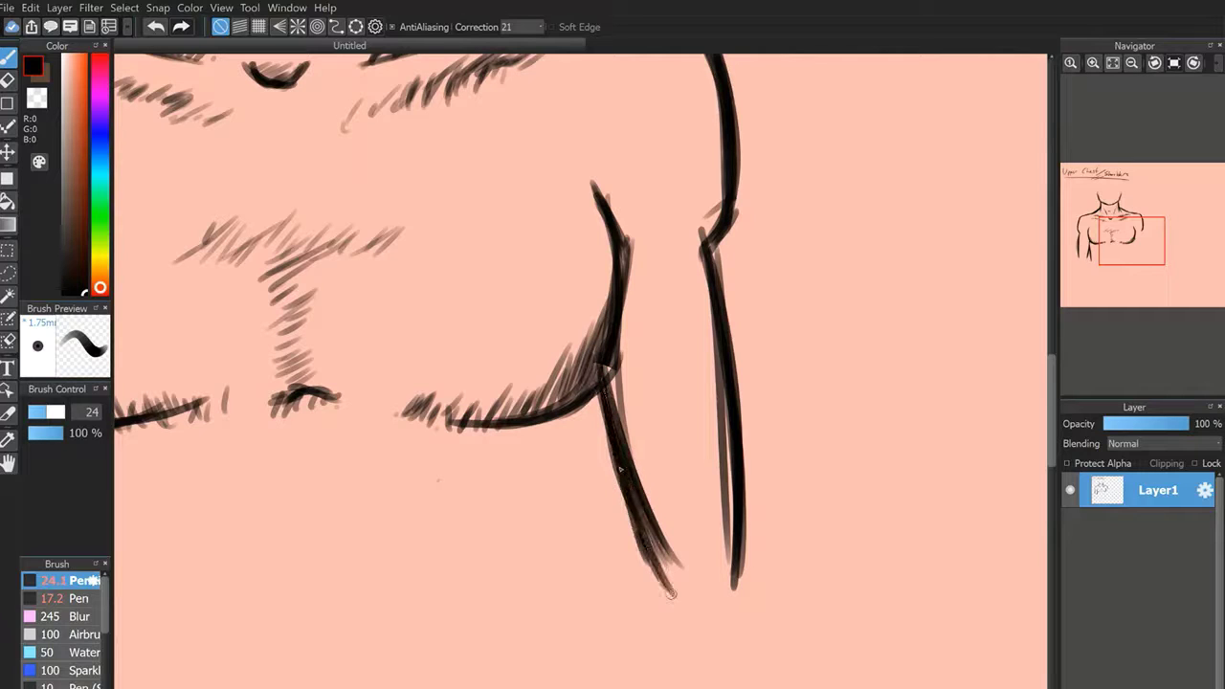
{"action": "left_click_drag", "start_coordinate": [623, 484], "coordinate": [670, 574]}
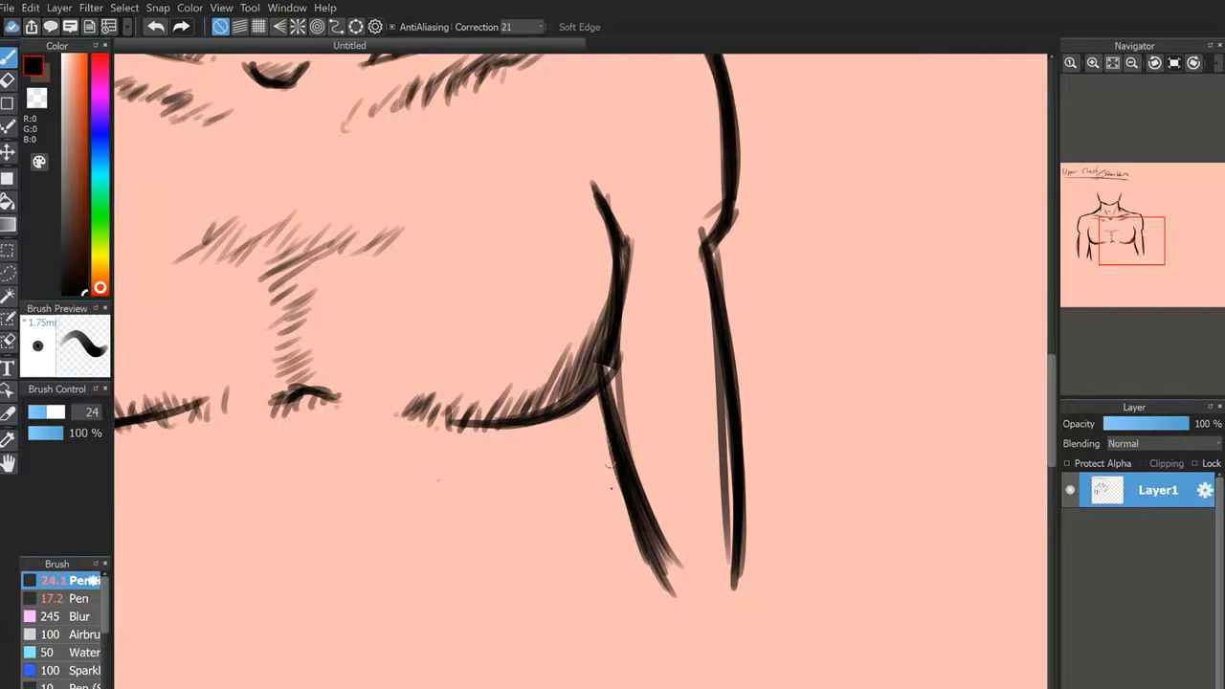
Draw the right side of the torso down from the inner arm line, slanting slightly inward, and darken it.
{"action": "left_click_drag", "start_coordinate": [614, 448], "coordinate": [587, 545]}
{"action": "left_click_drag", "start_coordinate": [606, 423], "coordinate": [587, 580]}
{"action": "left_click_drag", "start_coordinate": [612, 456], "coordinate": [583, 589]}
{"action": "left_click_drag", "start_coordinate": [577, 641], "coordinate": [577, 651]}
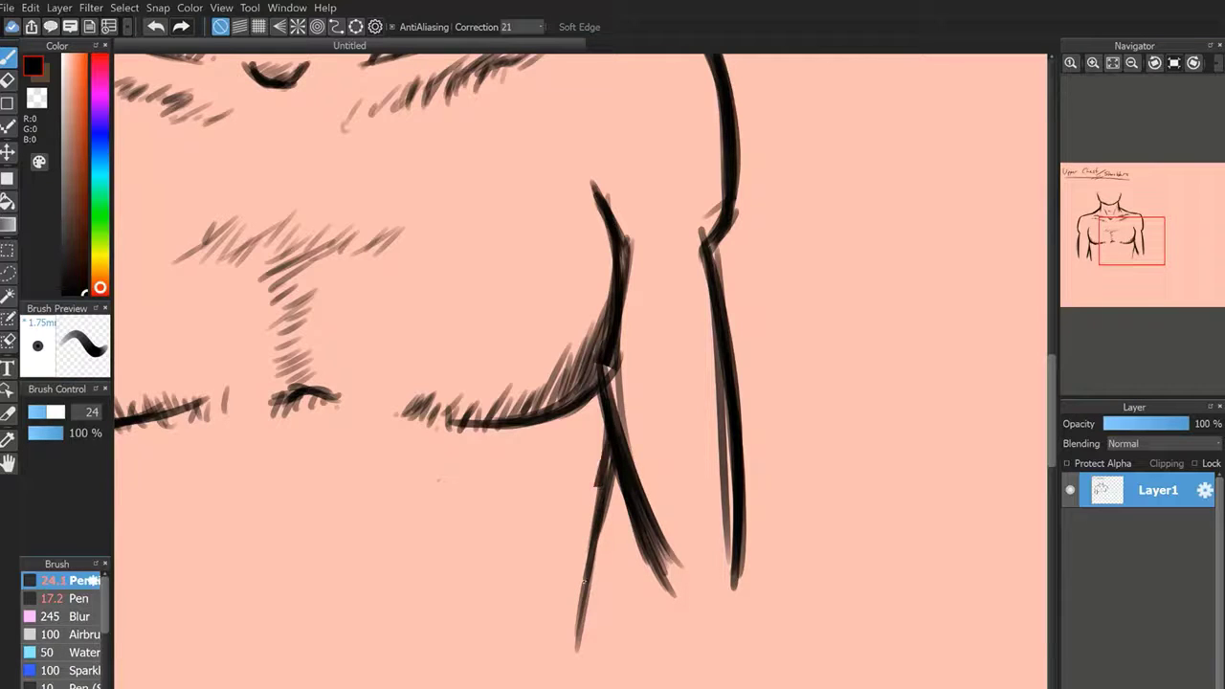
{"action": "left_click_drag", "start_coordinate": [604, 485], "coordinate": [576, 660]}
Erase the lower part of the right inner arm line, redraw it at a steeper angle and thicken the arm's outer contour.
{"action": "key", "text": "e"}
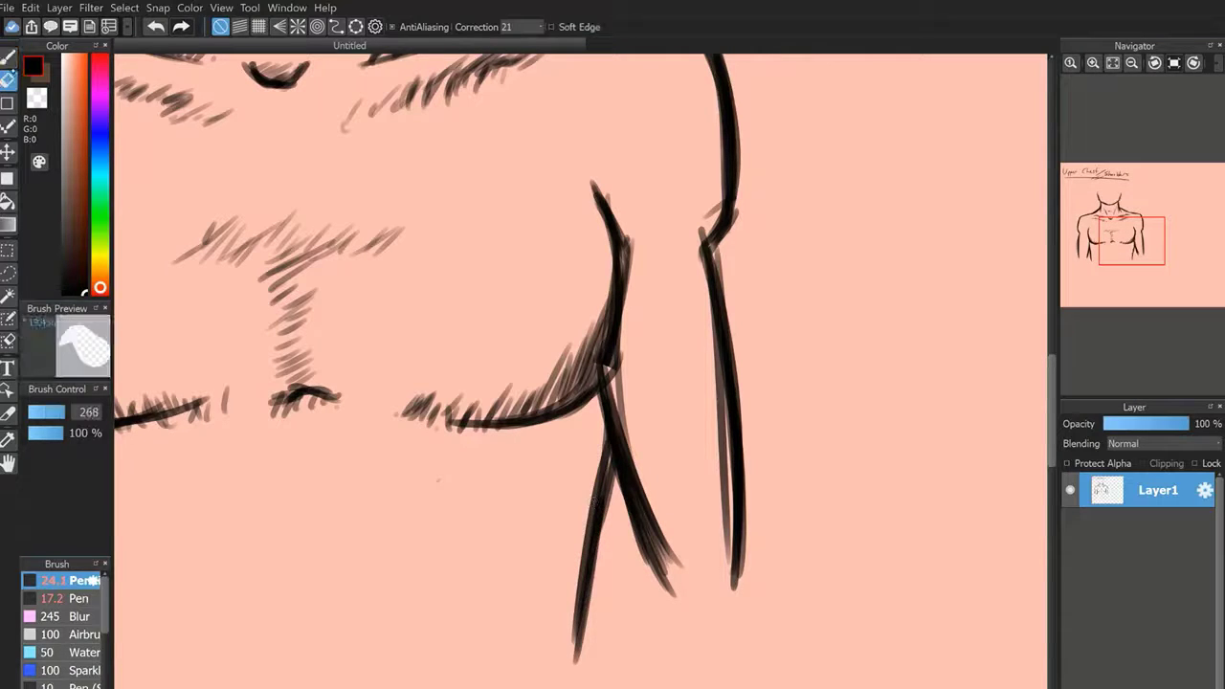
{"action": "mouse_move", "coordinate": [647, 572]}
{"action": "left_mouse_down"}
{"action": "mouse_move", "coordinate": [664, 566]}
{"action": "mouse_move", "coordinate": [655, 416]}
{"action": "left_mouse_up"}
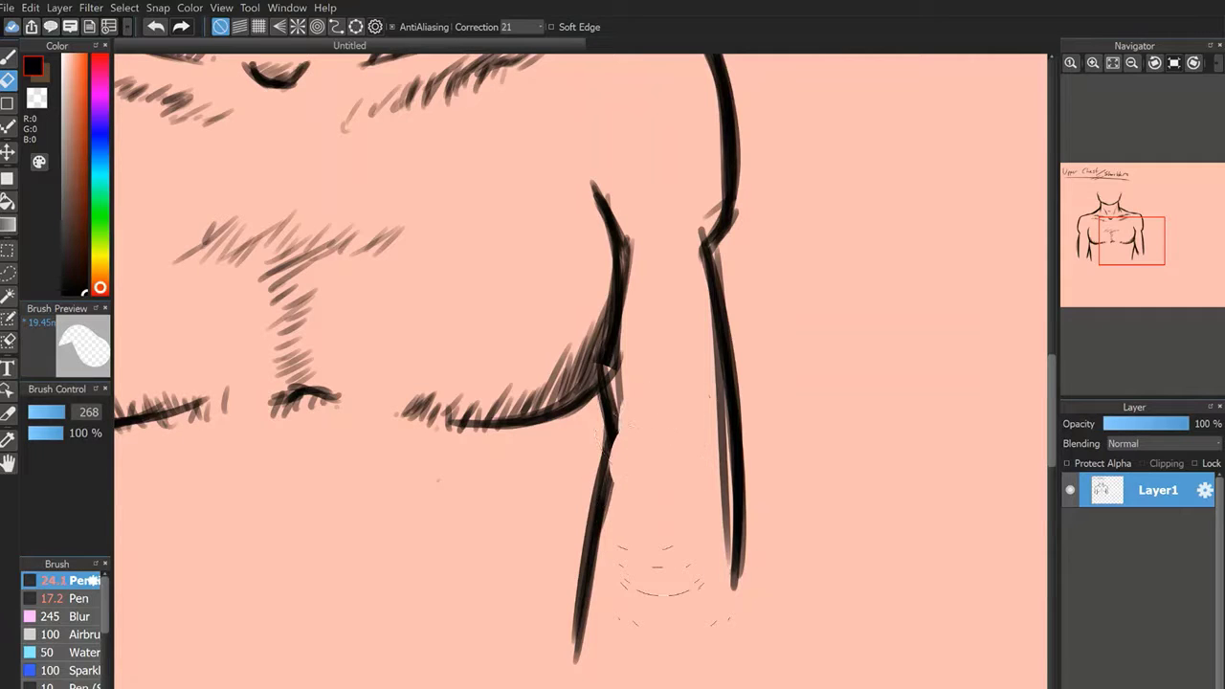
{"action": "key", "text": "b"}
{"action": "left_click_drag", "start_coordinate": [617, 352], "coordinate": [638, 618]}
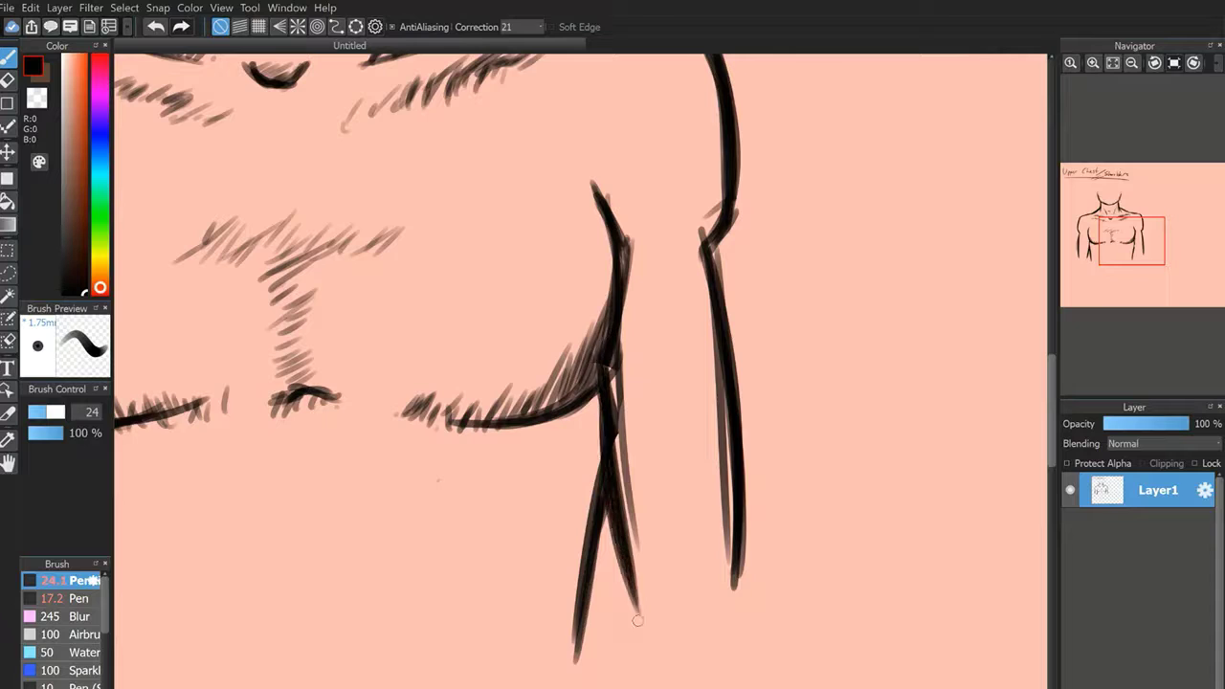
{"action": "left_click_drag", "start_coordinate": [602, 373], "coordinate": [636, 609]}
{"action": "left_click_drag", "start_coordinate": [713, 246], "coordinate": [744, 591]}
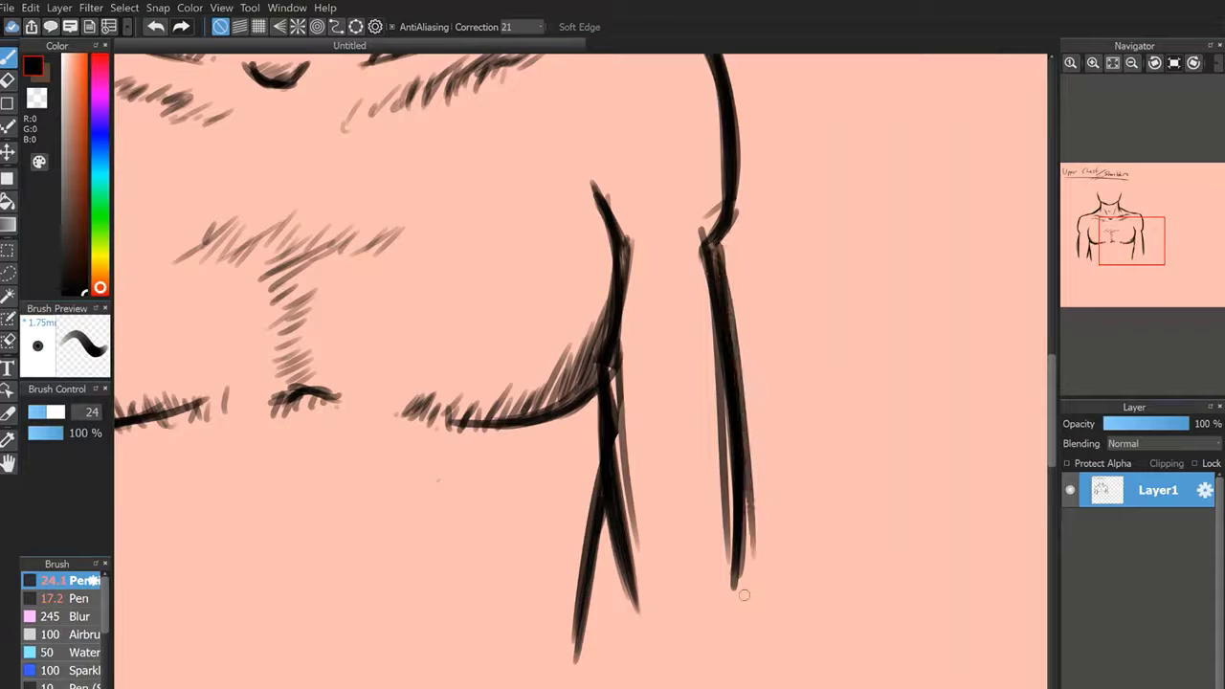
Darken and lengthen the right arm's outer contour and inner contour with repeated strokes down to their lower ends.
{"action": "mouse_move", "coordinate": [739, 373]}
{"action": "left_mouse_down"}
{"action": "mouse_move", "coordinate": [751, 540]}
{"action": "mouse_move", "coordinate": [736, 605]}
{"action": "left_mouse_up"}
{"action": "key", "text": "r"}
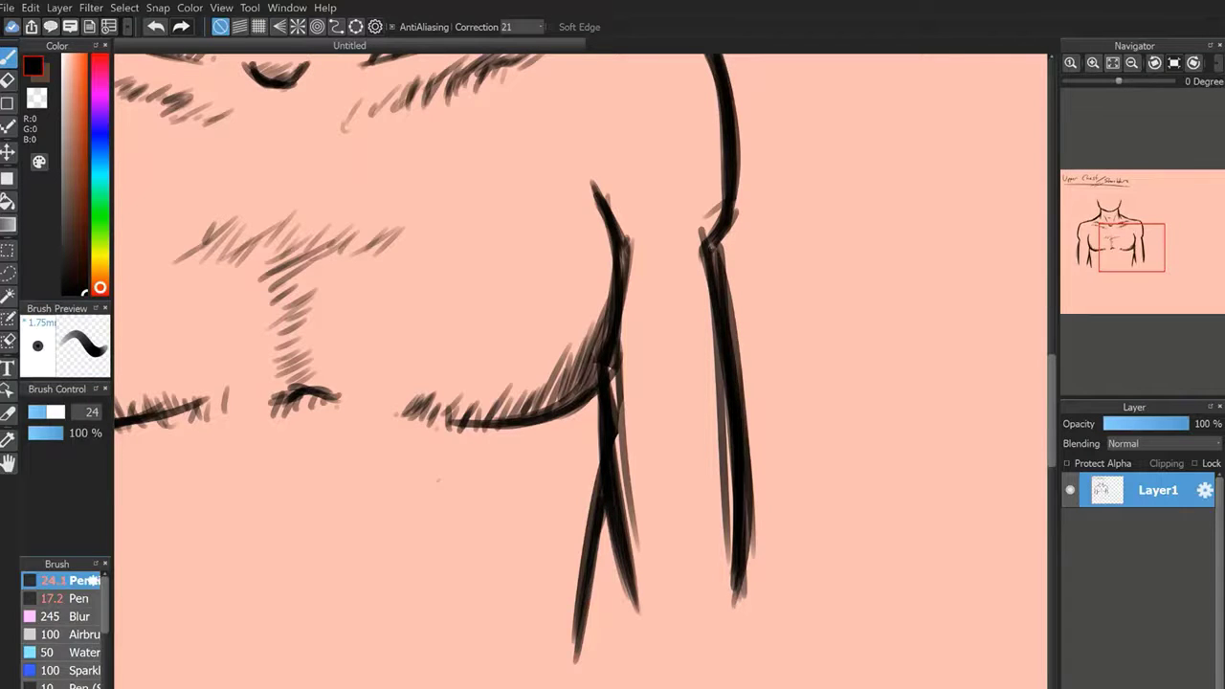
{"action": "mouse_move", "coordinate": [1122, 255]}
{"action": "left_mouse_down"}
{"action": "mouse_move", "coordinate": [1094, 254]}
{"action": "mouse_move", "coordinate": [1130, 254]}
{"action": "left_mouse_up"}
{"action": "mouse_move", "coordinate": [591, 319]}
{"action": "left_mouse_down"}
{"action": "mouse_move", "coordinate": [651, 539]}
{"action": "mouse_move", "coordinate": [646, 582]}
{"action": "left_mouse_up"}
{"action": "left_click_drag", "start_coordinate": [603, 448], "coordinate": [628, 543]}
{"action": "left_click_drag", "start_coordinate": [739, 562], "coordinate": [740, 564]}
{"action": "left_click_drag", "start_coordinate": [743, 428], "coordinate": [736, 547]}
{"action": "left_click_drag", "start_coordinate": [744, 476], "coordinate": [736, 555]}
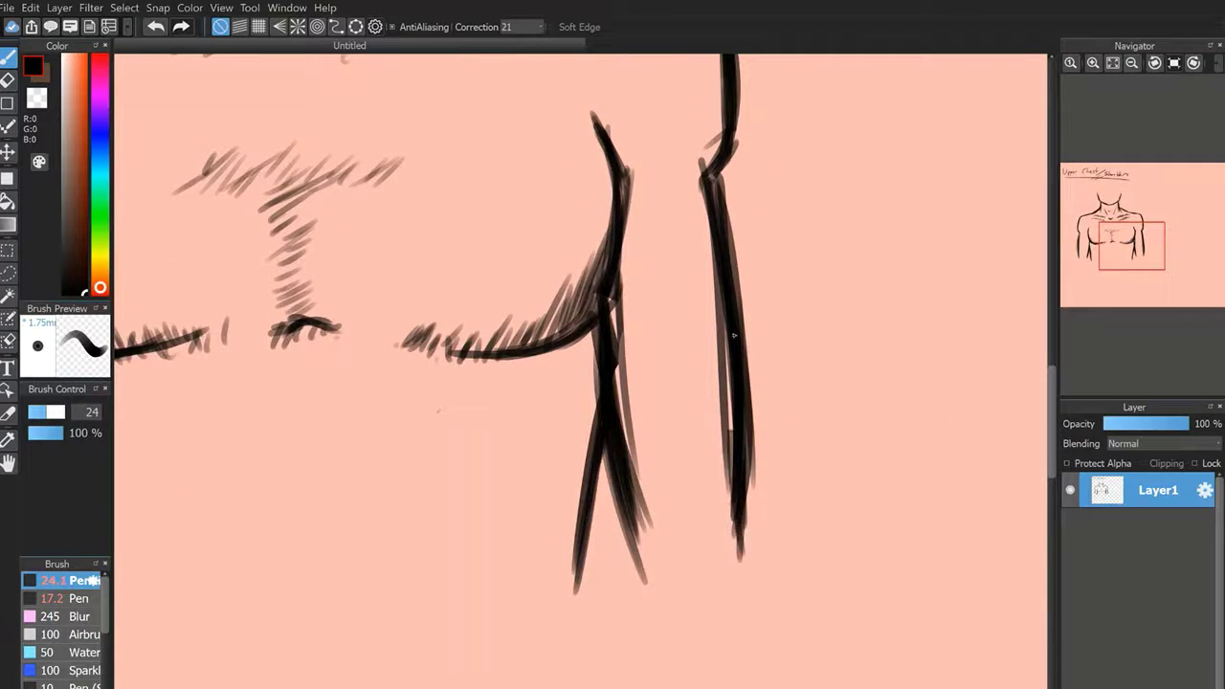
{"action": "left_click_drag", "start_coordinate": [733, 334], "coordinate": [732, 437]}
{"action": "left_click_drag", "start_coordinate": [714, 191], "coordinate": [726, 380]}
{"action": "left_click", "coordinate": [1132, 63]}
{"action": "left_click", "coordinate": [1132, 64]}
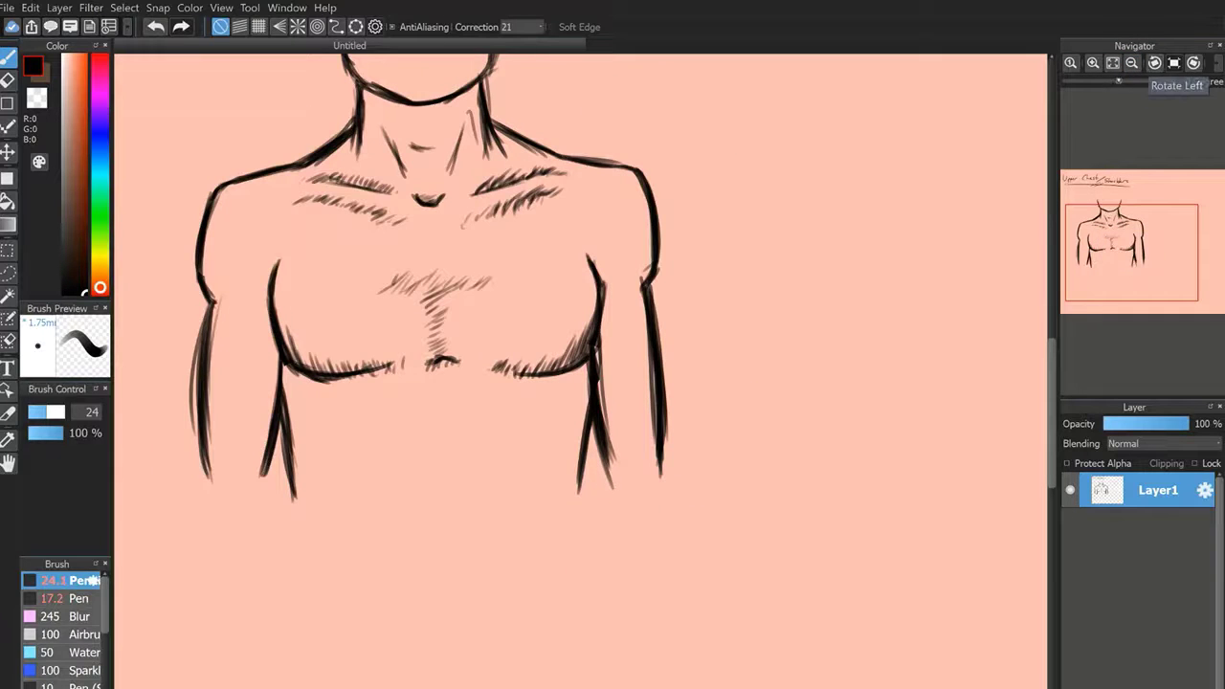
Erase the stray lines beside the right inner arm contour and redraw the pectoral's lower corner where it meets the arm.
{"action": "left_click", "coordinate": [1093, 63]}
{"action": "left_click", "coordinate": [1093, 63]}
{"action": "left_click", "coordinate": [1093, 63]}
{"action": "key", "text": "e"}
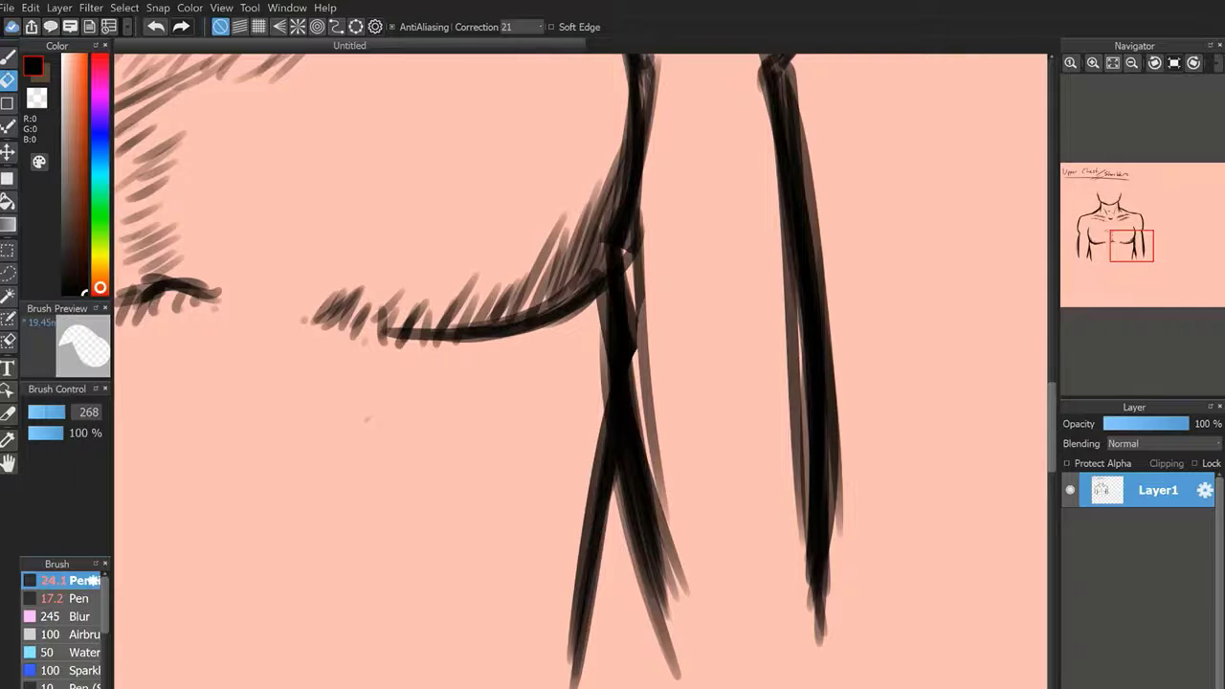
{"action": "mouse_move", "coordinate": [654, 244]}
{"action": "left_mouse_down"}
{"action": "mouse_move", "coordinate": [651, 318]}
{"action": "mouse_move", "coordinate": [714, 505]}
{"action": "left_mouse_up"}
{"action": "left_click_drag", "start_coordinate": [667, 382], "coordinate": [710, 508]}
{"action": "mouse_move", "coordinate": [680, 328]}
{"action": "left_mouse_down"}
{"action": "mouse_move", "coordinate": [629, 165]}
{"action": "mouse_move", "coordinate": [633, 201]}
{"action": "mouse_move", "coordinate": [595, 283]}
{"action": "left_mouse_up"}
{"action": "left_click", "coordinate": [7, 58]}
{"action": "mouse_move", "coordinate": [594, 283]}
{"action": "left_mouse_down"}
{"action": "mouse_move", "coordinate": [630, 220]}
{"action": "mouse_move", "coordinate": [641, 135]}
{"action": "left_mouse_up"}
{"action": "mouse_move", "coordinate": [642, 135]}
{"action": "left_mouse_down"}
{"action": "mouse_move", "coordinate": [596, 288]}
{"action": "mouse_move", "coordinate": [626, 411]}
{"action": "left_mouse_up"}
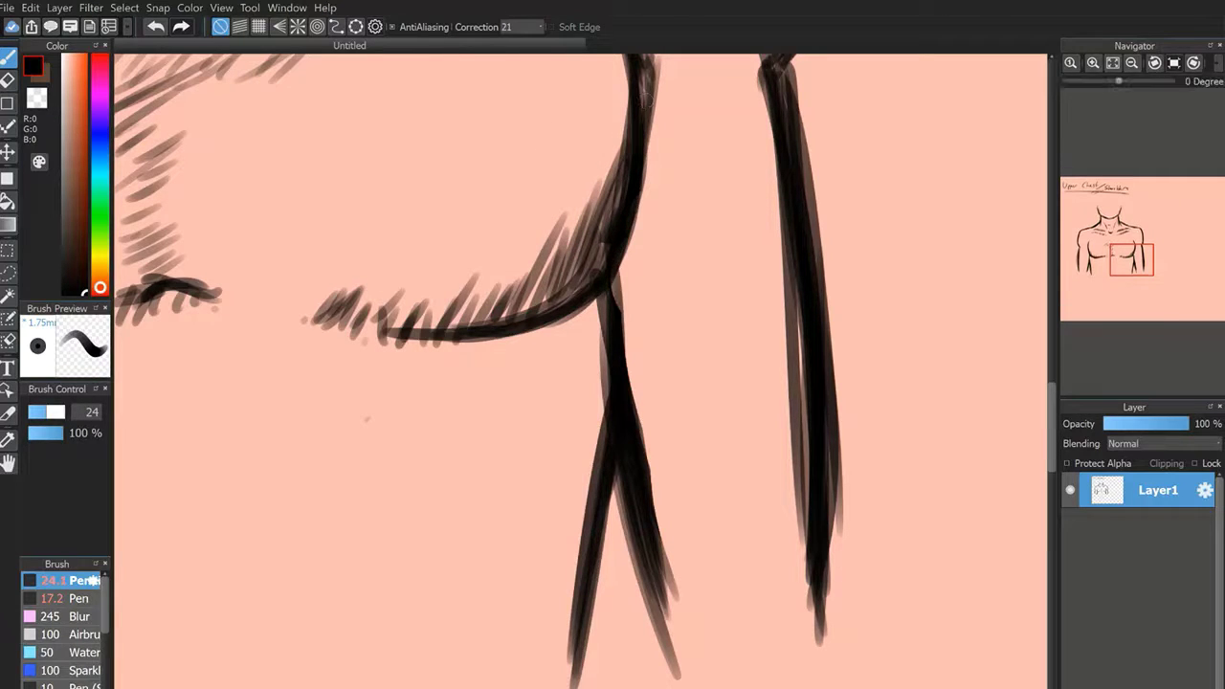
{"action": "left_click", "coordinate": [1134, 62]}
{"action": "left_click", "coordinate": [1134, 63]}
{"action": "left_click", "coordinate": [1134, 62]}
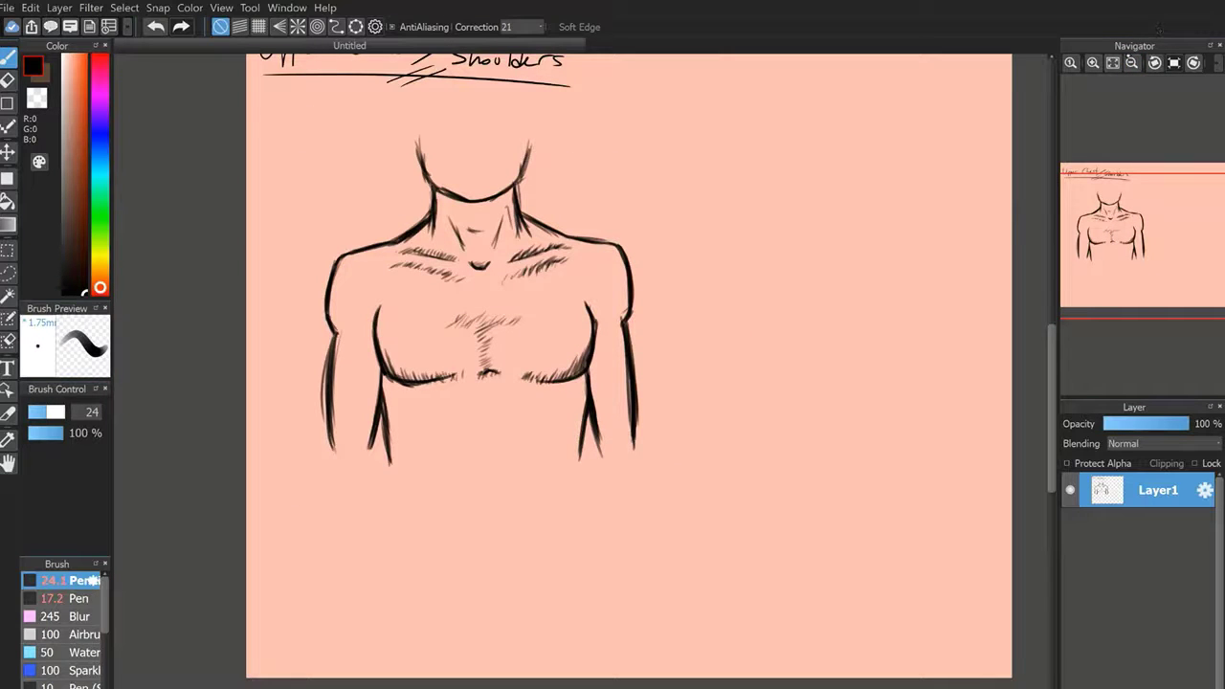
Darken the small arch at the base of the sternum and extend its hatching to both sides.
{"action": "left_click", "coordinate": [1093, 64]}
{"action": "left_click", "coordinate": [1093, 63]}
{"action": "left_click", "coordinate": [1093, 63]}
{"action": "left_click_drag", "start_coordinate": [1131, 255], "coordinate": [1112, 257]}
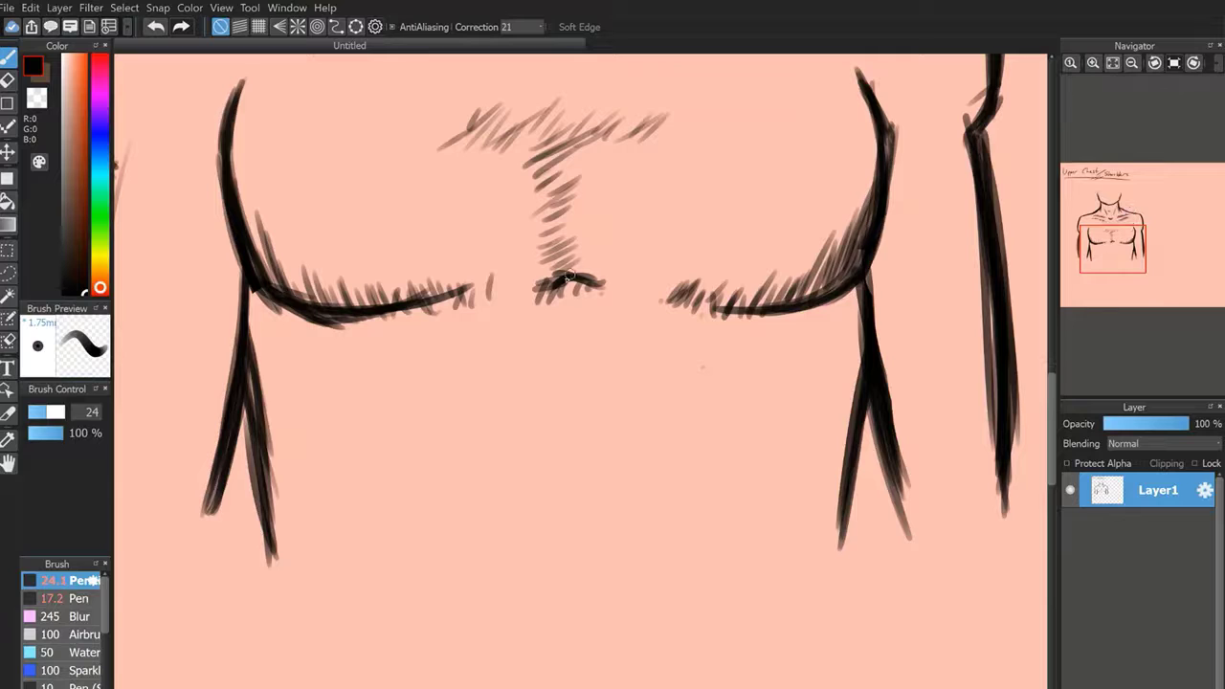
{"action": "mouse_move", "coordinate": [557, 273]}
{"action": "left_mouse_down"}
{"action": "mouse_move", "coordinate": [523, 300]}
{"action": "mouse_move", "coordinate": [551, 278]}
{"action": "mouse_move", "coordinate": [621, 287]}
{"action": "left_mouse_up"}
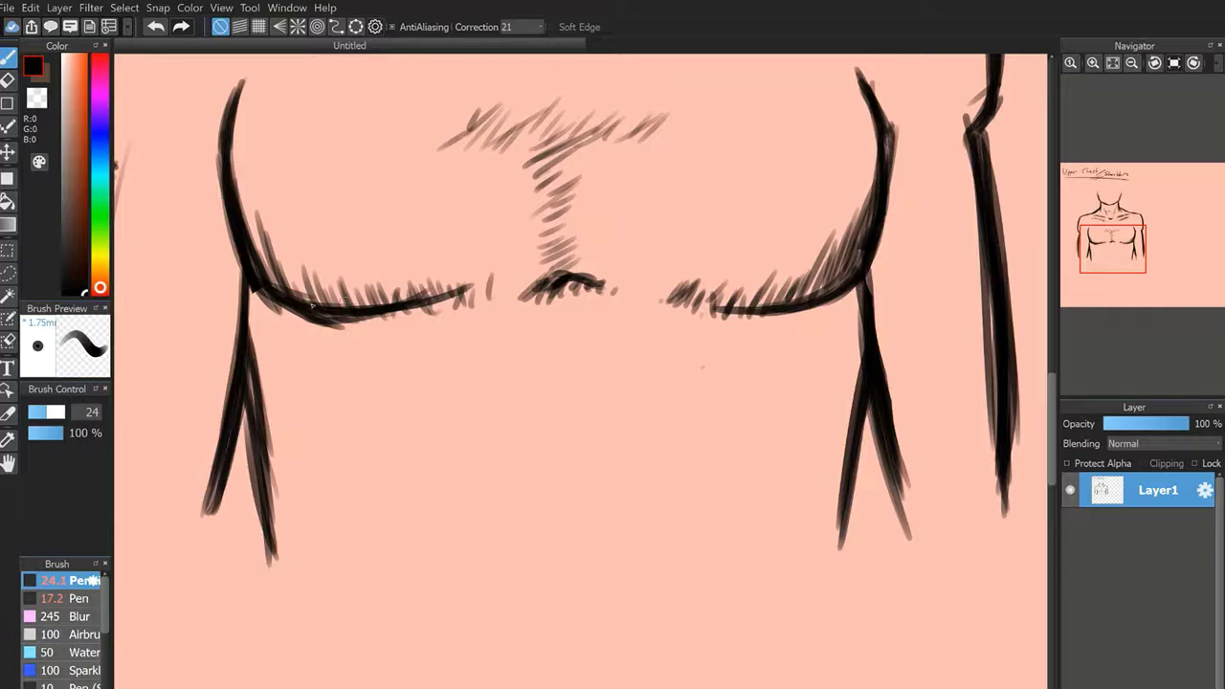
Add diagonal hatching beneath the left pectoral's lower edge, from the armpit corner toward the sternum.
{"action": "left_click_drag", "start_coordinate": [247, 308], "coordinate": [272, 282]}
{"action": "left_click_drag", "start_coordinate": [247, 330], "coordinate": [275, 296]}
{"action": "left_click_drag", "start_coordinate": [257, 337], "coordinate": [299, 309]}
{"action": "mouse_move", "coordinate": [282, 337]}
{"action": "left_mouse_down"}
{"action": "mouse_move", "coordinate": [311, 312]}
{"action": "mouse_move", "coordinate": [327, 317]}
{"action": "left_mouse_up"}
{"action": "mouse_move", "coordinate": [297, 341]}
{"action": "left_mouse_down"}
{"action": "mouse_move", "coordinate": [343, 315]}
{"action": "mouse_move", "coordinate": [325, 341]}
{"action": "left_mouse_up"}
{"action": "mouse_move", "coordinate": [377, 312]}
{"action": "left_mouse_down"}
{"action": "mouse_move", "coordinate": [331, 346]}
{"action": "mouse_move", "coordinate": [364, 333]}
{"action": "left_mouse_up"}
{"action": "left_click_drag", "start_coordinate": [422, 304], "coordinate": [382, 333]}
{"action": "left_click_drag", "start_coordinate": [429, 309], "coordinate": [392, 335]}
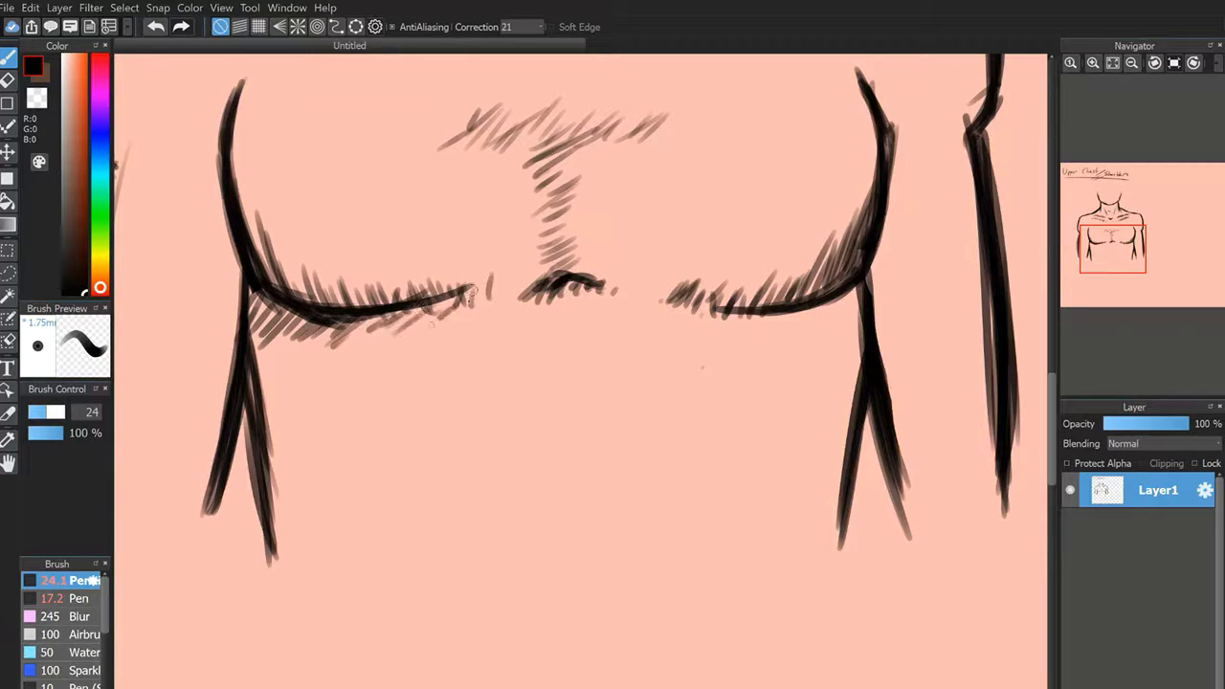
{"action": "left_click_drag", "start_coordinate": [465, 294], "coordinate": [429, 326]}
{"action": "mouse_move", "coordinate": [448, 302]}
{"action": "left_mouse_down"}
{"action": "mouse_move", "coordinate": [407, 329]}
{"action": "mouse_move", "coordinate": [392, 303]}
{"action": "left_mouse_up"}
Hatch beneath the right pectoral's lower edge and add light strokes joining the shading of both pectorals under the sternum arch.
{"action": "mouse_move", "coordinate": [692, 303]}
{"action": "left_mouse_down"}
{"action": "mouse_move", "coordinate": [661, 305]}
{"action": "mouse_move", "coordinate": [813, 295]}
{"action": "mouse_move", "coordinate": [794, 316]}
{"action": "mouse_move", "coordinate": [873, 282]}
{"action": "mouse_move", "coordinate": [830, 327]}
{"action": "left_mouse_up"}
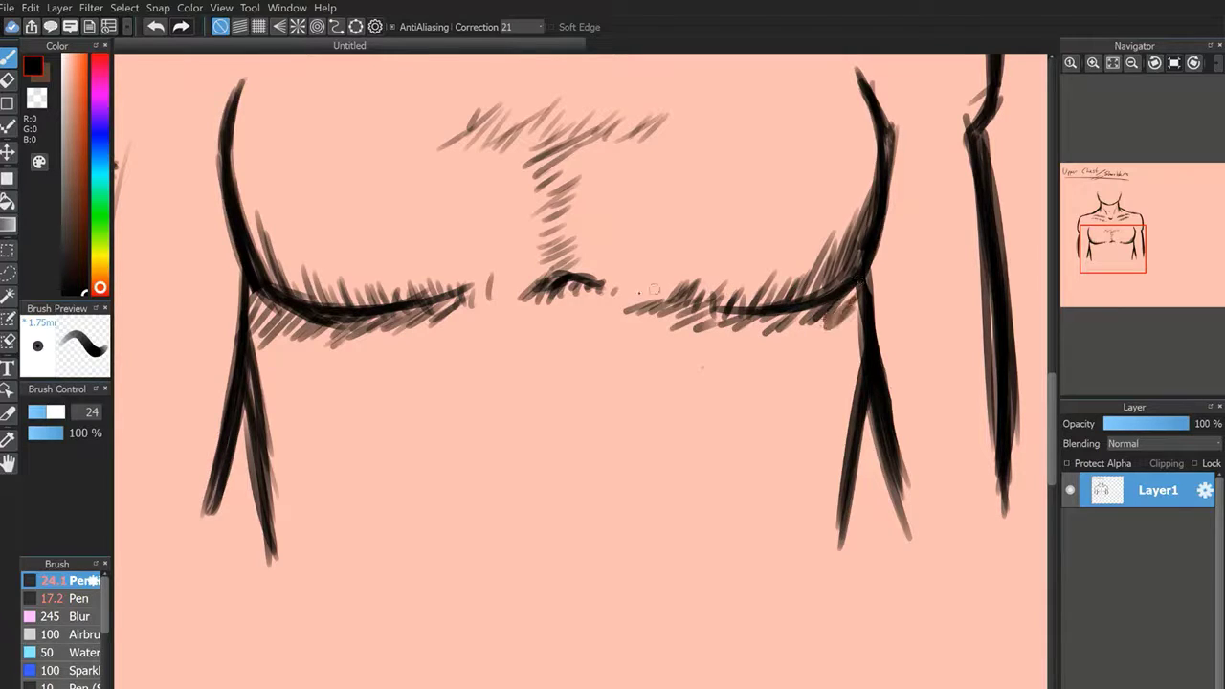
{"action": "left_click_drag", "start_coordinate": [467, 302], "coordinate": [443, 323]}
{"action": "mouse_move", "coordinate": [477, 308]}
{"action": "left_mouse_down"}
{"action": "mouse_move", "coordinate": [462, 320]}
{"action": "mouse_move", "coordinate": [476, 320]}
{"action": "left_mouse_up"}
{"action": "left_click_drag", "start_coordinate": [552, 301], "coordinate": [531, 311]}
{"action": "mouse_move", "coordinate": [579, 299]}
{"action": "left_mouse_down"}
{"action": "mouse_move", "coordinate": [557, 308]}
{"action": "mouse_move", "coordinate": [618, 307]}
{"action": "left_mouse_up"}
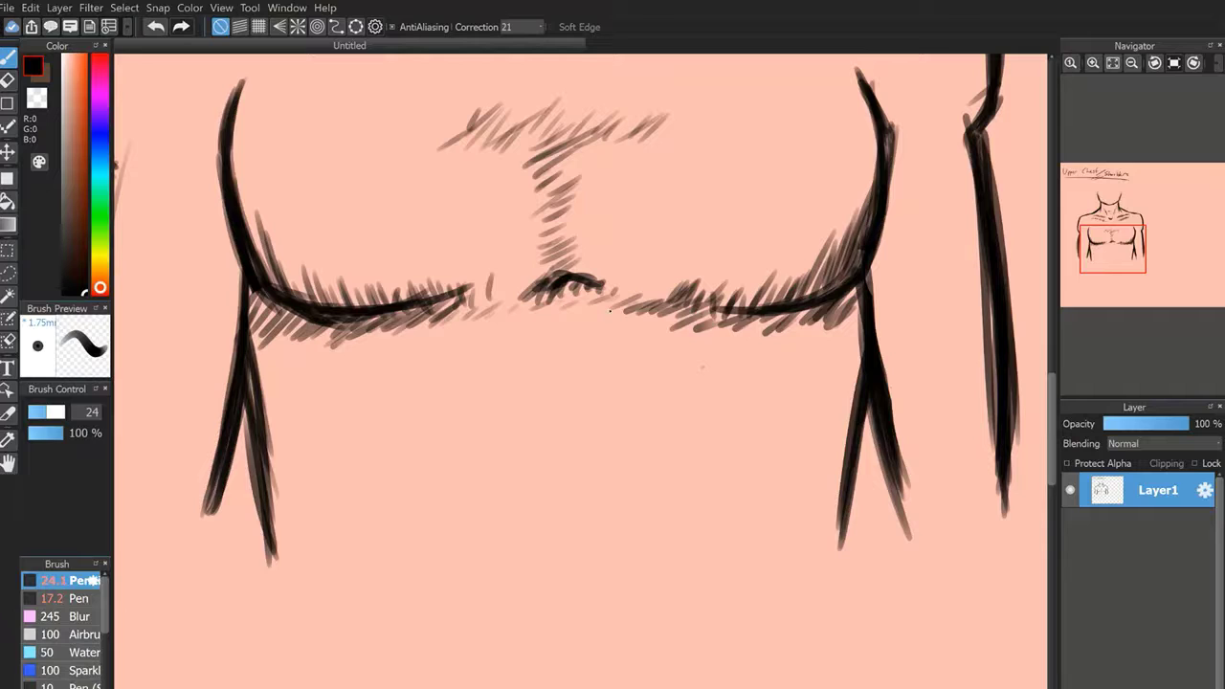
Hatch a shallow peaked horizontal band across the upper abdomen, below the sternum arch.
{"action": "mouse_move", "coordinate": [555, 376]}
{"action": "left_mouse_down"}
{"action": "mouse_move", "coordinate": [478, 403]}
{"action": "mouse_move", "coordinate": [439, 394]}
{"action": "left_mouse_up"}
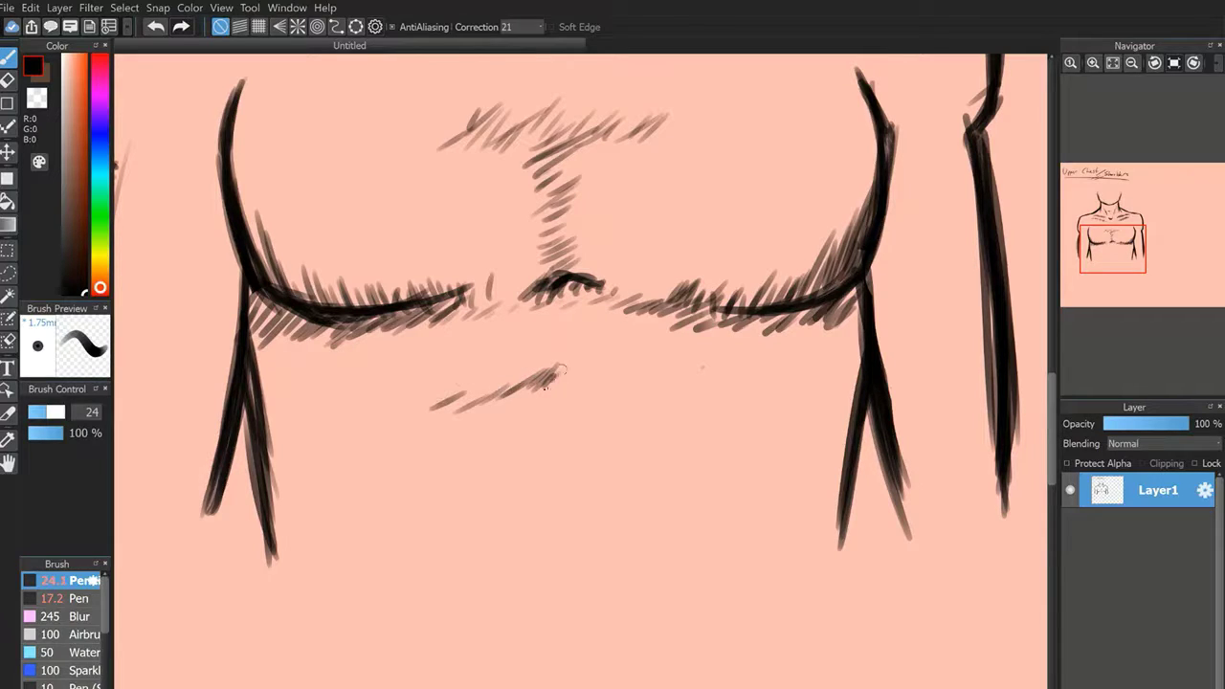
{"action": "left_click_drag", "start_coordinate": [562, 370], "coordinate": [544, 386]}
{"action": "mouse_move", "coordinate": [573, 382]}
{"action": "left_mouse_down"}
{"action": "mouse_move", "coordinate": [563, 389]}
{"action": "mouse_move", "coordinate": [585, 395]}
{"action": "left_mouse_up"}
{"action": "mouse_move", "coordinate": [610, 392]}
{"action": "left_mouse_down"}
{"action": "mouse_move", "coordinate": [601, 400]}
{"action": "mouse_move", "coordinate": [674, 402]}
{"action": "mouse_move", "coordinate": [579, 378]}
{"action": "mouse_move", "coordinate": [557, 350]}
{"action": "left_mouse_up"}
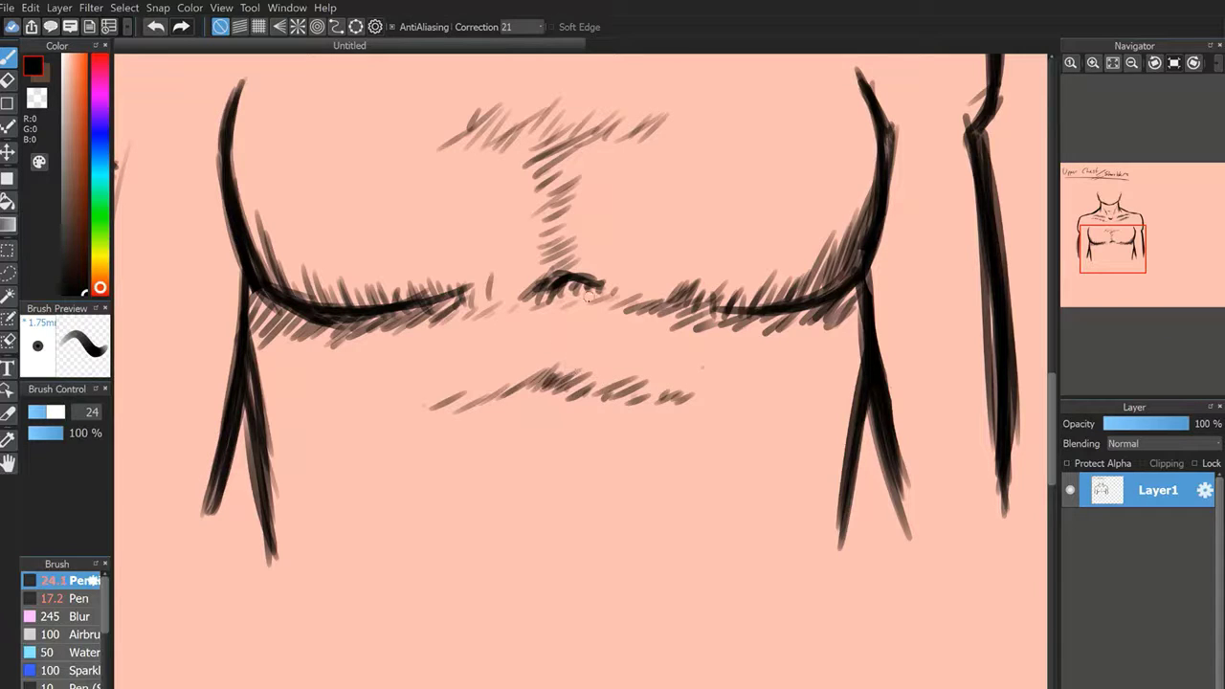
Hatch the abdomen's vertical centre line with short light strokes from the sternum arch down past the horizontal band.
{"action": "mouse_move", "coordinate": [570, 292]}
{"action": "left_mouse_down"}
{"action": "mouse_move", "coordinate": [553, 330]}
{"action": "mouse_move", "coordinate": [561, 366]}
{"action": "left_mouse_up"}
{"action": "left_click_drag", "start_coordinate": [543, 441], "coordinate": [541, 563]}
{"action": "left_click_drag", "start_coordinate": [556, 519], "coordinate": [542, 531]}
{"action": "left_click_drag", "start_coordinate": [556, 489], "coordinate": [538, 508]}
{"action": "left_click_drag", "start_coordinate": [552, 446], "coordinate": [565, 458]}
{"action": "left_click_drag", "start_coordinate": [553, 439], "coordinate": [541, 452]}
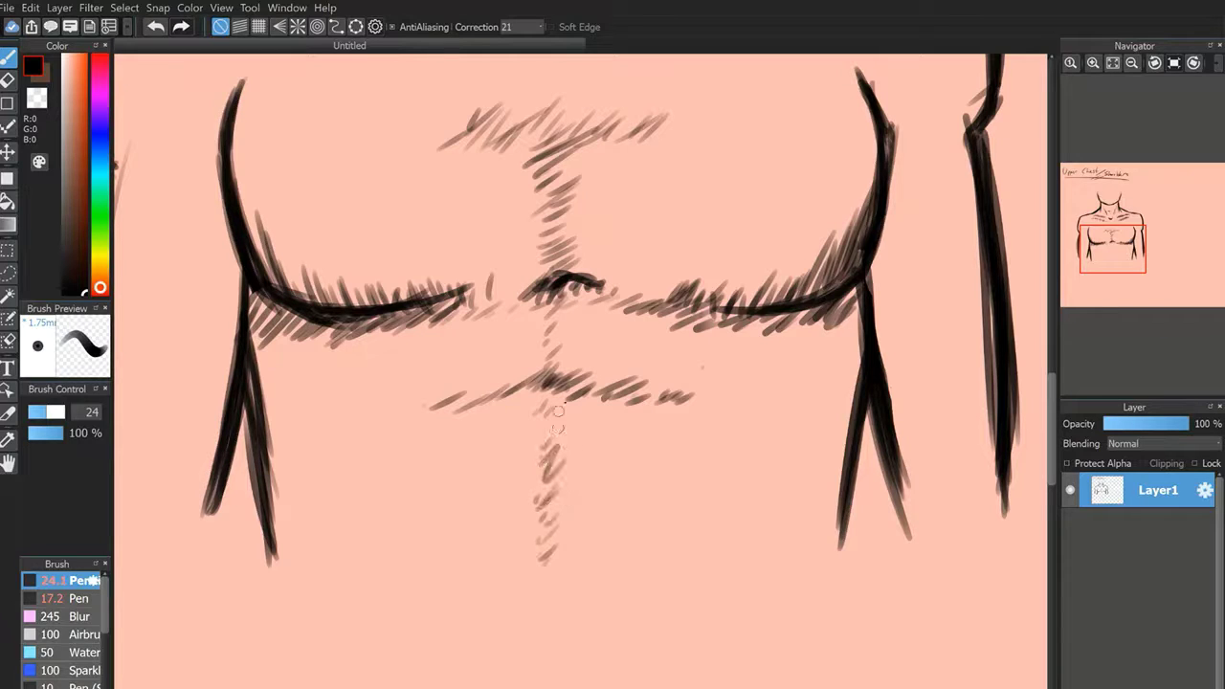
{"action": "left_click_drag", "start_coordinate": [560, 404], "coordinate": [545, 422]}
Darken the horizontal abdominal band on both sides of the centre line and extend its outer ends.
{"action": "left_click_drag", "start_coordinate": [540, 370], "coordinate": [448, 400]}
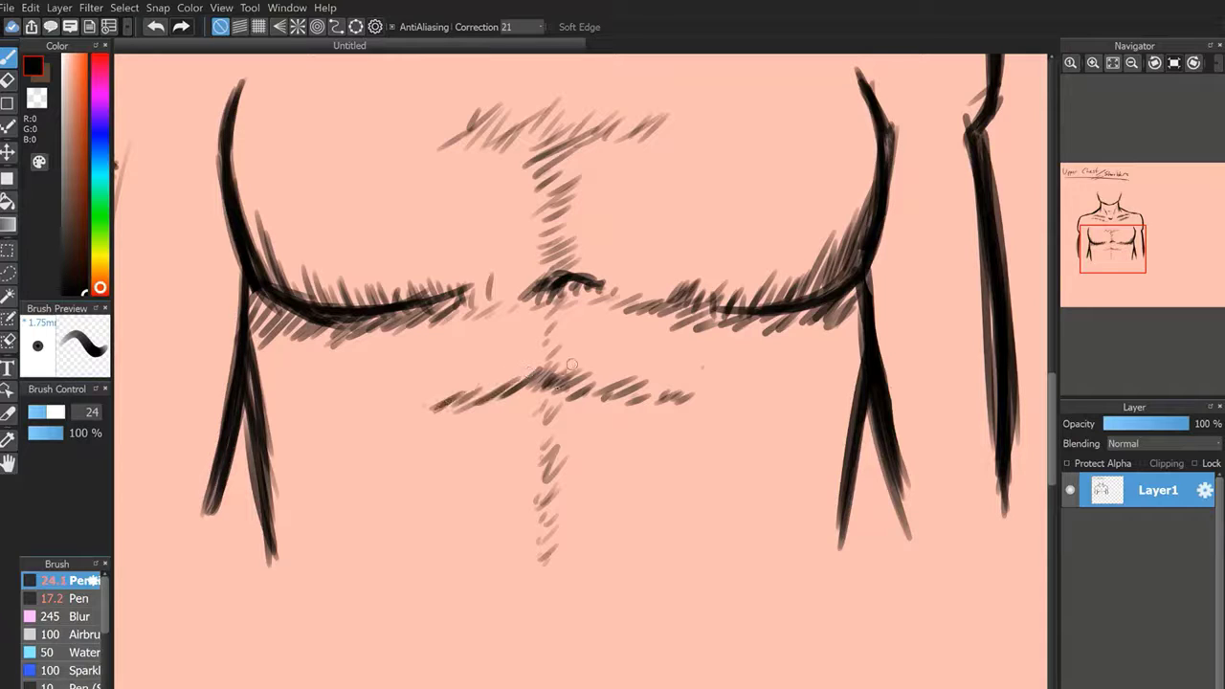
{"action": "mouse_move", "coordinate": [572, 364]}
{"action": "left_mouse_down"}
{"action": "mouse_move", "coordinate": [637, 372]}
{"action": "mouse_move", "coordinate": [678, 395]}
{"action": "left_mouse_up"}
{"action": "left_click_drag", "start_coordinate": [443, 384], "coordinate": [417, 400]}
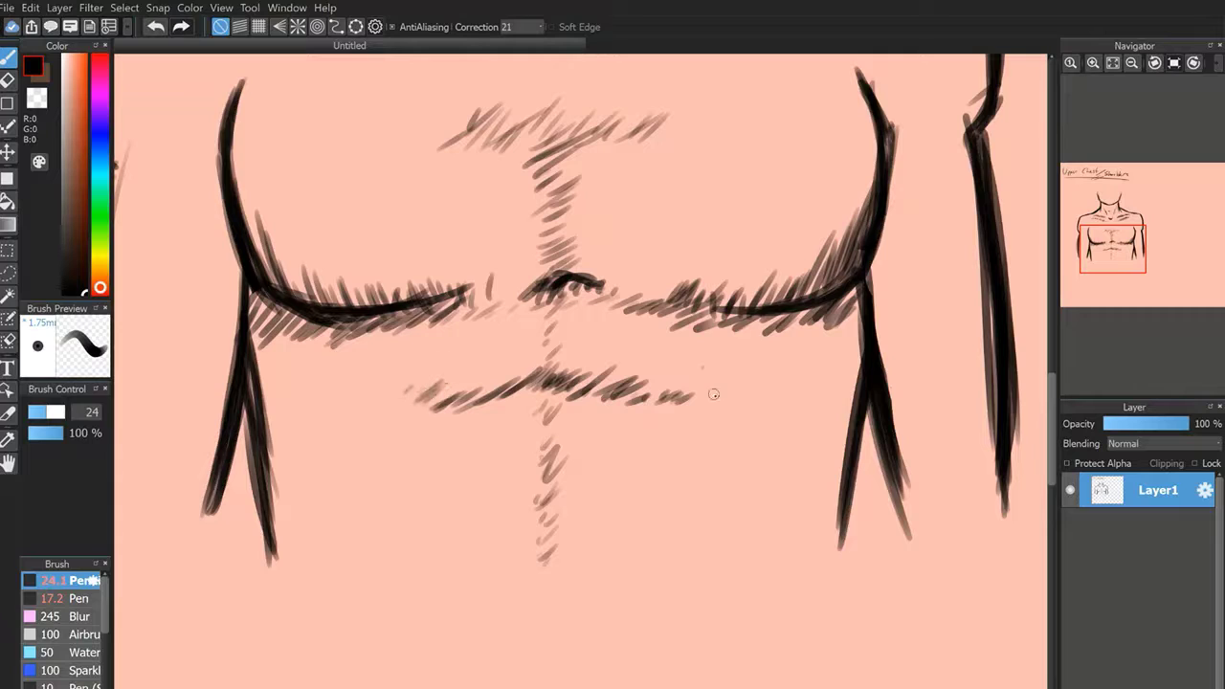
{"action": "left_click_drag", "start_coordinate": [699, 383], "coordinate": [687, 398]}
{"action": "left_click_drag", "start_coordinate": [431, 576], "coordinate": [557, 490]}
{"action": "left_click_drag", "start_coordinate": [562, 551], "coordinate": [704, 450]}
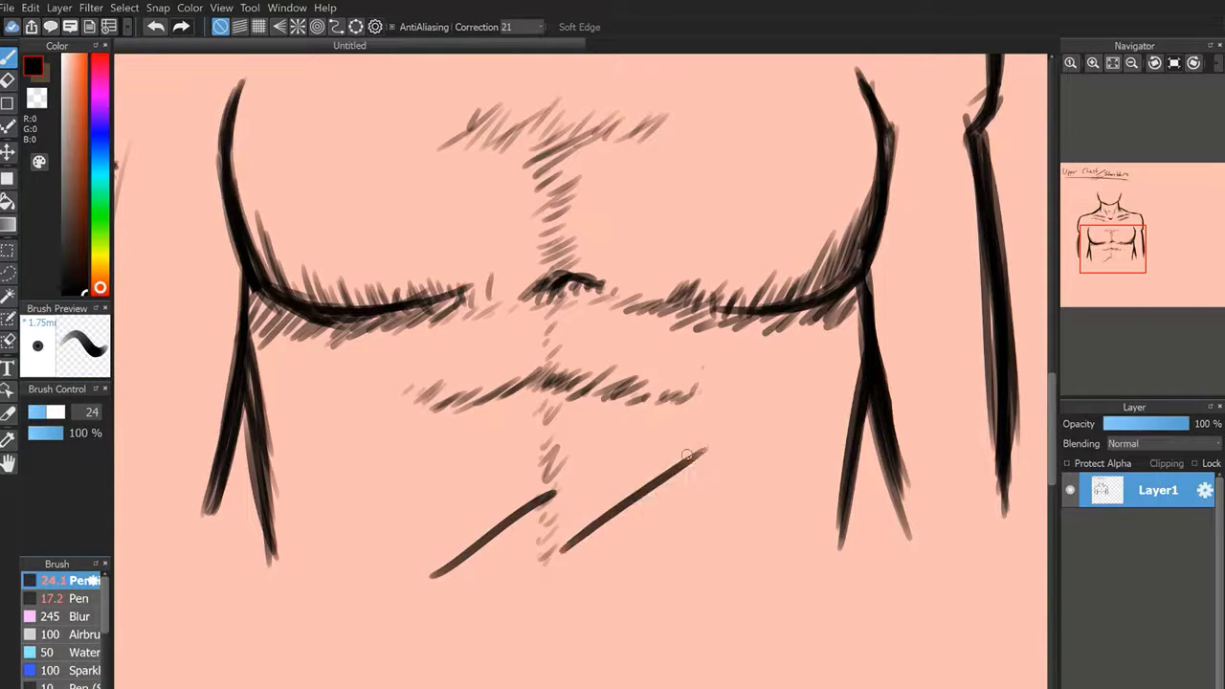
{"action": "key", "text": "ctrl+z"}
{"action": "key", "text": "ctrl+z"}
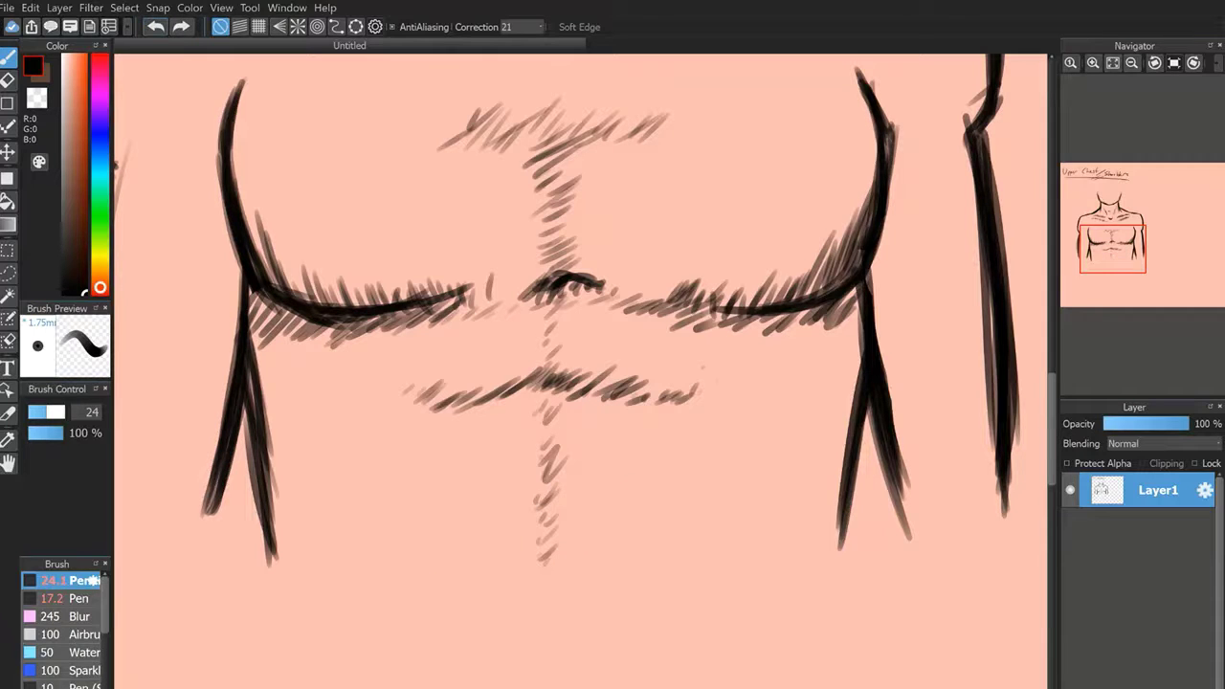
Sketch a wavy side profile of the chest and abdominal bulges in the blank area beside the figure and darken its lower part.
{"action": "left_click_drag", "start_coordinate": [1096, 265], "coordinate": [1148, 242]}
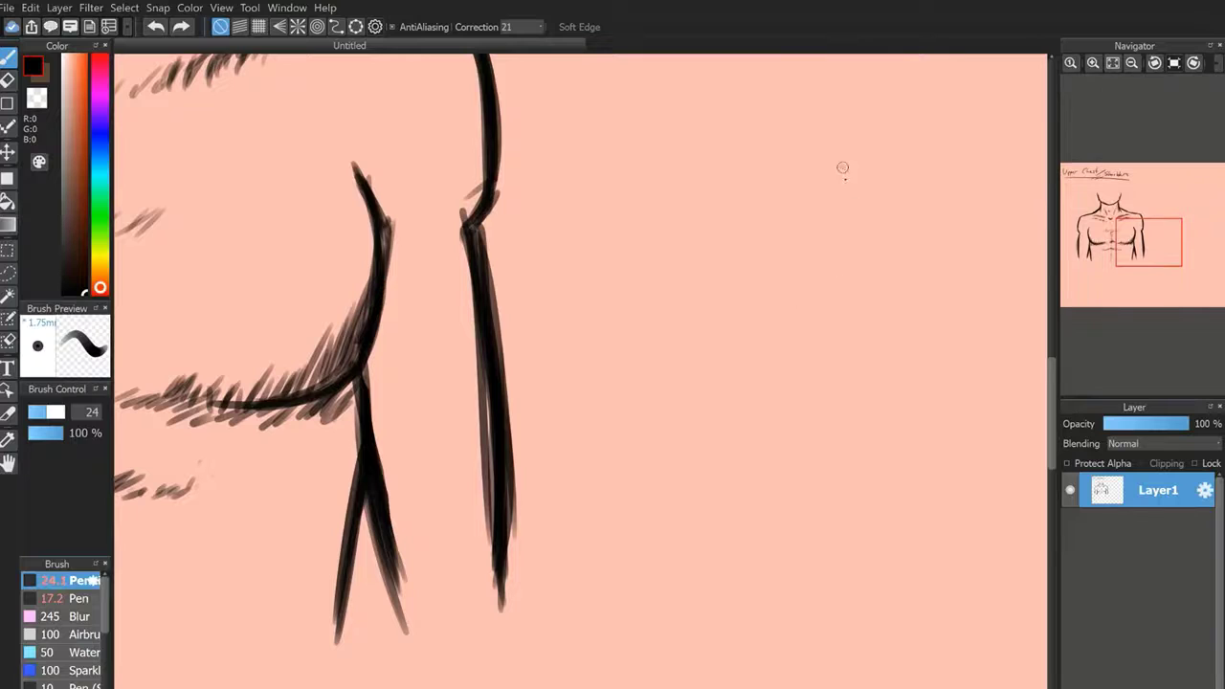
{"action": "left_click_drag", "start_coordinate": [843, 169], "coordinate": [857, 299]}
{"action": "key", "text": "ctrl+z"}
{"action": "mouse_move", "coordinate": [819, 154]}
{"action": "left_mouse_down"}
{"action": "mouse_move", "coordinate": [842, 237]}
{"action": "mouse_move", "coordinate": [802, 253]}
{"action": "mouse_move", "coordinate": [817, 303]}
{"action": "left_mouse_up"}
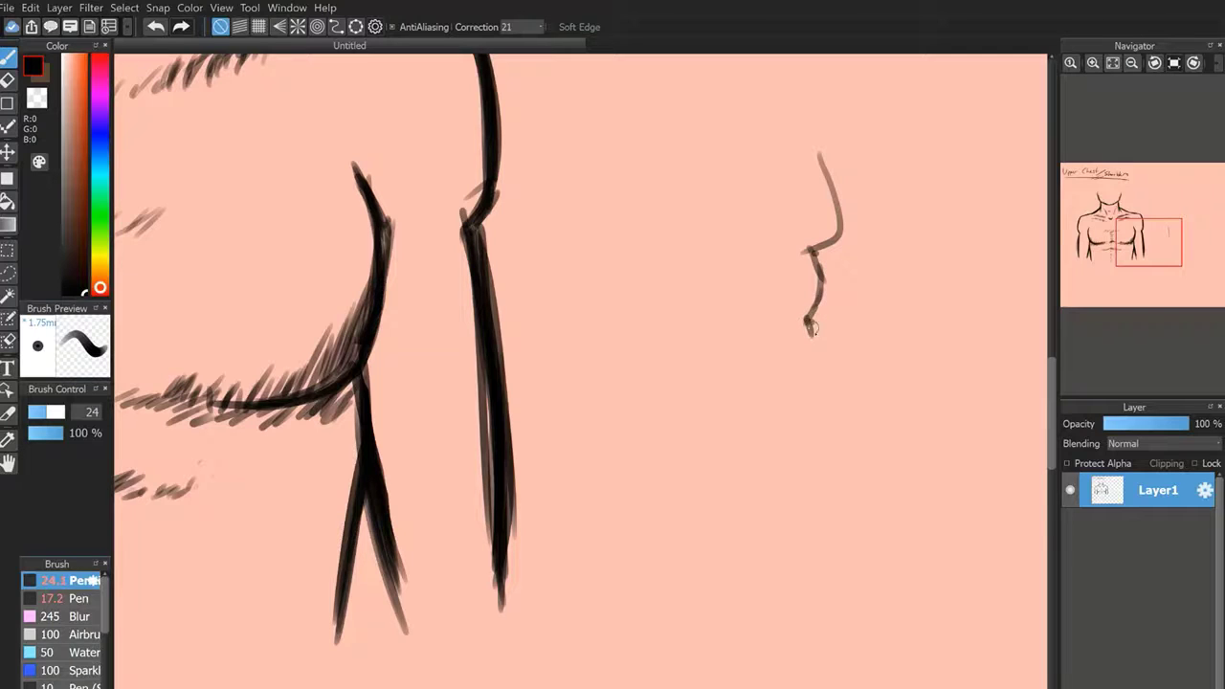
{"action": "left_click_drag", "start_coordinate": [811, 328], "coordinate": [804, 433]}
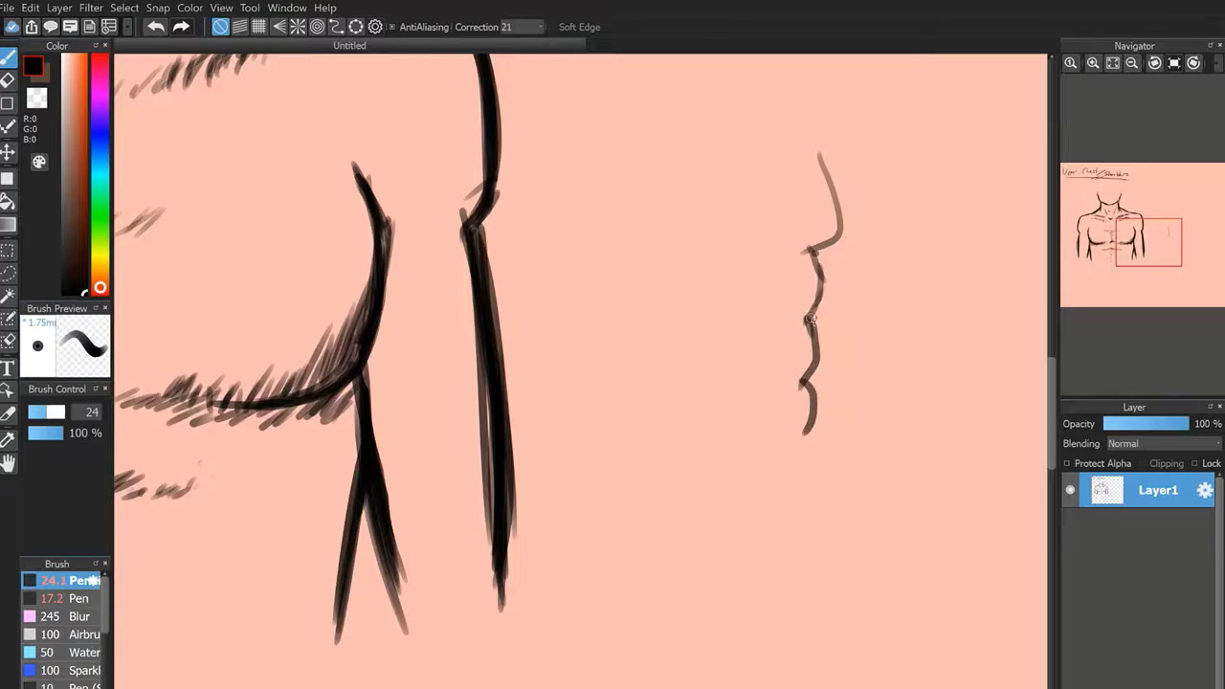
{"action": "mouse_move", "coordinate": [811, 318]}
{"action": "left_mouse_down"}
{"action": "mouse_move", "coordinate": [816, 400]}
{"action": "mouse_move", "coordinate": [807, 314]}
{"action": "left_mouse_up"}
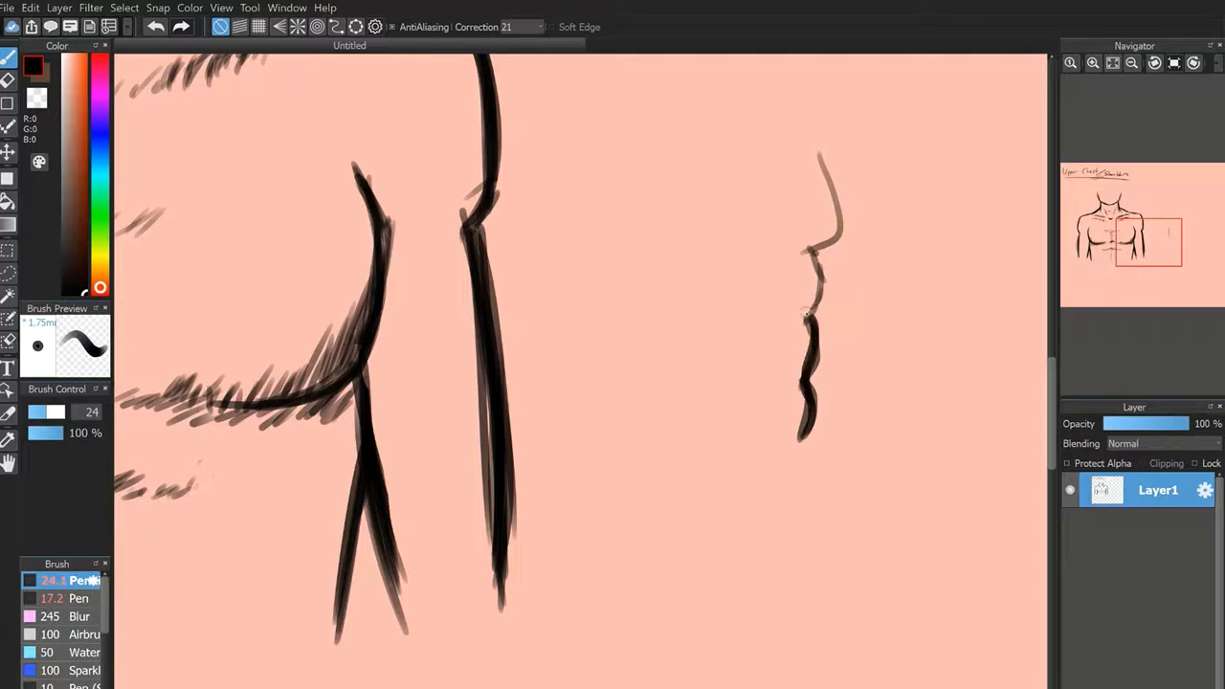
Undo all strokes of the wavy side-profile sketch.
{"action": "left_click", "coordinate": [155, 24]}
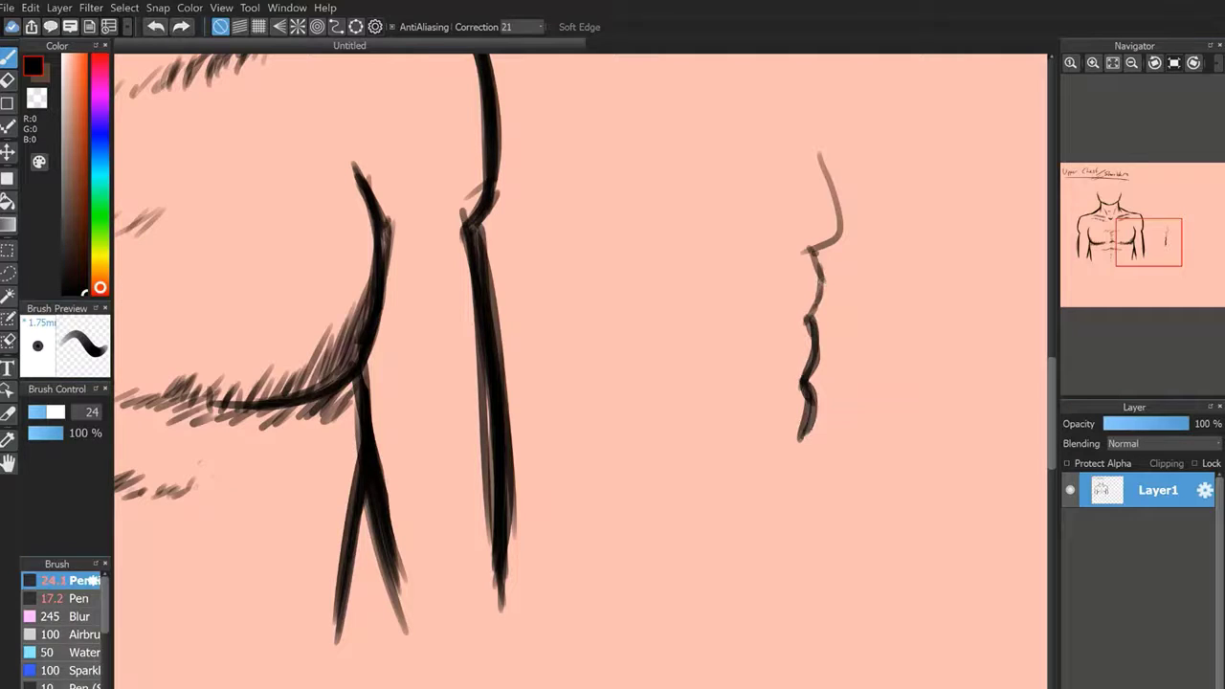
{"action": "left_click", "coordinate": [155, 24]}
{"action": "left_click", "coordinate": [155, 24]}
{"action": "left_click", "coordinate": [155, 24]}
{"action": "left_click", "coordinate": [155, 24]}
{"action": "left_click", "coordinate": [155, 26]}
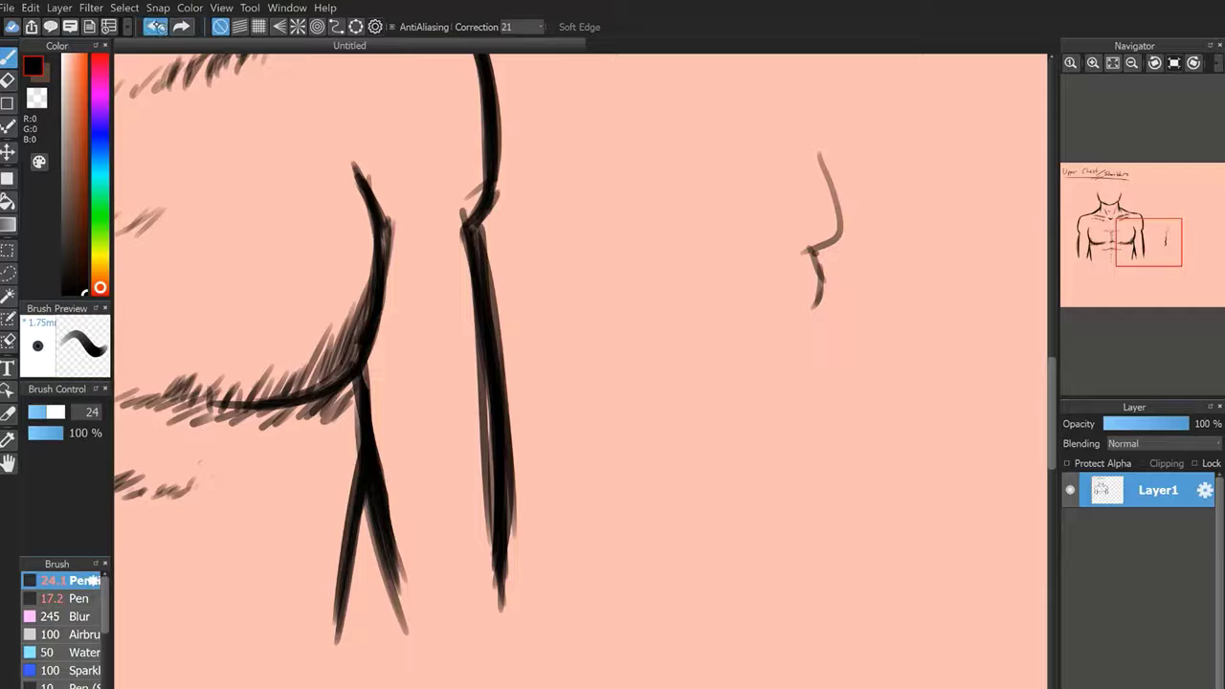
{"action": "left_click", "coordinate": [155, 26]}
{"action": "left_click", "coordinate": [155, 26]}
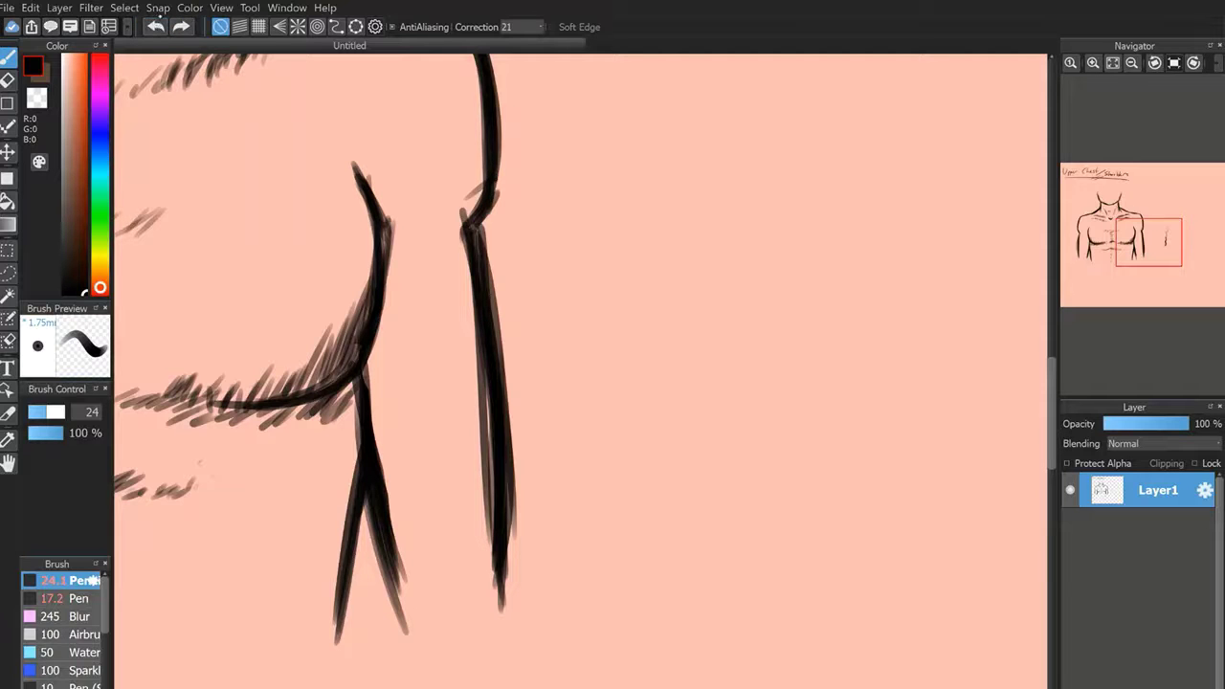
Hatch a short horizontal band across the centre line midway down the abdomen.
{"action": "left_click_drag", "start_coordinate": [1152, 241], "coordinate": [1124, 252]}
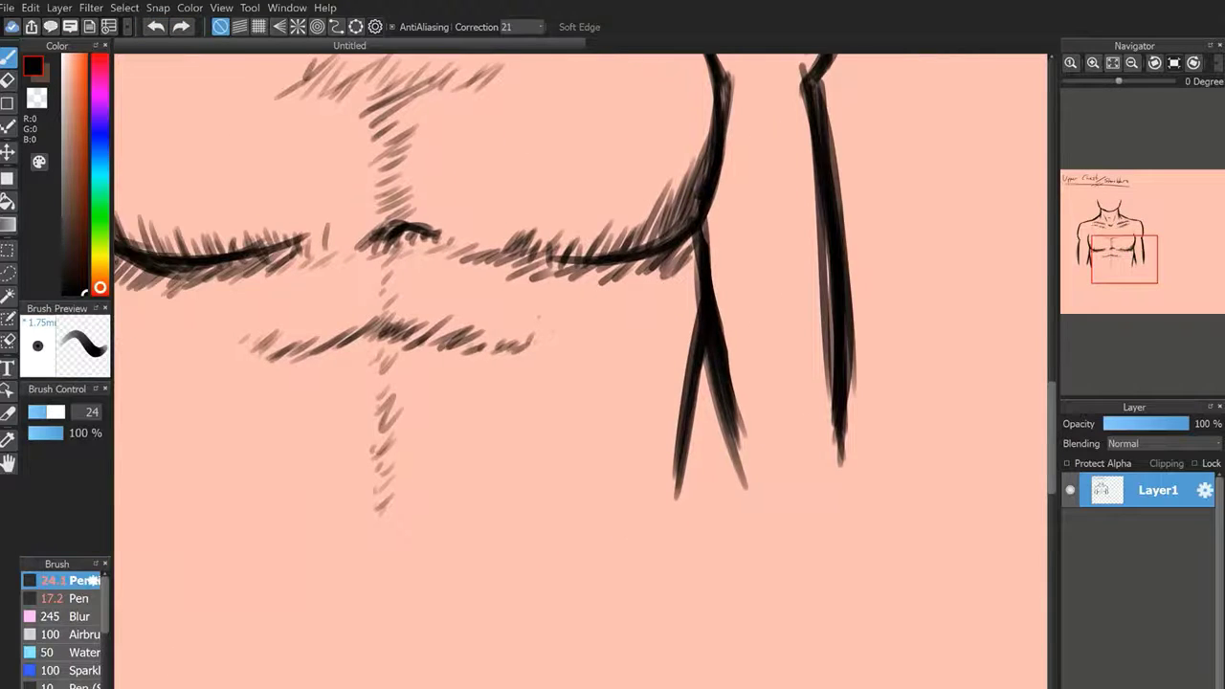
{"action": "mouse_move", "coordinate": [376, 419]}
{"action": "left_mouse_down"}
{"action": "mouse_move", "coordinate": [345, 441]}
{"action": "mouse_move", "coordinate": [394, 446]}
{"action": "left_mouse_up"}
{"action": "left_click_drag", "start_coordinate": [421, 433], "coordinate": [383, 451]}
{"action": "mouse_move", "coordinate": [383, 439]}
{"action": "left_mouse_down"}
{"action": "mouse_move", "coordinate": [355, 450]}
{"action": "mouse_move", "coordinate": [346, 439]}
{"action": "left_mouse_up"}
{"action": "left_click_drag", "start_coordinate": [360, 421], "coordinate": [324, 439]}
Hatch the right half of the lower abdominal band, curving up and outward from the bottom of the centre line.
{"action": "left_click_drag", "start_coordinate": [1135, 259], "coordinate": [1113, 264]}
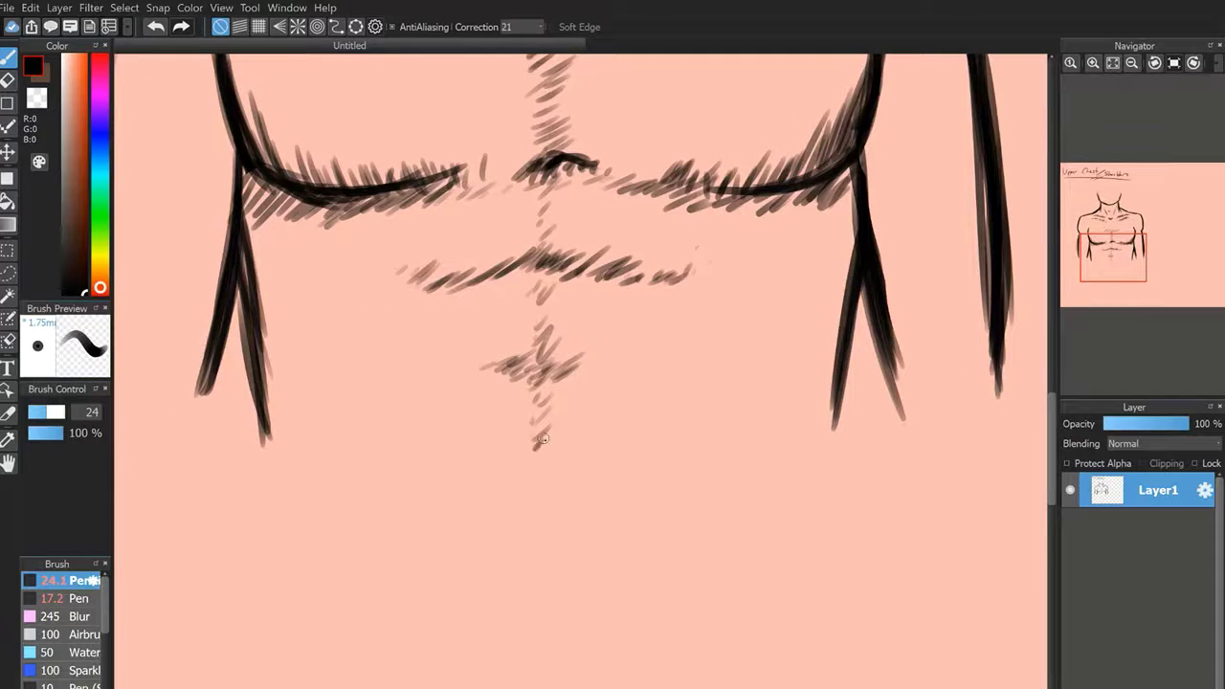
{"action": "mouse_move", "coordinate": [658, 433]}
{"action": "left_mouse_down"}
{"action": "mouse_move", "coordinate": [634, 450]}
{"action": "mouse_move", "coordinate": [658, 440]}
{"action": "left_mouse_up"}
{"action": "left_click_drag", "start_coordinate": [677, 424], "coordinate": [602, 458]}
{"action": "left_click_drag", "start_coordinate": [608, 448], "coordinate": [570, 457]}
{"action": "left_click_drag", "start_coordinate": [567, 437], "coordinate": [549, 452]}
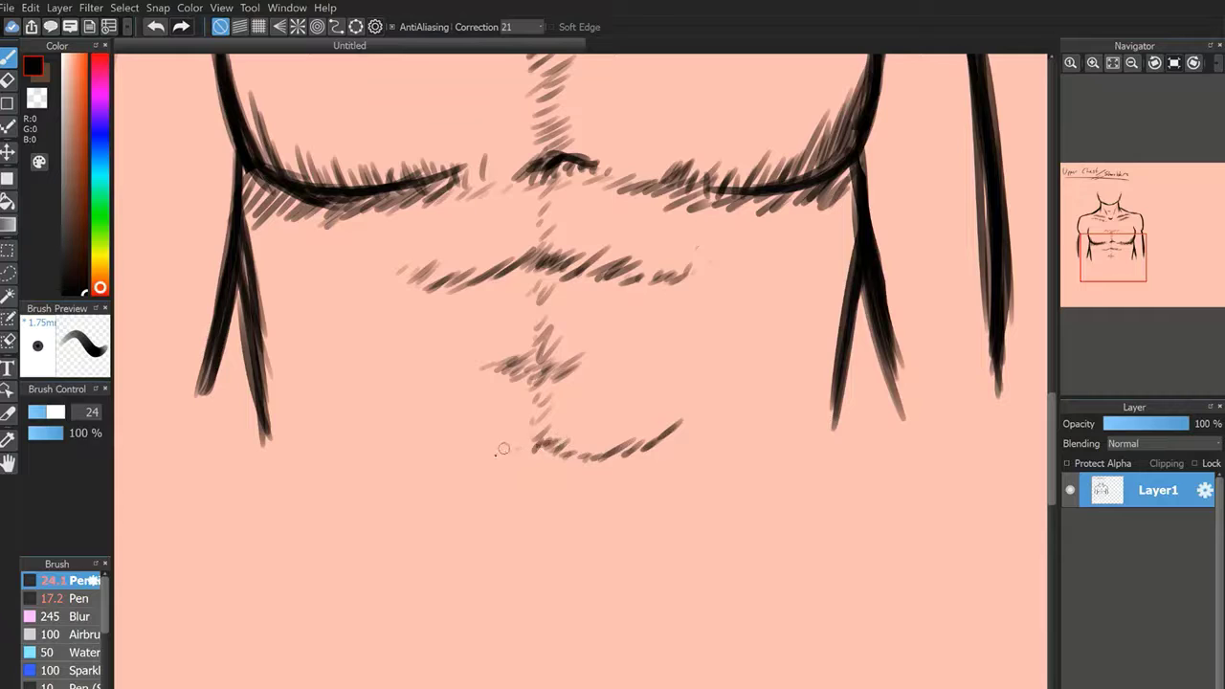
Hatch the left half of the lower abdominal band with an upturned outer end and darken the right half to match.
{"action": "mouse_move", "coordinate": [426, 411]}
{"action": "left_mouse_down"}
{"action": "mouse_move", "coordinate": [382, 439]}
{"action": "mouse_move", "coordinate": [391, 444]}
{"action": "left_mouse_up"}
{"action": "mouse_move", "coordinate": [420, 440]}
{"action": "left_mouse_down"}
{"action": "mouse_move", "coordinate": [401, 453]}
{"action": "mouse_move", "coordinate": [431, 462]}
{"action": "left_mouse_up"}
{"action": "mouse_move", "coordinate": [490, 439]}
{"action": "left_mouse_down"}
{"action": "mouse_move", "coordinate": [448, 463]}
{"action": "mouse_move", "coordinate": [471, 465]}
{"action": "left_mouse_up"}
{"action": "mouse_move", "coordinate": [524, 437]}
{"action": "left_mouse_down"}
{"action": "mouse_move", "coordinate": [496, 461]}
{"action": "mouse_move", "coordinate": [507, 455]}
{"action": "left_mouse_up"}
{"action": "left_click_drag", "start_coordinate": [519, 438], "coordinate": [433, 465]}
{"action": "left_click_drag", "start_coordinate": [453, 443], "coordinate": [394, 459]}
{"action": "left_click_drag", "start_coordinate": [408, 437], "coordinate": [374, 459]}
{"action": "left_click_drag", "start_coordinate": [578, 430], "coordinate": [546, 452]}
{"action": "left_click_drag", "start_coordinate": [586, 432], "coordinate": [554, 460]}
{"action": "mouse_move", "coordinate": [604, 439]}
{"action": "left_mouse_down"}
{"action": "mouse_move", "coordinate": [570, 464]}
{"action": "mouse_move", "coordinate": [597, 459]}
{"action": "left_mouse_up"}
{"action": "left_click_drag", "start_coordinate": [657, 429], "coordinate": [624, 453]}
On a new layer, draw two stacked guide boxes over the abdomen, a vertical centre line and two ovals around the lower box.
{"action": "key", "text": "ctrl+shift+n"}
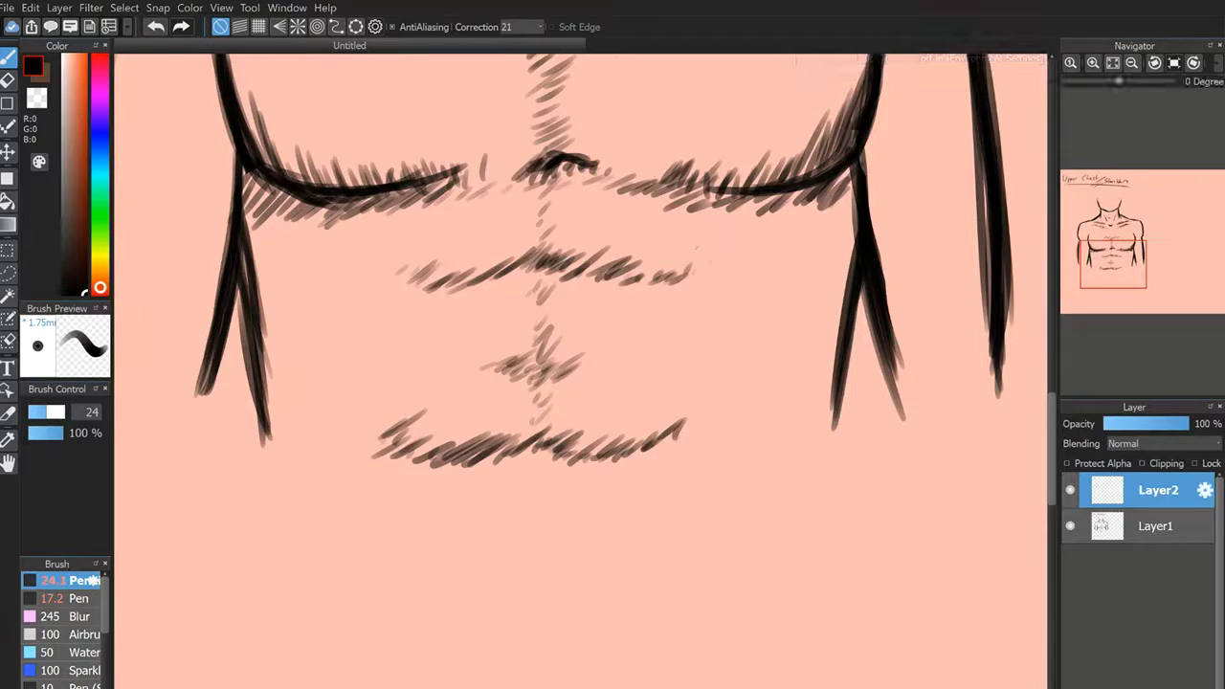
{"action": "mouse_move", "coordinate": [421, 182]}
{"action": "left_mouse_down"}
{"action": "mouse_move", "coordinate": [410, 280]}
{"action": "mouse_move", "coordinate": [688, 272]}
{"action": "mouse_move", "coordinate": [650, 185]}
{"action": "mouse_move", "coordinate": [419, 209]}
{"action": "mouse_move", "coordinate": [684, 272]}
{"action": "mouse_move", "coordinate": [450, 182]}
{"action": "mouse_move", "coordinate": [421, 279]}
{"action": "mouse_move", "coordinate": [672, 201]}
{"action": "mouse_move", "coordinate": [390, 201]}
{"action": "left_mouse_up"}
{"action": "mouse_move", "coordinate": [422, 302]}
{"action": "left_mouse_down"}
{"action": "mouse_move", "coordinate": [399, 350]}
{"action": "mouse_move", "coordinate": [425, 446]}
{"action": "mouse_move", "coordinate": [664, 306]}
{"action": "mouse_move", "coordinate": [424, 302]}
{"action": "mouse_move", "coordinate": [605, 459]}
{"action": "mouse_move", "coordinate": [583, 275]}
{"action": "mouse_move", "coordinate": [371, 313]}
{"action": "left_mouse_up"}
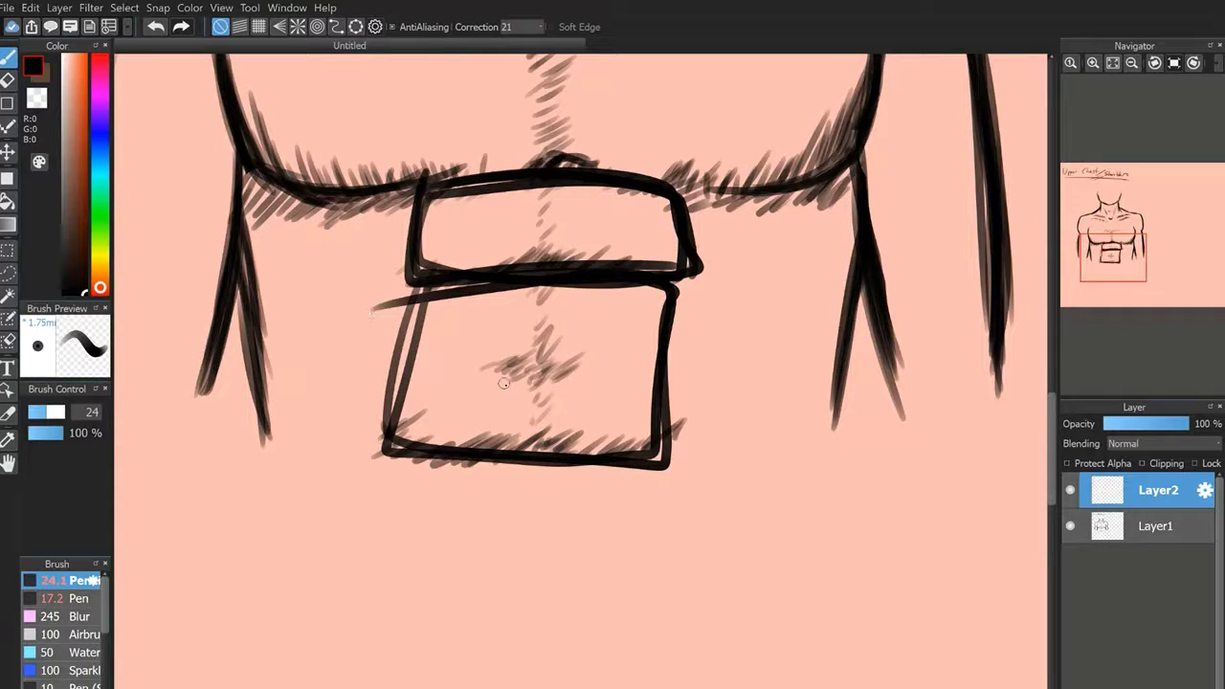
{"action": "left_click_drag", "start_coordinate": [547, 148], "coordinate": [547, 506]}
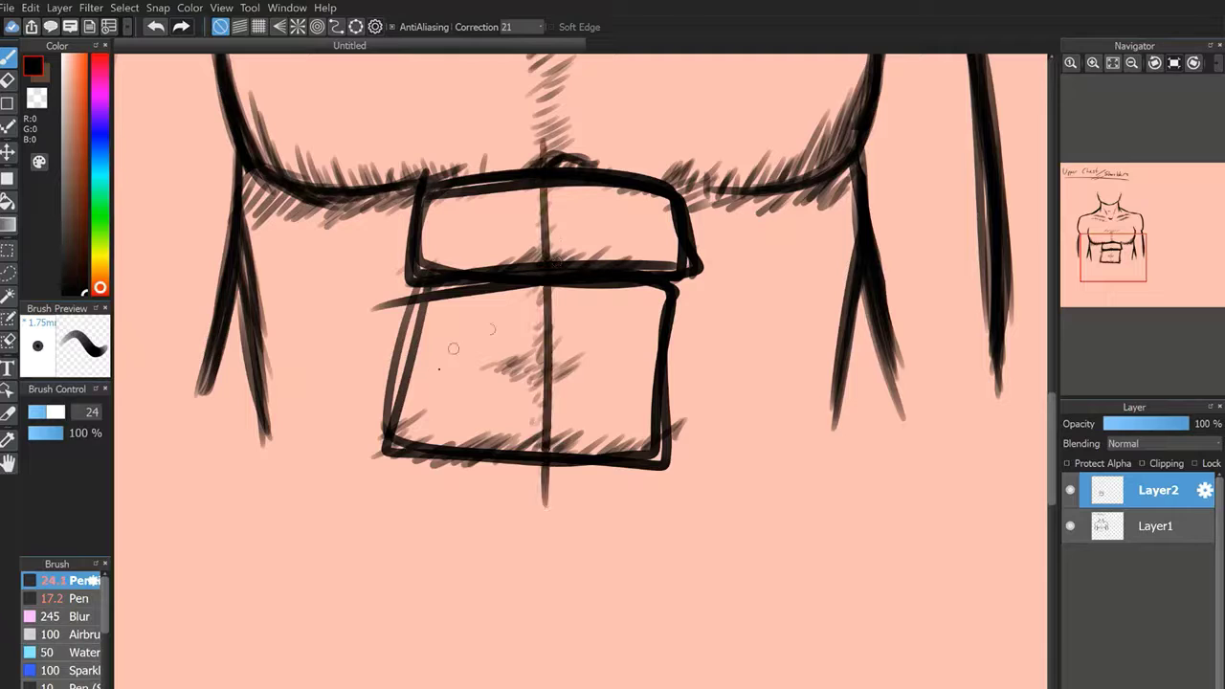
{"action": "mouse_move", "coordinate": [575, 265]}
{"action": "left_mouse_down"}
{"action": "mouse_move", "coordinate": [550, 411]}
{"action": "mouse_move", "coordinate": [603, 455]}
{"action": "mouse_move", "coordinate": [552, 392]}
{"action": "left_mouse_up"}
{"action": "mouse_move", "coordinate": [386, 340]}
{"action": "left_mouse_down"}
{"action": "mouse_move", "coordinate": [421, 299]}
{"action": "mouse_move", "coordinate": [530, 286]}
{"action": "left_mouse_up"}
{"action": "left_click_drag", "start_coordinate": [577, 366], "coordinate": [505, 366]}
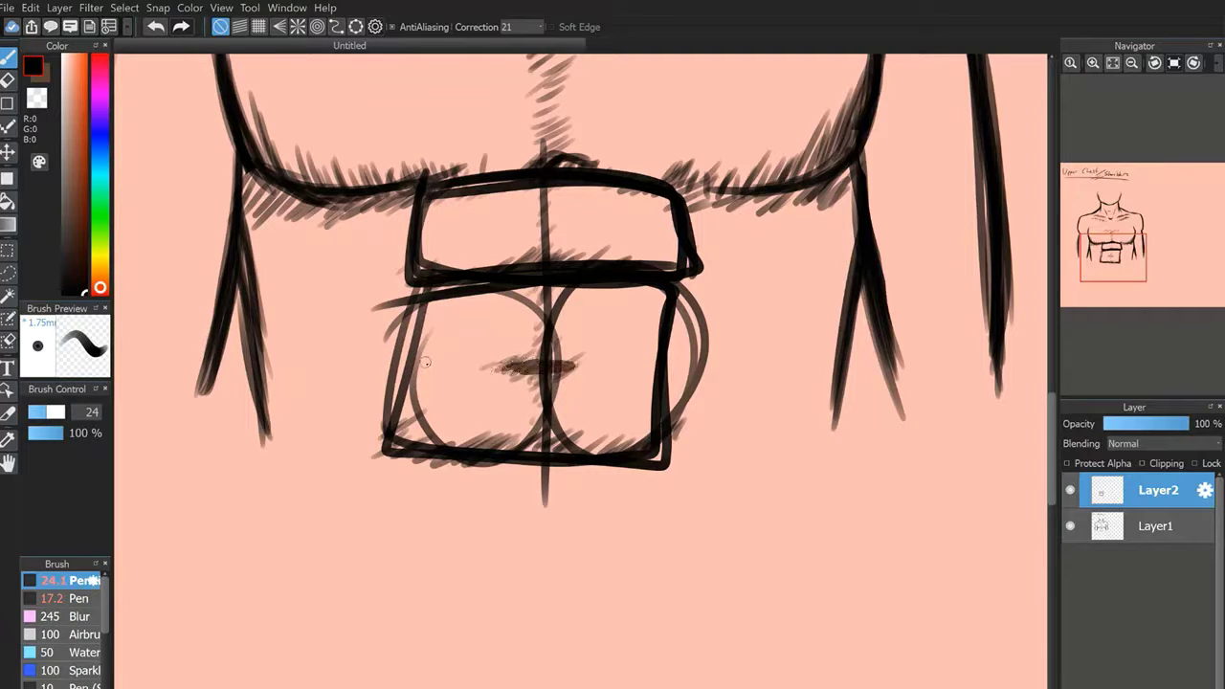
{"action": "left_click_drag", "start_coordinate": [419, 363], "coordinate": [659, 359]}
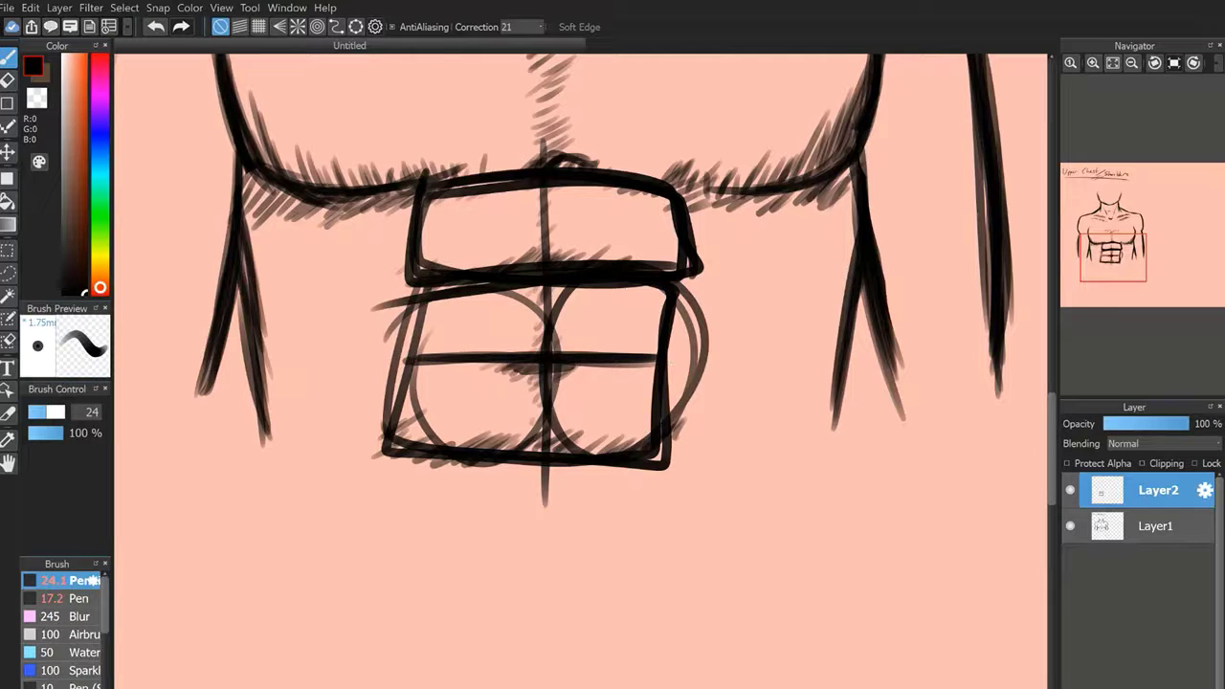
{"action": "left_click", "coordinate": [156, 27]}
{"action": "left_click", "coordinate": [156, 26]}
{"action": "left_click", "coordinate": [156, 27]}
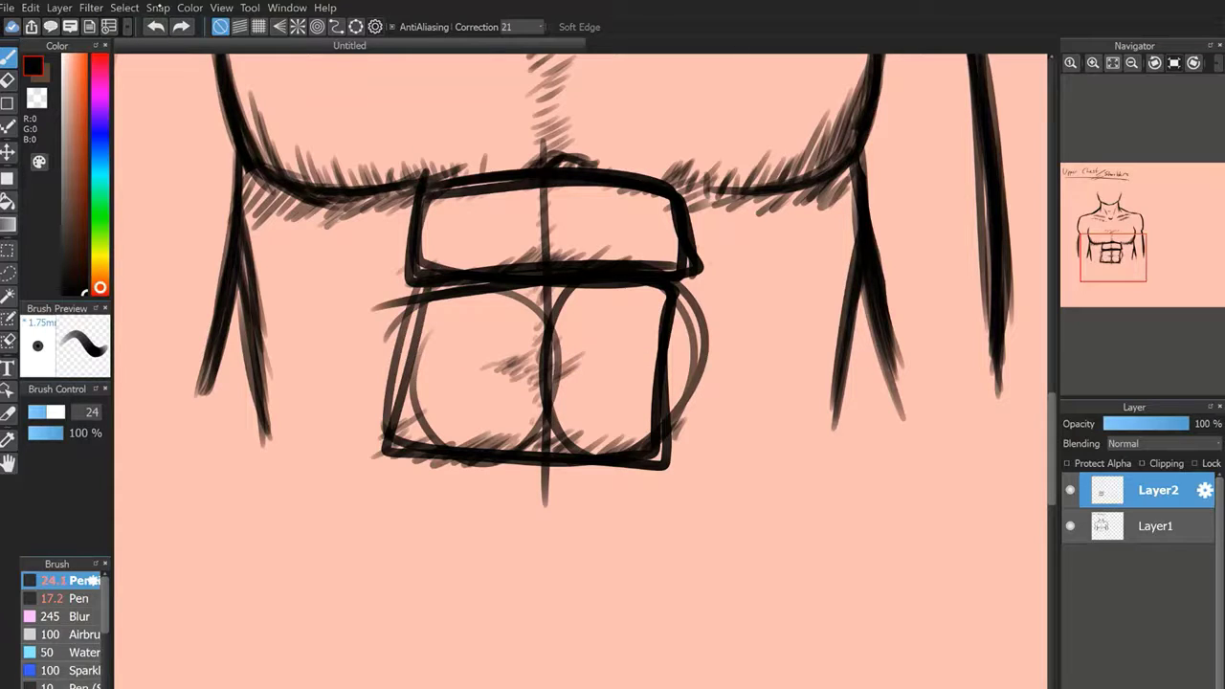
Hide Layer2 with the abdominal guide shapes.
{"action": "left_click", "coordinate": [1070, 490]}
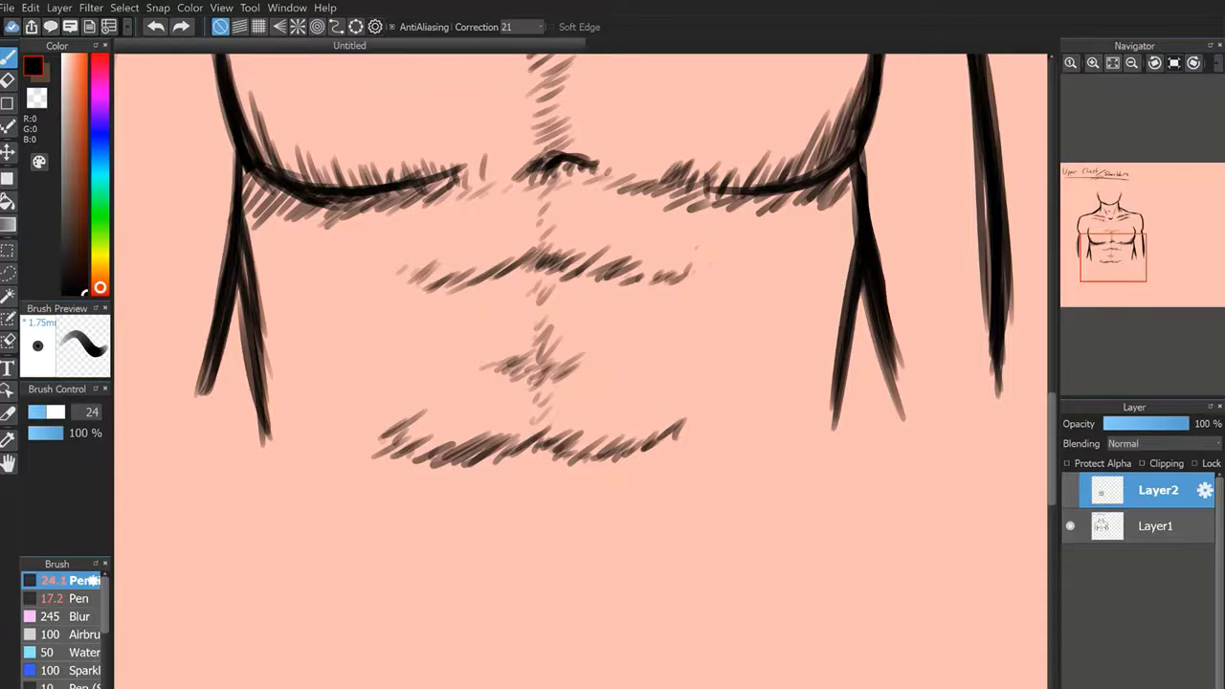
On Layer1, hatch the right side of the torso with diagonal strokes from the outer pectoral corner down along the side line.
{"action": "left_click_drag", "start_coordinate": [1124, 238], "coordinate": [1125, 249]}
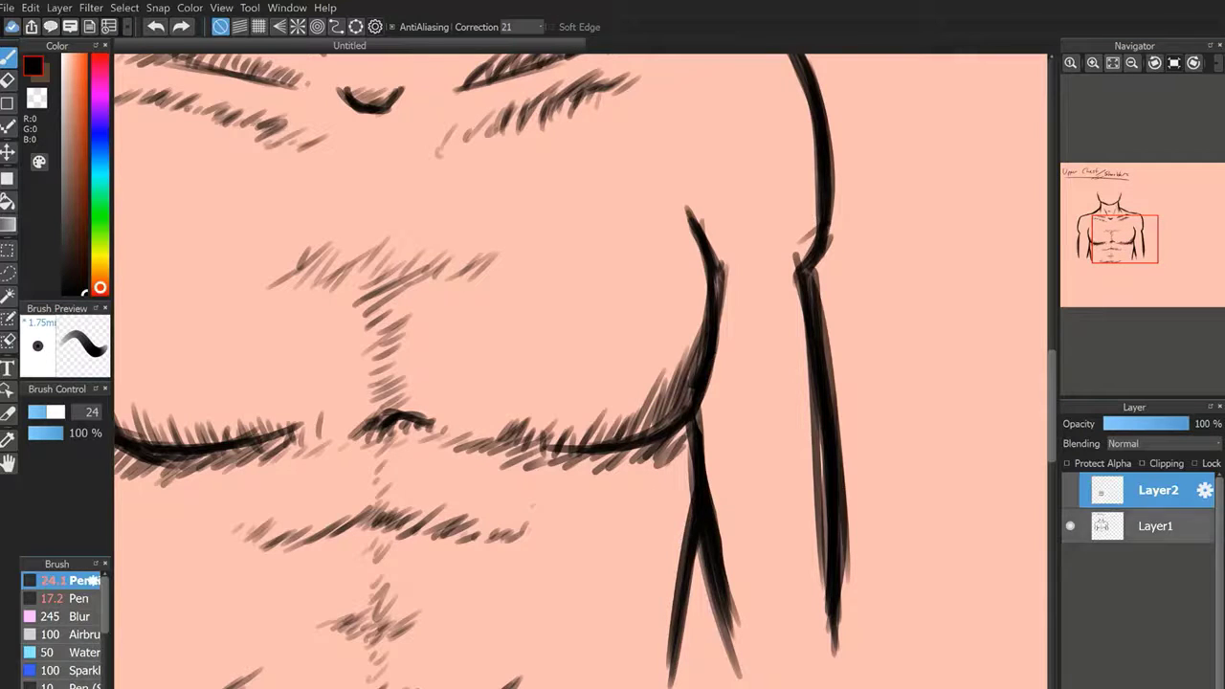
{"action": "left_click", "coordinate": [1156, 526]}
{"action": "left_click_drag", "start_coordinate": [683, 430], "coordinate": [641, 484]}
{"action": "left_click_drag", "start_coordinate": [689, 448], "coordinate": [649, 502]}
{"action": "mouse_move", "coordinate": [689, 474]}
{"action": "left_mouse_down"}
{"action": "mouse_move", "coordinate": [651, 527]}
{"action": "mouse_move", "coordinate": [660, 536]}
{"action": "left_mouse_up"}
{"action": "mouse_move", "coordinate": [686, 516]}
{"action": "left_mouse_down"}
{"action": "mouse_move", "coordinate": [654, 575]}
{"action": "mouse_move", "coordinate": [650, 681]}
{"action": "left_mouse_up"}
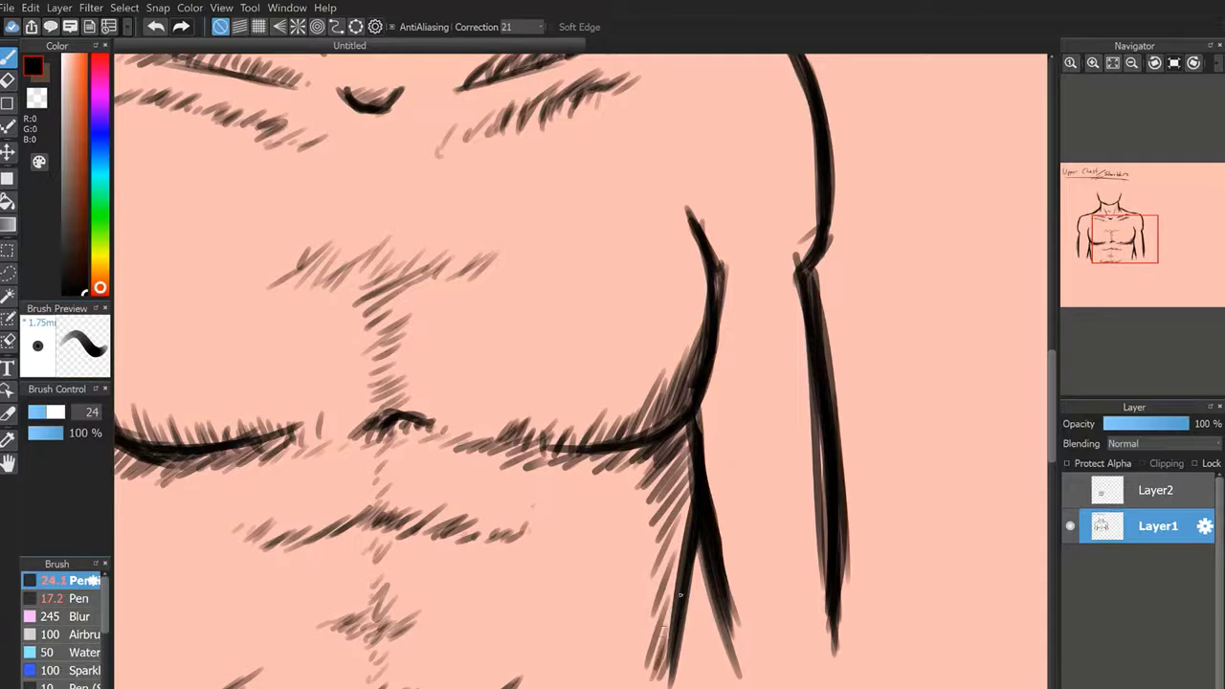
{"action": "left_click_drag", "start_coordinate": [685, 588], "coordinate": [652, 647]}
{"action": "left_click_drag", "start_coordinate": [686, 526], "coordinate": [669, 545]}
{"action": "left_click_drag", "start_coordinate": [689, 499], "coordinate": [661, 551]}
{"action": "left_click_drag", "start_coordinate": [690, 484], "coordinate": [664, 522]}
{"action": "left_click_drag", "start_coordinate": [690, 437], "coordinate": [661, 477]}
{"action": "left_click_drag", "start_coordinate": [680, 429], "coordinate": [639, 471]}
{"action": "mouse_move", "coordinate": [675, 461]}
{"action": "left_mouse_down"}
{"action": "mouse_move", "coordinate": [622, 501]}
{"action": "mouse_move", "coordinate": [628, 517]}
{"action": "left_mouse_up"}
{"action": "mouse_move", "coordinate": [678, 486]}
{"action": "left_mouse_down"}
{"action": "mouse_move", "coordinate": [628, 532]}
{"action": "mouse_move", "coordinate": [619, 577]}
{"action": "left_mouse_up"}
{"action": "mouse_move", "coordinate": [664, 555]}
{"action": "left_mouse_down"}
{"action": "mouse_move", "coordinate": [630, 597]}
{"action": "mouse_move", "coordinate": [635, 630]}
{"action": "left_mouse_up"}
{"action": "mouse_move", "coordinate": [661, 614]}
{"action": "left_mouse_down"}
{"action": "mouse_move", "coordinate": [625, 662]}
{"action": "mouse_move", "coordinate": [633, 675]}
{"action": "left_mouse_up"}
{"action": "left_click_drag", "start_coordinate": [660, 653], "coordinate": [638, 685]}
Hatch the left side of the torso from the armpit down, continuing the strokes inward beneath the left pectoral.
{"action": "left_click_drag", "start_coordinate": [1131, 260], "coordinate": [1102, 254]}
{"action": "left_click_drag", "start_coordinate": [404, 234], "coordinate": [427, 287]}
{"action": "left_click_drag", "start_coordinate": [400, 250], "coordinate": [438, 325]}
{"action": "mouse_move", "coordinate": [402, 247]}
{"action": "left_mouse_down"}
{"action": "mouse_move", "coordinate": [440, 335]}
{"action": "mouse_move", "coordinate": [438, 325]}
{"action": "left_mouse_up"}
{"action": "mouse_move", "coordinate": [406, 229]}
{"action": "left_mouse_down"}
{"action": "mouse_move", "coordinate": [440, 302]}
{"action": "mouse_move", "coordinate": [444, 288]}
{"action": "left_mouse_up"}
{"action": "mouse_move", "coordinate": [414, 245]}
{"action": "left_mouse_down"}
{"action": "mouse_move", "coordinate": [442, 306]}
{"action": "mouse_move", "coordinate": [436, 343]}
{"action": "left_mouse_up"}
{"action": "left_click_drag", "start_coordinate": [405, 295], "coordinate": [455, 396]}
{"action": "left_click_drag", "start_coordinate": [411, 338], "coordinate": [458, 421]}
{"action": "left_click_drag", "start_coordinate": [417, 374], "coordinate": [449, 438]}
{"action": "left_click_drag", "start_coordinate": [422, 385], "coordinate": [465, 509]}
{"action": "mouse_move", "coordinate": [424, 473]}
{"action": "left_mouse_down"}
{"action": "mouse_move", "coordinate": [470, 535]}
{"action": "mouse_move", "coordinate": [459, 503]}
{"action": "left_mouse_up"}
{"action": "mouse_move", "coordinate": [423, 438]}
{"action": "left_mouse_down"}
{"action": "mouse_move", "coordinate": [470, 503]}
{"action": "mouse_move", "coordinate": [472, 486]}
{"action": "left_mouse_up"}
{"action": "mouse_move", "coordinate": [421, 393]}
{"action": "left_mouse_down"}
{"action": "mouse_move", "coordinate": [462, 465]}
{"action": "mouse_move", "coordinate": [469, 455]}
{"action": "left_mouse_up"}
{"action": "left_click_drag", "start_coordinate": [429, 373], "coordinate": [473, 435]}
{"action": "left_click_drag", "start_coordinate": [417, 335], "coordinate": [470, 428]}
{"action": "left_click_drag", "start_coordinate": [421, 331], "coordinate": [463, 397]}
{"action": "left_click_drag", "start_coordinate": [407, 294], "coordinate": [456, 372]}
{"action": "mouse_move", "coordinate": [417, 274]}
{"action": "left_mouse_down"}
{"action": "mouse_move", "coordinate": [460, 335]}
{"action": "mouse_move", "coordinate": [469, 327]}
{"action": "left_mouse_up"}
{"action": "left_click_drag", "start_coordinate": [428, 251], "coordinate": [488, 314]}
{"action": "mouse_move", "coordinate": [454, 250]}
{"action": "left_mouse_down"}
{"action": "mouse_move", "coordinate": [497, 301]}
{"action": "mouse_move", "coordinate": [504, 291]}
{"action": "left_mouse_up"}
{"action": "left_click_drag", "start_coordinate": [490, 249], "coordinate": [523, 282]}
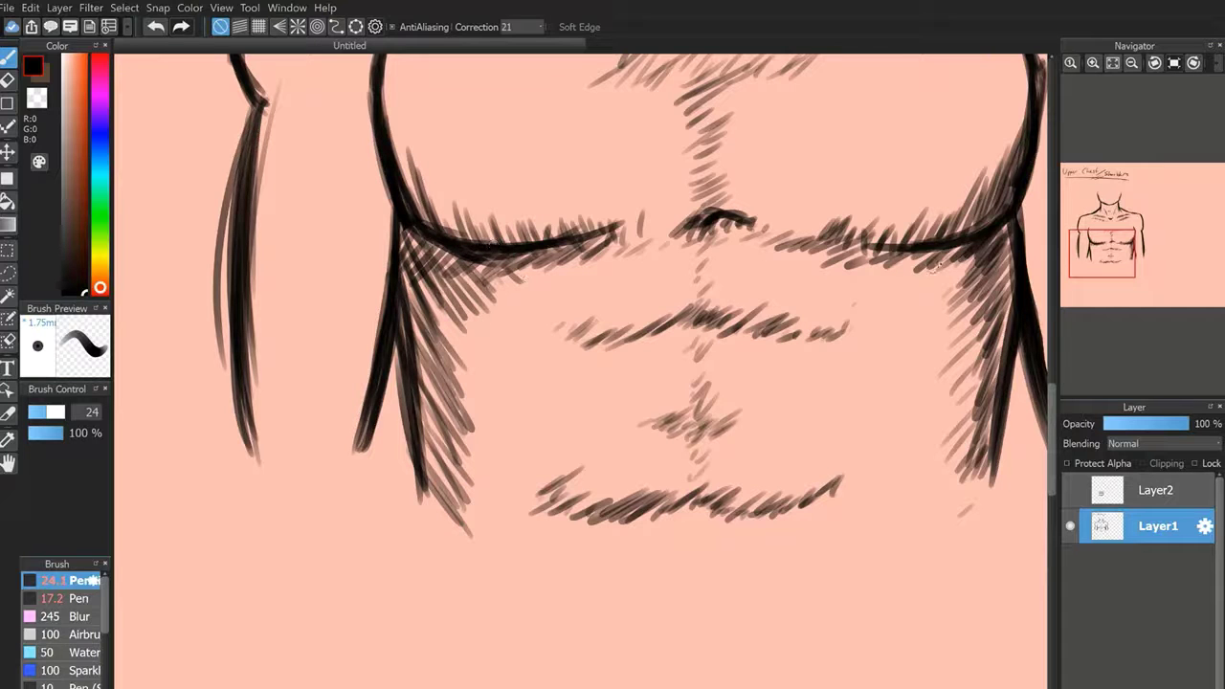
Add more hatching beneath the outer end of the right pectoral and onto the upper torso side.
{"action": "left_click_drag", "start_coordinate": [932, 252], "coordinate": [888, 282]}
{"action": "left_click_drag", "start_coordinate": [963, 251], "coordinate": [915, 285]}
{"action": "left_click_drag", "start_coordinate": [985, 255], "coordinate": [942, 290]}
{"action": "mouse_move", "coordinate": [978, 275]}
{"action": "left_mouse_down"}
{"action": "mouse_move", "coordinate": [940, 303]}
{"action": "mouse_move", "coordinate": [944, 329]}
{"action": "left_mouse_up"}
{"action": "left_click_drag", "start_coordinate": [980, 331], "coordinate": [976, 365]}
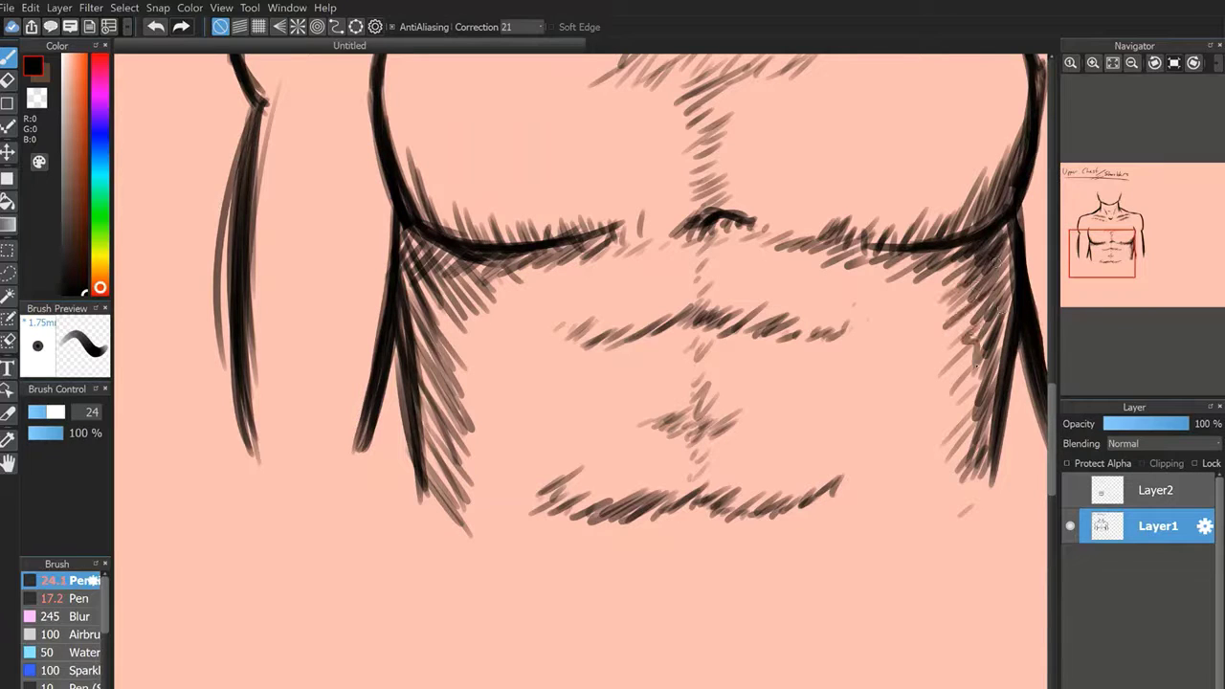
Erase the outer outline of the right arm from the shoulder corner downward.
{"action": "left_click_drag", "start_coordinate": [1109, 262], "coordinate": [1129, 242]}
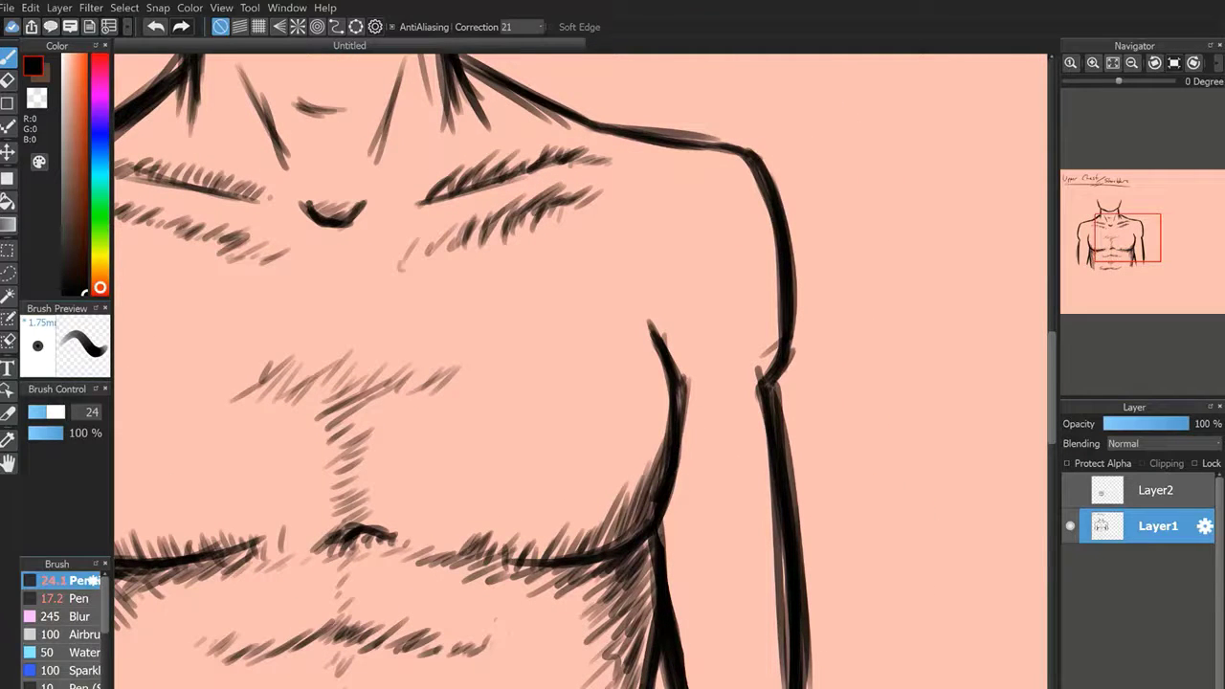
{"action": "key", "text": "e"}
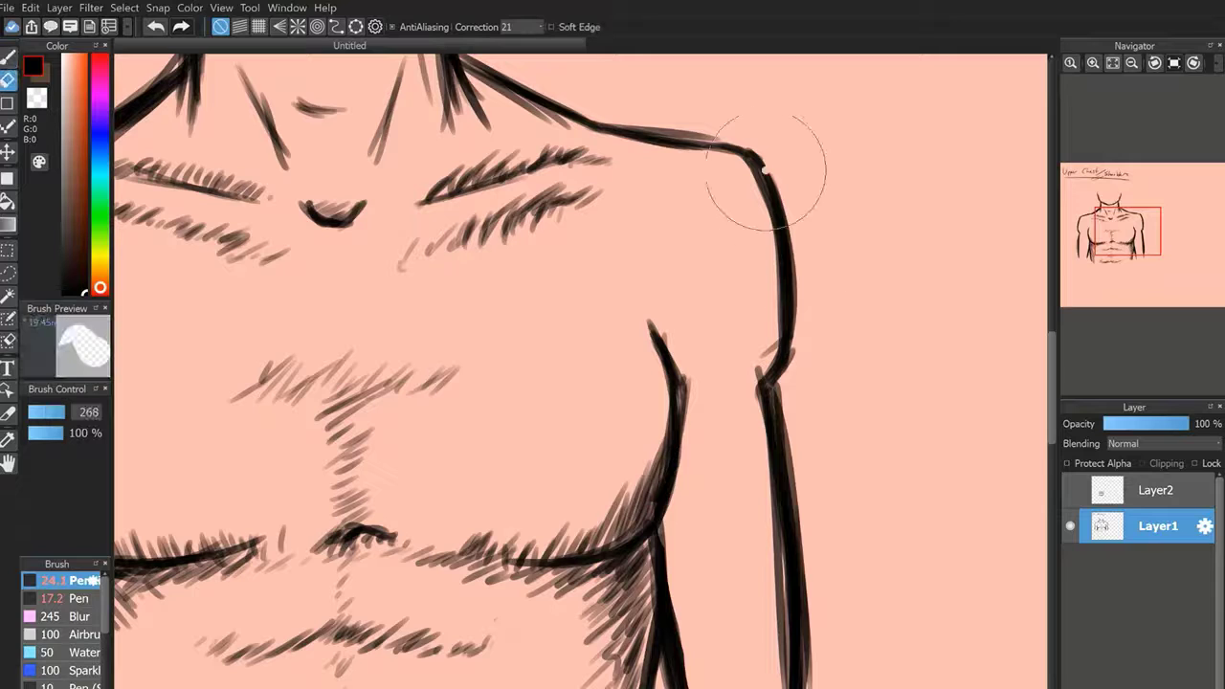
{"action": "mouse_move", "coordinate": [765, 173]}
{"action": "left_mouse_down"}
{"action": "mouse_move", "coordinate": [793, 297]}
{"action": "mouse_move", "coordinate": [791, 682]}
{"action": "left_mouse_up"}
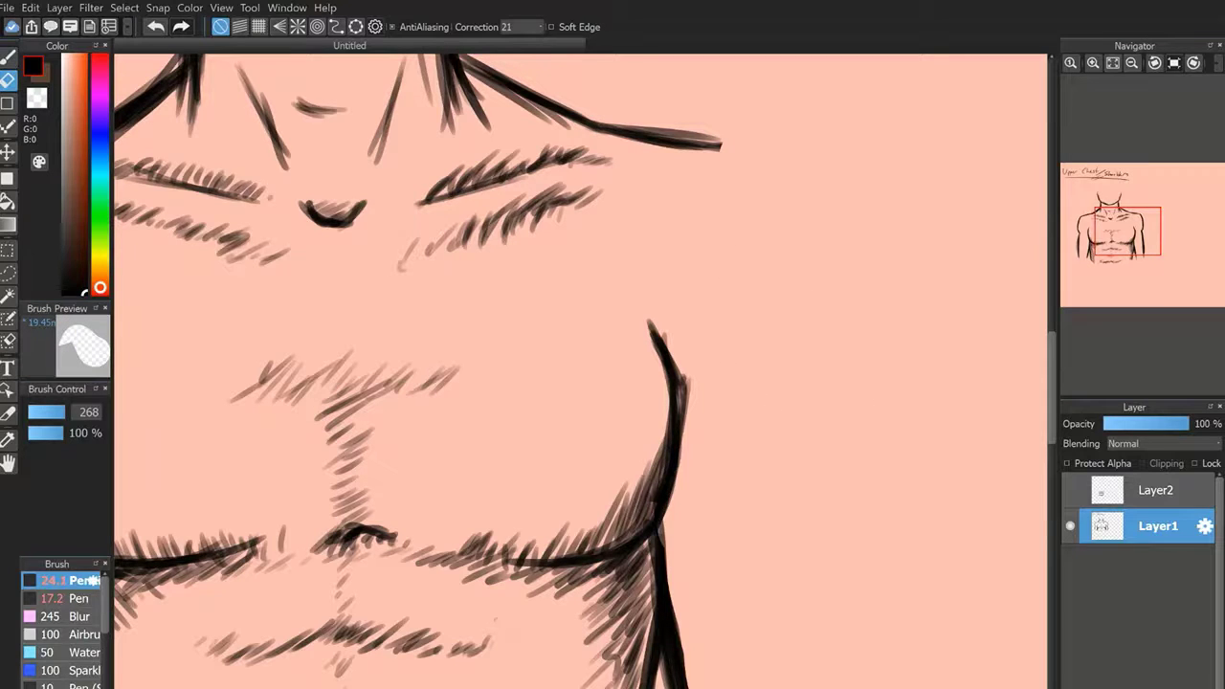
Redraw the right shoulder outline farther out, curving from the shoulder line down the outside of the deltoid.
{"action": "key", "text": "b"}
{"action": "left_click_drag", "start_coordinate": [731, 154], "coordinate": [755, 156]}
{"action": "left_click_drag", "start_coordinate": [706, 148], "coordinate": [755, 155]}
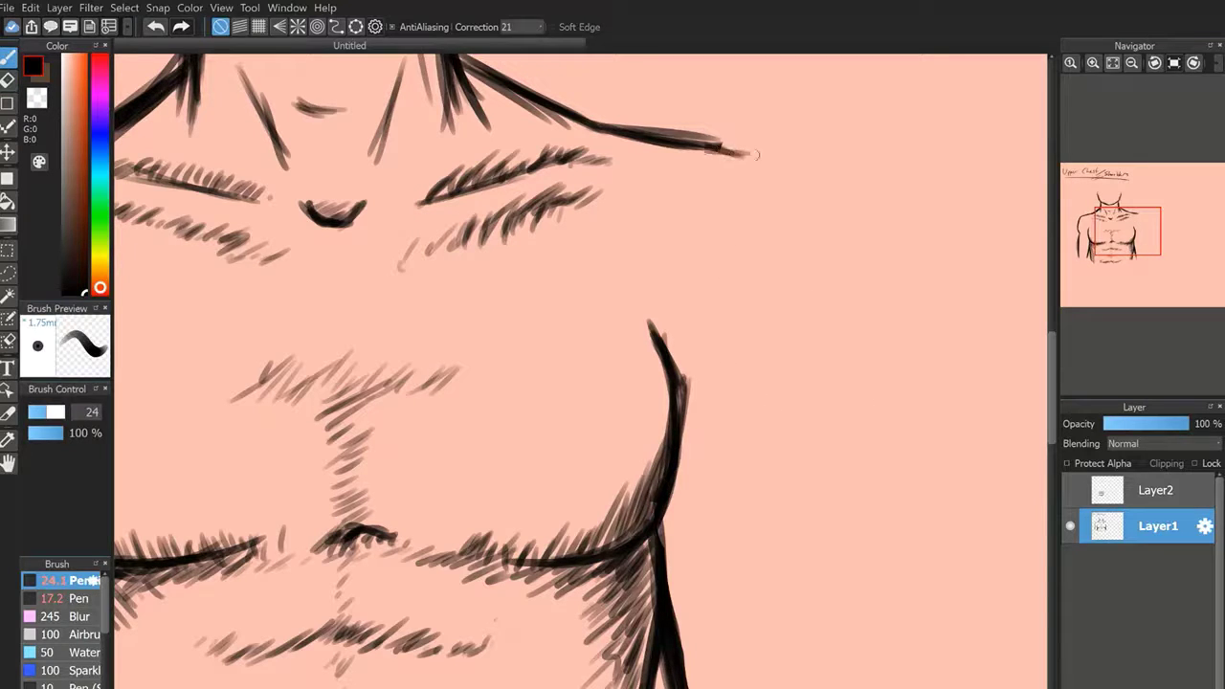
{"action": "mouse_move", "coordinate": [1116, 236]}
{"action": "left_mouse_down"}
{"action": "mouse_move", "coordinate": [1104, 238]}
{"action": "mouse_move", "coordinate": [1122, 240]}
{"action": "left_mouse_up"}
{"action": "left_click_drag", "start_coordinate": [817, 180], "coordinate": [858, 195]}
{"action": "mouse_move", "coordinate": [813, 179]}
{"action": "left_mouse_down"}
{"action": "mouse_move", "coordinate": [860, 196]}
{"action": "mouse_move", "coordinate": [862, 212]}
{"action": "left_mouse_up"}
{"action": "left_click_drag", "start_coordinate": [862, 225], "coordinate": [865, 237]}
{"action": "left_click_drag", "start_coordinate": [836, 192], "coordinate": [890, 297]}
{"action": "left_click_drag", "start_coordinate": [863, 200], "coordinate": [907, 412]}
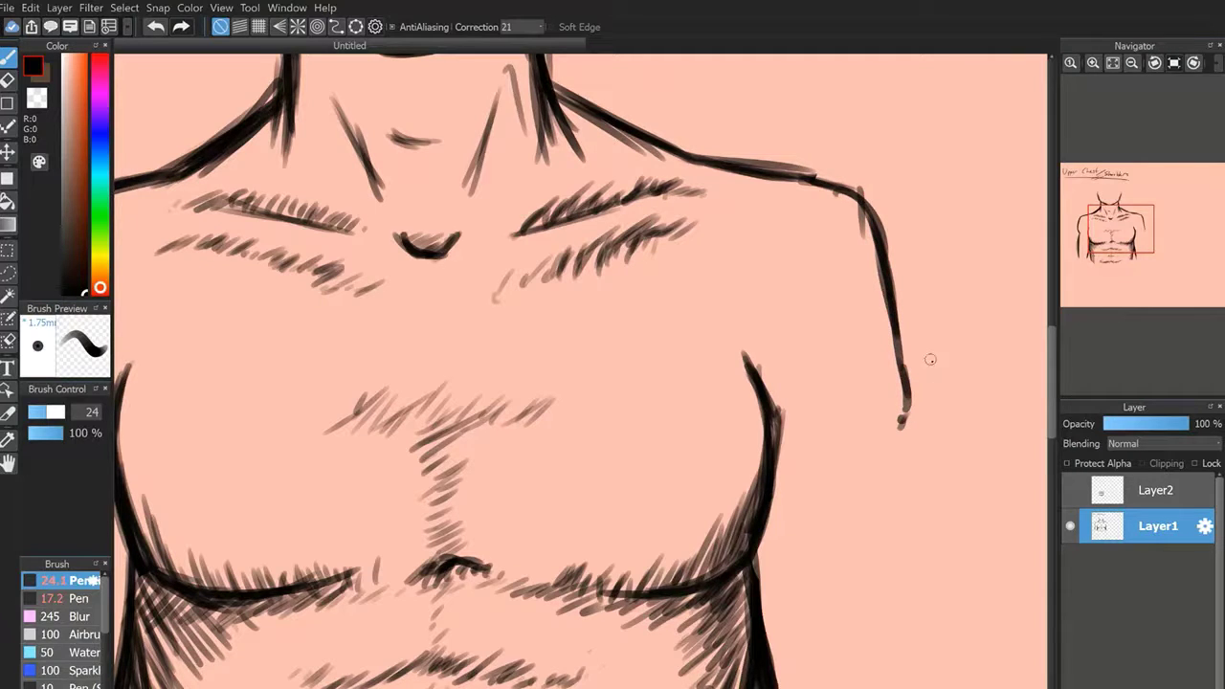
Draw the right arm's outer line below the deltoid notch and thicken it with overlapping strokes.
{"action": "mouse_move", "coordinate": [903, 374]}
{"action": "left_mouse_down"}
{"action": "mouse_move", "coordinate": [887, 413]}
{"action": "mouse_move", "coordinate": [914, 519]}
{"action": "left_mouse_up"}
{"action": "left_click_drag", "start_coordinate": [894, 433], "coordinate": [939, 642]}
{"action": "mouse_move", "coordinate": [1124, 237]}
{"action": "left_mouse_down"}
{"action": "mouse_move", "coordinate": [1139, 237]}
{"action": "mouse_move", "coordinate": [1130, 254]}
{"action": "left_mouse_up"}
{"action": "left_click_drag", "start_coordinate": [770, 176], "coordinate": [803, 569]}
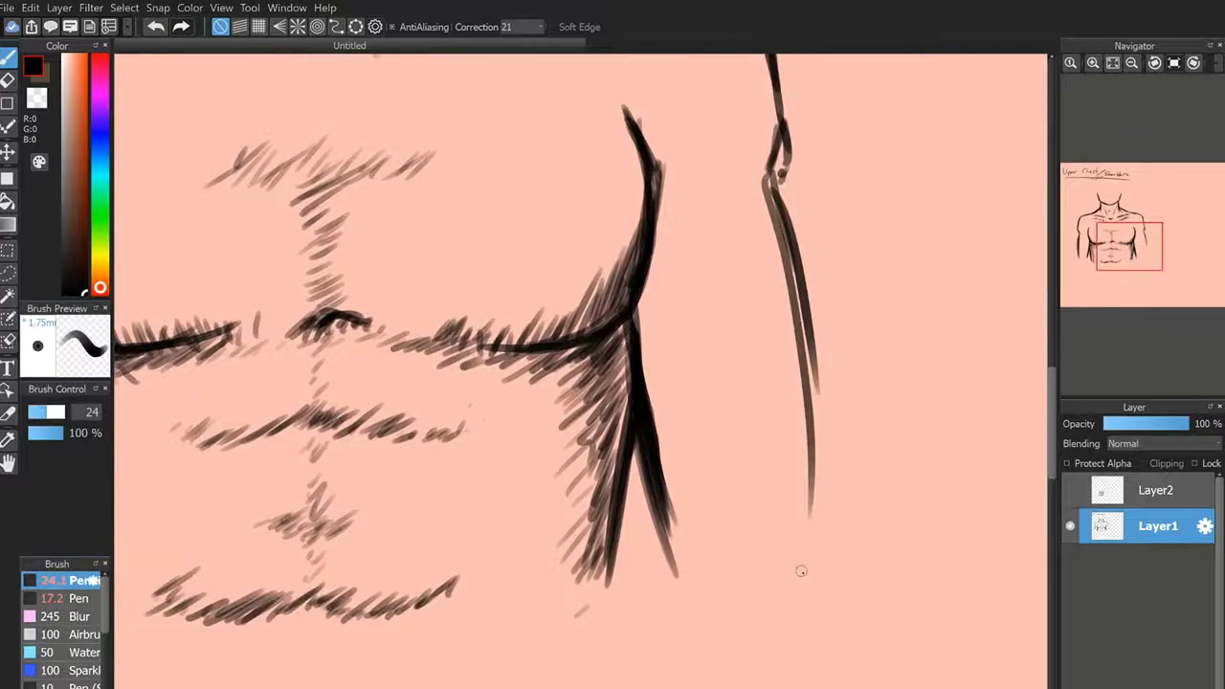
{"action": "left_click_drag", "start_coordinate": [805, 291], "coordinate": [815, 493]}
{"action": "left_click_drag", "start_coordinate": [777, 186], "coordinate": [818, 557]}
{"action": "left_click_drag", "start_coordinate": [805, 291], "coordinate": [818, 555]}
{"action": "left_click_drag", "start_coordinate": [799, 239], "coordinate": [807, 295]}
{"action": "left_click_drag", "start_coordinate": [768, 163], "coordinate": [788, 260]}
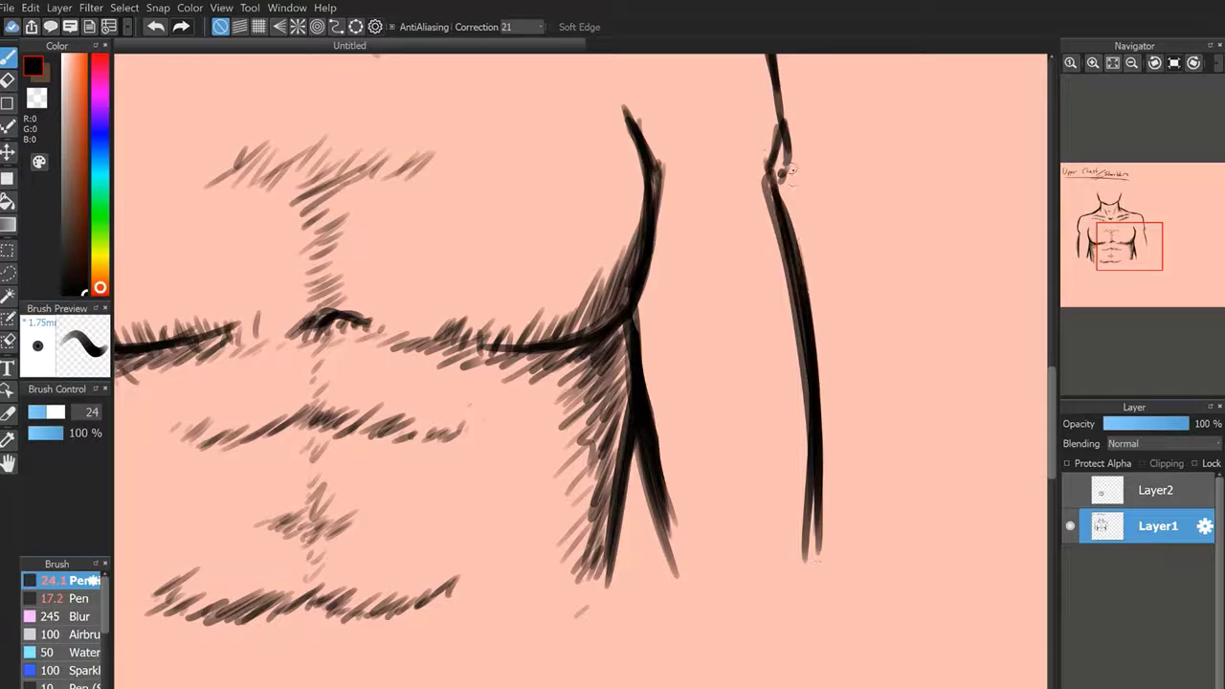
{"action": "left_click_drag", "start_coordinate": [783, 132], "coordinate": [770, 189]}
Thicken and round the right shoulder contour down to the notch below the deltoid.
{"action": "left_click_drag", "start_coordinate": [1141, 254], "coordinate": [1143, 237]}
{"action": "mouse_move", "coordinate": [554, 172]}
{"action": "left_mouse_down"}
{"action": "mouse_move", "coordinate": [605, 357]}
{"action": "mouse_move", "coordinate": [538, 163]}
{"action": "mouse_move", "coordinate": [588, 311]}
{"action": "left_mouse_up"}
{"action": "left_click_drag", "start_coordinate": [590, 237], "coordinate": [483, 150]}
{"action": "left_click_drag", "start_coordinate": [571, 218], "coordinate": [595, 323]}
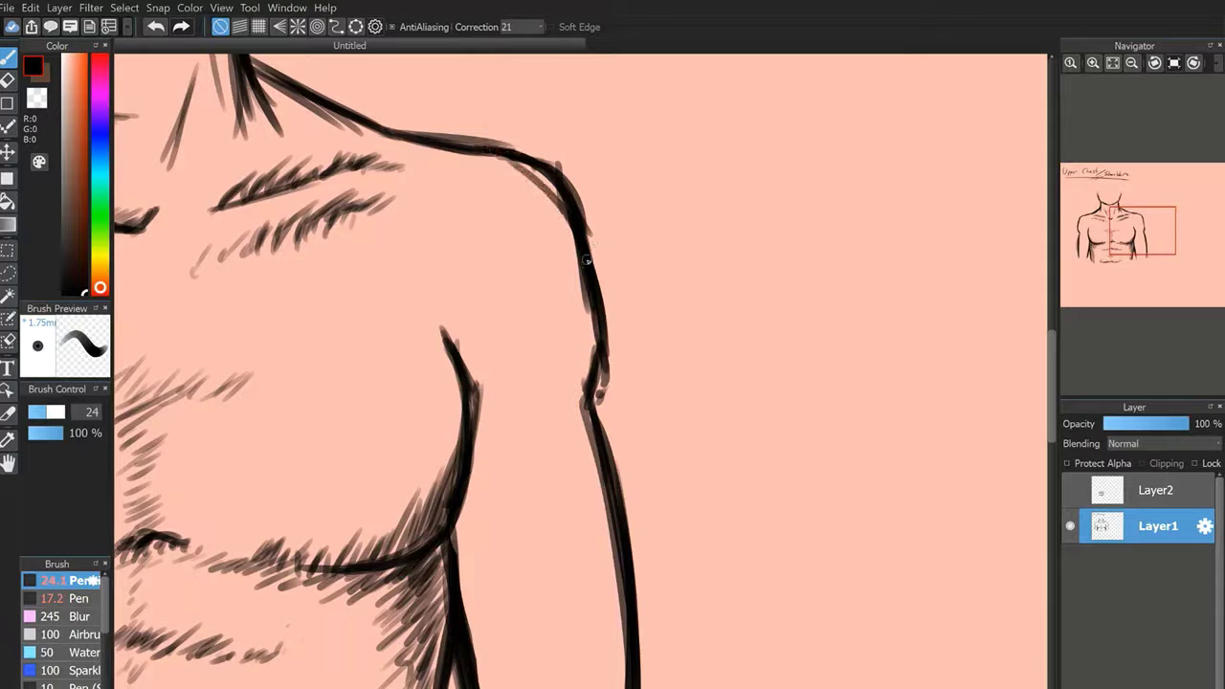
{"action": "left_click_drag", "start_coordinate": [586, 258], "coordinate": [589, 400]}
{"action": "mouse_move", "coordinate": [1145, 240]}
{"action": "left_mouse_down"}
{"action": "mouse_move", "coordinate": [1152, 248]}
{"action": "mouse_move", "coordinate": [1113, 239]}
{"action": "mouse_move", "coordinate": [1123, 244]}
{"action": "left_mouse_up"}
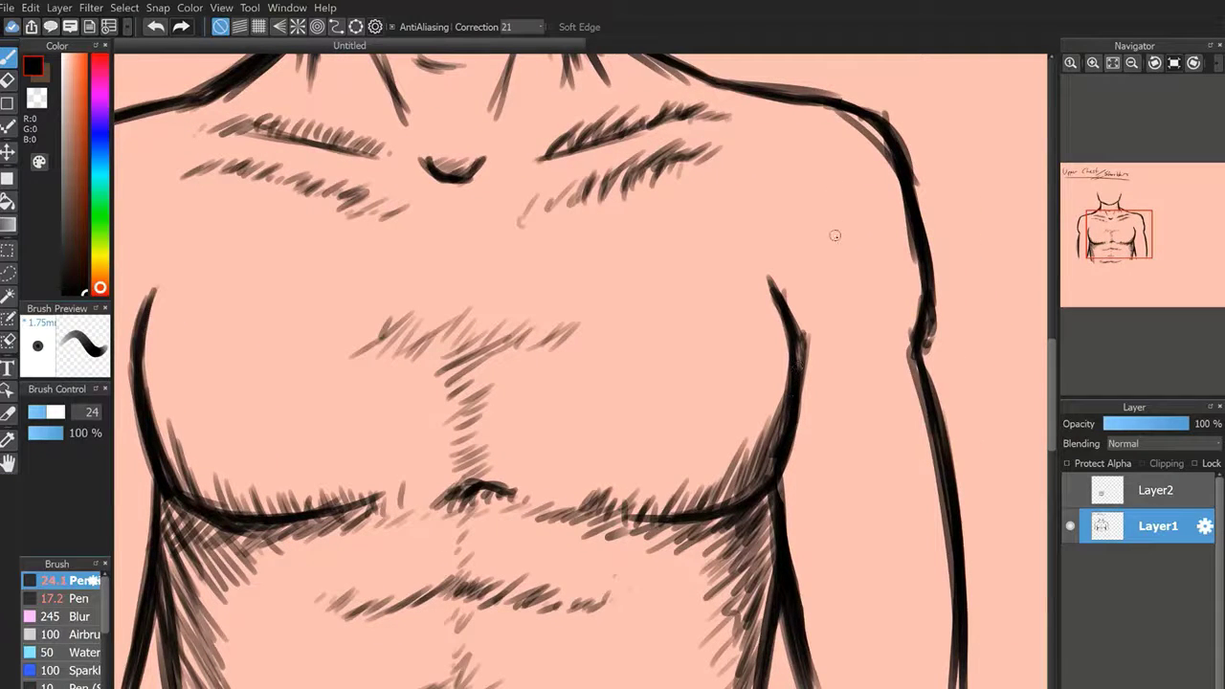
{"action": "mouse_move", "coordinate": [804, 136]}
{"action": "left_mouse_down"}
{"action": "mouse_move", "coordinate": [849, 296]}
{"action": "mouse_move", "coordinate": [878, 328]}
{"action": "left_mouse_up"}
{"action": "mouse_move", "coordinate": [915, 348]}
{"action": "left_mouse_down"}
{"action": "mouse_move", "coordinate": [863, 285]}
{"action": "mouse_move", "coordinate": [810, 165]}
{"action": "left_mouse_up"}
{"action": "mouse_move", "coordinate": [801, 135]}
{"action": "left_mouse_down"}
{"action": "mouse_move", "coordinate": [911, 343]}
{"action": "mouse_move", "coordinate": [803, 136]}
{"action": "mouse_move", "coordinate": [855, 262]}
{"action": "mouse_move", "coordinate": [823, 102]}
{"action": "left_mouse_up"}
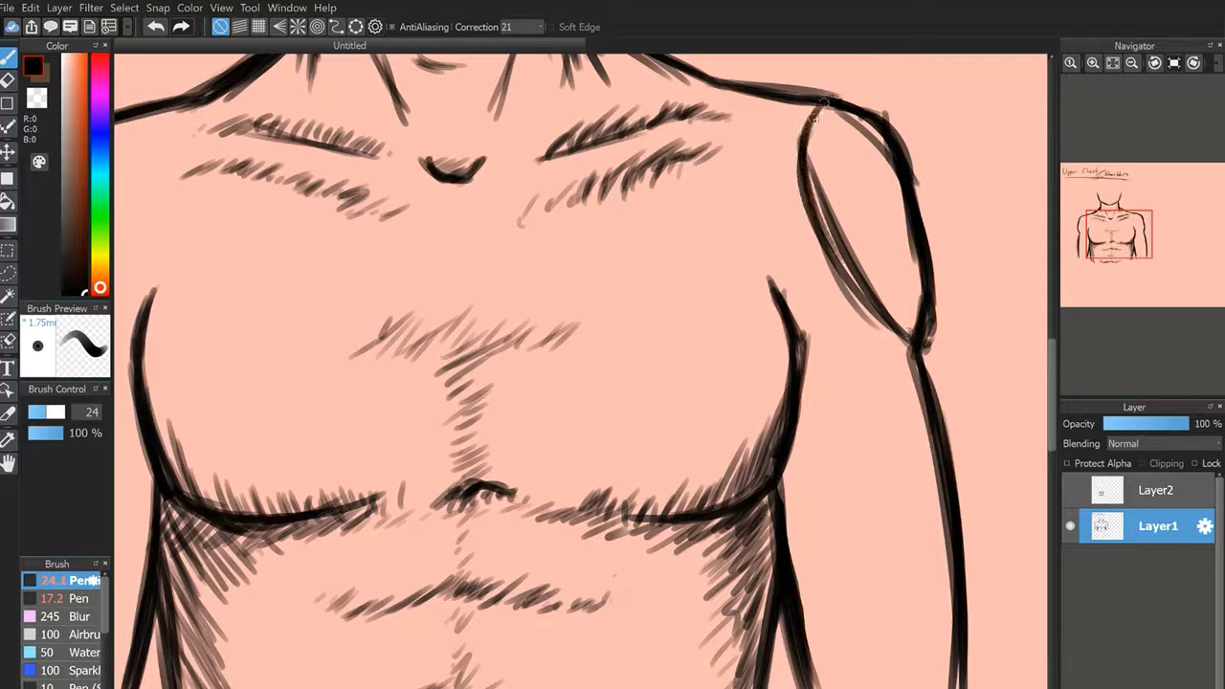
{"action": "left_click", "coordinate": [158, 28]}
{"action": "left_click", "coordinate": [158, 28]}
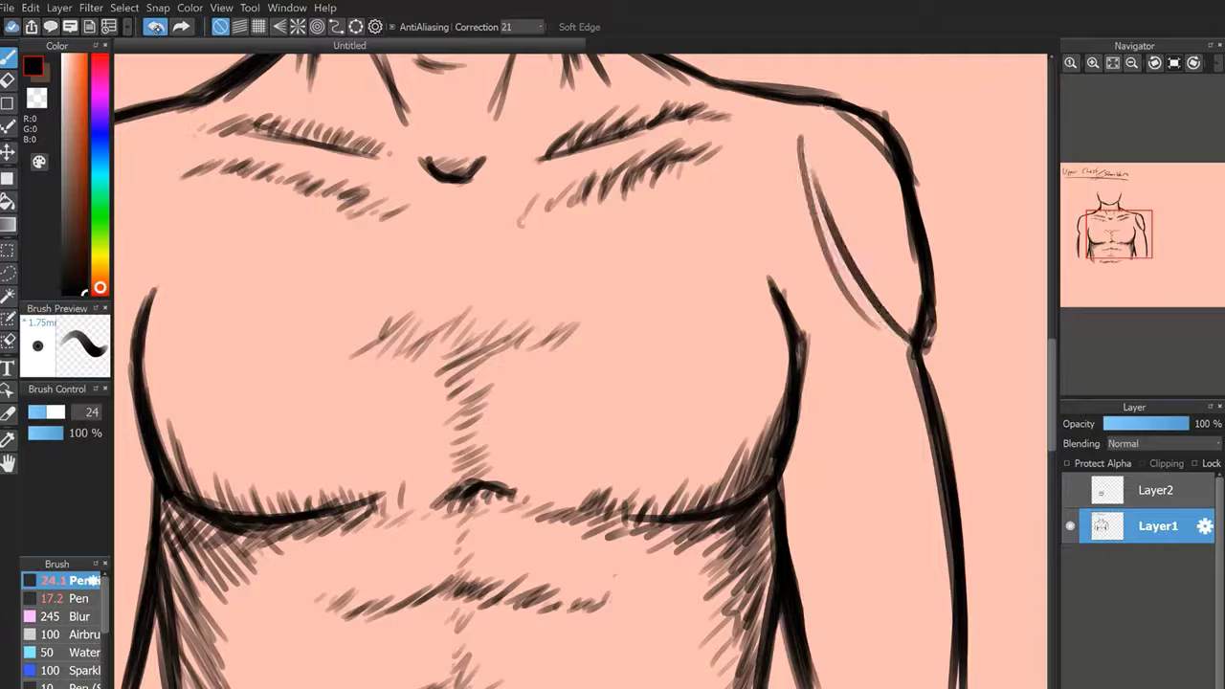
{"action": "left_click", "coordinate": [159, 27]}
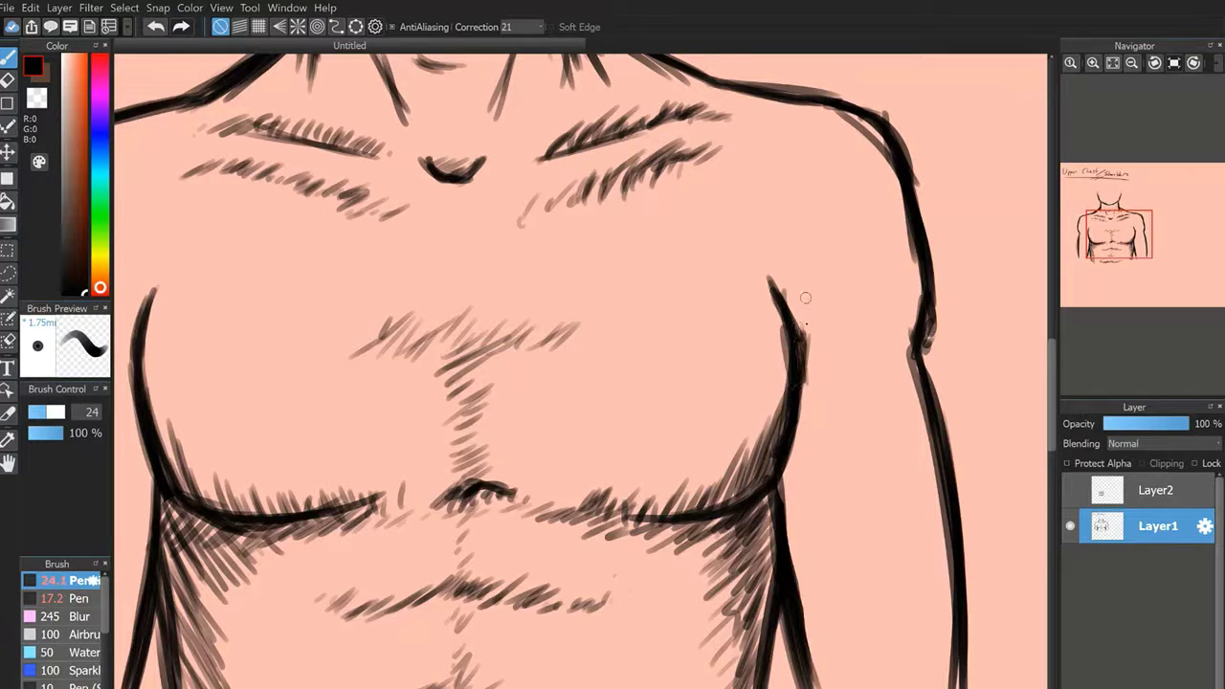
Hatch the lower edge of the right deltoid with short vertical strokes from the armpit to the outer arm notch.
{"action": "mouse_move", "coordinate": [806, 299]}
{"action": "left_mouse_down"}
{"action": "mouse_move", "coordinate": [804, 368]}
{"action": "mouse_move", "coordinate": [810, 359]}
{"action": "left_mouse_up"}
{"action": "mouse_move", "coordinate": [818, 276]}
{"action": "left_mouse_down"}
{"action": "mouse_move", "coordinate": [817, 343]}
{"action": "mouse_move", "coordinate": [828, 325]}
{"action": "mouse_move", "coordinate": [844, 337]}
{"action": "left_mouse_up"}
{"action": "left_click_drag", "start_coordinate": [854, 308], "coordinate": [874, 366]}
{"action": "left_click_drag", "start_coordinate": [881, 351], "coordinate": [891, 373]}
{"action": "left_click_drag", "start_coordinate": [904, 322], "coordinate": [898, 364]}
{"action": "left_click_drag", "start_coordinate": [887, 329], "coordinate": [880, 366]}
{"action": "left_click_drag", "start_coordinate": [870, 322], "coordinate": [863, 350]}
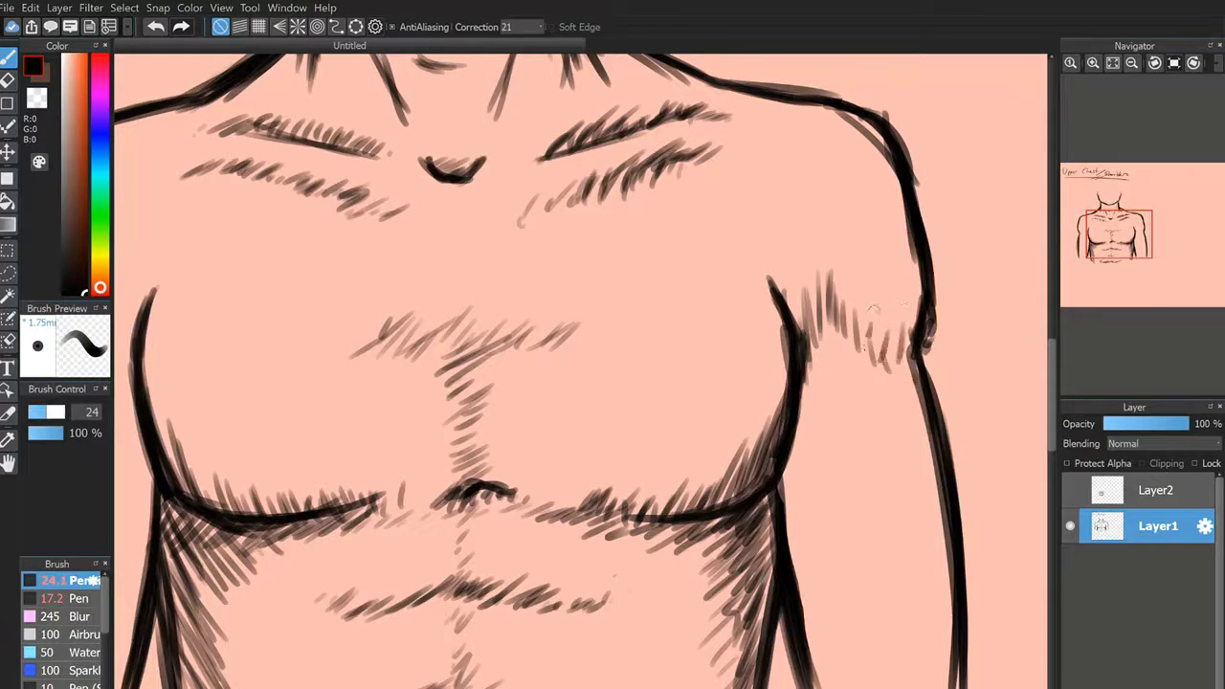
{"action": "left_click_drag", "start_coordinate": [850, 284], "coordinate": [842, 327]}
{"action": "left_click_drag", "start_coordinate": [835, 249], "coordinate": [828, 298]}
{"action": "left_click_drag", "start_coordinate": [833, 272], "coordinate": [847, 335]}
{"action": "left_click_drag", "start_coordinate": [854, 295], "coordinate": [881, 369]}
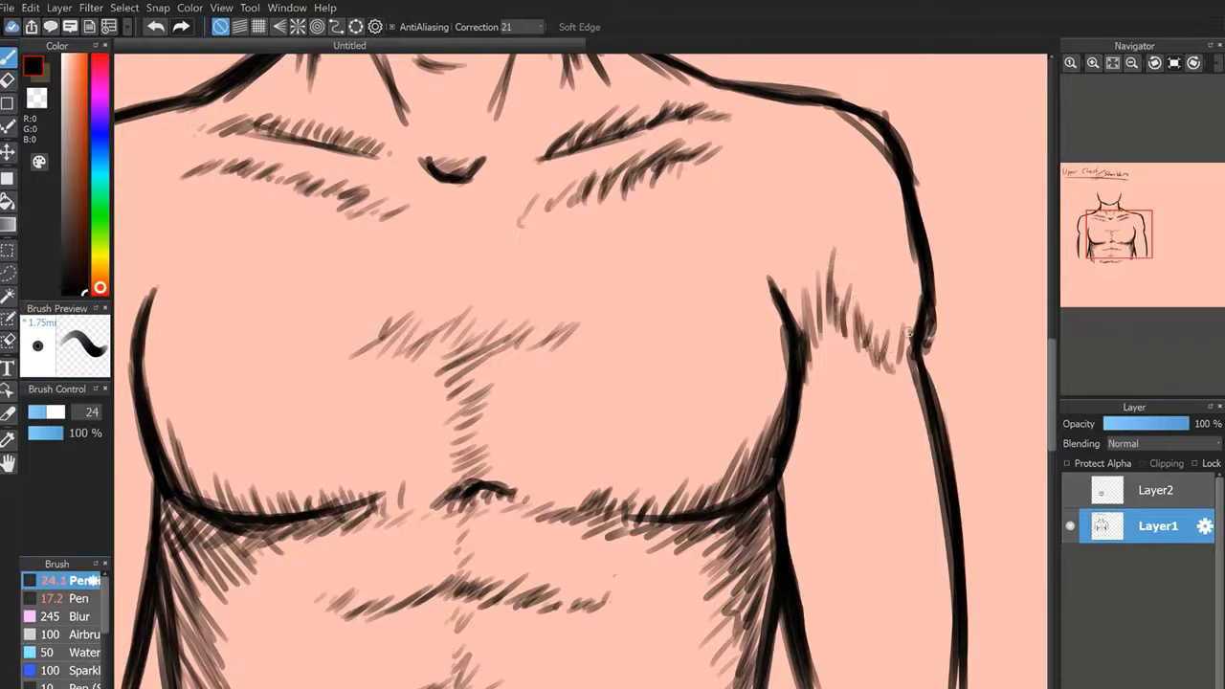
{"action": "left_click_drag", "start_coordinate": [919, 320], "coordinate": [910, 352]}
{"action": "left_click_drag", "start_coordinate": [999, 306], "coordinate": [944, 341]}
{"action": "left_click_drag", "start_coordinate": [943, 340], "coordinate": [978, 335]}
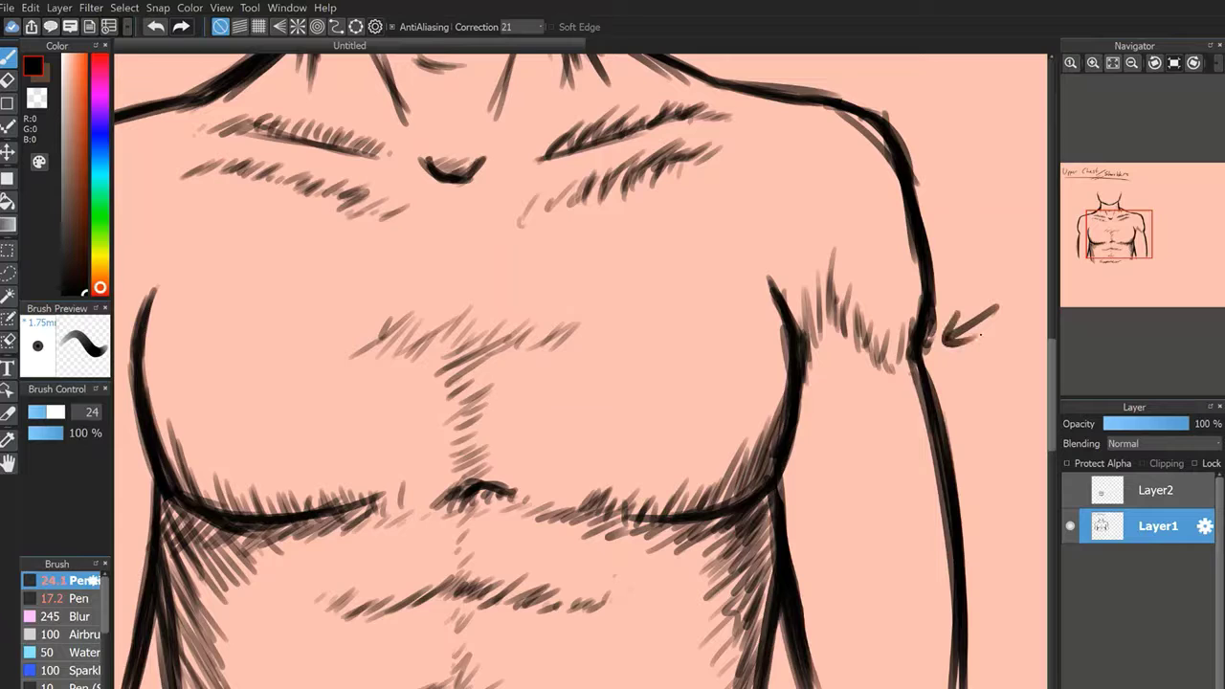
{"action": "key", "text": "ctrl+z"}
{"action": "key", "text": "ctrl+z"}
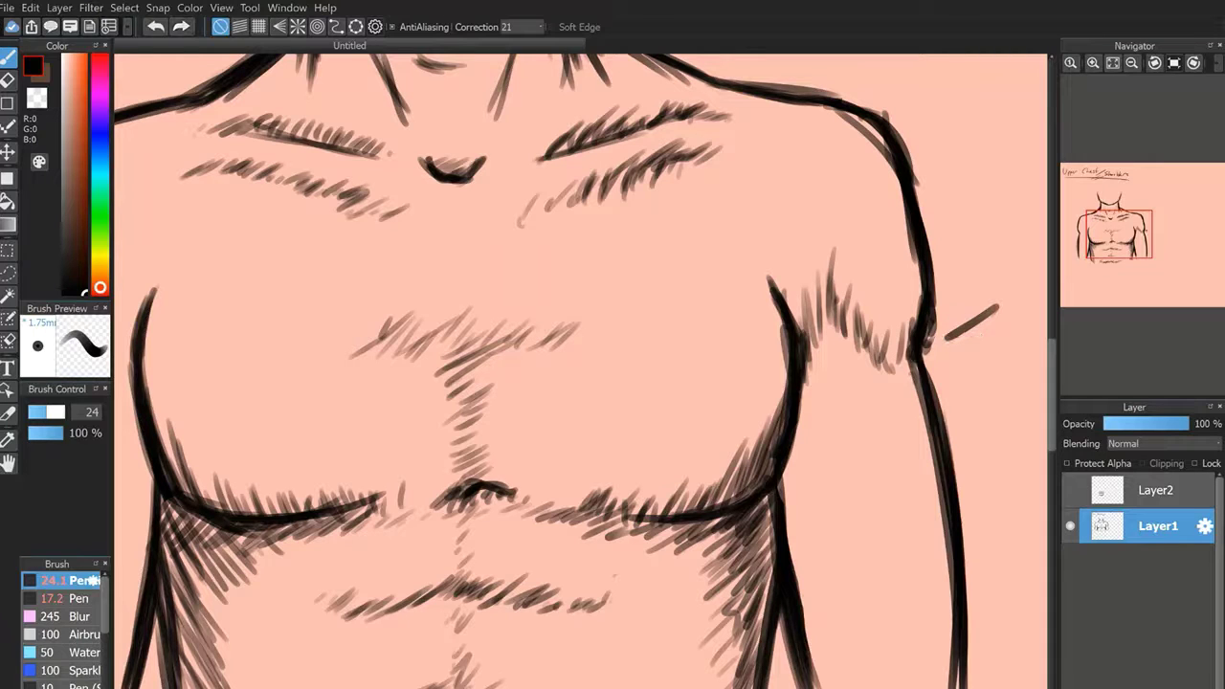
{"action": "key", "text": "ctrl+z"}
Darken the hatching along the right deltoid's lower edge with overlapping strokes, mainly near the armpit.
{"action": "left_click_drag", "start_coordinate": [809, 275], "coordinate": [809, 352]}
{"action": "mouse_move", "coordinate": [823, 272]}
{"action": "left_mouse_down"}
{"action": "mouse_move", "coordinate": [821, 337]}
{"action": "mouse_move", "coordinate": [840, 337]}
{"action": "left_mouse_up"}
{"action": "left_click_drag", "start_coordinate": [856, 313], "coordinate": [869, 358]}
{"action": "left_click_drag", "start_coordinate": [868, 324], "coordinate": [884, 364]}
{"action": "left_click_drag", "start_coordinate": [890, 320], "coordinate": [900, 364]}
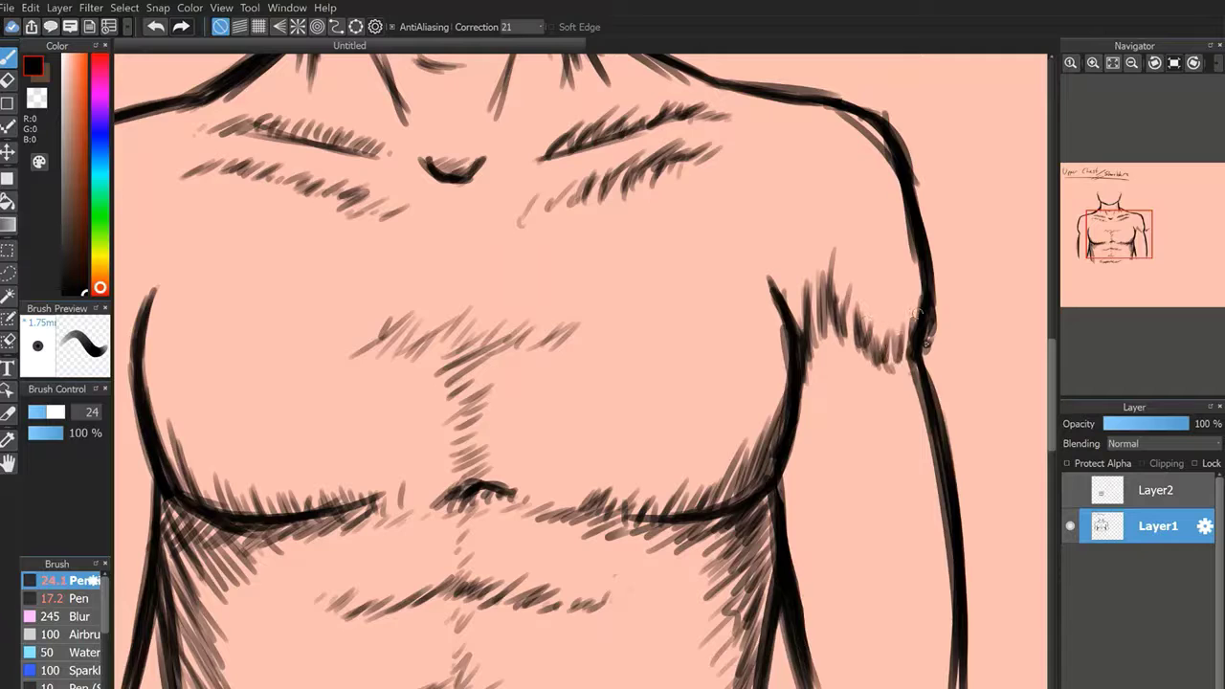
{"action": "mouse_move", "coordinate": [826, 262]}
{"action": "left_mouse_down"}
{"action": "mouse_move", "coordinate": [818, 332]}
{"action": "mouse_move", "coordinate": [802, 332]}
{"action": "left_mouse_up"}
{"action": "mouse_move", "coordinate": [800, 266]}
{"action": "left_mouse_down"}
{"action": "mouse_move", "coordinate": [798, 326]}
{"action": "mouse_move", "coordinate": [812, 341]}
{"action": "left_mouse_up"}
{"action": "left_click_drag", "start_coordinate": [834, 283], "coordinate": [841, 346]}
{"action": "left_click_drag", "start_coordinate": [856, 308], "coordinate": [859, 373]}
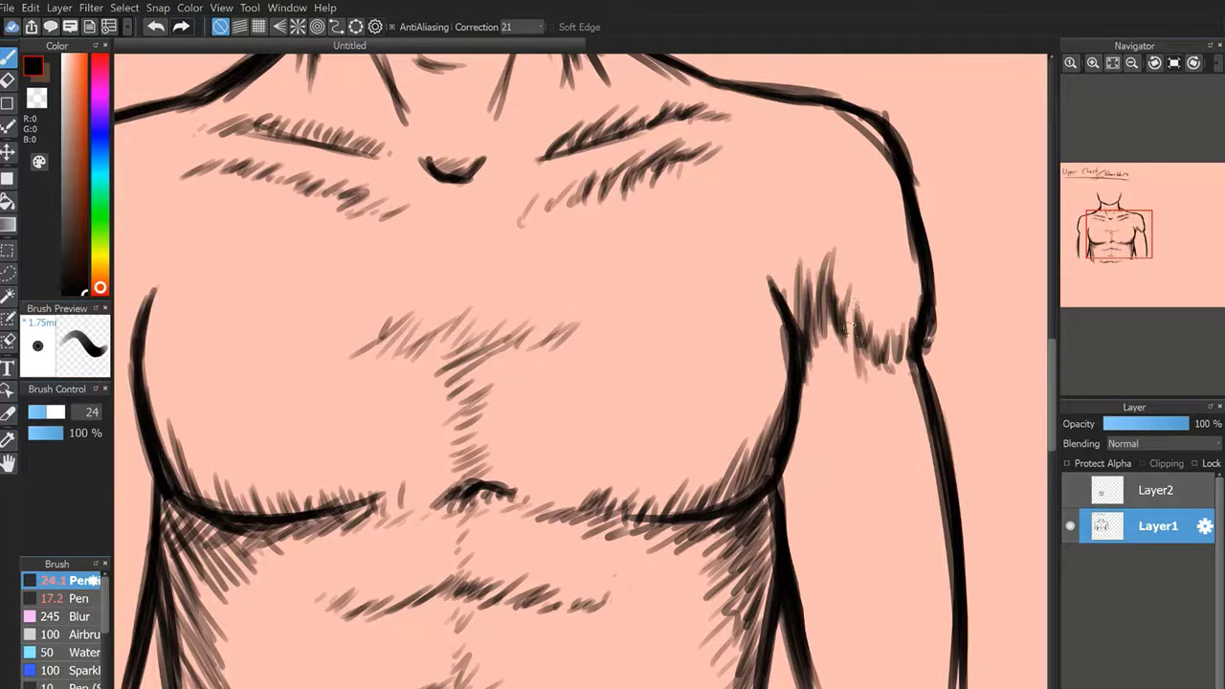
{"action": "left_click_drag", "start_coordinate": [853, 303], "coordinate": [844, 343]}
{"action": "left_click_drag", "start_coordinate": [856, 343], "coordinate": [859, 388]}
Hatch the lower edge of the left deltoid from the armpit out to the notch in the arm outline.
{"action": "left_click_drag", "start_coordinate": [1118, 235], "coordinate": [1097, 240]}
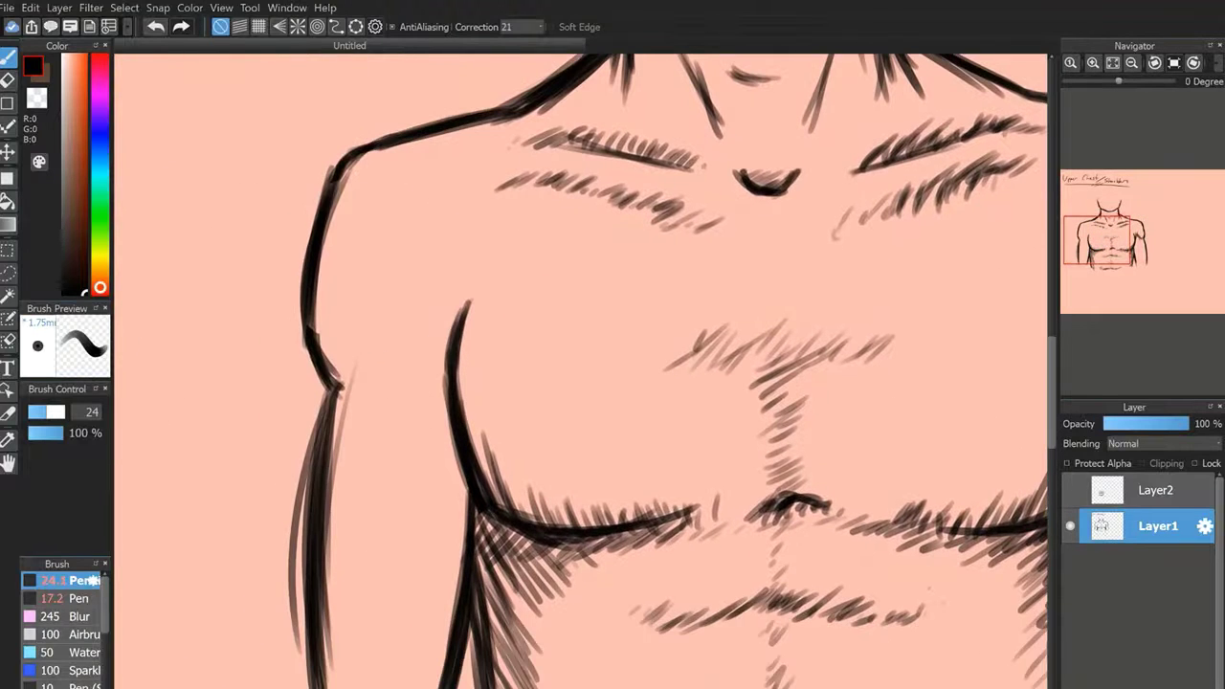
{"action": "left_click_drag", "start_coordinate": [445, 348], "coordinate": [442, 401]}
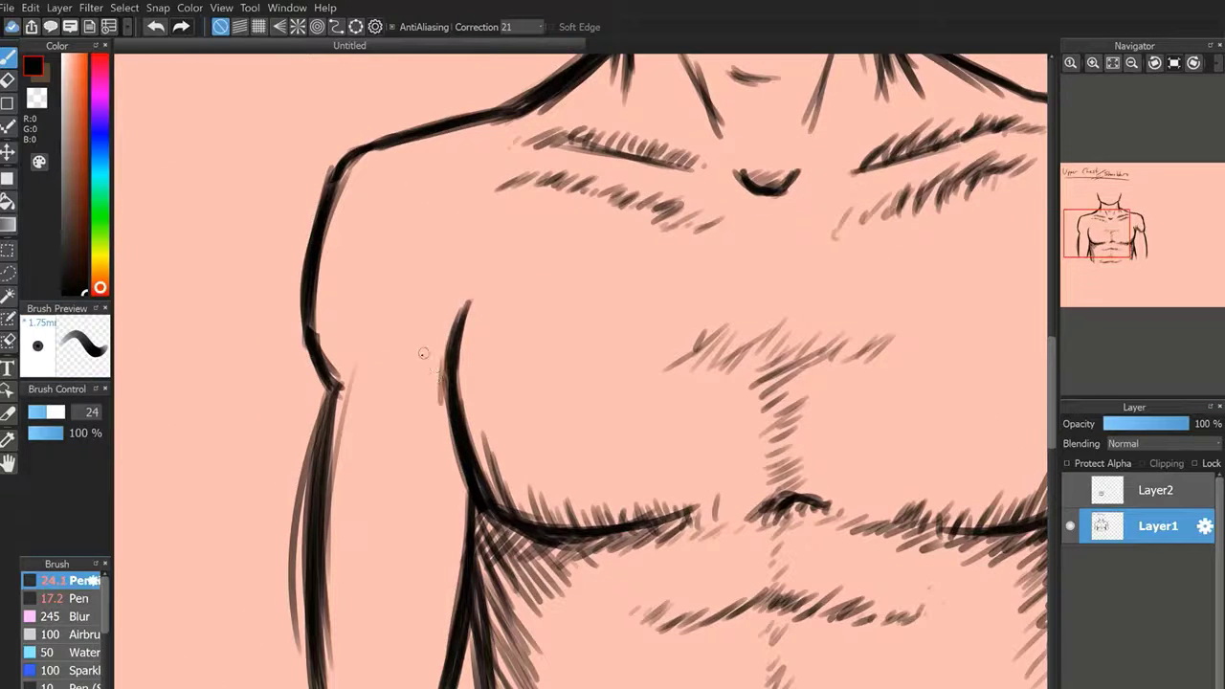
{"action": "left_click_drag", "start_coordinate": [455, 309], "coordinate": [438, 388]}
{"action": "mouse_move", "coordinate": [437, 307]}
{"action": "left_mouse_down"}
{"action": "mouse_move", "coordinate": [423, 368]}
{"action": "mouse_move", "coordinate": [410, 356]}
{"action": "left_mouse_up"}
{"action": "mouse_move", "coordinate": [414, 306]}
{"action": "left_mouse_down"}
{"action": "mouse_move", "coordinate": [393, 371]}
{"action": "mouse_move", "coordinate": [369, 382]}
{"action": "left_mouse_up"}
{"action": "left_click_drag", "start_coordinate": [380, 338], "coordinate": [344, 391]}
{"action": "left_click_drag", "start_coordinate": [353, 355], "coordinate": [328, 413]}
Go over the left deltoid's lower edge with further strokes to darken and fill in the hatching.
{"action": "mouse_move", "coordinate": [353, 343]}
{"action": "left_mouse_down"}
{"action": "mouse_move", "coordinate": [332, 411]}
{"action": "mouse_move", "coordinate": [340, 394]}
{"action": "left_mouse_up"}
{"action": "left_click_drag", "start_coordinate": [367, 331], "coordinate": [357, 383]}
{"action": "mouse_move", "coordinate": [391, 314]}
{"action": "left_mouse_down"}
{"action": "mouse_move", "coordinate": [369, 380]}
{"action": "mouse_move", "coordinate": [380, 380]}
{"action": "left_mouse_up"}
{"action": "left_click_drag", "start_coordinate": [414, 314], "coordinate": [410, 377]}
{"action": "left_click_drag", "start_coordinate": [434, 320], "coordinate": [422, 369]}
{"action": "mouse_move", "coordinate": [443, 327]}
{"action": "left_mouse_down"}
{"action": "mouse_move", "coordinate": [439, 438]}
{"action": "mouse_move", "coordinate": [440, 403]}
{"action": "left_mouse_up"}
{"action": "left_click_drag", "start_coordinate": [437, 310], "coordinate": [416, 371]}
{"action": "mouse_move", "coordinate": [418, 285]}
{"action": "left_mouse_down"}
{"action": "mouse_move", "coordinate": [394, 364]}
{"action": "mouse_move", "coordinate": [373, 380]}
{"action": "left_mouse_up"}
{"action": "left_click_drag", "start_coordinate": [384, 316], "coordinate": [348, 391]}
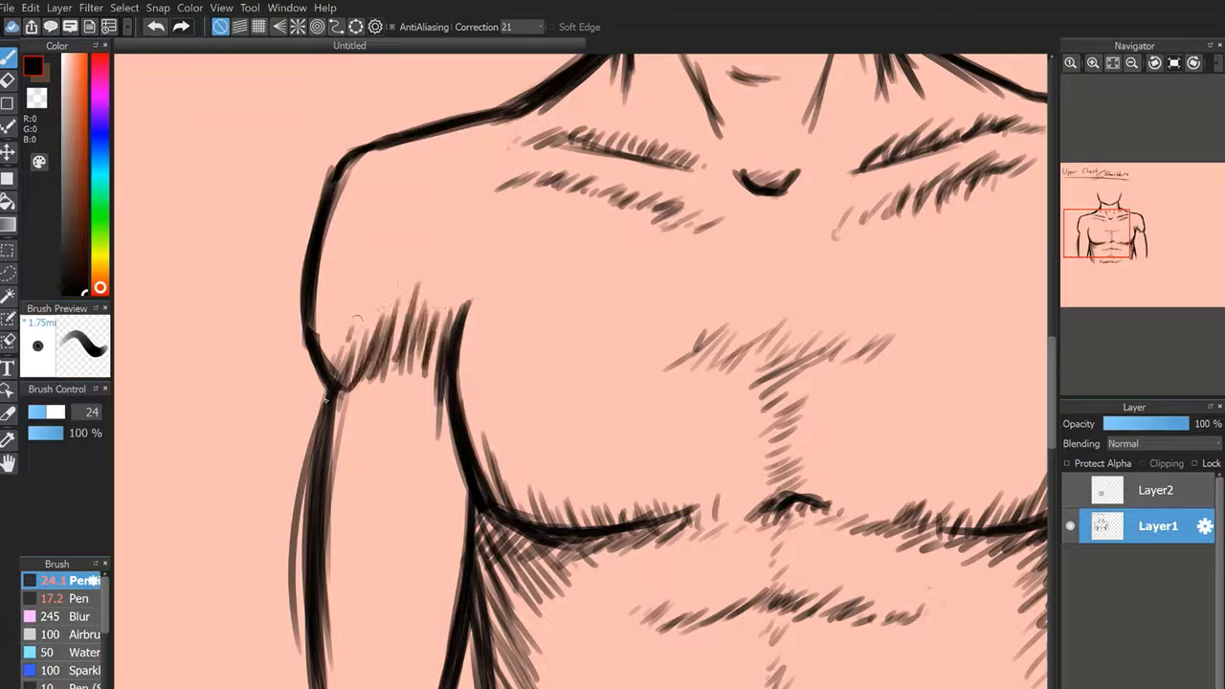
{"action": "left_click_drag", "start_coordinate": [351, 334], "coordinate": [324, 409]}
{"action": "left_click_drag", "start_coordinate": [462, 297], "coordinate": [466, 314]}
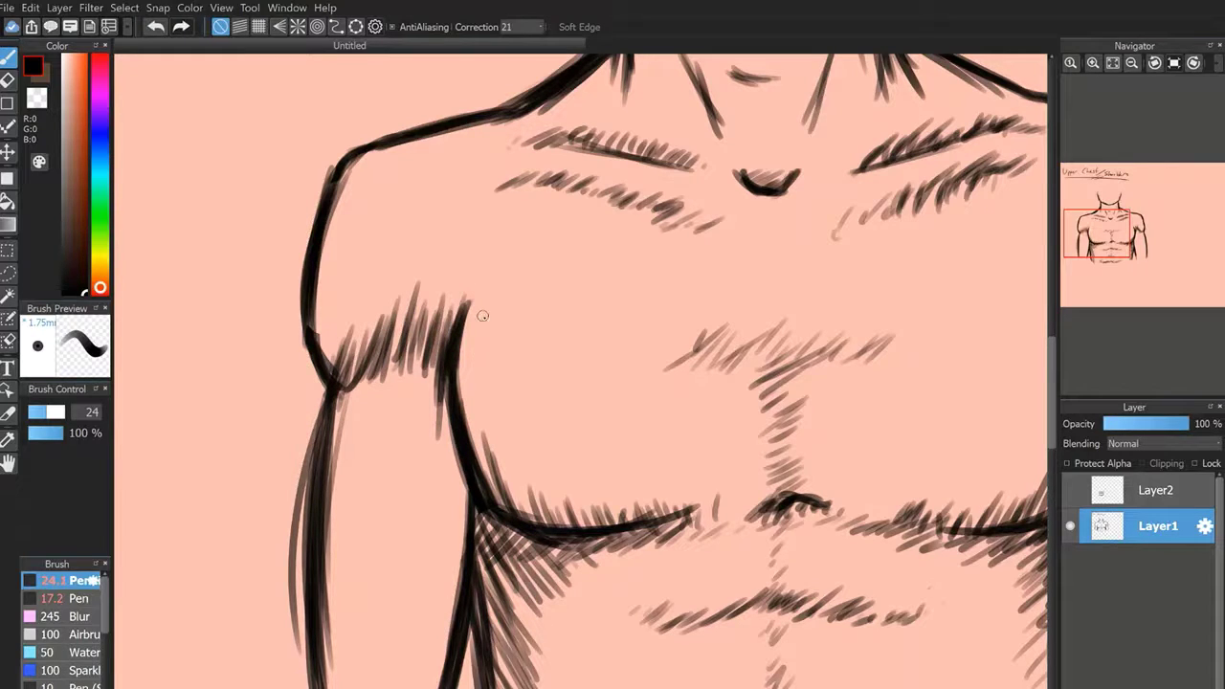
Add light diagonal hatching between the right collarbone and armpit, where the pectoral meets the shoulder.
{"action": "left_click_drag", "start_coordinate": [1113, 237], "coordinate": [1128, 231]}
{"action": "left_click_drag", "start_coordinate": [648, 318], "coordinate": [664, 411]}
{"action": "left_click_drag", "start_coordinate": [568, 257], "coordinate": [568, 259]}
{"action": "mouse_move", "coordinate": [592, 237]}
{"action": "left_mouse_down"}
{"action": "mouse_move", "coordinate": [572, 272]}
{"action": "mouse_move", "coordinate": [597, 287]}
{"action": "left_mouse_up"}
{"action": "mouse_move", "coordinate": [635, 260]}
{"action": "left_mouse_down"}
{"action": "mouse_move", "coordinate": [599, 297]}
{"action": "mouse_move", "coordinate": [609, 304]}
{"action": "left_mouse_up"}
{"action": "left_click_drag", "start_coordinate": [652, 286], "coordinate": [622, 314]}
Add matching light hatching between the left collarbone and armpit at the pectoral's edge.
{"action": "left_click_drag", "start_coordinate": [1140, 242], "coordinate": [1096, 229]}
{"action": "left_click_drag", "start_coordinate": [467, 316], "coordinate": [487, 373]}
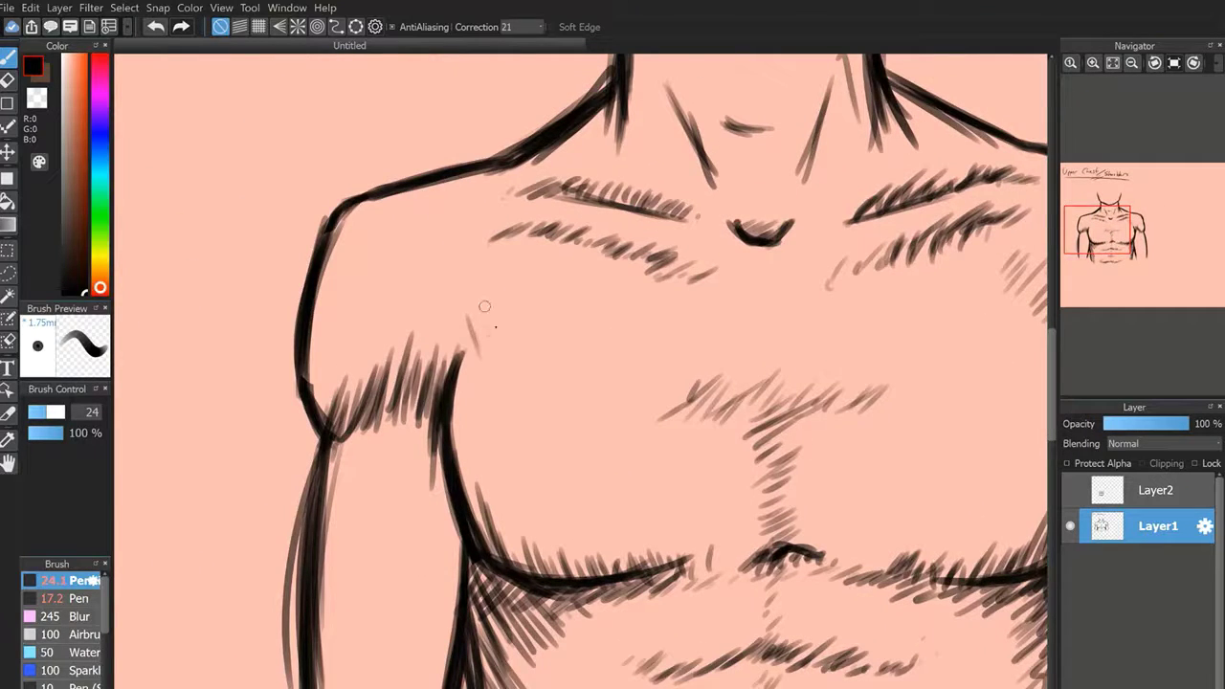
{"action": "mouse_move", "coordinate": [497, 265]}
{"action": "left_mouse_down"}
{"action": "mouse_move", "coordinate": [507, 311]}
{"action": "mouse_move", "coordinate": [505, 293]}
{"action": "left_mouse_up"}
{"action": "left_click_drag", "start_coordinate": [477, 276], "coordinate": [494, 335]}
Examine the whole torso figure at full-canvas view.
{"action": "left_click", "coordinate": [1133, 64]}
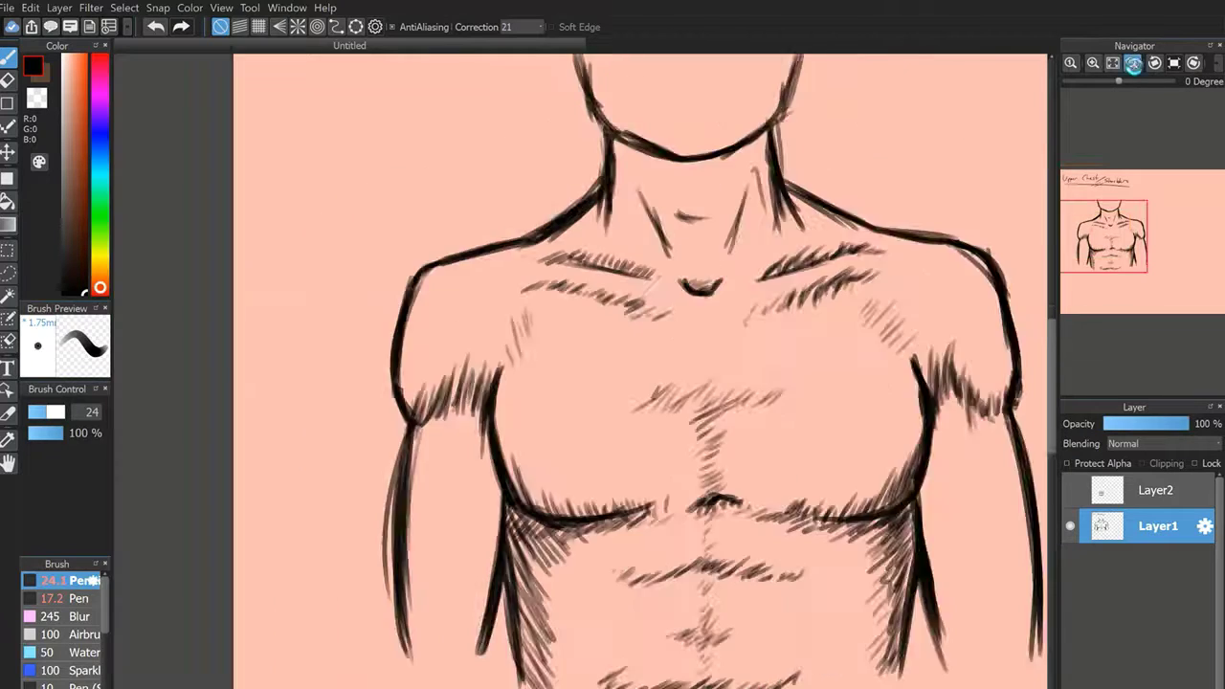
{"action": "left_click", "coordinate": [1134, 64]}
{"action": "left_click", "coordinate": [1133, 64]}
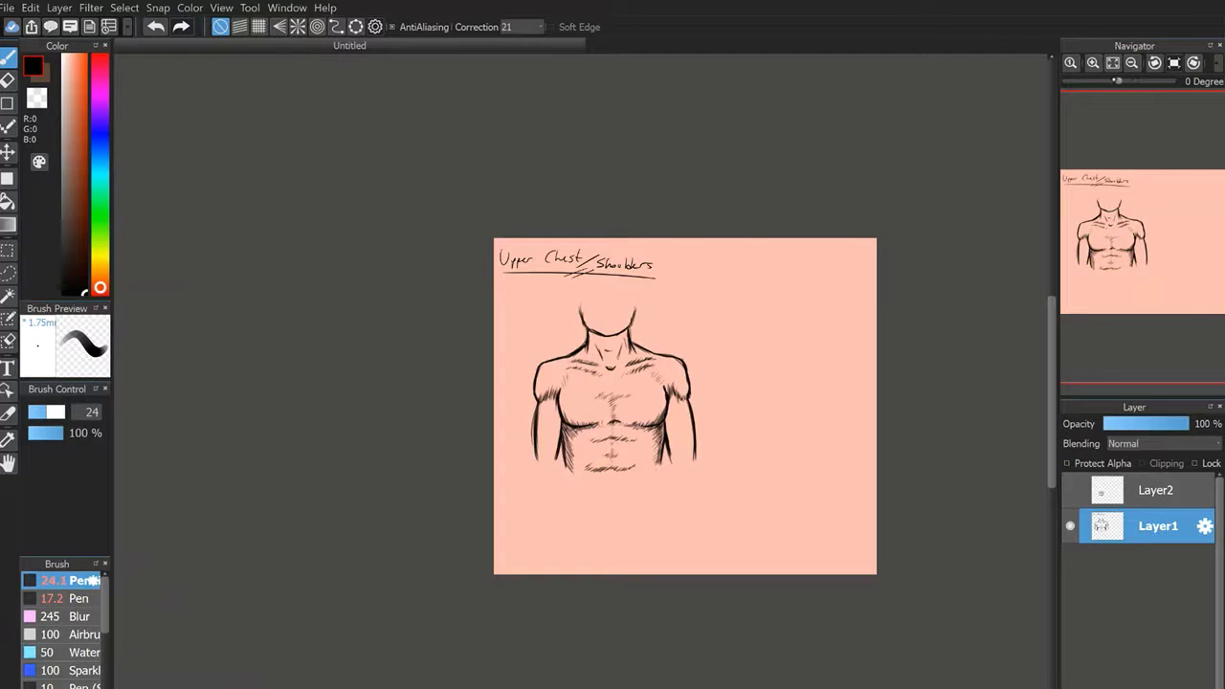
{"action": "left_click", "coordinate": [1093, 63]}
{"action": "left_click", "coordinate": [1093, 63]}
{"action": "left_click", "coordinate": [1093, 63]}
{"action": "left_click", "coordinate": [1093, 63]}
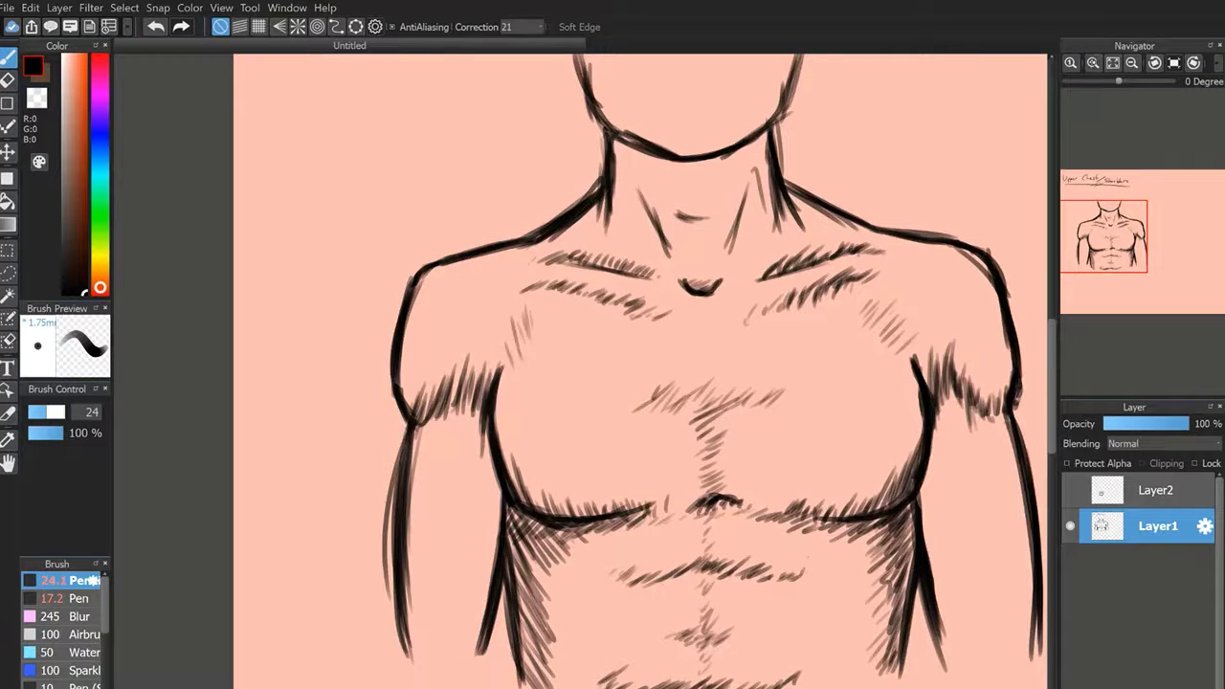
{"action": "left_click", "coordinate": [1093, 63]}
Hatch the inner boundary of the left deltoid with light short strokes from the shoulder top toward the armpit.
{"action": "mouse_move", "coordinate": [373, 202]}
{"action": "left_mouse_down"}
{"action": "mouse_move", "coordinate": [350, 224]}
{"action": "mouse_move", "coordinate": [363, 229]}
{"action": "left_mouse_up"}
{"action": "left_click_drag", "start_coordinate": [389, 220], "coordinate": [371, 245]}
{"action": "left_click_drag", "start_coordinate": [393, 239], "coordinate": [377, 251]}
{"action": "left_click_drag", "start_coordinate": [422, 327], "coordinate": [399, 216]}
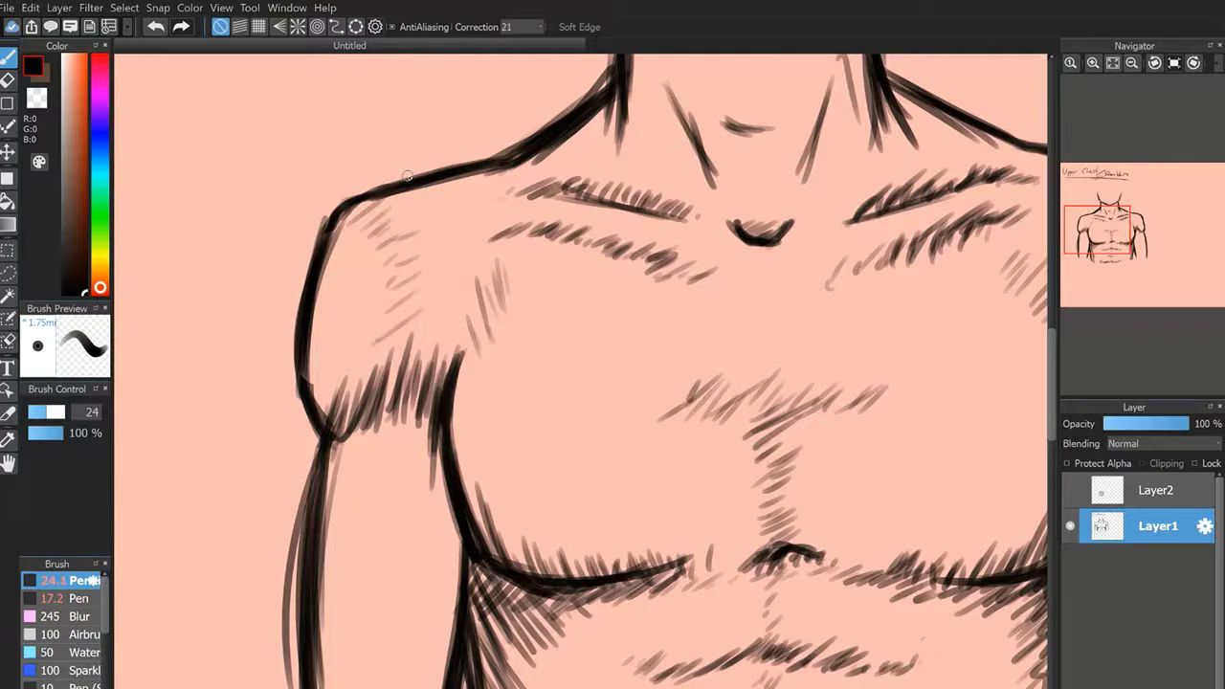
Hatch the inner boundary of the right deltoid with light strokes from the shoulder top down to the armpit shading.
{"action": "left_click_drag", "start_coordinate": [1107, 241], "coordinate": [1129, 234]}
{"action": "left_click_drag", "start_coordinate": [791, 372], "coordinate": [814, 395]}
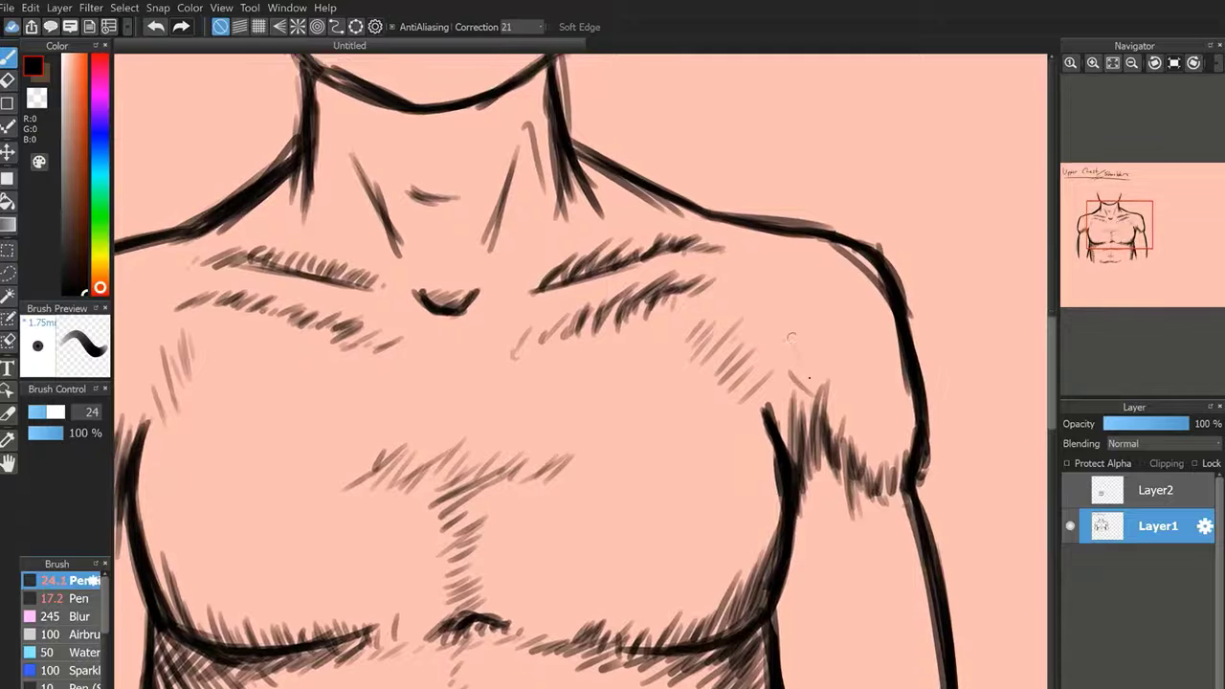
{"action": "left_click_drag", "start_coordinate": [815, 245], "coordinate": [823, 289]}
{"action": "left_click_drag", "start_coordinate": [802, 272], "coordinate": [814, 333]}
{"action": "left_click_drag", "start_coordinate": [795, 331], "coordinate": [811, 373]}
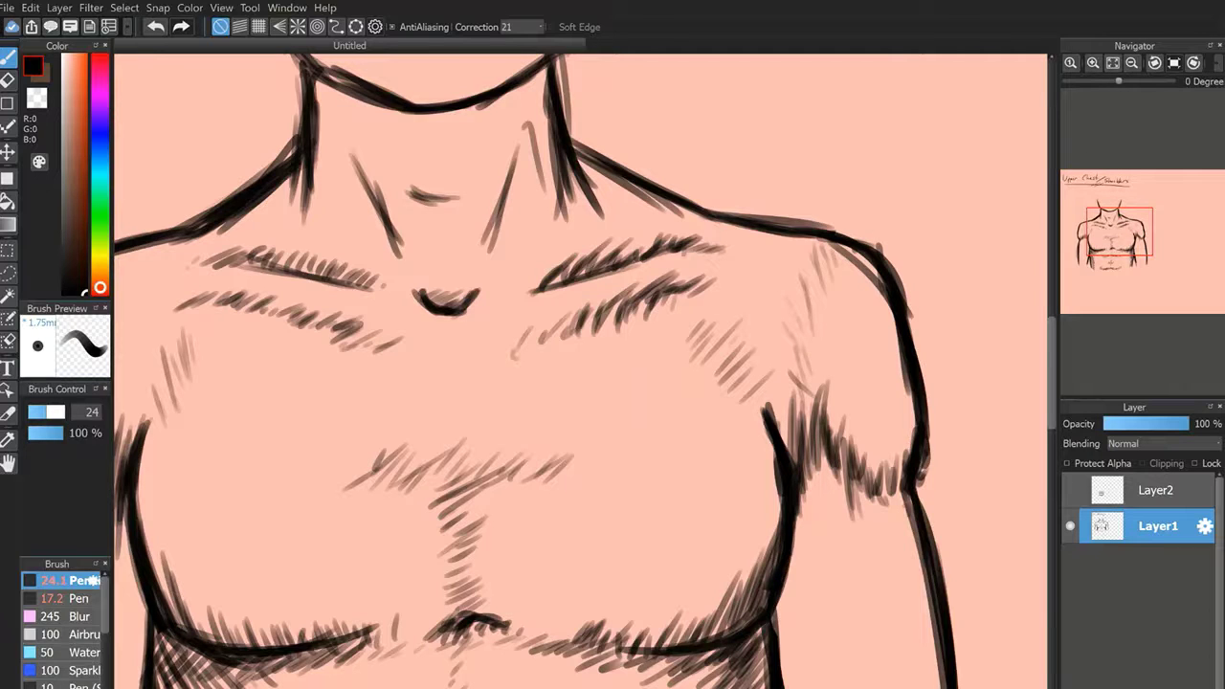
Shade the inner side of the right upper arm with long vertical strokes from the armpit down to the elbow.
{"action": "left_click_drag", "start_coordinate": [1119, 236], "coordinate": [1128, 251]}
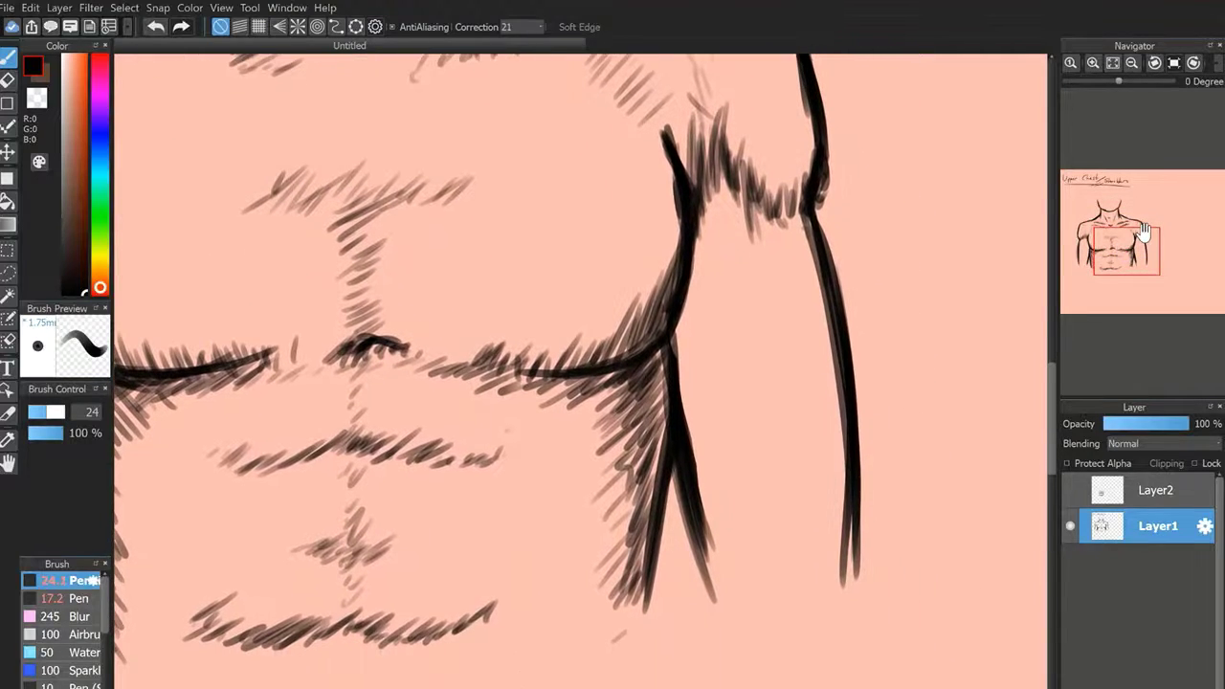
{"action": "mouse_move", "coordinate": [692, 201]}
{"action": "left_mouse_down"}
{"action": "mouse_move", "coordinate": [687, 407]}
{"action": "mouse_move", "coordinate": [712, 519]}
{"action": "left_mouse_up"}
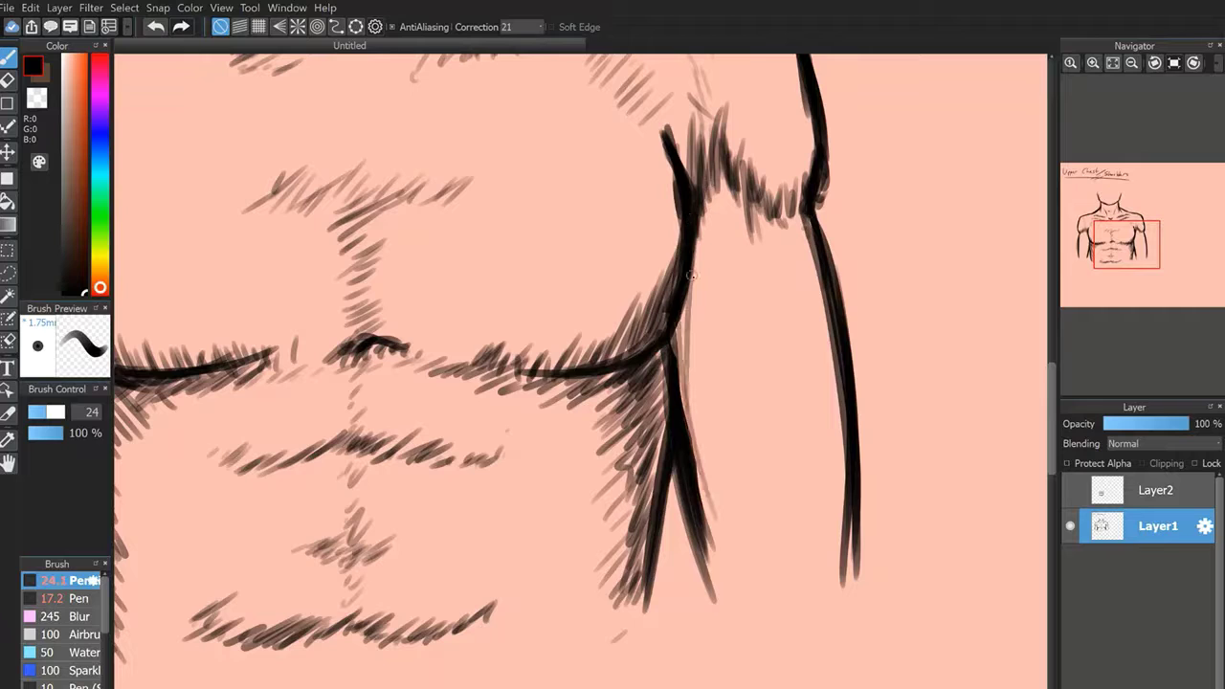
{"action": "left_click_drag", "start_coordinate": [689, 273], "coordinate": [737, 603]}
{"action": "left_click_drag", "start_coordinate": [707, 231], "coordinate": [703, 278]}
{"action": "left_click_drag", "start_coordinate": [726, 497], "coordinate": [749, 582]}
{"action": "mouse_move", "coordinate": [709, 190]}
{"action": "left_mouse_down"}
{"action": "mouse_move", "coordinate": [695, 354]}
{"action": "mouse_move", "coordinate": [707, 306]}
{"action": "left_mouse_up"}
{"action": "left_click_drag", "start_coordinate": [720, 168], "coordinate": [722, 291]}
{"action": "mouse_move", "coordinate": [736, 178]}
{"action": "left_mouse_down"}
{"action": "mouse_move", "coordinate": [724, 306]}
{"action": "mouse_move", "coordinate": [724, 280]}
{"action": "left_mouse_up"}
{"action": "mouse_move", "coordinate": [727, 168]}
{"action": "left_mouse_down"}
{"action": "mouse_move", "coordinate": [709, 244]}
{"action": "mouse_move", "coordinate": [713, 335]}
{"action": "left_mouse_up"}
{"action": "left_click_drag", "start_coordinate": [709, 197], "coordinate": [706, 411]}
{"action": "left_click_drag", "start_coordinate": [692, 257], "coordinate": [730, 624]}
{"action": "left_click_drag", "start_coordinate": [681, 271], "coordinate": [738, 583]}
{"action": "left_click_drag", "start_coordinate": [699, 268], "coordinate": [757, 581]}
{"action": "left_click_drag", "start_coordinate": [720, 203], "coordinate": [748, 564]}
{"action": "mouse_move", "coordinate": [696, 245]}
{"action": "left_mouse_down"}
{"action": "mouse_move", "coordinate": [703, 385]}
{"action": "mouse_move", "coordinate": [759, 561]}
{"action": "left_mouse_up"}
{"action": "mouse_move", "coordinate": [727, 452]}
{"action": "left_mouse_down"}
{"action": "mouse_move", "coordinate": [761, 576]}
{"action": "mouse_move", "coordinate": [706, 593]}
{"action": "left_mouse_up"}
Extend the right arm's inner and outer contours below the elbow into the start of the forearm.
{"action": "left_click_drag", "start_coordinate": [706, 538], "coordinate": [709, 655]}
{"action": "left_click_drag", "start_coordinate": [709, 555], "coordinate": [718, 686]}
{"action": "left_click_drag", "start_coordinate": [852, 562], "coordinate": [855, 662]}
{"action": "left_click_drag", "start_coordinate": [838, 570], "coordinate": [882, 670]}
{"action": "left_click_drag", "start_coordinate": [847, 561], "coordinate": [878, 660]}
{"action": "left_click_drag", "start_coordinate": [854, 586], "coordinate": [882, 668]}
{"action": "left_click_drag", "start_coordinate": [846, 590], "coordinate": [881, 668]}
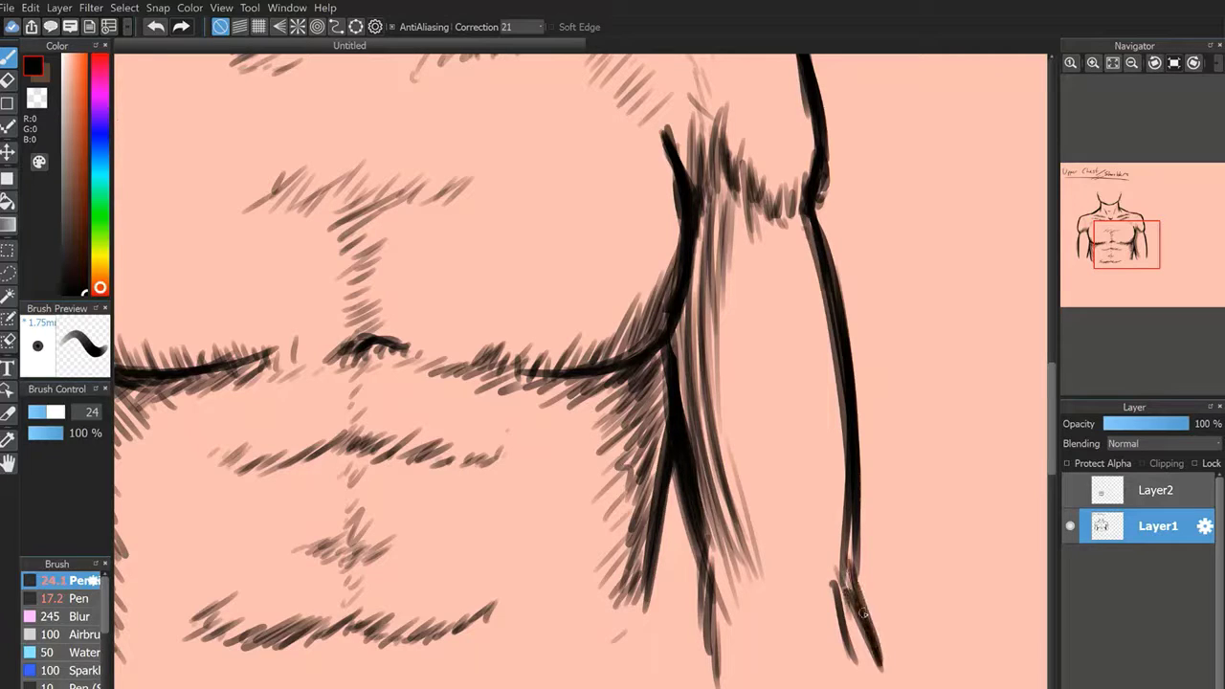
Hatch the start of the right forearm with strokes fanning downward from the inner elbow.
{"action": "left_click_drag", "start_coordinate": [729, 565], "coordinate": [745, 687]}
{"action": "left_click_drag", "start_coordinate": [722, 584], "coordinate": [732, 664]}
{"action": "mouse_move", "coordinate": [720, 555]}
{"action": "left_mouse_down"}
{"action": "mouse_move", "coordinate": [734, 686]}
{"action": "mouse_move", "coordinate": [756, 686]}
{"action": "left_mouse_up"}
{"action": "mouse_move", "coordinate": [739, 557]}
{"action": "left_mouse_down"}
{"action": "mouse_move", "coordinate": [759, 670]}
{"action": "mouse_move", "coordinate": [773, 679]}
{"action": "left_mouse_up"}
{"action": "left_click_drag", "start_coordinate": [757, 576], "coordinate": [793, 681]}
{"action": "mouse_move", "coordinate": [758, 578]}
{"action": "left_mouse_down"}
{"action": "mouse_move", "coordinate": [821, 676]}
{"action": "mouse_move", "coordinate": [833, 674]}
{"action": "left_mouse_up"}
{"action": "mouse_move", "coordinate": [760, 582]}
{"action": "left_mouse_down"}
{"action": "mouse_move", "coordinate": [823, 685]}
{"action": "mouse_move", "coordinate": [795, 681]}
{"action": "left_mouse_up"}
{"action": "mouse_move", "coordinate": [742, 572]}
{"action": "left_mouse_down"}
{"action": "mouse_move", "coordinate": [769, 685]}
{"action": "mouse_move", "coordinate": [738, 687]}
{"action": "left_mouse_up"}
{"action": "left_click_drag", "start_coordinate": [739, 584], "coordinate": [734, 687]}
{"action": "left_click_drag", "start_coordinate": [713, 563], "coordinate": [714, 651]}
{"action": "left_click_drag", "start_coordinate": [706, 601], "coordinate": [713, 687]}
Thicken the hatching across the right elbow crease toward the arm's outer contour.
{"action": "left_click_drag", "start_coordinate": [782, 601], "coordinate": [713, 237]}
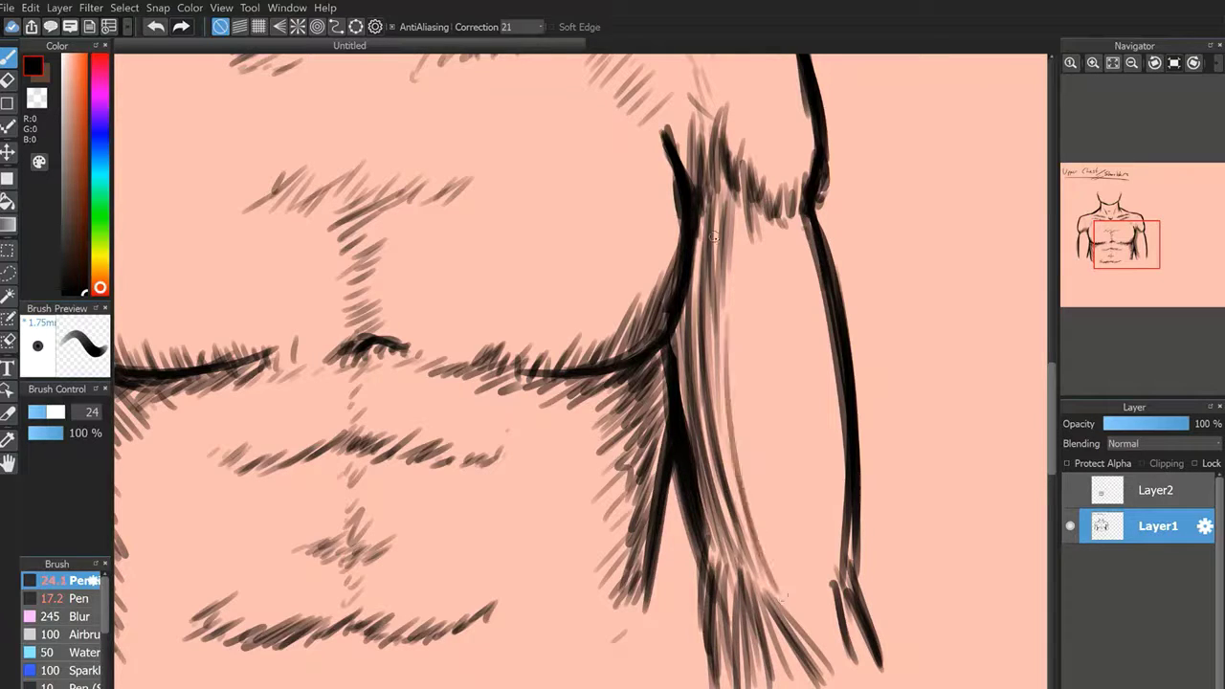
{"action": "left_click_drag", "start_coordinate": [756, 593], "coordinate": [765, 617]}
{"action": "left_click_drag", "start_coordinate": [761, 549], "coordinate": [792, 624]}
{"action": "mouse_move", "coordinate": [795, 586]}
{"action": "left_mouse_down"}
{"action": "mouse_move", "coordinate": [808, 631]}
{"action": "mouse_move", "coordinate": [790, 617]}
{"action": "left_mouse_up"}
{"action": "mouse_move", "coordinate": [768, 568]}
{"action": "left_mouse_down"}
{"action": "mouse_move", "coordinate": [779, 627]}
{"action": "mouse_move", "coordinate": [764, 639]}
{"action": "left_mouse_up"}
{"action": "mouse_move", "coordinate": [738, 541]}
{"action": "left_mouse_down"}
{"action": "mouse_move", "coordinate": [746, 627]}
{"action": "mouse_move", "coordinate": [730, 632]}
{"action": "left_mouse_up"}
{"action": "mouse_move", "coordinate": [741, 563]}
{"action": "left_mouse_down"}
{"action": "mouse_move", "coordinate": [755, 656]}
{"action": "mouse_move", "coordinate": [691, 438]}
{"action": "left_mouse_up"}
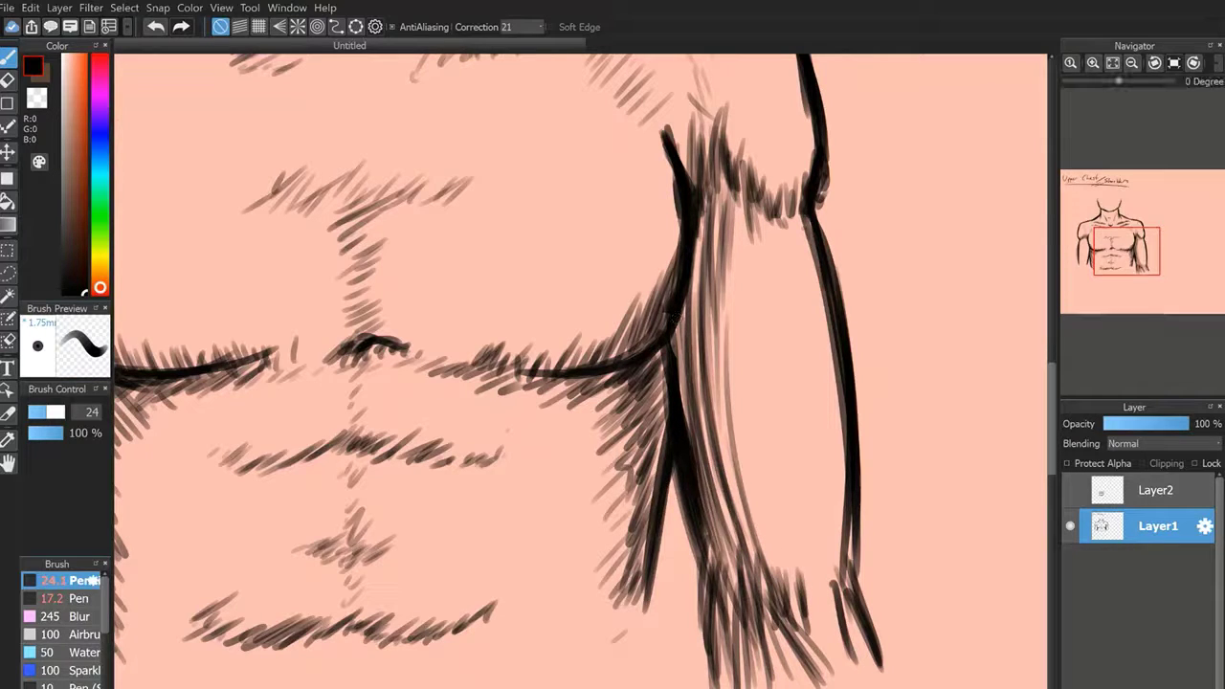
Extend the left arm's inner and outer contours a short way below the elbow.
{"action": "left_click_drag", "start_coordinate": [1133, 248], "coordinate": [1105, 258]}
{"action": "left_click_drag", "start_coordinate": [331, 441], "coordinate": [310, 503]}
{"action": "left_click_drag", "start_coordinate": [321, 449], "coordinate": [313, 563]}
{"action": "key", "text": "ctrl+z"}
{"action": "mouse_move", "coordinate": [309, 498]}
{"action": "left_mouse_down"}
{"action": "mouse_move", "coordinate": [314, 559]}
{"action": "mouse_move", "coordinate": [326, 559]}
{"action": "left_mouse_up"}
{"action": "left_click_drag", "start_coordinate": [206, 480], "coordinate": [194, 547]}
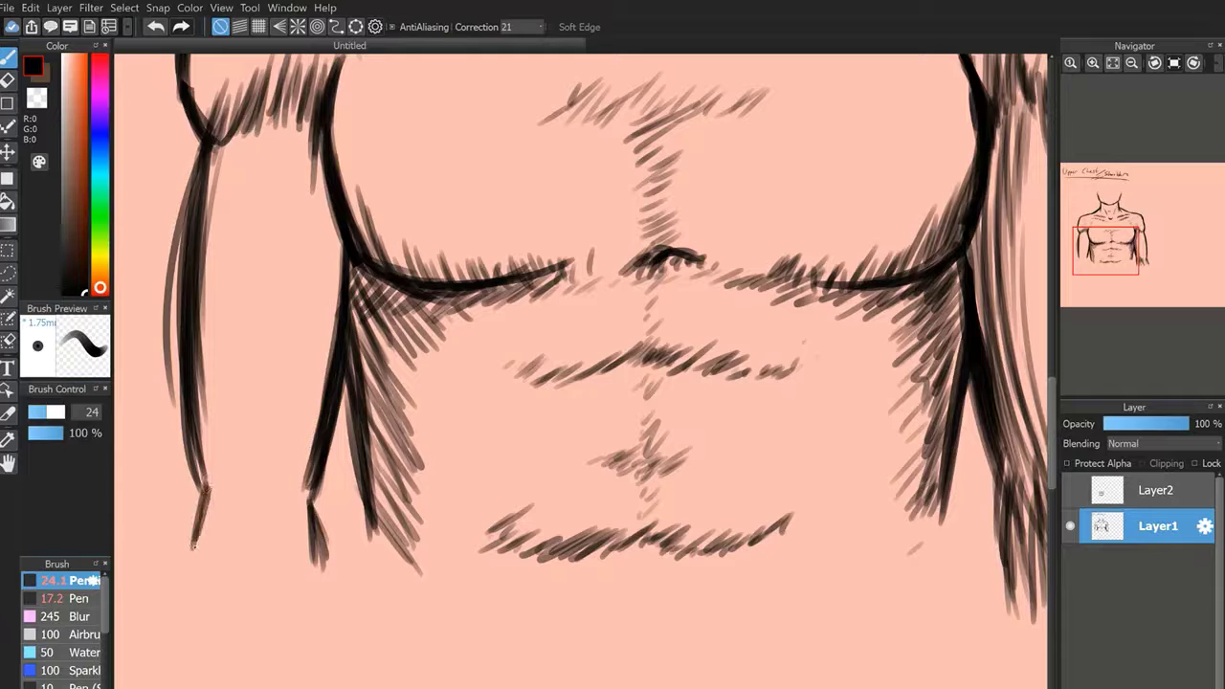
Shade the inner side of the left upper arm from the armpit down, spreading the strokes across the elbow crease.
{"action": "mouse_move", "coordinate": [342, 231]}
{"action": "left_mouse_down"}
{"action": "mouse_move", "coordinate": [295, 493]}
{"action": "mouse_move", "coordinate": [306, 481]}
{"action": "left_mouse_up"}
{"action": "left_click_drag", "start_coordinate": [331, 172], "coordinate": [297, 448]}
{"action": "left_click_drag", "start_coordinate": [332, 222], "coordinate": [311, 412]}
{"action": "left_click_drag", "start_coordinate": [325, 191], "coordinate": [310, 414]}
{"action": "left_click_drag", "start_coordinate": [323, 163], "coordinate": [293, 509]}
{"action": "left_click_drag", "start_coordinate": [313, 444], "coordinate": [297, 506]}
{"action": "mouse_move", "coordinate": [312, 427]}
{"action": "left_mouse_down"}
{"action": "mouse_move", "coordinate": [284, 486]}
{"action": "mouse_move", "coordinate": [254, 505]}
{"action": "mouse_move", "coordinate": [268, 494]}
{"action": "left_mouse_up"}
{"action": "left_click_drag", "start_coordinate": [306, 393], "coordinate": [249, 509]}
{"action": "left_click_drag", "start_coordinate": [282, 467], "coordinate": [272, 555]}
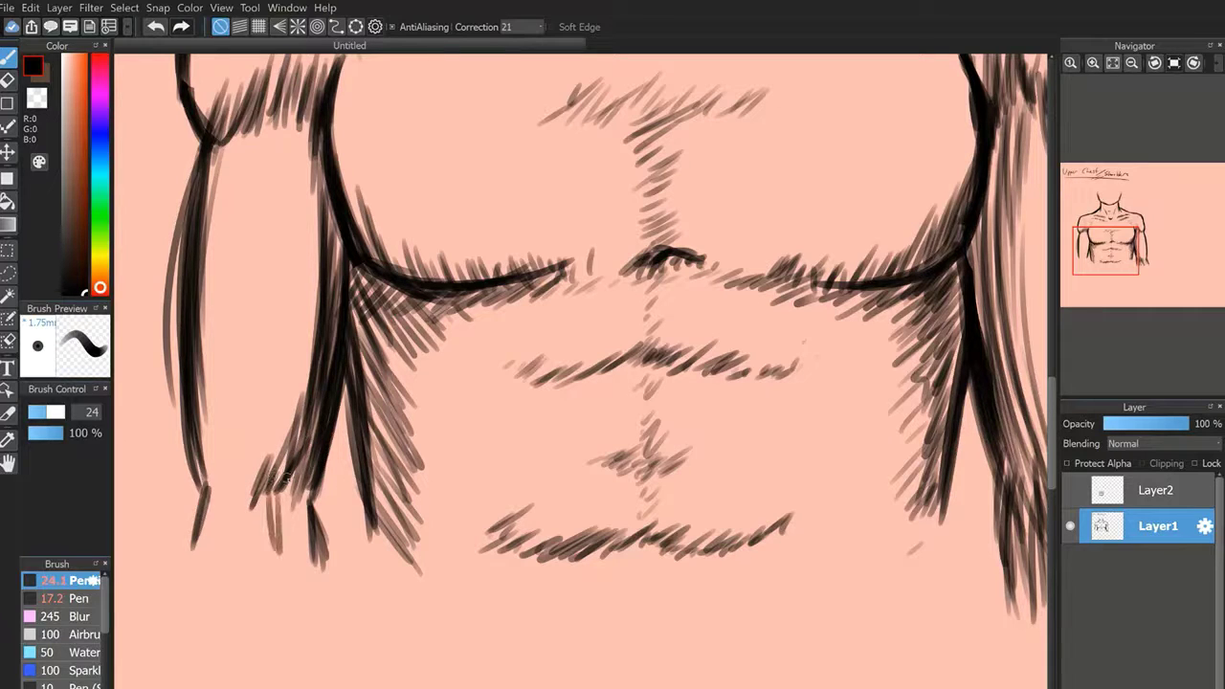
Hatch the start of the left forearm with short strokes fanning down from the inner elbow.
{"action": "left_click_drag", "start_coordinate": [294, 490], "coordinate": [308, 565]}
{"action": "left_click_drag", "start_coordinate": [304, 490], "coordinate": [295, 564]}
{"action": "mouse_move", "coordinate": [288, 483]}
{"action": "left_mouse_down"}
{"action": "mouse_move", "coordinate": [273, 552]}
{"action": "mouse_move", "coordinate": [261, 547]}
{"action": "left_mouse_up"}
{"action": "mouse_move", "coordinate": [257, 507]}
{"action": "left_mouse_down"}
{"action": "mouse_move", "coordinate": [224, 544]}
{"action": "mouse_move", "coordinate": [230, 557]}
{"action": "left_mouse_up"}
{"action": "mouse_move", "coordinate": [269, 500]}
{"action": "left_mouse_down"}
{"action": "mouse_move", "coordinate": [253, 553]}
{"action": "mouse_move", "coordinate": [265, 557]}
{"action": "left_mouse_up"}
{"action": "left_click_drag", "start_coordinate": [278, 488], "coordinate": [283, 555]}
{"action": "mouse_move", "coordinate": [282, 492]}
{"action": "left_mouse_down"}
{"action": "mouse_move", "coordinate": [295, 567]}
{"action": "mouse_move", "coordinate": [283, 564]}
{"action": "left_mouse_up"}
{"action": "left_click_drag", "start_coordinate": [296, 486], "coordinate": [279, 557]}
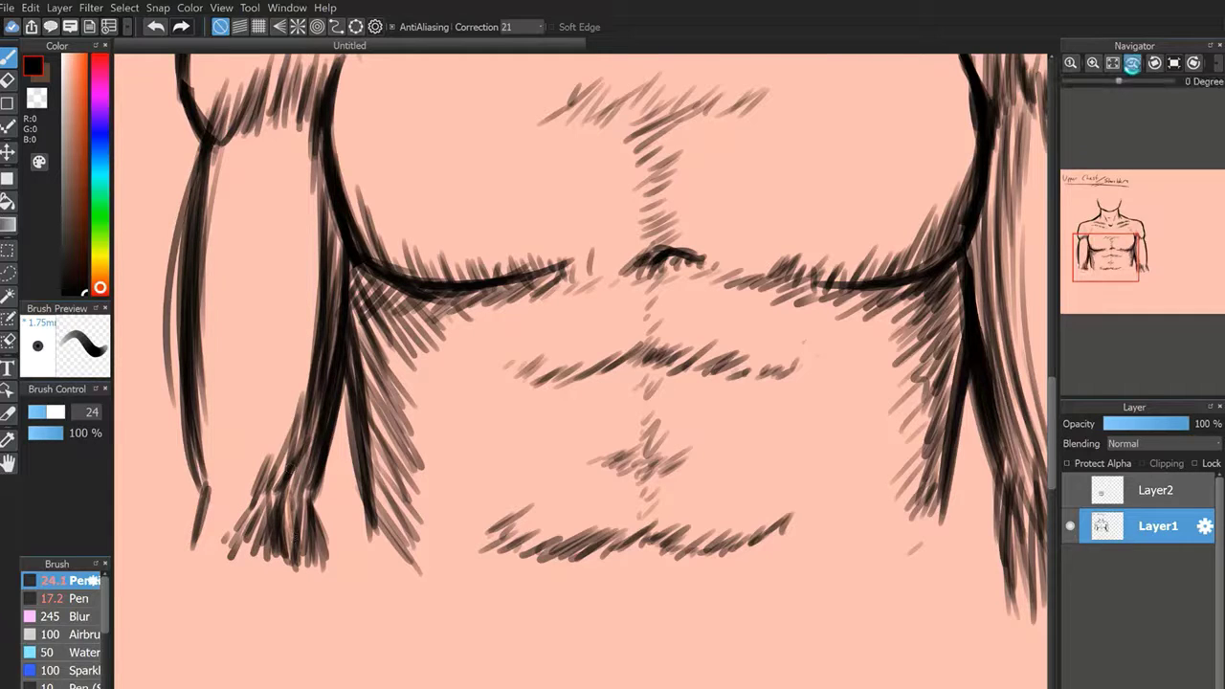
Examine the whole figure with both arms shaded at full-canvas view.
{"action": "left_click", "coordinate": [1131, 63]}
{"action": "left_click", "coordinate": [1131, 63]}
{"action": "left_click", "coordinate": [1131, 64]}
{"action": "left_click", "coordinate": [1131, 63]}
{"action": "left_click", "coordinate": [1132, 64]}
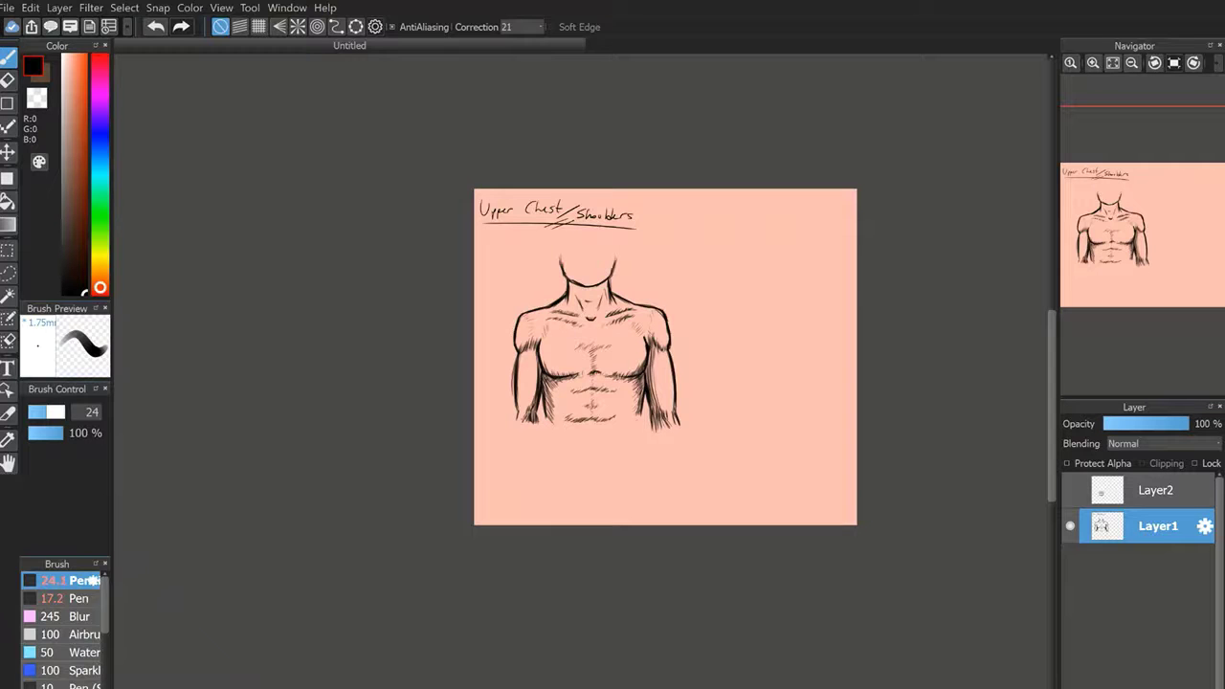
{"action": "left_click", "coordinate": [1093, 63]}
{"action": "left_click", "coordinate": [1093, 63]}
{"action": "left_click", "coordinate": [1093, 63]}
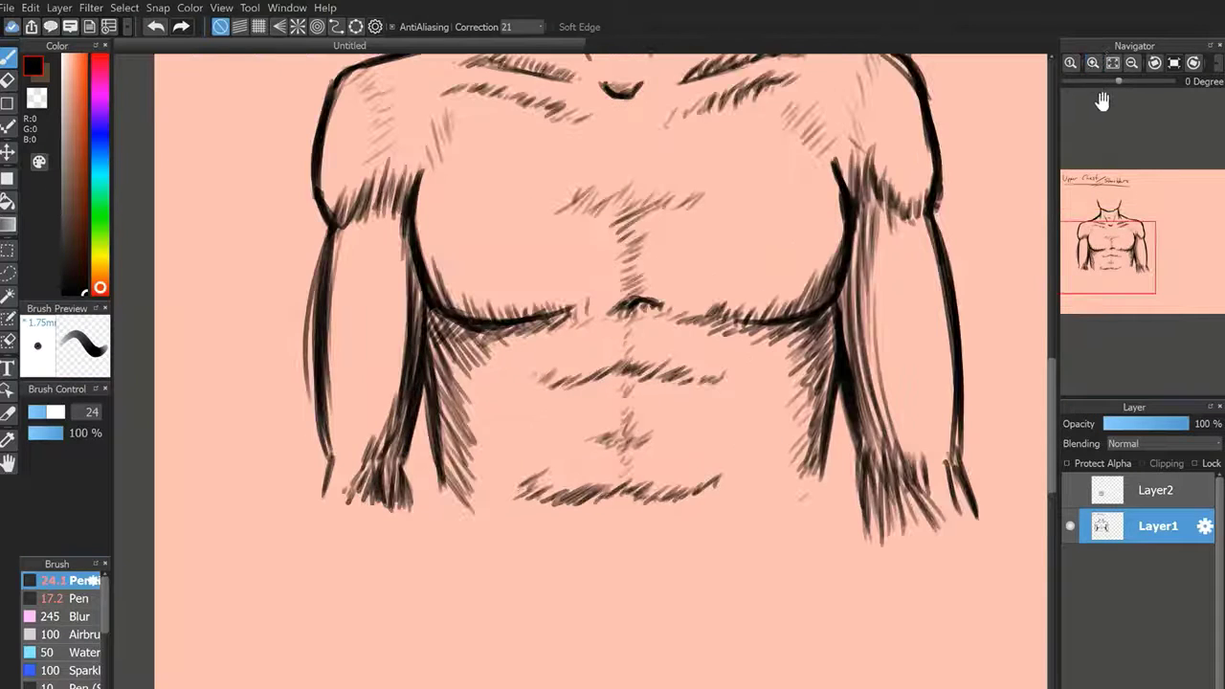
{"action": "left_click", "coordinate": [1092, 65]}
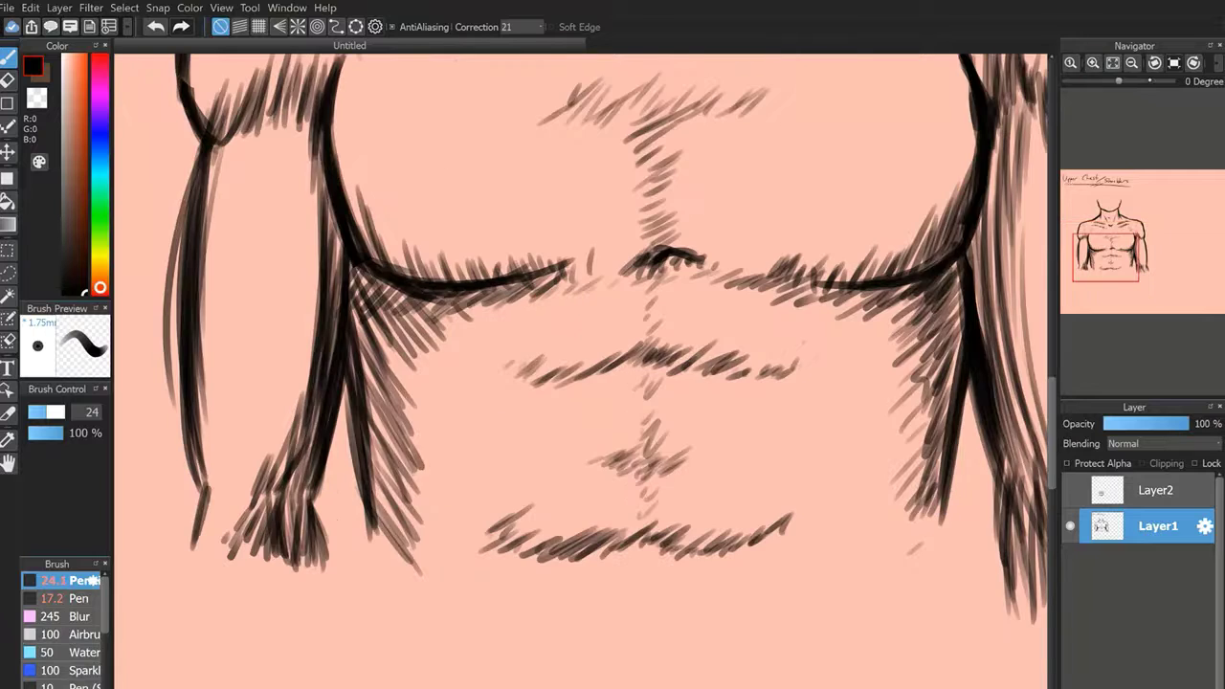
Hatch an upper rib line on the right torso side, from beside the abdominals up to the shading below the pectoral.
{"action": "middle_click_drag", "start_coordinate": [858, 358], "coordinate": [689, 406]}
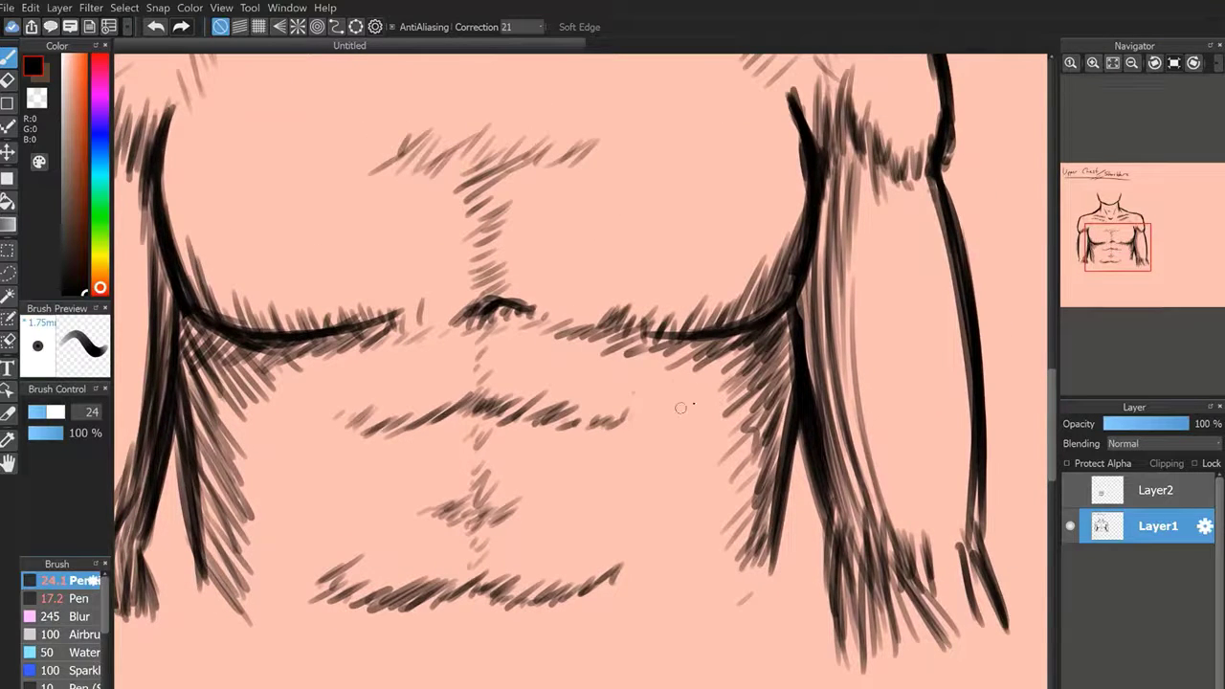
{"action": "left_click_drag", "start_coordinate": [691, 417], "coordinate": [703, 406]}
{"action": "left_click_drag", "start_coordinate": [700, 417], "coordinate": [741, 376]}
{"action": "left_click_drag", "start_coordinate": [727, 410], "coordinate": [771, 355]}
{"action": "left_click_drag", "start_coordinate": [756, 379], "coordinate": [791, 342]}
{"action": "left_click_drag", "start_coordinate": [699, 400], "coordinate": [725, 381]}
{"action": "left_click_drag", "start_coordinate": [669, 414], "coordinate": [682, 406]}
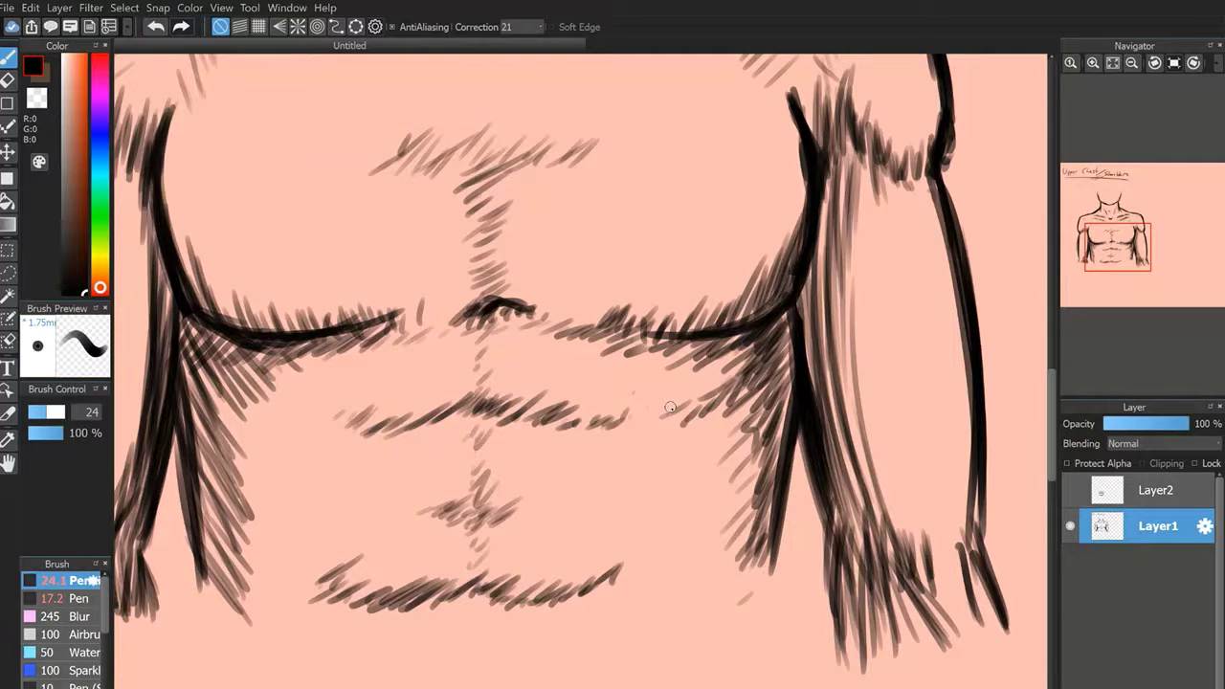
Hatch a curved line from the end of the lowest abdominal crease up into the right torso side shading.
{"action": "left_click_drag", "start_coordinate": [627, 575], "coordinate": [656, 557]}
{"action": "left_click_drag", "start_coordinate": [666, 559], "coordinate": [706, 517]}
{"action": "mouse_move", "coordinate": [708, 541]}
{"action": "left_mouse_down"}
{"action": "mouse_move", "coordinate": [726, 487]}
{"action": "mouse_move", "coordinate": [746, 473]}
{"action": "left_mouse_up"}
{"action": "left_click_drag", "start_coordinate": [737, 511], "coordinate": [766, 440]}
{"action": "mouse_move", "coordinate": [759, 500]}
{"action": "left_mouse_down"}
{"action": "mouse_move", "coordinate": [781, 436]}
{"action": "mouse_move", "coordinate": [790, 440]}
{"action": "left_mouse_up"}
{"action": "left_click_drag", "start_coordinate": [747, 506], "coordinate": [777, 468]}
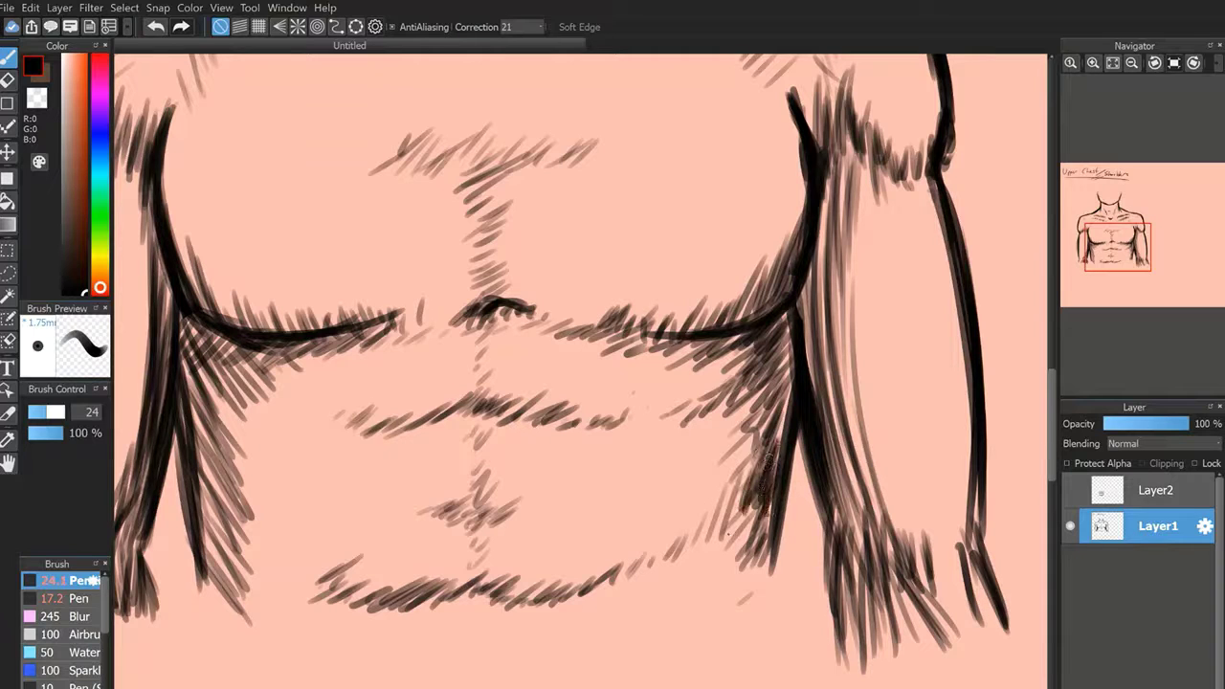
{"action": "left_click_drag", "start_coordinate": [728, 532], "coordinate": [754, 460]}
{"action": "mouse_move", "coordinate": [700, 539]}
{"action": "left_mouse_down"}
{"action": "mouse_move", "coordinate": [732, 476]}
{"action": "mouse_move", "coordinate": [699, 508]}
{"action": "left_mouse_up"}
{"action": "left_click", "coordinate": [672, 529]}
Darken the upper rib hatching on the right torso side and add a second hatched rib line below it.
{"action": "mouse_move", "coordinate": [693, 392]}
{"action": "left_mouse_down"}
{"action": "mouse_move", "coordinate": [672, 427]}
{"action": "mouse_move", "coordinate": [684, 420]}
{"action": "left_mouse_up"}
{"action": "left_click_drag", "start_coordinate": [719, 389], "coordinate": [704, 416]}
{"action": "left_click_drag", "start_coordinate": [739, 388], "coordinate": [726, 409]}
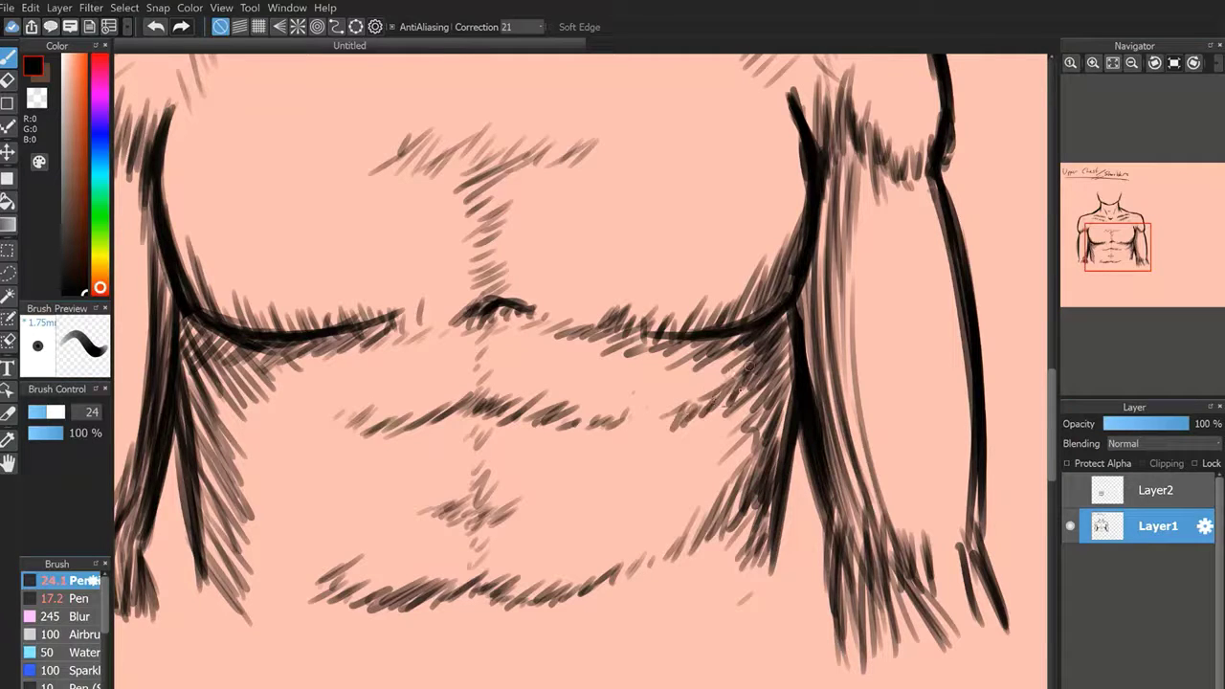
{"action": "left_click_drag", "start_coordinate": [768, 341], "coordinate": [742, 391]}
{"action": "left_click_drag", "start_coordinate": [776, 346], "coordinate": [738, 453]}
{"action": "left_click_drag", "start_coordinate": [740, 438], "coordinate": [689, 467]}
{"action": "left_click_drag", "start_coordinate": [699, 455], "coordinate": [659, 486]}
Sketch a jagged serratus edge with short strokes down the left torso side beside the existing hatching.
{"action": "left_click_drag", "start_coordinate": [498, 421], "coordinate": [784, 485]}
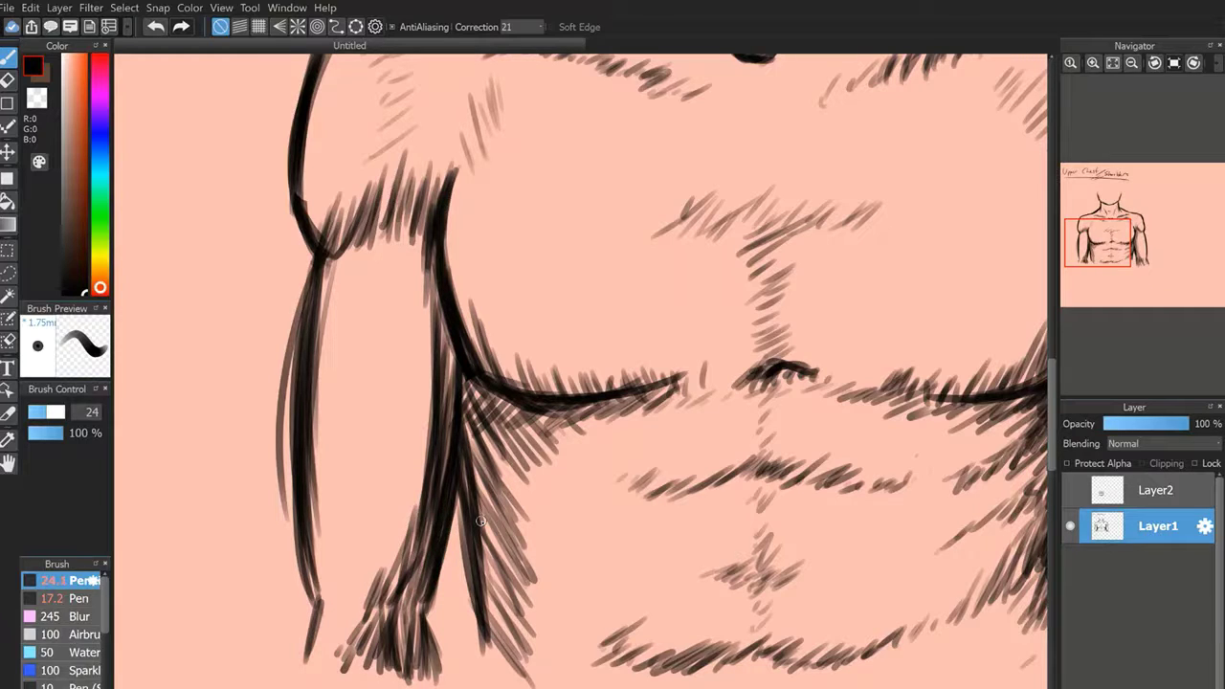
{"action": "mouse_move", "coordinate": [467, 435]}
{"action": "left_mouse_down"}
{"action": "mouse_move", "coordinate": [567, 480]}
{"action": "mouse_move", "coordinate": [521, 423]}
{"action": "mouse_move", "coordinate": [448, 517]}
{"action": "mouse_move", "coordinate": [428, 653]}
{"action": "left_mouse_up"}
{"action": "key", "text": "ctrl+z"}
{"action": "mouse_move", "coordinate": [506, 484]}
{"action": "left_mouse_down"}
{"action": "mouse_move", "coordinate": [524, 468]}
{"action": "mouse_move", "coordinate": [561, 476]}
{"action": "mouse_move", "coordinate": [580, 465]}
{"action": "mouse_move", "coordinate": [559, 480]}
{"action": "mouse_move", "coordinate": [574, 456]}
{"action": "left_mouse_up"}
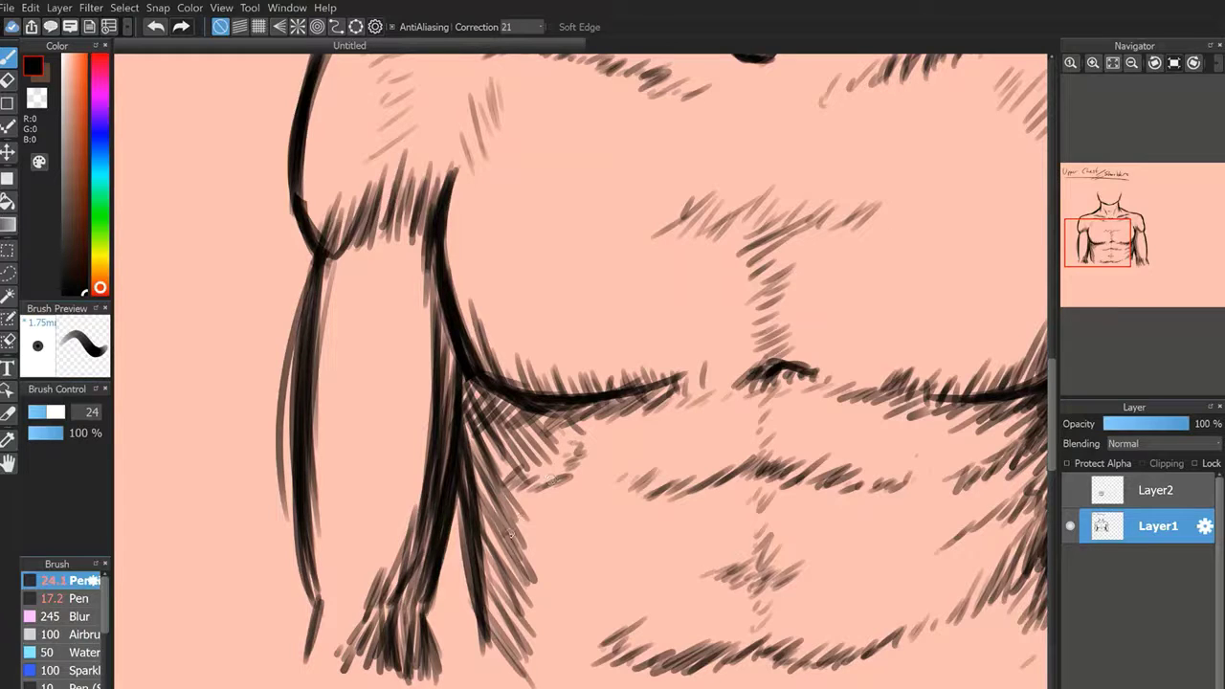
{"action": "left_click_drag", "start_coordinate": [513, 534], "coordinate": [499, 545]}
{"action": "left_click_drag", "start_coordinate": [518, 536], "coordinate": [511, 553]}
{"action": "mouse_move", "coordinate": [538, 545]}
{"action": "left_mouse_down"}
{"action": "mouse_move", "coordinate": [526, 553]}
{"action": "mouse_move", "coordinate": [538, 542]}
{"action": "left_mouse_up"}
{"action": "mouse_move", "coordinate": [477, 597]}
{"action": "left_mouse_down"}
{"action": "mouse_move", "coordinate": [533, 602]}
{"action": "mouse_move", "coordinate": [538, 566]}
{"action": "mouse_move", "coordinate": [529, 601]}
{"action": "mouse_move", "coordinate": [494, 613]}
{"action": "left_mouse_up"}
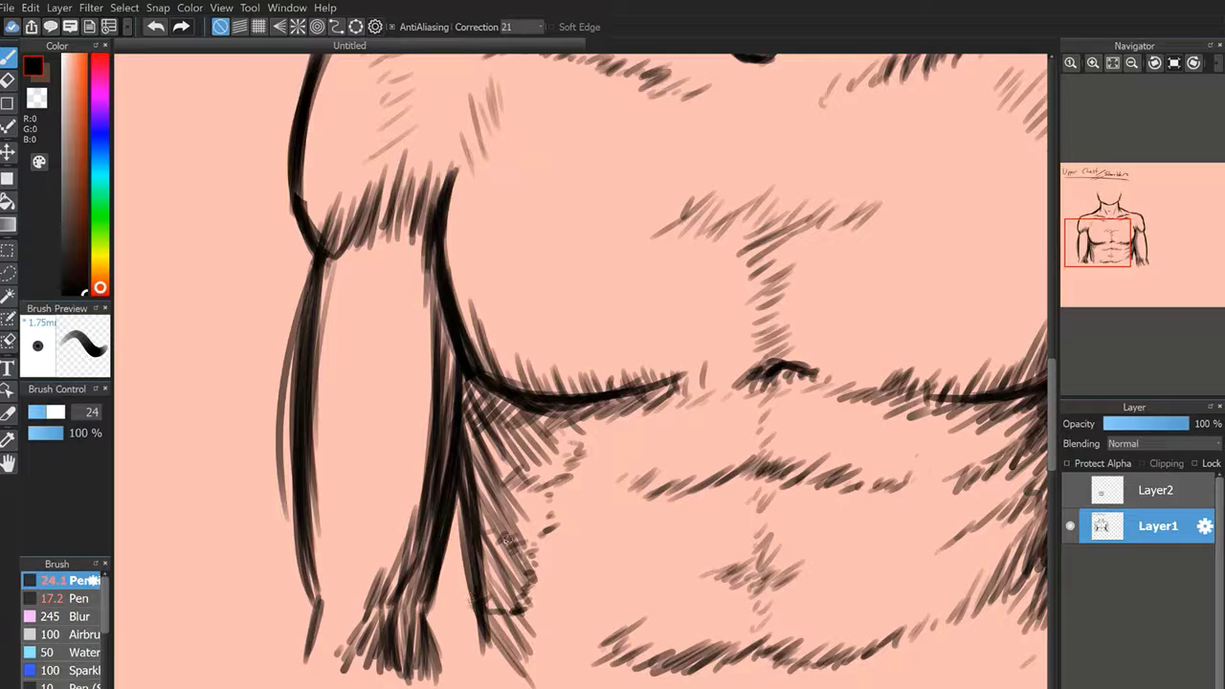
{"action": "mouse_move", "coordinate": [495, 541]}
{"action": "left_mouse_down"}
{"action": "mouse_move", "coordinate": [530, 540]}
{"action": "mouse_move", "coordinate": [556, 513]}
{"action": "left_mouse_up"}
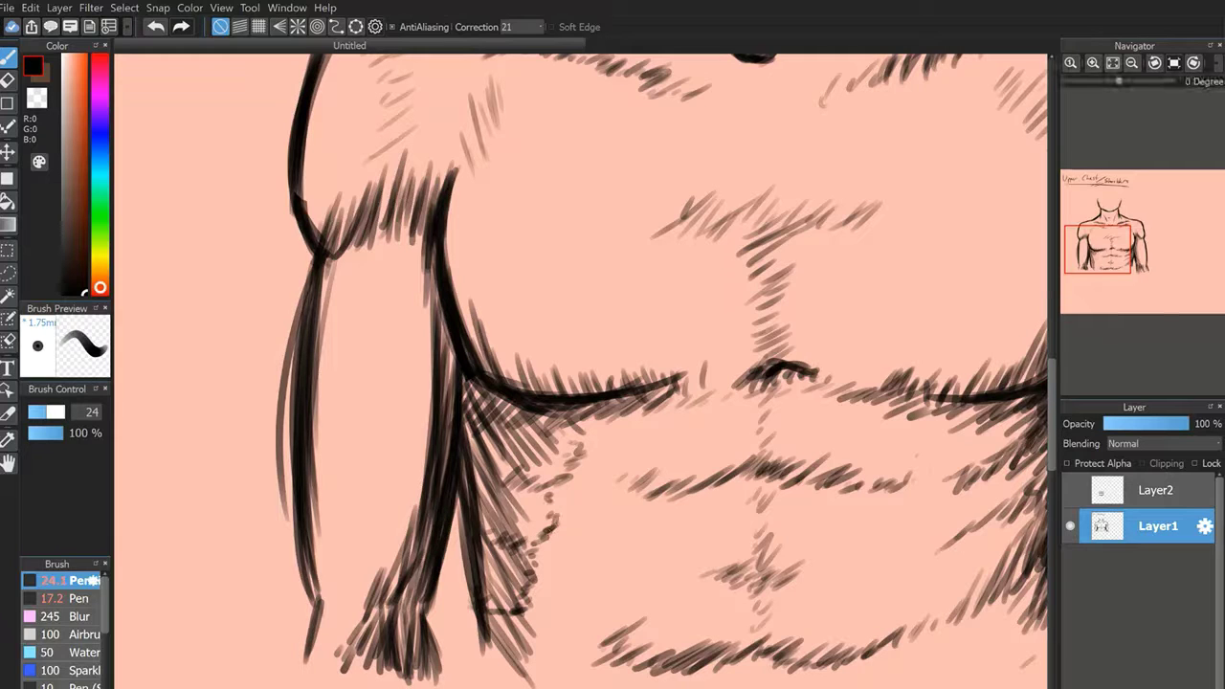
Draw a vertical centre line from the mid-chest hatching down through the abdominals past the lowest crease.
{"action": "left_click", "coordinate": [1132, 63]}
{"action": "left_click", "coordinate": [1132, 63]}
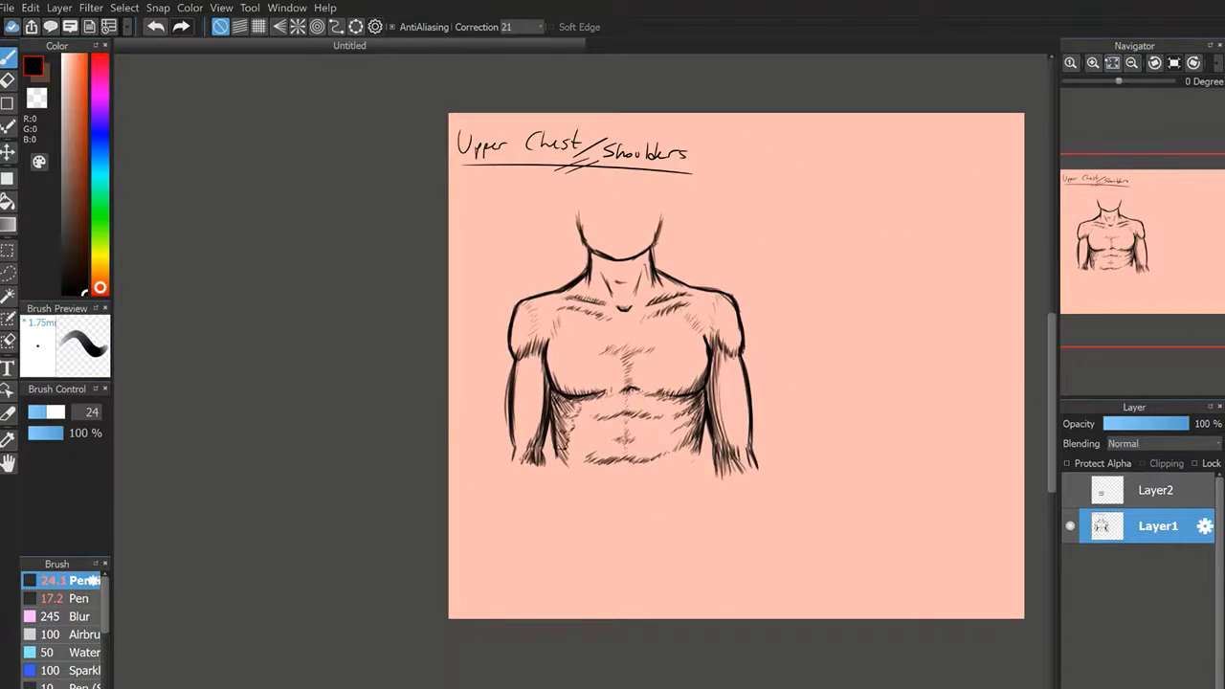
{"action": "left_click", "coordinate": [1094, 63]}
{"action": "left_click", "coordinate": [1094, 64]}
{"action": "left_click", "coordinate": [1094, 63]}
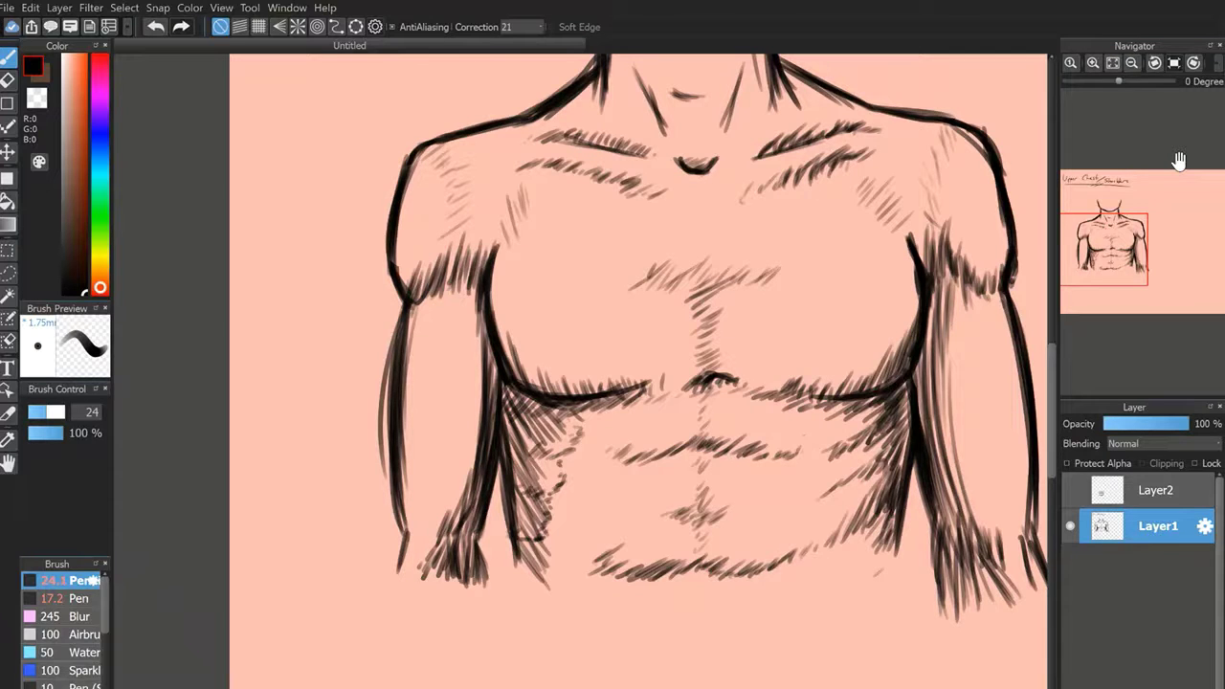
{"action": "left_click", "coordinate": [1094, 65]}
{"action": "left_click_drag", "start_coordinate": [765, 226], "coordinate": [772, 687]}
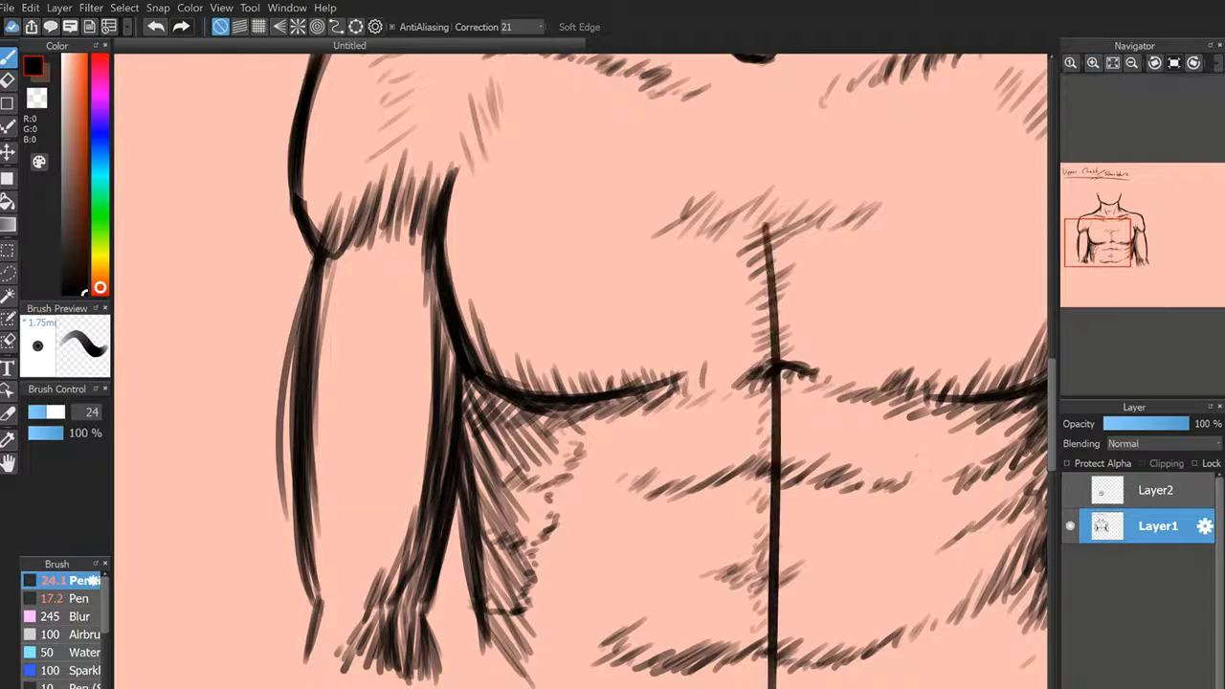
Darken the serratus segments on the left torso side with heavier strokes along their edges.
{"action": "mouse_move", "coordinate": [1119, 251]}
{"action": "left_mouse_down"}
{"action": "mouse_move", "coordinate": [1131, 259]}
{"action": "mouse_move", "coordinate": [1100, 261]}
{"action": "left_mouse_up"}
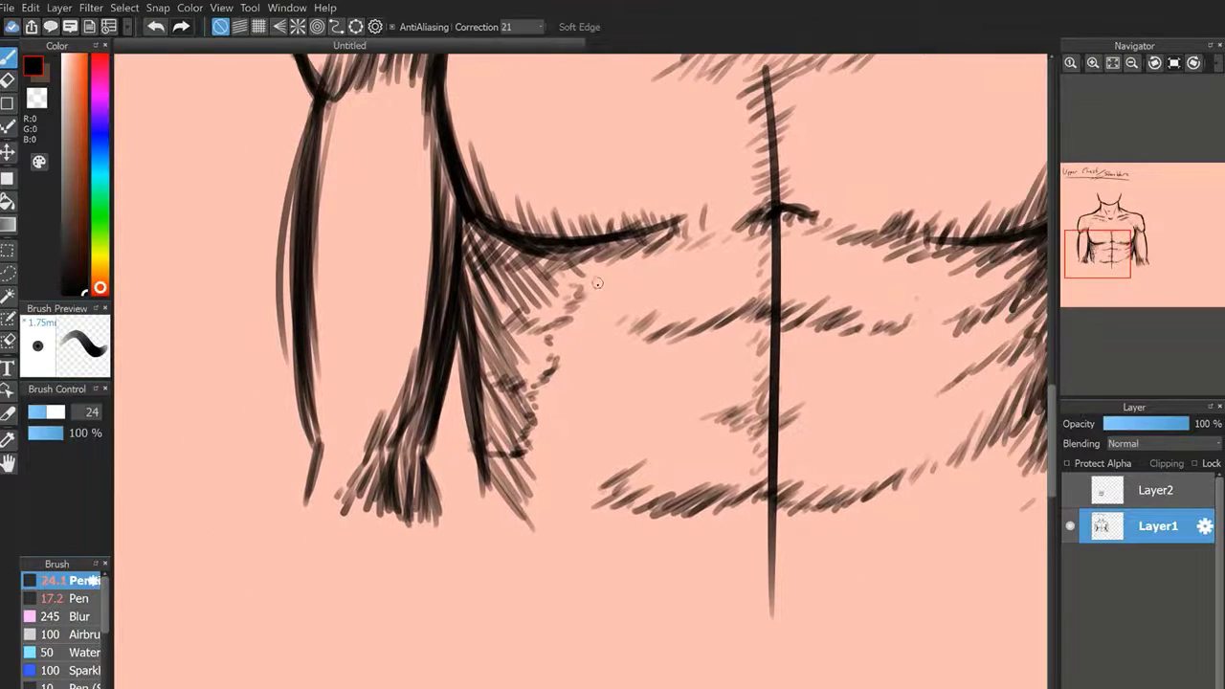
{"action": "mouse_move", "coordinate": [588, 282]}
{"action": "left_mouse_down"}
{"action": "mouse_move", "coordinate": [542, 328]}
{"action": "mouse_move", "coordinate": [507, 320]}
{"action": "mouse_move", "coordinate": [548, 333]}
{"action": "mouse_move", "coordinate": [559, 355]}
{"action": "mouse_move", "coordinate": [522, 383]}
{"action": "mouse_move", "coordinate": [493, 378]}
{"action": "mouse_move", "coordinate": [538, 395]}
{"action": "mouse_move", "coordinate": [534, 423]}
{"action": "mouse_move", "coordinate": [508, 448]}
{"action": "mouse_move", "coordinate": [486, 421]}
{"action": "mouse_move", "coordinate": [517, 452]}
{"action": "left_mouse_up"}
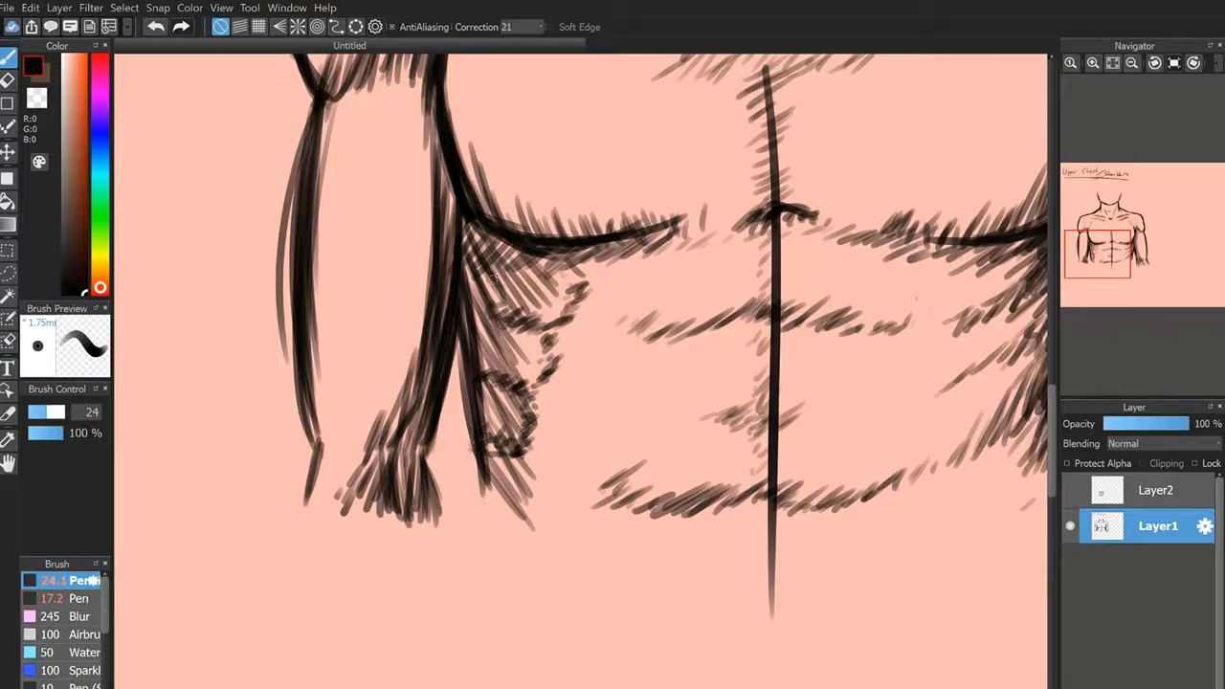
{"action": "mouse_move", "coordinate": [490, 252]}
{"action": "left_mouse_down"}
{"action": "mouse_move", "coordinate": [497, 277]}
{"action": "mouse_move", "coordinate": [476, 303]}
{"action": "mouse_move", "coordinate": [498, 291]}
{"action": "mouse_move", "coordinate": [496, 340]}
{"action": "mouse_move", "coordinate": [472, 385]}
{"action": "left_mouse_up"}
Examine the finished front-view torso as a whole and close up around the shoulders and chest.
{"action": "left_click", "coordinate": [1112, 63]}
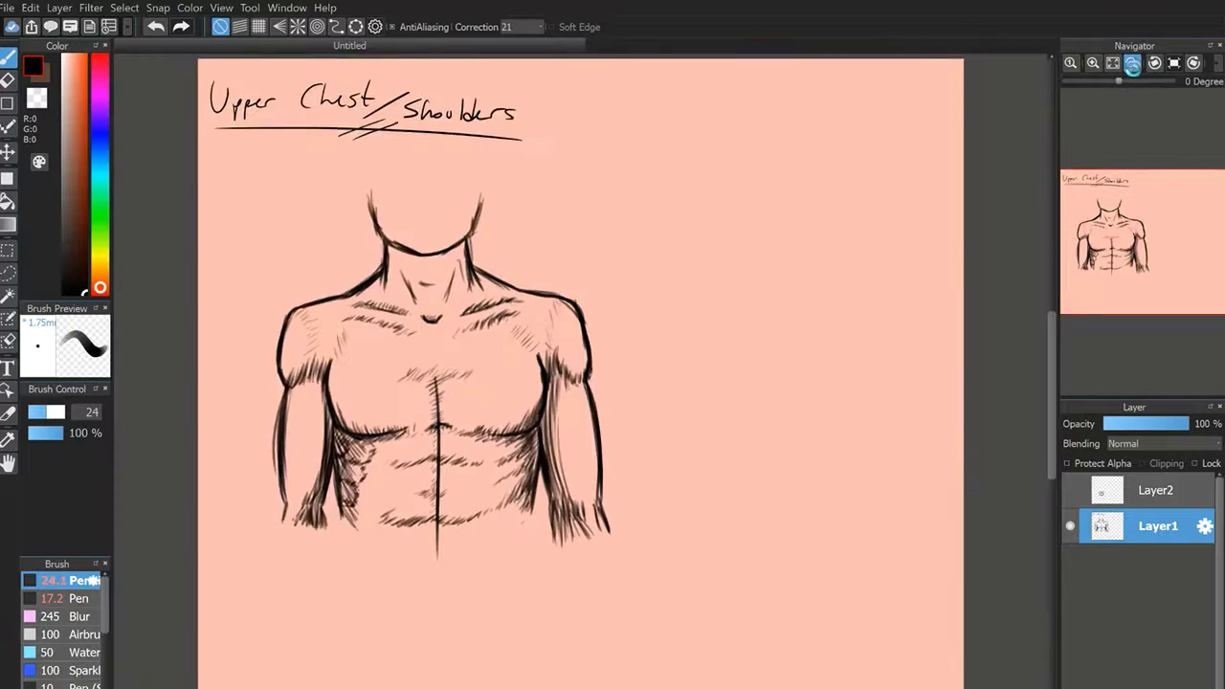
{"action": "left_click", "coordinate": [1131, 64]}
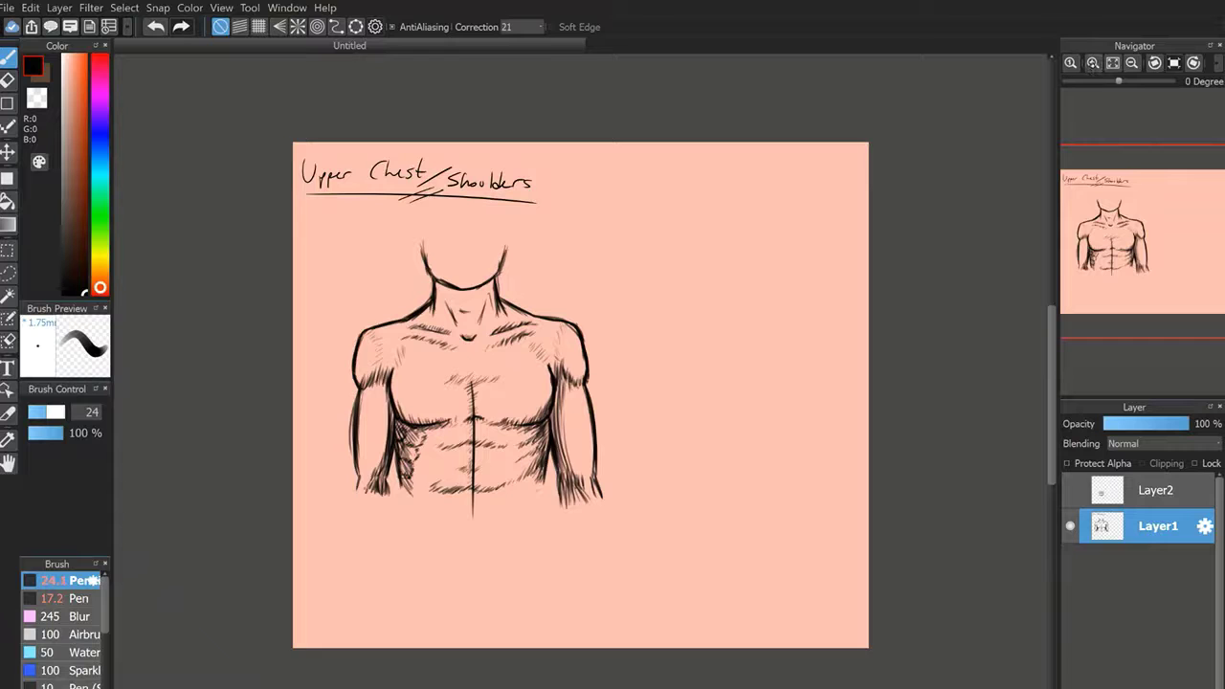
{"action": "left_click", "coordinate": [1093, 63]}
{"action": "left_click", "coordinate": [1093, 63]}
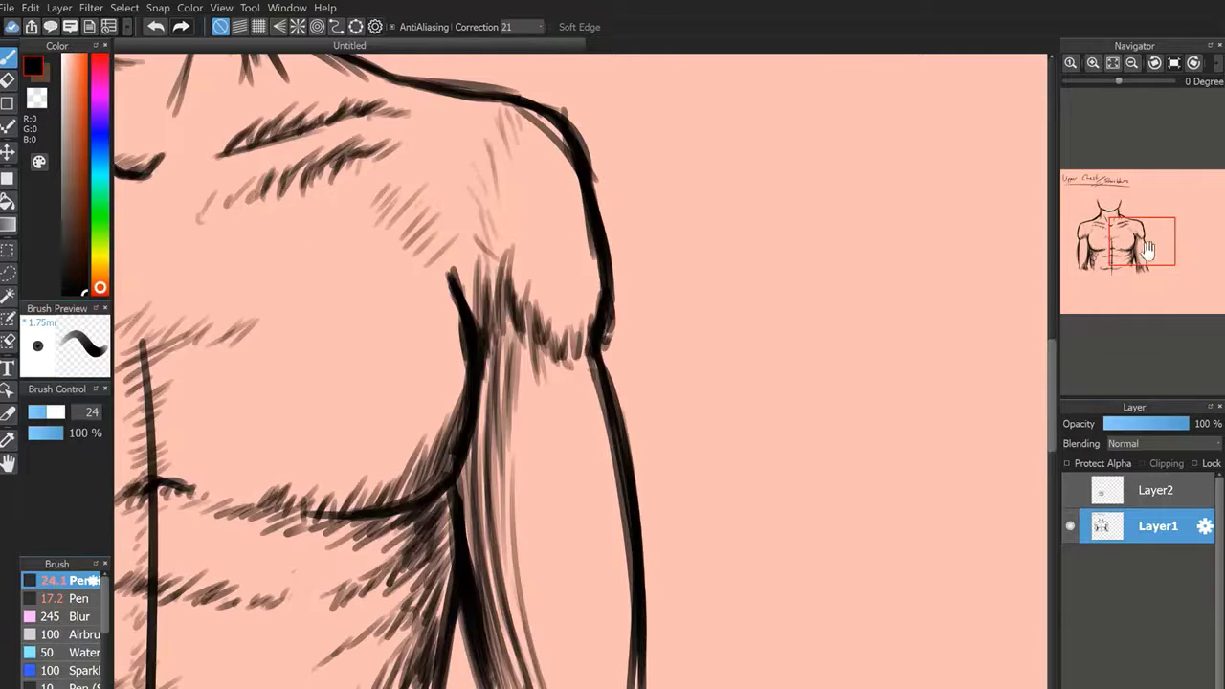
{"action": "left_click_drag", "start_coordinate": [1145, 249], "coordinate": [1096, 237]}
{"action": "left_click_drag", "start_coordinate": [463, 377], "coordinate": [482, 312]}
{"action": "mouse_move", "coordinate": [452, 368]}
{"action": "left_mouse_down"}
{"action": "mouse_move", "coordinate": [468, 308]}
{"action": "mouse_move", "coordinate": [450, 322]}
{"action": "left_mouse_up"}
{"action": "left_click_drag", "start_coordinate": [1096, 237], "coordinate": [1174, 232]}
Add a new layer and sketch the chin underside and throat of a left-facing side view beside the front-view figure.
{"action": "key", "text": "ctrl+shift+n"}
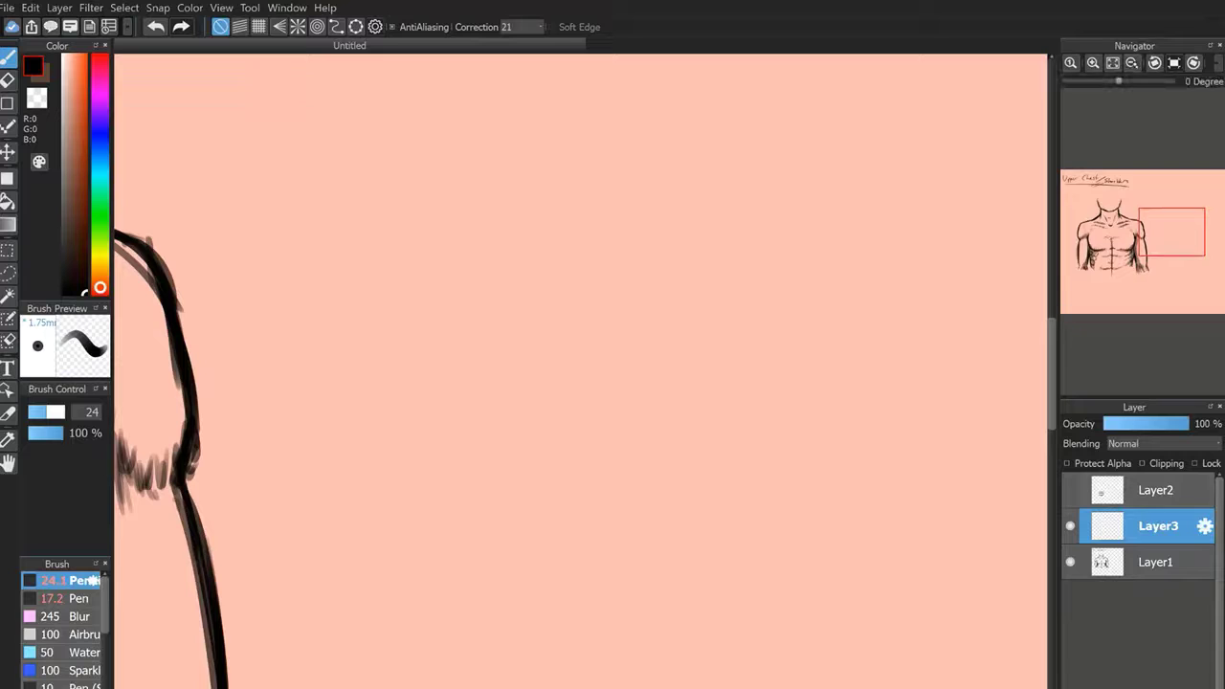
{"action": "left_click", "coordinate": [1132, 64]}
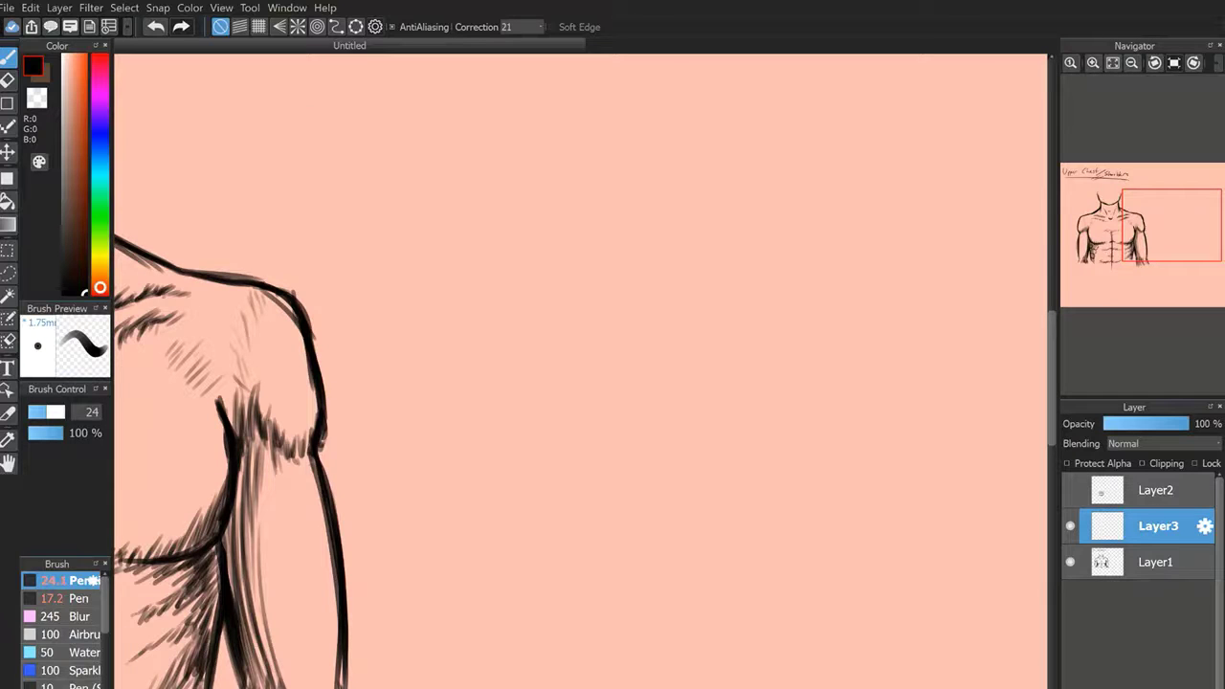
{"action": "left_click_drag", "start_coordinate": [1163, 228], "coordinate": [1177, 229]}
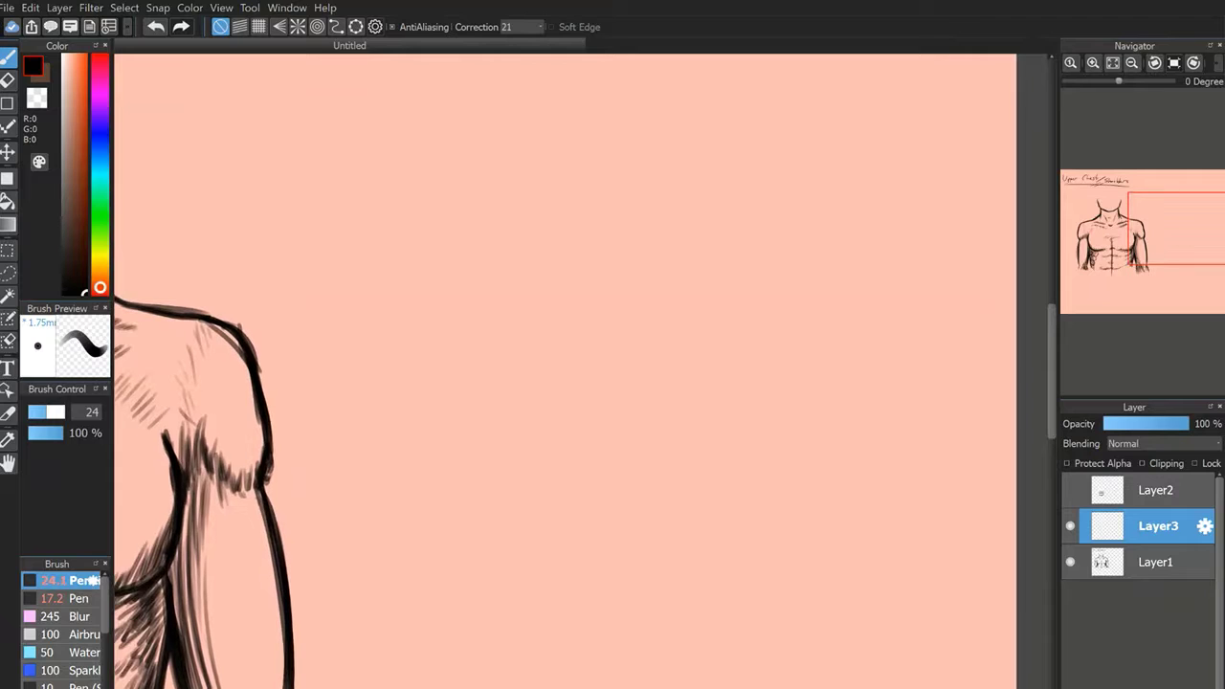
{"action": "left_click_drag", "start_coordinate": [547, 176], "coordinate": [599, 177]}
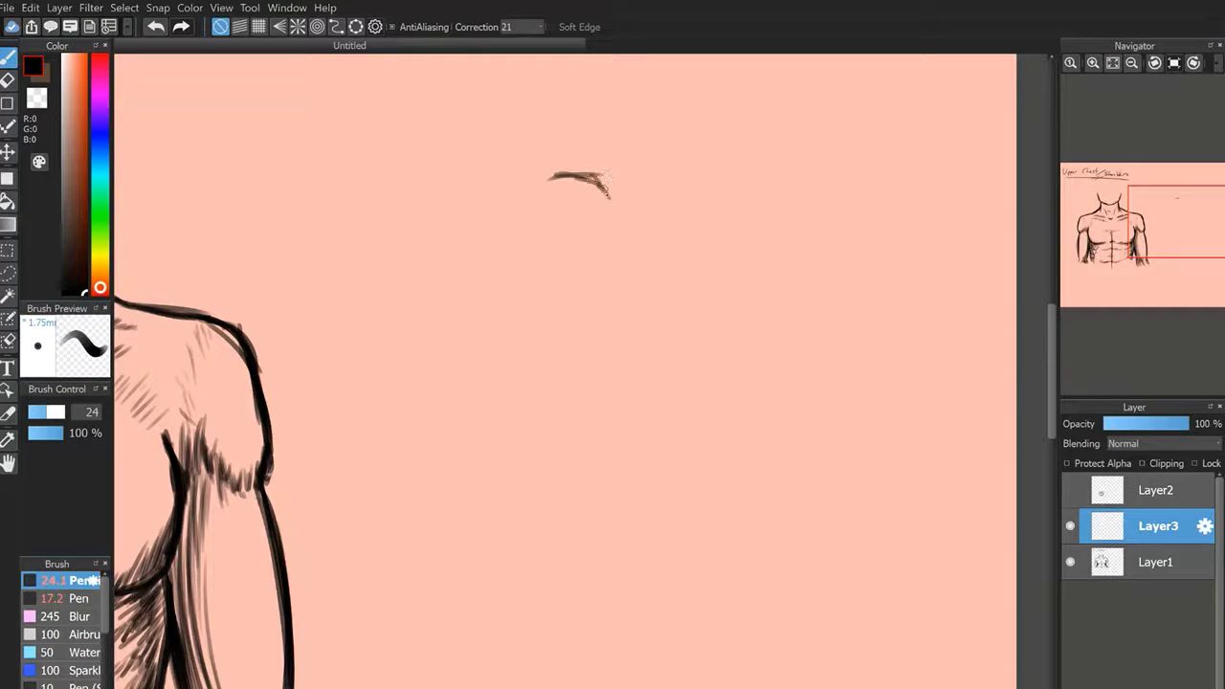
{"action": "left_click_drag", "start_coordinate": [608, 197], "coordinate": [605, 214]}
Continue the side-view profile from the neck base down the sloping chest and around the lower curve of the pectoral.
{"action": "mouse_move", "coordinate": [605, 247]}
{"action": "left_mouse_down"}
{"action": "mouse_move", "coordinate": [615, 278]}
{"action": "mouse_move", "coordinate": [572, 341]}
{"action": "left_mouse_up"}
{"action": "left_click_drag", "start_coordinate": [605, 291], "coordinate": [546, 388]}
{"action": "left_click_drag", "start_coordinate": [587, 314], "coordinate": [532, 406]}
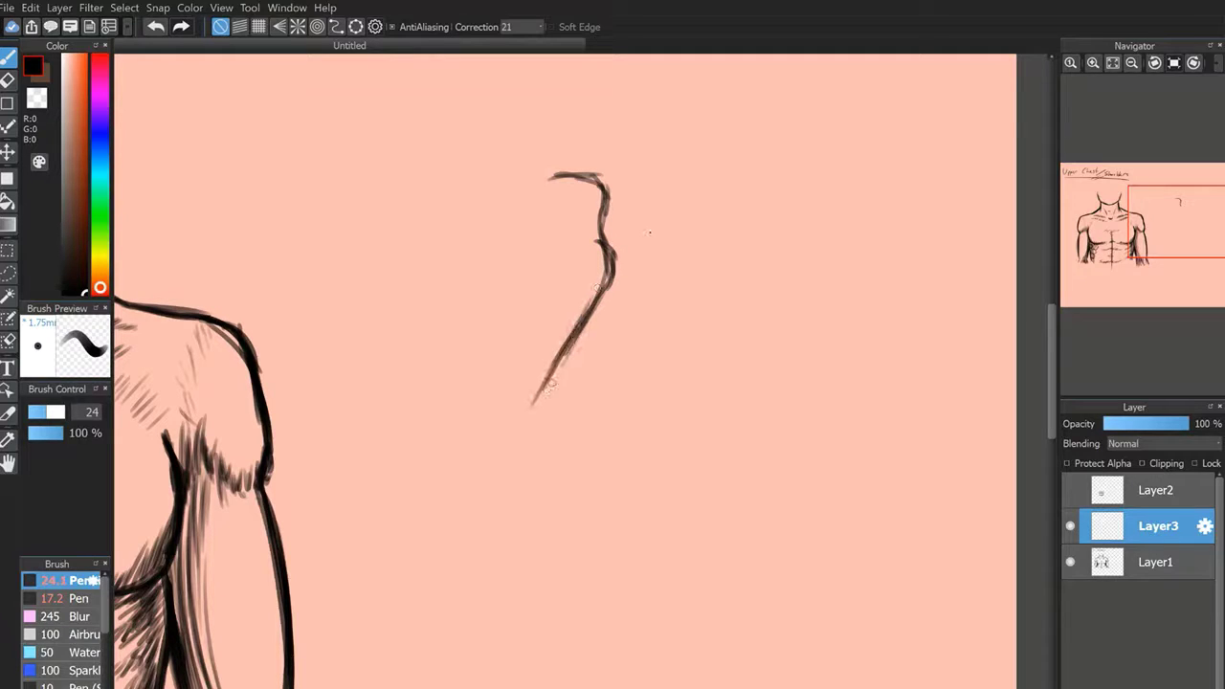
{"action": "mouse_move", "coordinate": [507, 352]}
{"action": "left_mouse_down"}
{"action": "mouse_move", "coordinate": [670, 341]}
{"action": "mouse_move", "coordinate": [547, 281]}
{"action": "mouse_move", "coordinate": [563, 364]}
{"action": "mouse_move", "coordinate": [546, 392]}
{"action": "left_mouse_up"}
{"action": "key", "text": "ctrl+z"}
{"action": "left_click_drag", "start_coordinate": [582, 315], "coordinate": [534, 412]}
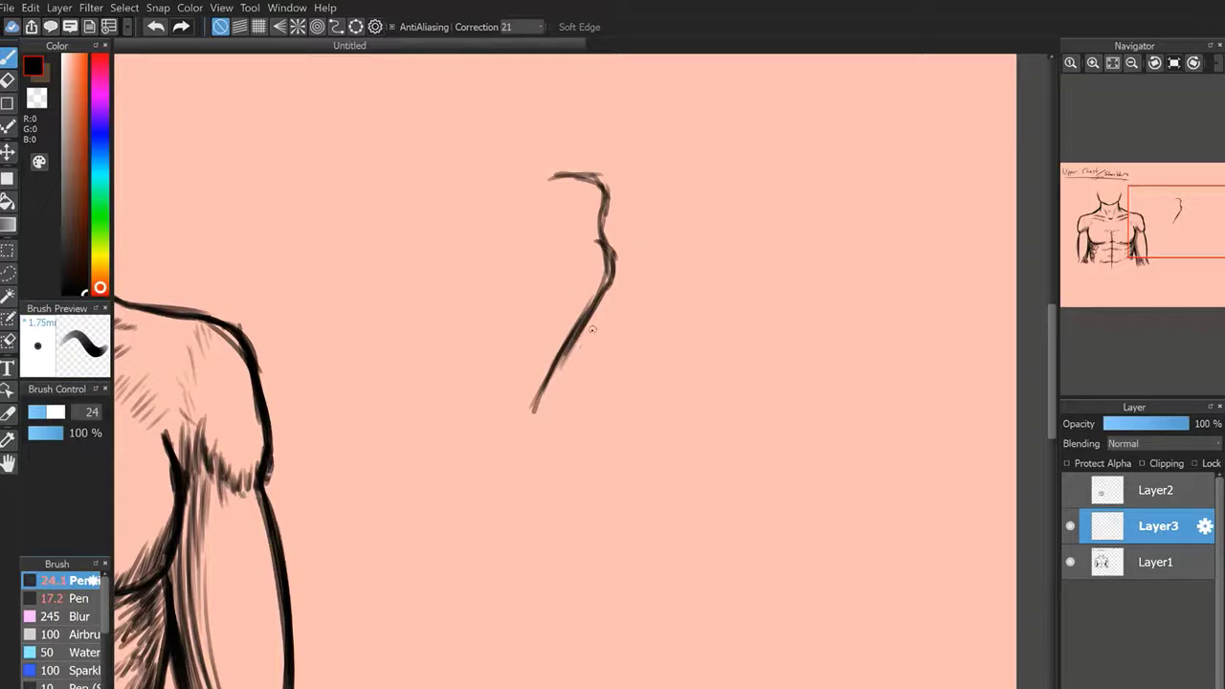
{"action": "mouse_move", "coordinate": [585, 328]}
{"action": "left_mouse_down"}
{"action": "mouse_move", "coordinate": [526, 419]}
{"action": "mouse_move", "coordinate": [532, 408]}
{"action": "mouse_move", "coordinate": [530, 465]}
{"action": "mouse_move", "coordinate": [547, 473]}
{"action": "left_mouse_up"}
{"action": "mouse_move", "coordinate": [528, 423]}
{"action": "left_mouse_down"}
{"action": "mouse_move", "coordinate": [527, 453]}
{"action": "mouse_move", "coordinate": [552, 487]}
{"action": "mouse_move", "coordinate": [544, 474]}
{"action": "left_mouse_up"}
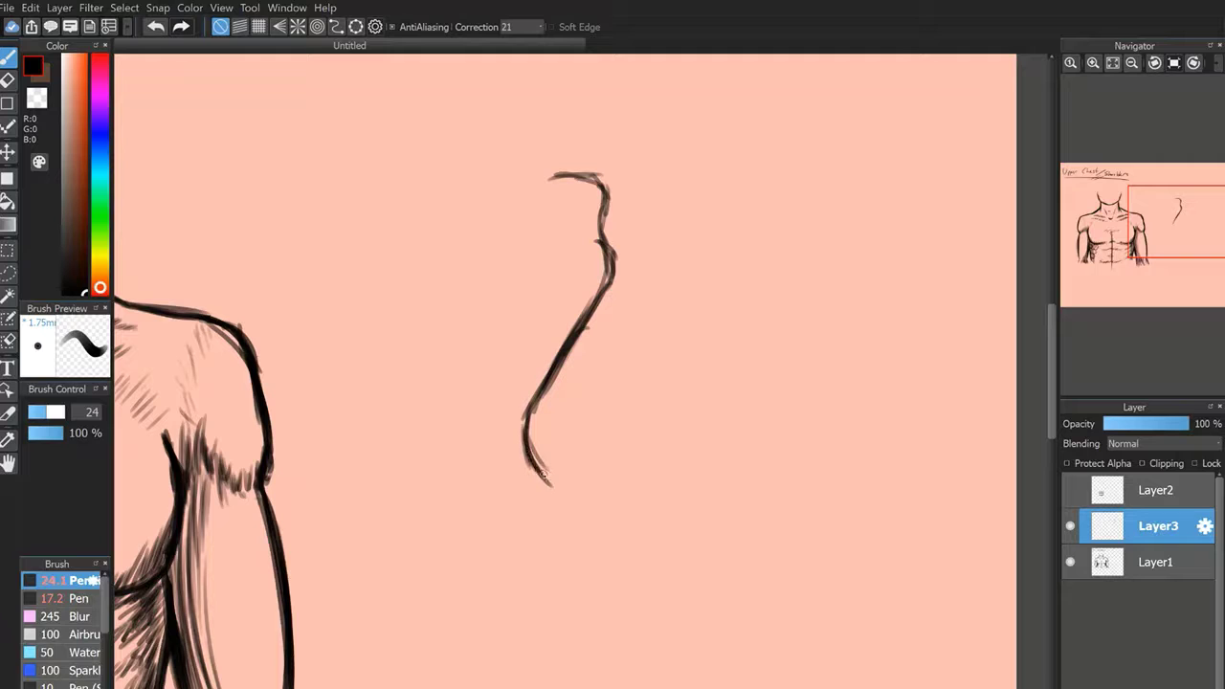
{"action": "left_click_drag", "start_coordinate": [1188, 242], "coordinate": [1175, 246]}
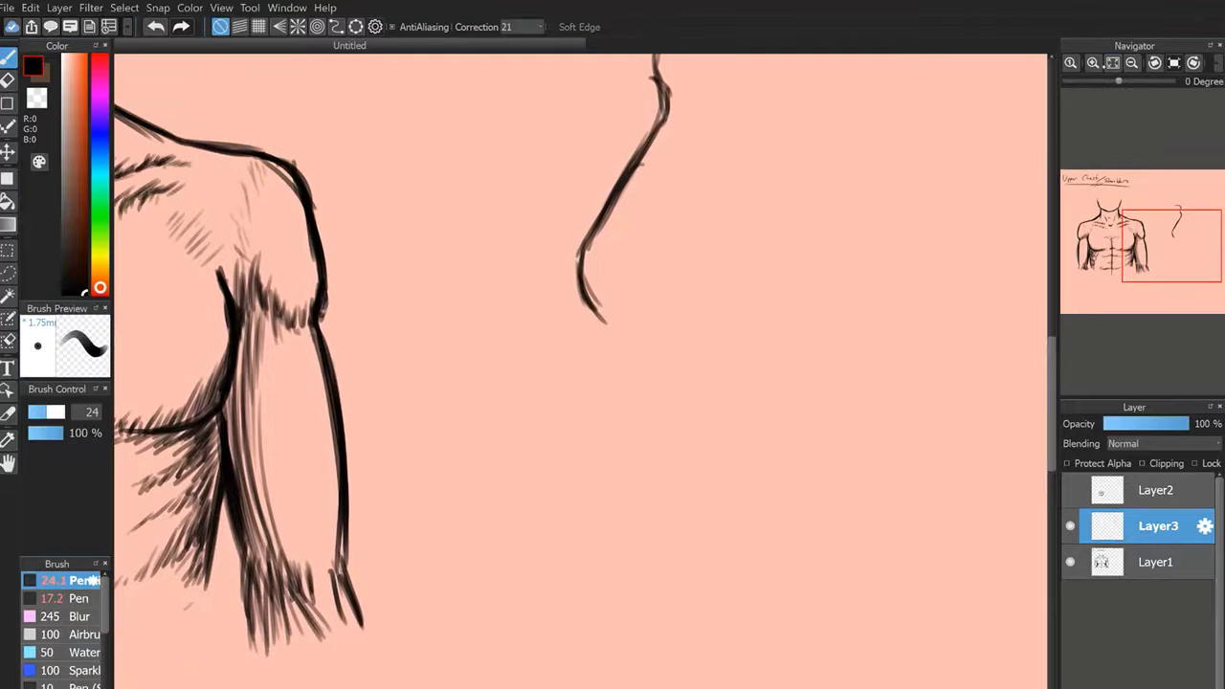
Thicken the lower pectoral curve of the side-view profile and extend the contour down into the upper abdomen.
{"action": "left_click", "coordinate": [1092, 63]}
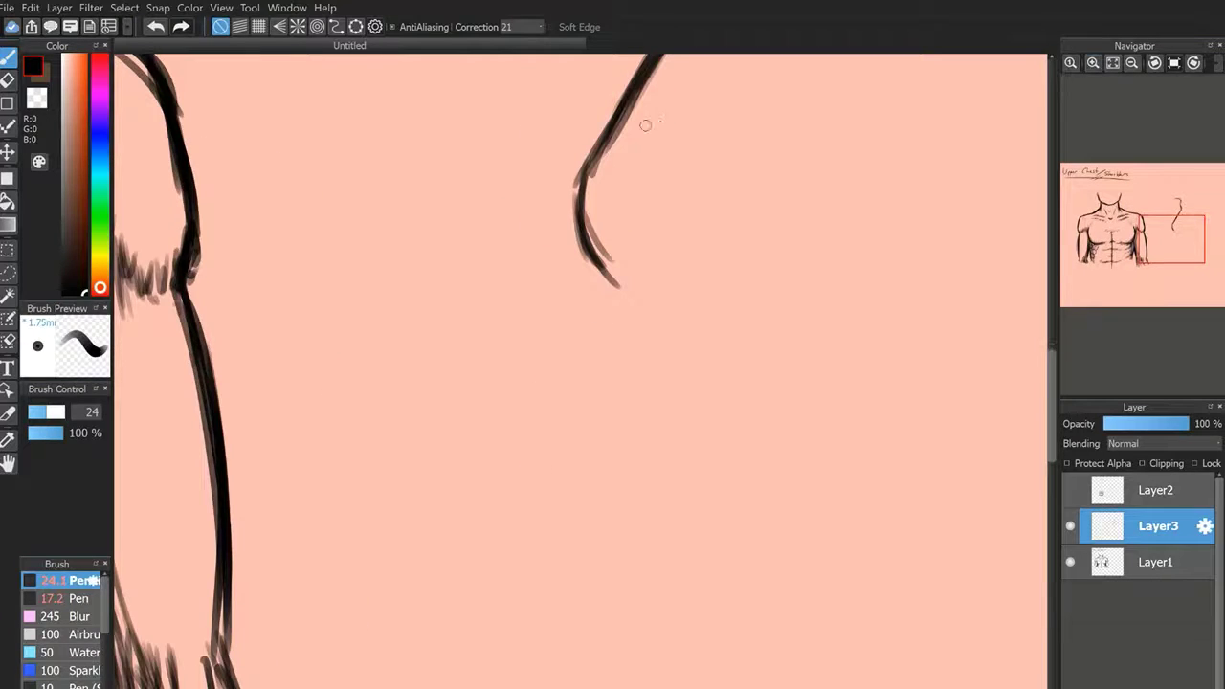
{"action": "left_click_drag", "start_coordinate": [1184, 242], "coordinate": [1170, 234]}
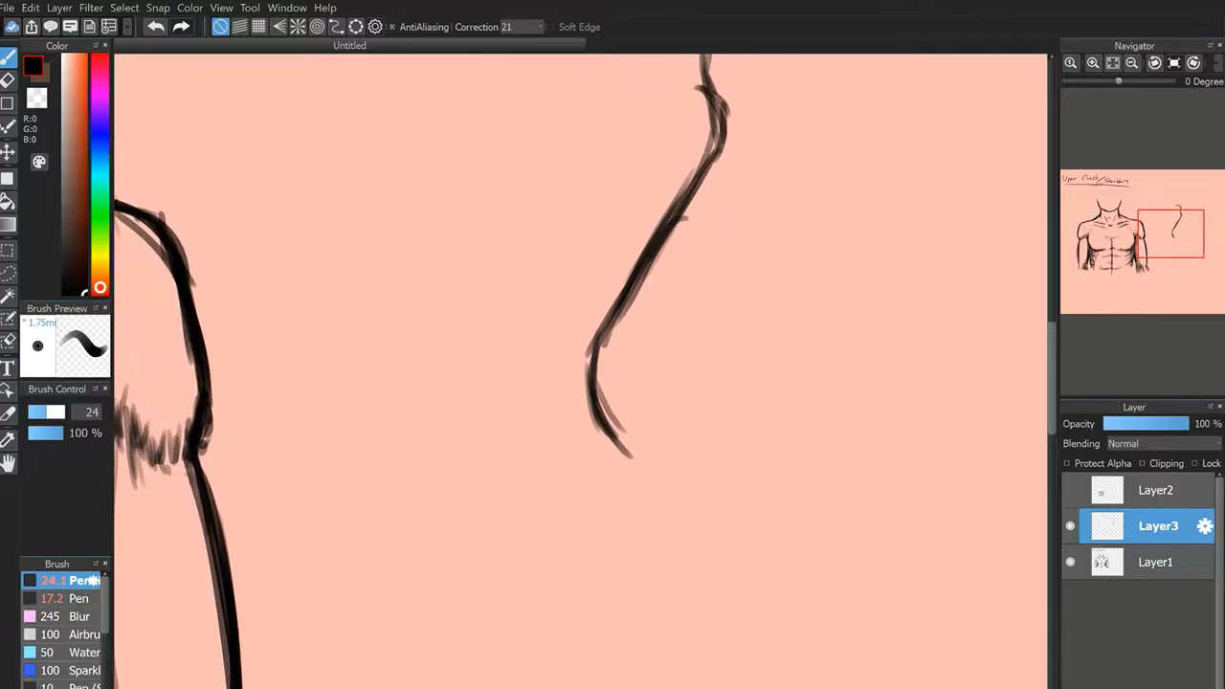
{"action": "left_click_drag", "start_coordinate": [627, 289], "coordinate": [595, 412]}
{"action": "mouse_move", "coordinate": [611, 299]}
{"action": "left_mouse_down"}
{"action": "mouse_move", "coordinate": [595, 335]}
{"action": "mouse_move", "coordinate": [618, 485]}
{"action": "left_mouse_up"}
{"action": "left_click_drag", "start_coordinate": [603, 429], "coordinate": [622, 484]}
{"action": "left_click_drag", "start_coordinate": [612, 431], "coordinate": [624, 507]}
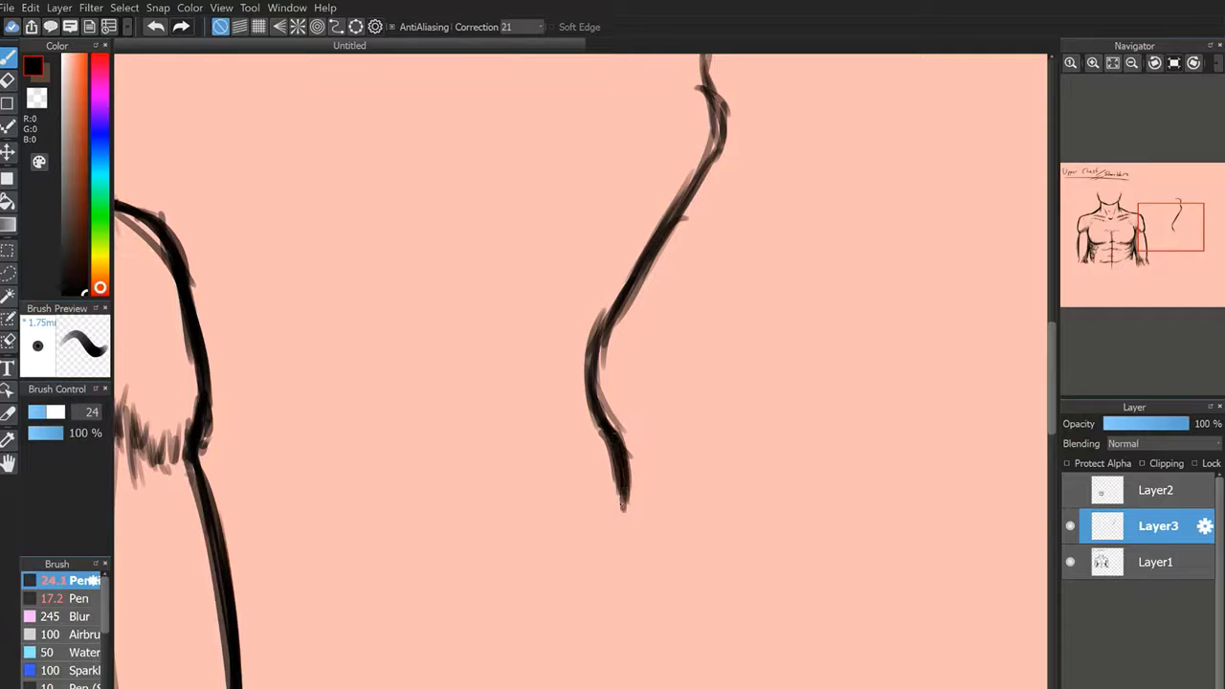
{"action": "left_click_drag", "start_coordinate": [626, 459], "coordinate": [612, 572]}
{"action": "left_click_drag", "start_coordinate": [622, 497], "coordinate": [614, 572]}
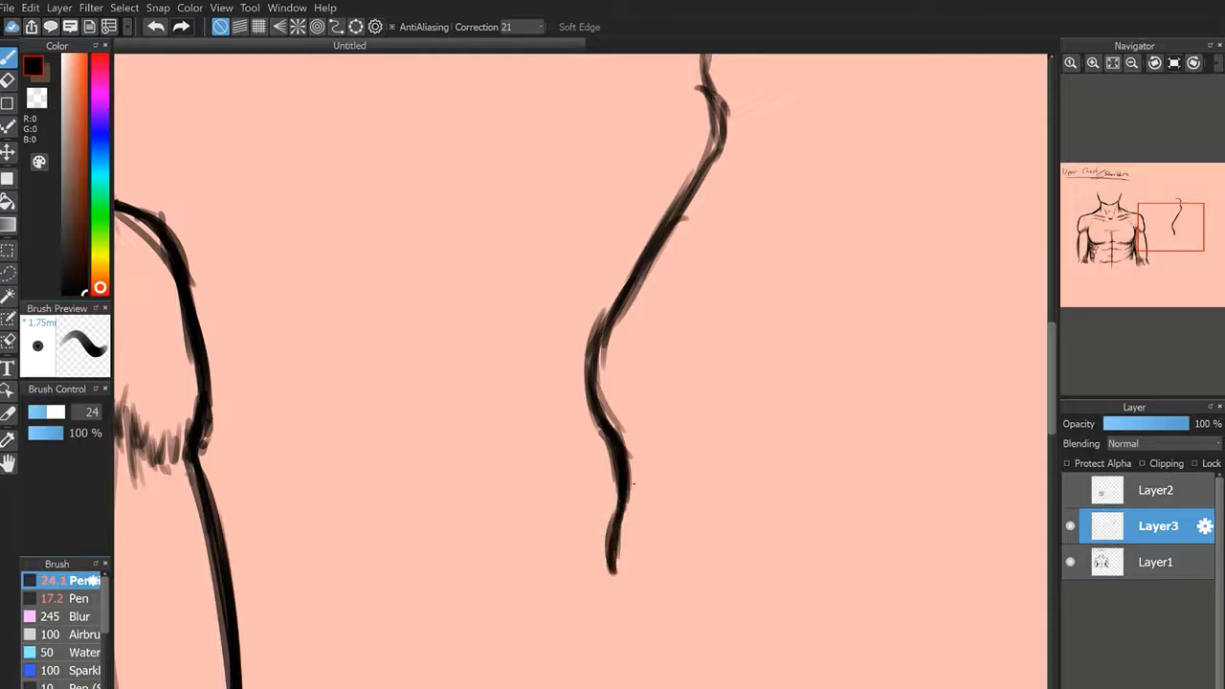
{"action": "left_click_drag", "start_coordinate": [572, 213], "coordinate": [581, 687]}
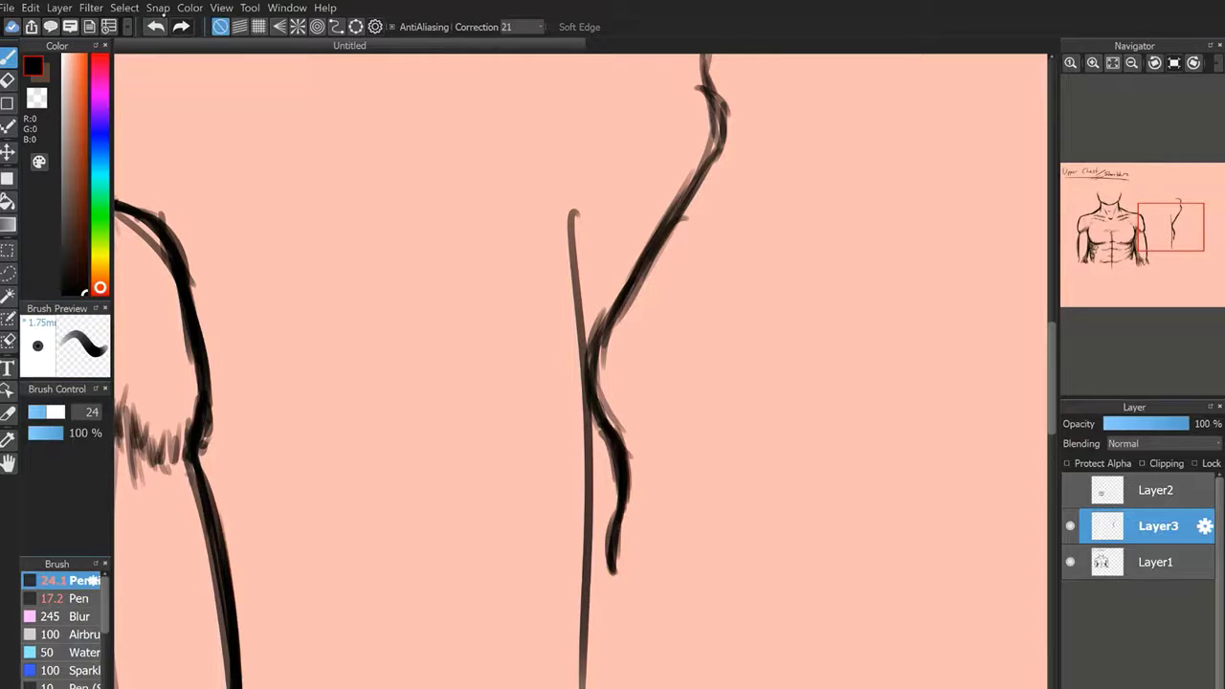
{"action": "left_click", "coordinate": [1132, 63]}
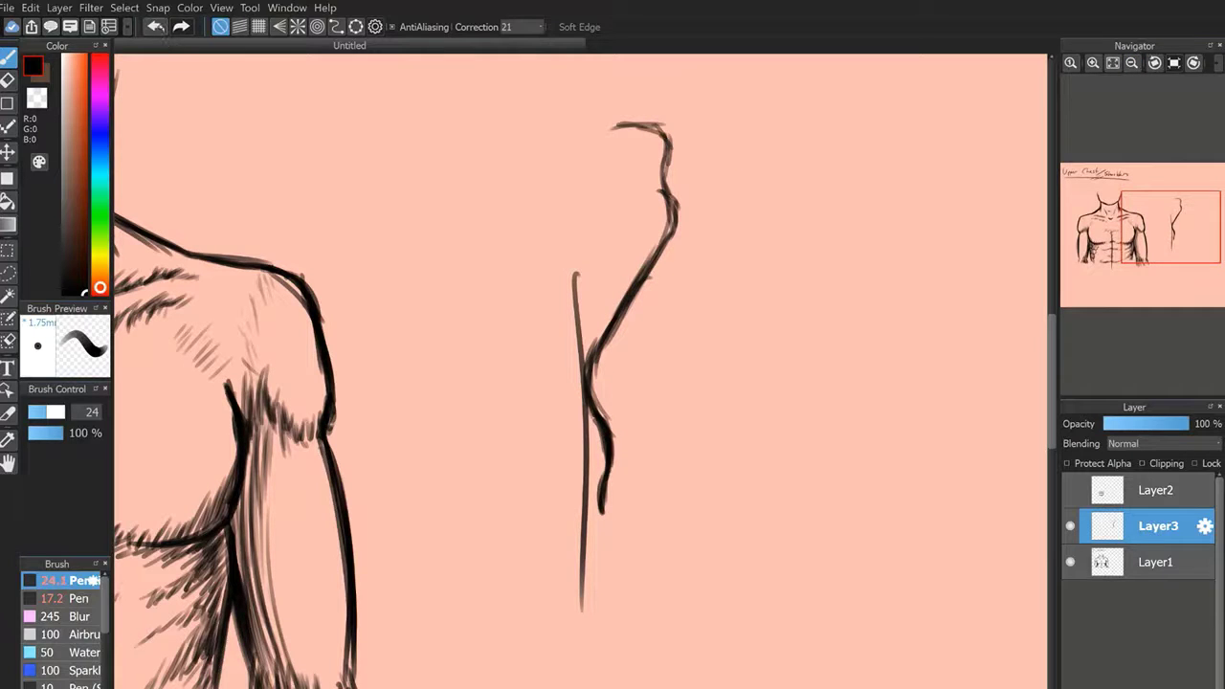
{"action": "key", "text": "ctrl+z"}
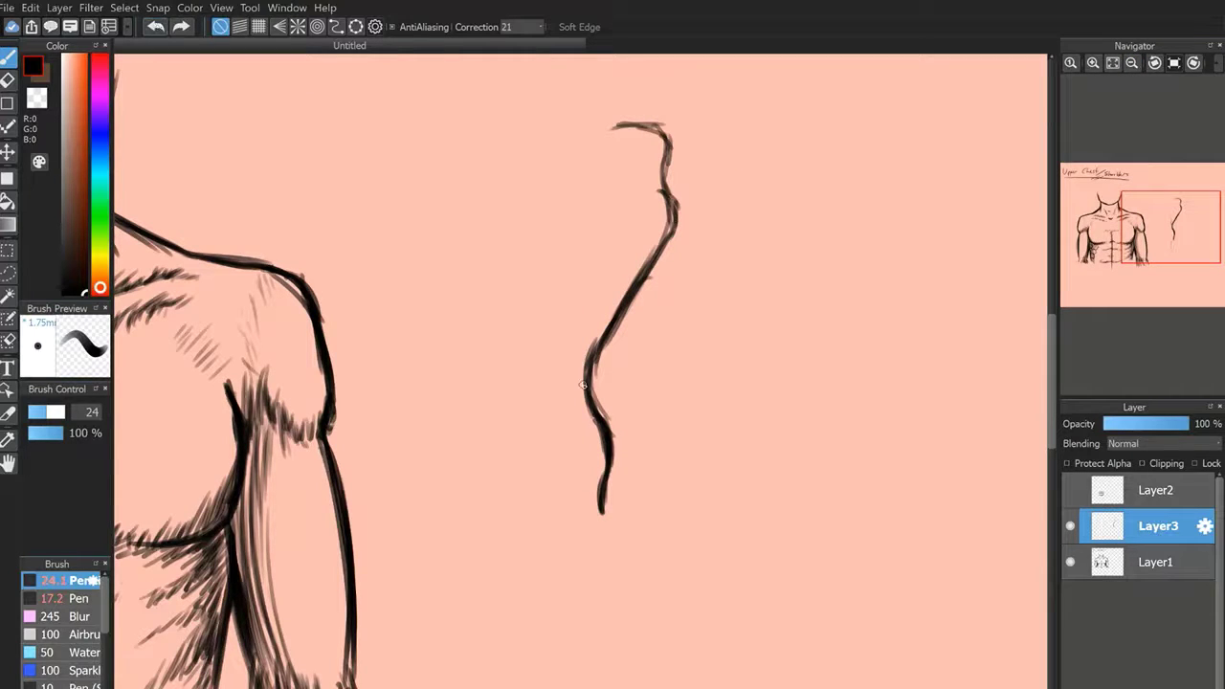
Darken the side-view contour below the pectoral and curve its lower end back toward the belly.
{"action": "mouse_move", "coordinate": [585, 383]}
{"action": "left_mouse_down"}
{"action": "mouse_move", "coordinate": [605, 423]}
{"action": "mouse_move", "coordinate": [605, 507]}
{"action": "left_mouse_up"}
{"action": "mouse_move", "coordinate": [609, 466]}
{"action": "left_mouse_down"}
{"action": "mouse_move", "coordinate": [600, 524]}
{"action": "mouse_move", "coordinate": [610, 543]}
{"action": "left_mouse_up"}
{"action": "left_click_drag", "start_coordinate": [576, 294], "coordinate": [599, 571]}
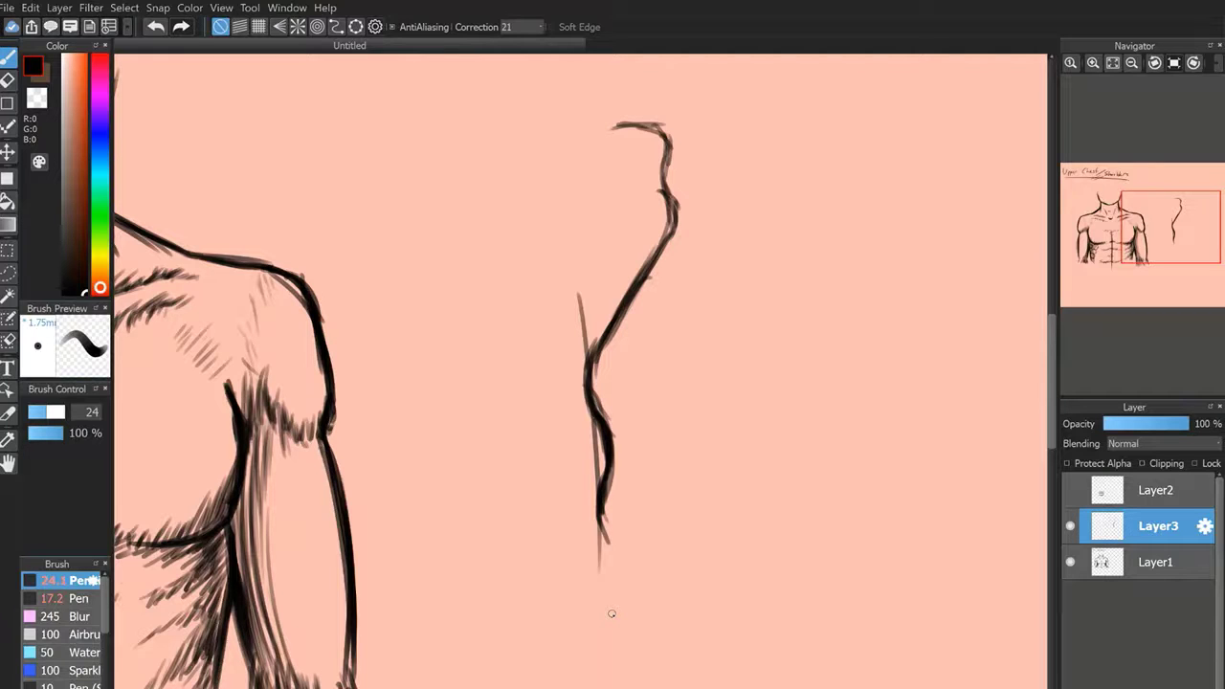
{"action": "key", "text": "ctrl+z"}
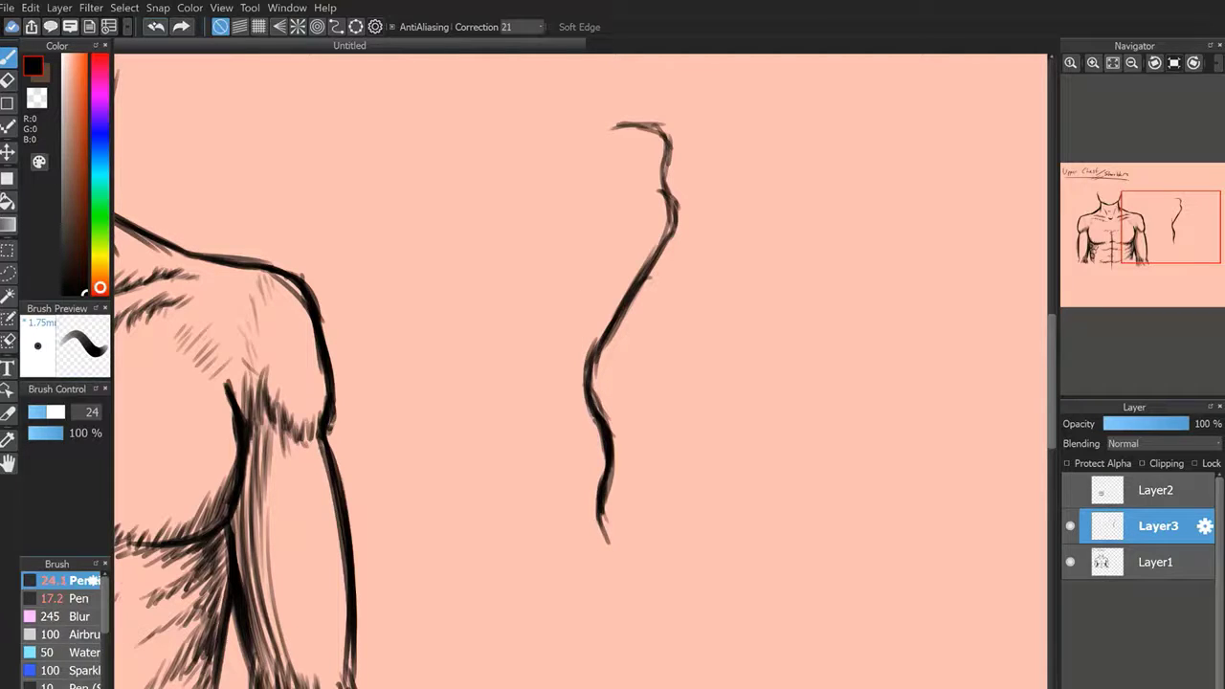
{"action": "left_click_drag", "start_coordinate": [602, 520], "coordinate": [618, 554]}
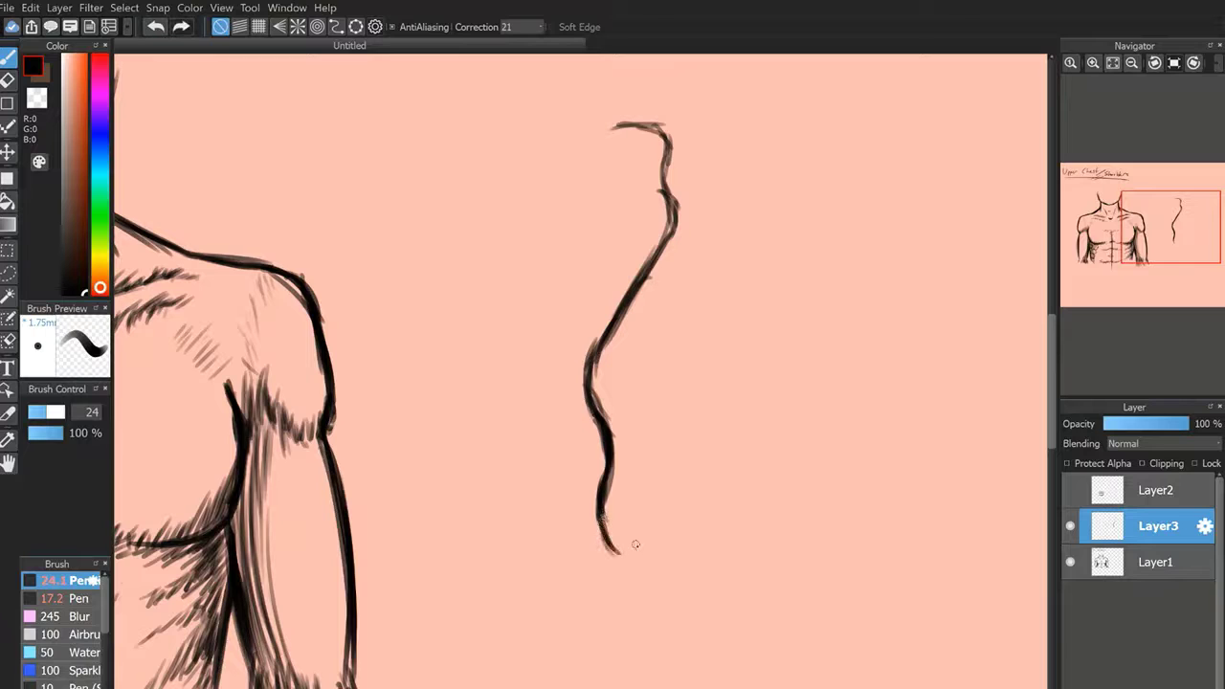
Extend the side-view front contour down the lower abdomen as a line slanting inward toward the back.
{"action": "left_click", "coordinate": [1093, 63]}
{"action": "left_click_drag", "start_coordinate": [1174, 229], "coordinate": [1169, 246]}
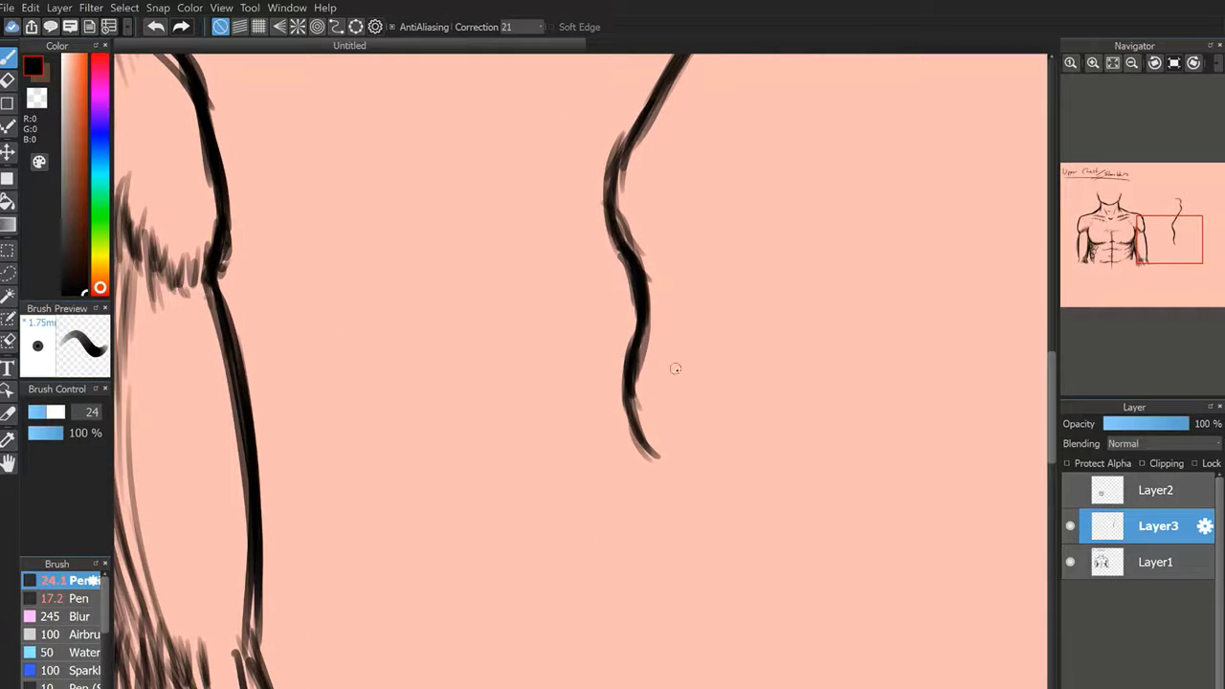
{"action": "mouse_move", "coordinate": [638, 396]}
{"action": "left_mouse_down"}
{"action": "mouse_move", "coordinate": [647, 462]}
{"action": "mouse_move", "coordinate": [697, 584]}
{"action": "left_mouse_up"}
{"action": "left_click_drag", "start_coordinate": [649, 461], "coordinate": [684, 565]}
{"action": "left_click_drag", "start_coordinate": [647, 457], "coordinate": [674, 557]}
{"action": "mouse_move", "coordinate": [626, 521]}
{"action": "left_mouse_down"}
{"action": "mouse_move", "coordinate": [784, 622]}
{"action": "mouse_move", "coordinate": [657, 488]}
{"action": "mouse_move", "coordinate": [703, 621]}
{"action": "left_mouse_up"}
{"action": "key", "text": "ctrl+z"}
{"action": "left_click_drag", "start_coordinate": [687, 563], "coordinate": [695, 634]}
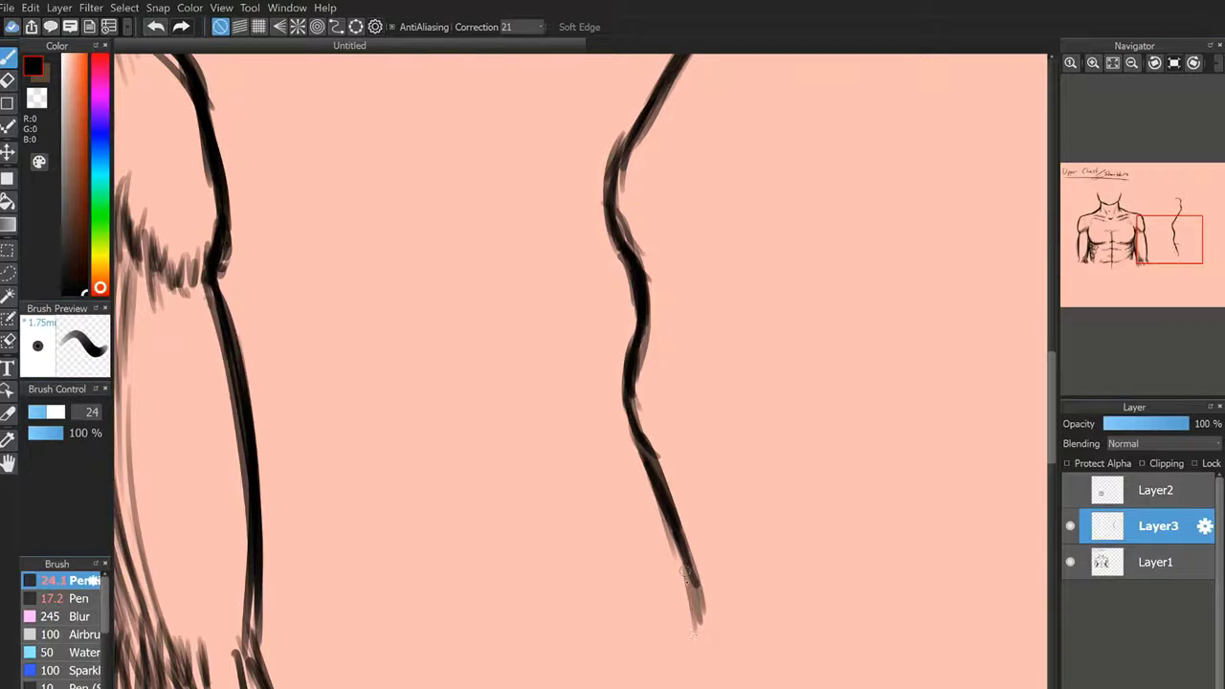
Turn the abdomen contour forward again at the waist and thicken the bend with overlapping strokes to its lower end.
{"action": "left_click_drag", "start_coordinate": [678, 539], "coordinate": [686, 618]}
{"action": "left_click_drag", "start_coordinate": [698, 572], "coordinate": [673, 688]}
{"action": "left_click_drag", "start_coordinate": [686, 607], "coordinate": [664, 688]}
{"action": "left_click_drag", "start_coordinate": [691, 578], "coordinate": [666, 687]}
{"action": "left_click_drag", "start_coordinate": [760, 531], "coordinate": [722, 531]}
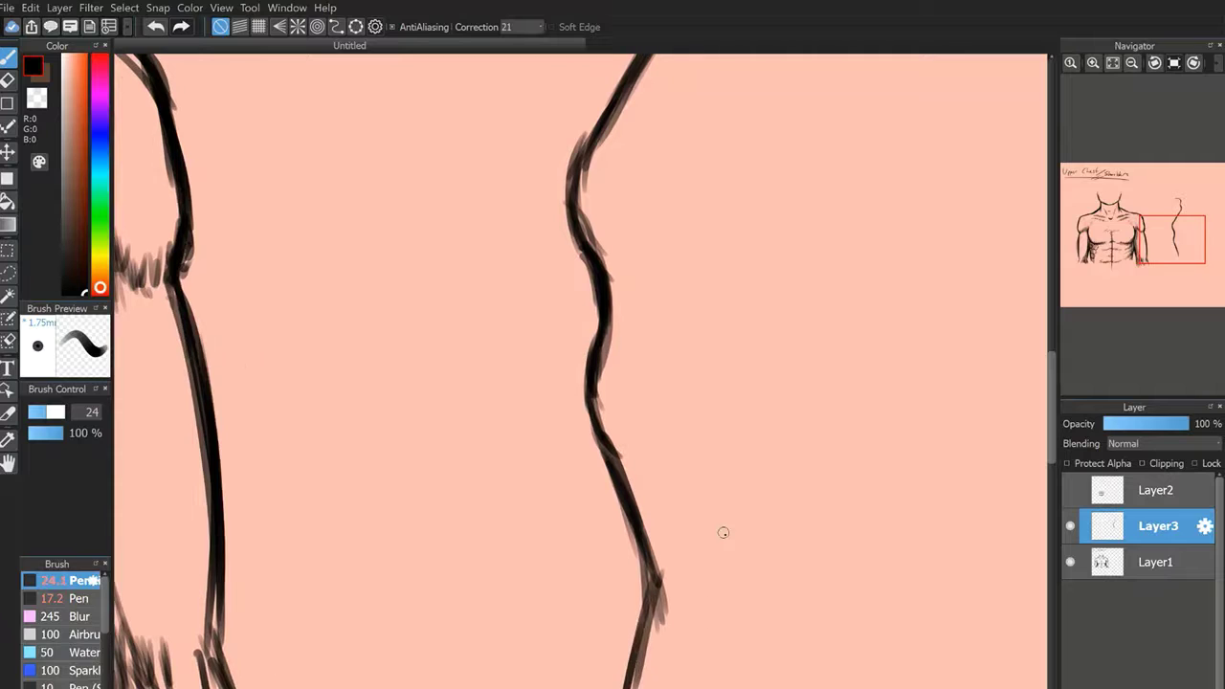
{"action": "left_click_drag", "start_coordinate": [1172, 246], "coordinate": [1172, 271]}
{"action": "left_click_drag", "start_coordinate": [660, 237], "coordinate": [620, 404]}
{"action": "left_click_drag", "start_coordinate": [642, 170], "coordinate": [637, 326]}
{"action": "left_click_drag", "start_coordinate": [656, 224], "coordinate": [633, 364]}
{"action": "mouse_move", "coordinate": [639, 161]}
{"action": "left_mouse_down"}
{"action": "mouse_move", "coordinate": [655, 350]}
{"action": "mouse_move", "coordinate": [610, 434]}
{"action": "left_mouse_up"}
{"action": "left_click_drag", "start_coordinate": [641, 320], "coordinate": [620, 396]}
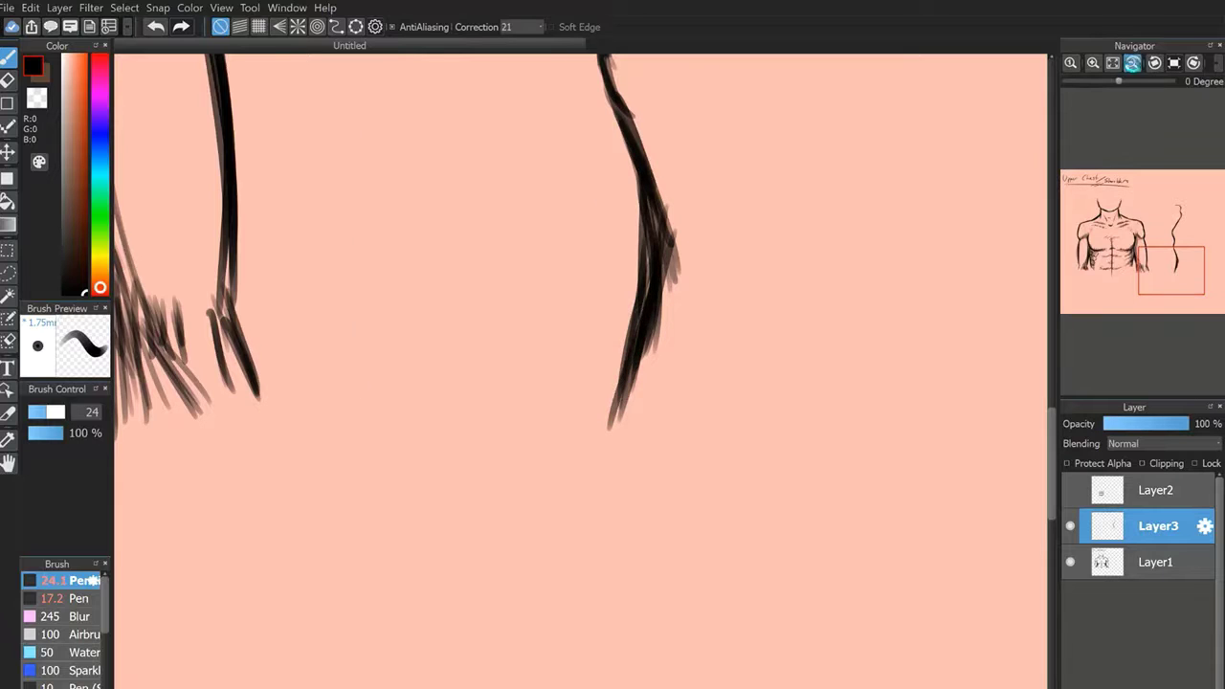
Examine the side-view front contour against the whole front-view torso and close up on the empty area behind the neck.
{"action": "left_click", "coordinate": [1133, 63]}
{"action": "left_click", "coordinate": [1133, 63]}
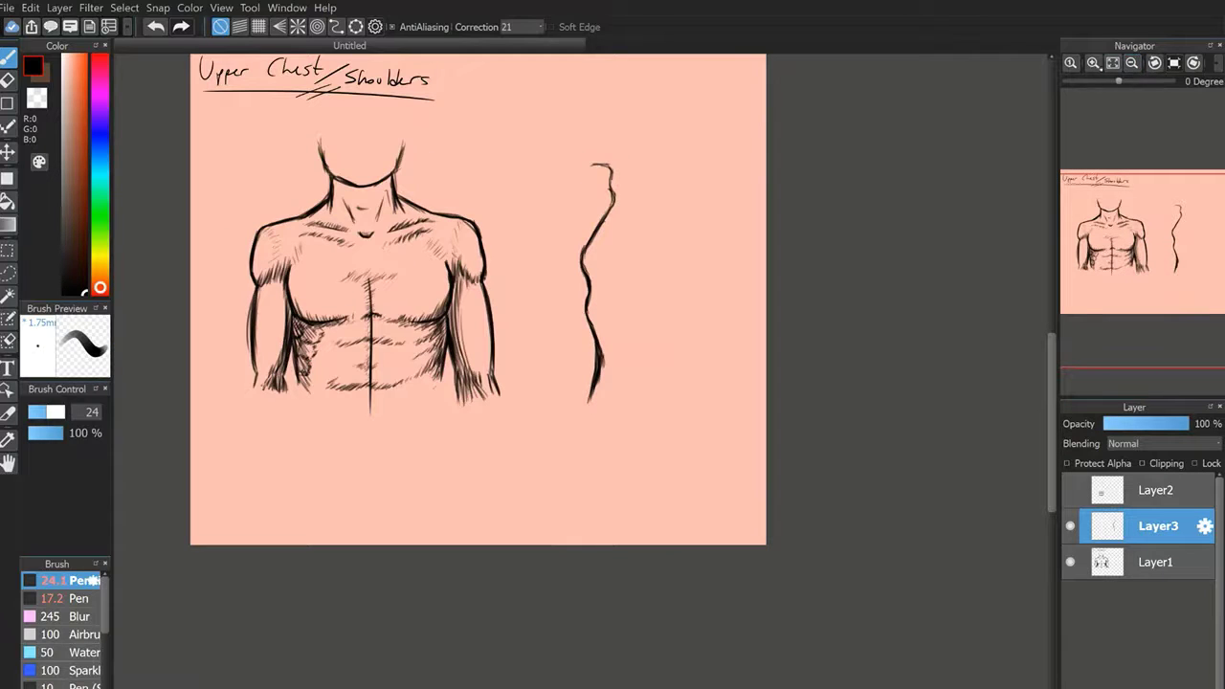
{"action": "left_click", "coordinate": [1097, 65]}
{"action": "left_click_drag", "start_coordinate": [1139, 264], "coordinate": [1186, 250]}
{"action": "left_click", "coordinate": [1133, 63]}
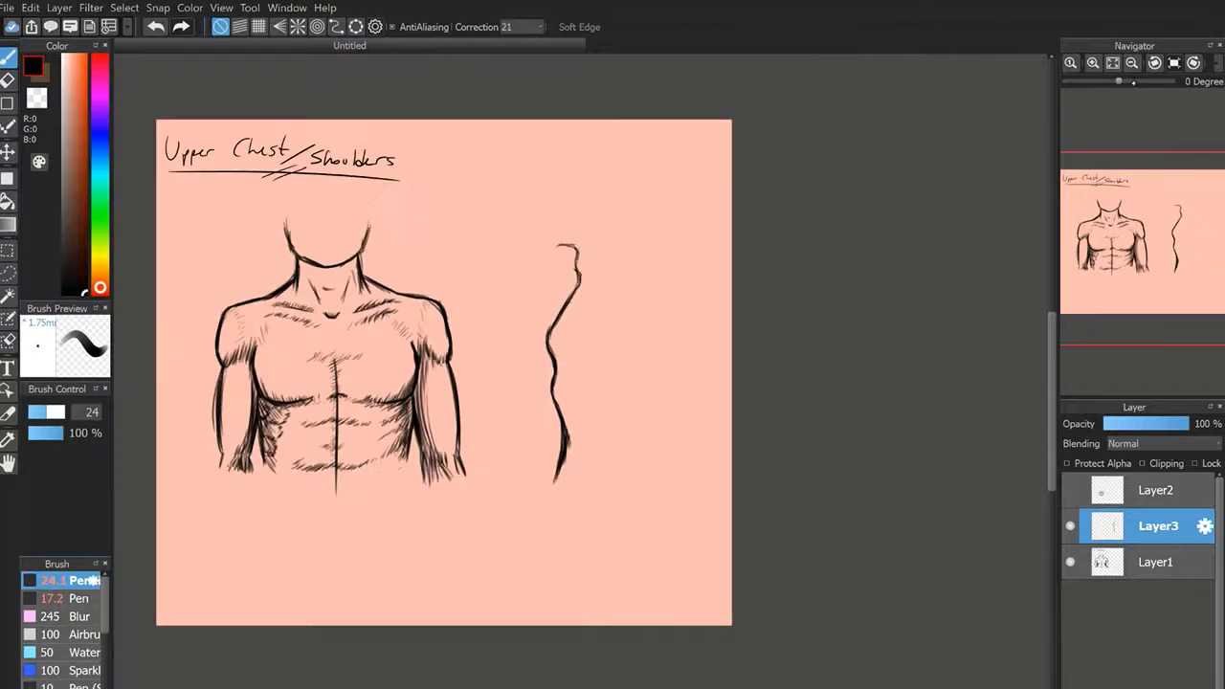
{"action": "left_click", "coordinate": [1095, 64]}
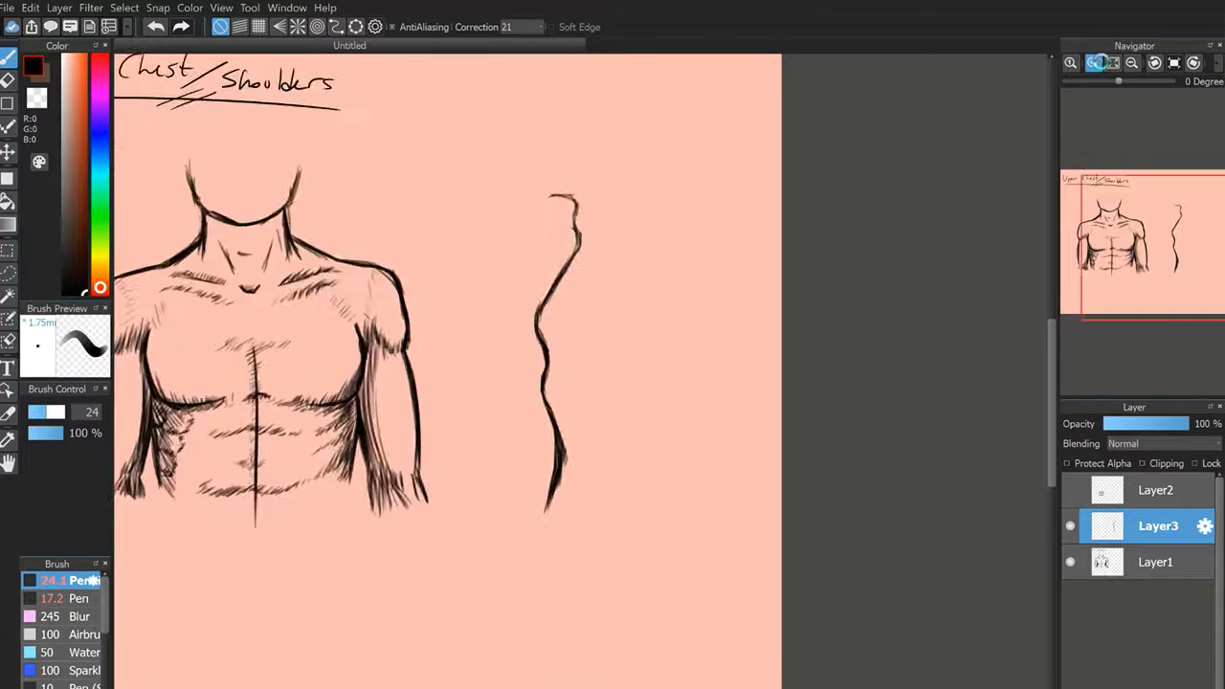
{"action": "left_click", "coordinate": [1096, 64]}
{"action": "left_click", "coordinate": [1096, 64]}
{"action": "left_click_drag", "start_coordinate": [1202, 229], "coordinate": [1199, 220]}
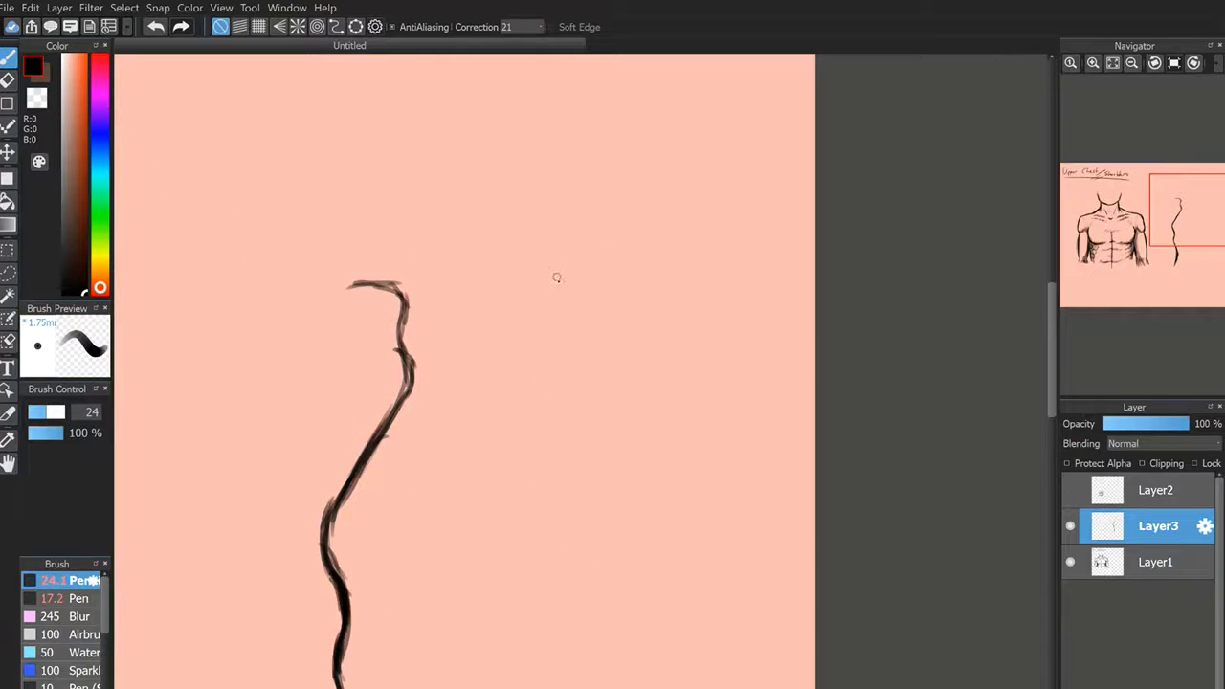
Sketch the nape of the neck and the start of the trapezius slope behind the side-view throat line.
{"action": "mouse_move", "coordinate": [558, 279]}
{"action": "left_mouse_down"}
{"action": "mouse_move", "coordinate": [592, 196]}
{"action": "mouse_move", "coordinate": [553, 290]}
{"action": "mouse_move", "coordinate": [571, 225]}
{"action": "mouse_move", "coordinate": [558, 323]}
{"action": "mouse_move", "coordinate": [567, 331]}
{"action": "mouse_move", "coordinate": [571, 316]}
{"action": "mouse_move", "coordinate": [582, 331]}
{"action": "left_mouse_up"}
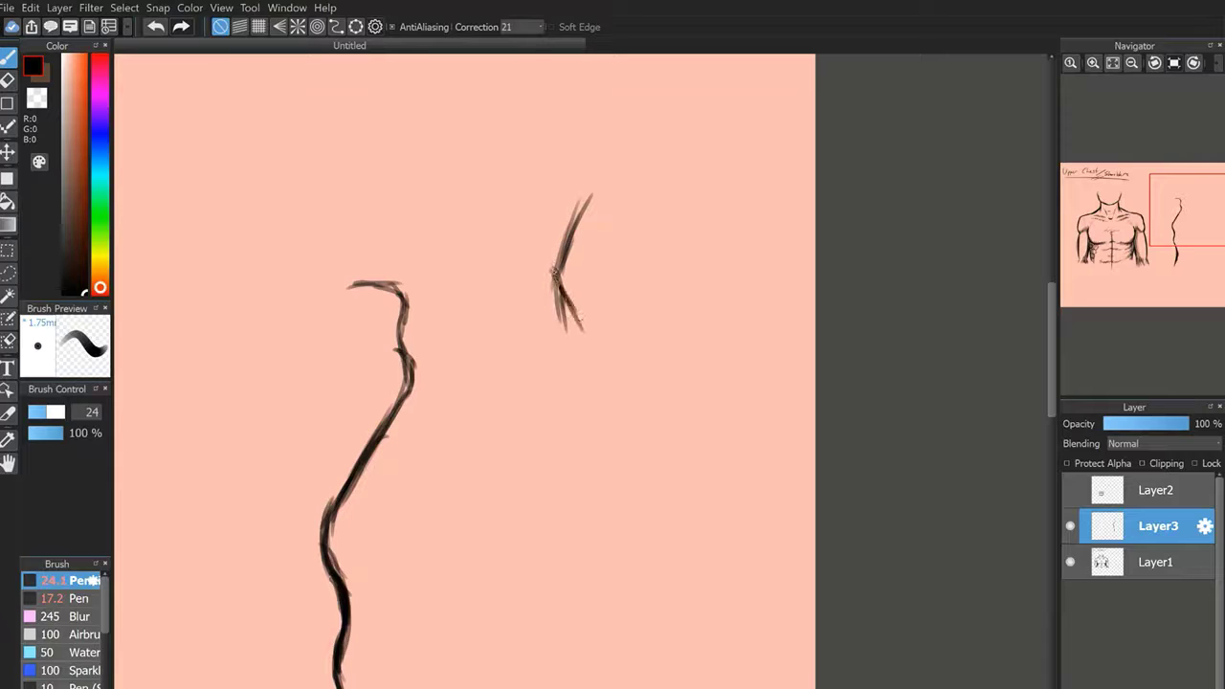
{"action": "left_click_drag", "start_coordinate": [558, 286], "coordinate": [595, 367]}
{"action": "left_click_drag", "start_coordinate": [560, 294], "coordinate": [607, 381]}
{"action": "left_click_drag", "start_coordinate": [572, 335], "coordinate": [634, 453]}
{"action": "left_click_drag", "start_coordinate": [603, 383], "coordinate": [645, 451]}
{"action": "left_click_drag", "start_coordinate": [595, 361], "coordinate": [625, 419]}
{"action": "left_click_drag", "start_coordinate": [599, 350], "coordinate": [659, 450]}
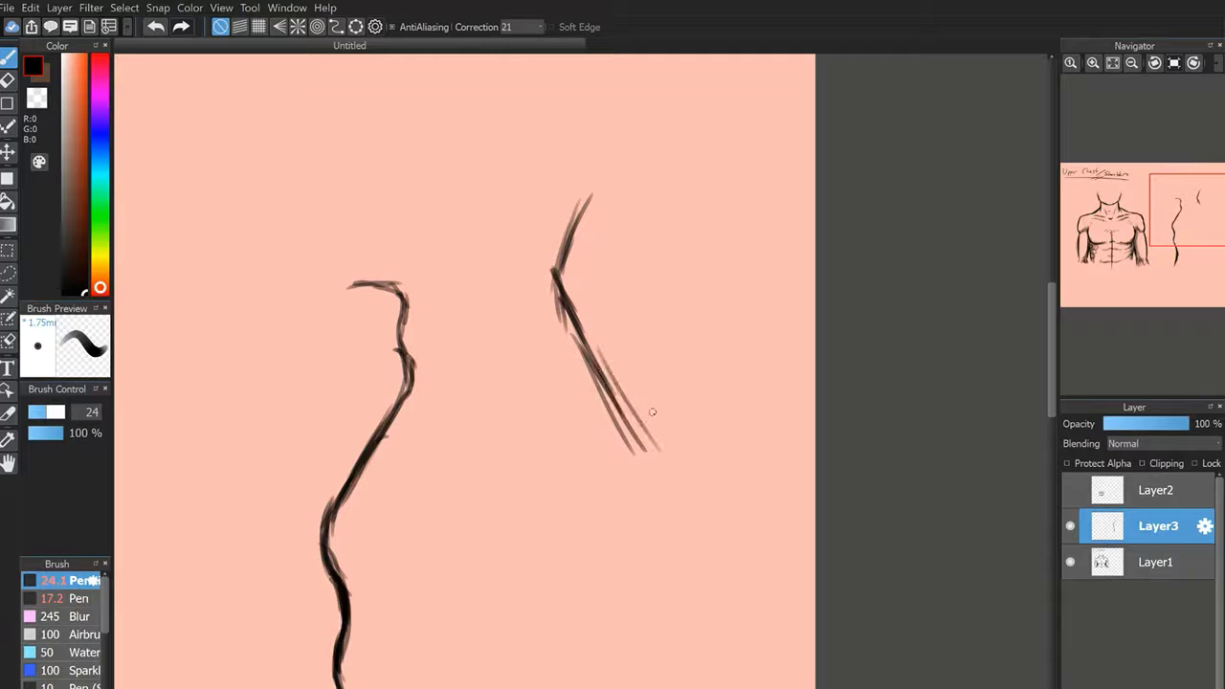
{"action": "key", "text": "ctrl+z"}
{"action": "key", "text": "ctrl+z"}
{"action": "key", "text": "ctrl+z"}
{"action": "key", "text": "ctrl+z"}
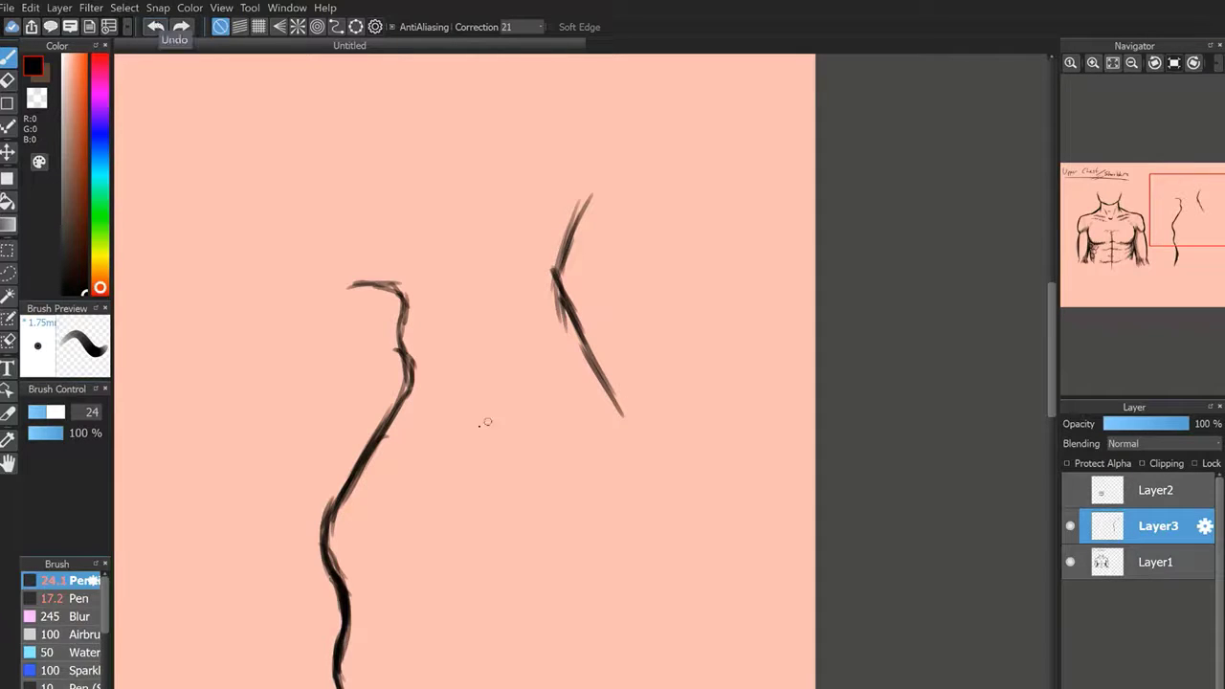
{"action": "mouse_move", "coordinate": [317, 457]}
{"action": "left_mouse_down"}
{"action": "mouse_move", "coordinate": [419, 436]}
{"action": "mouse_move", "coordinate": [305, 469]}
{"action": "left_mouse_up"}
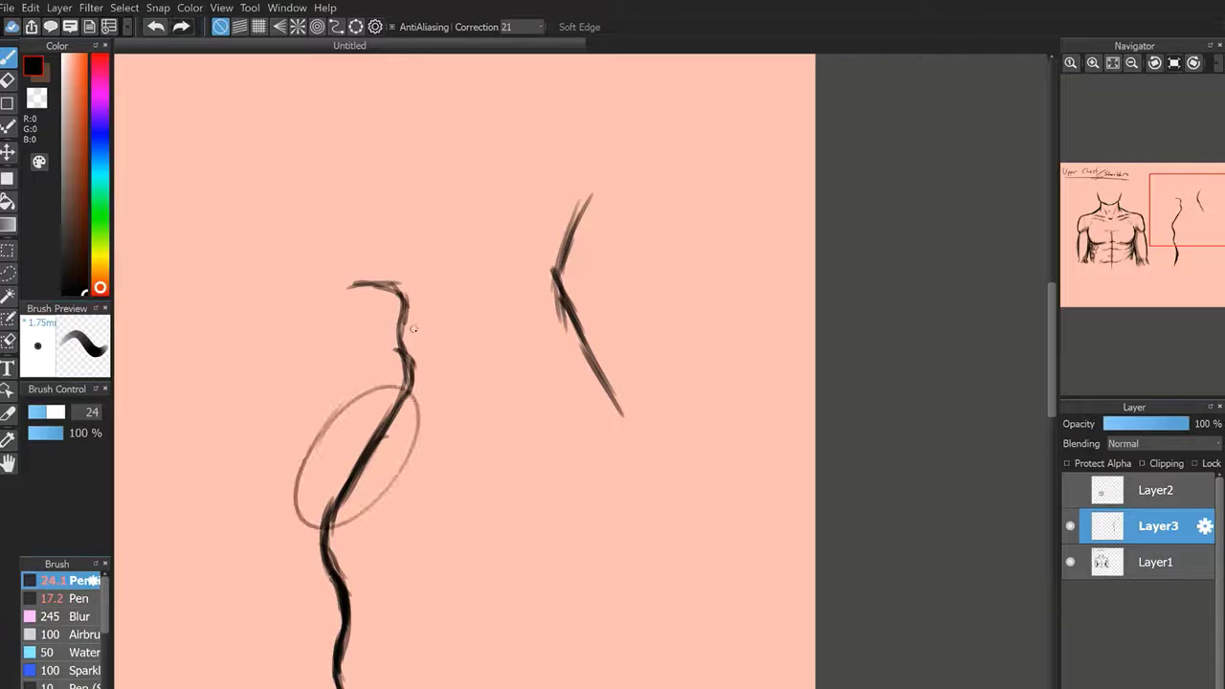
{"action": "key", "text": "ctrl+z"}
Thicken the sloping trapezius line of the side view and extend the back contour down over the upper back.
{"action": "left_click_drag", "start_coordinate": [557, 279], "coordinate": [644, 425]}
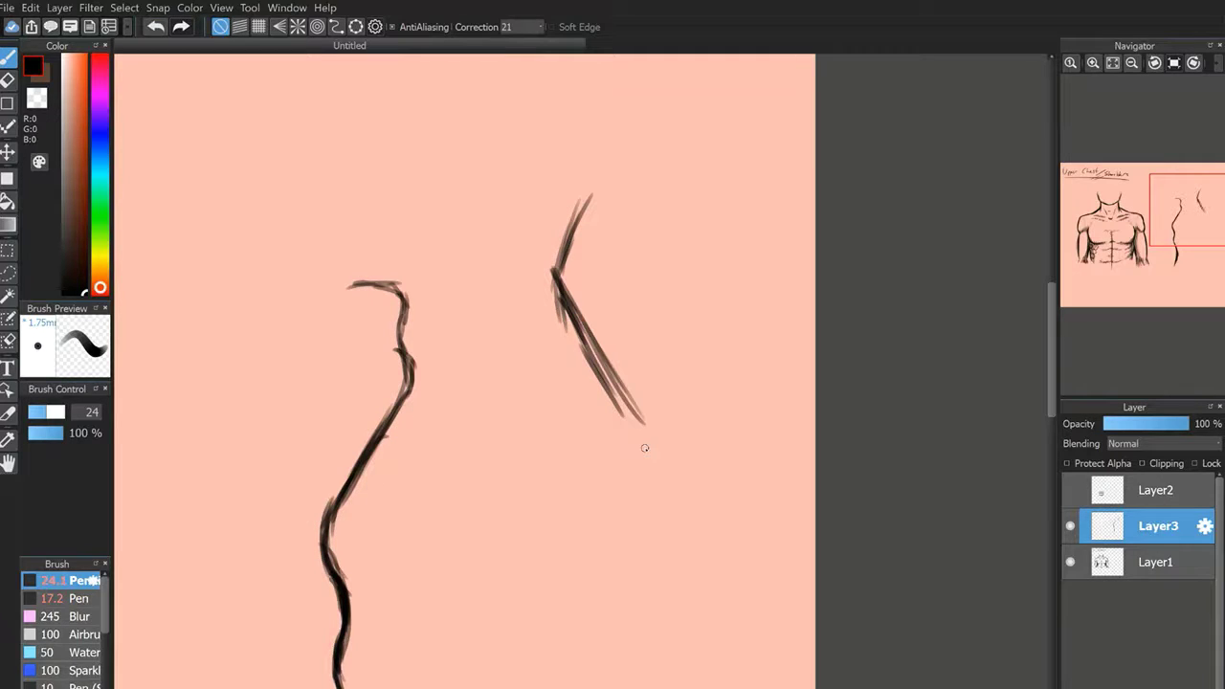
{"action": "left_click_drag", "start_coordinate": [605, 370], "coordinate": [646, 425]}
{"action": "left_click_drag", "start_coordinate": [584, 337], "coordinate": [643, 416]}
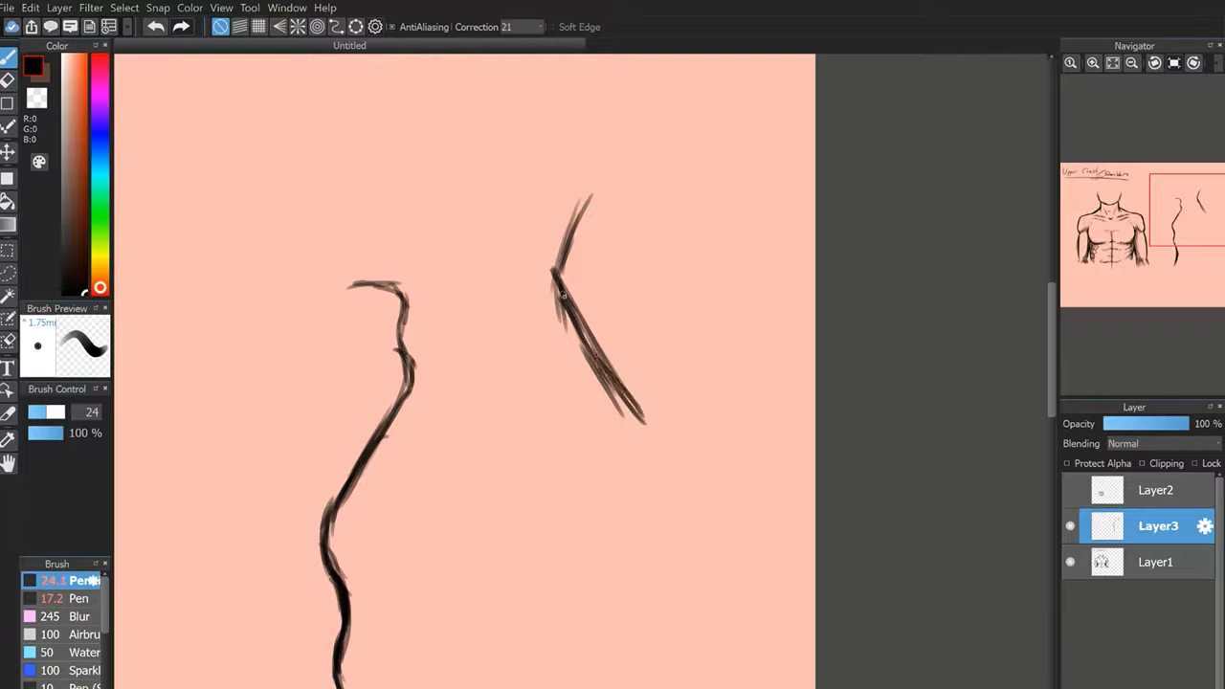
{"action": "left_click_drag", "start_coordinate": [563, 296], "coordinate": [657, 436]}
{"action": "left_click_drag", "start_coordinate": [597, 361], "coordinate": [675, 471]}
{"action": "mouse_move", "coordinate": [663, 426]}
{"action": "left_mouse_down"}
{"action": "mouse_move", "coordinate": [688, 534]}
{"action": "mouse_move", "coordinate": [684, 521]}
{"action": "left_mouse_up"}
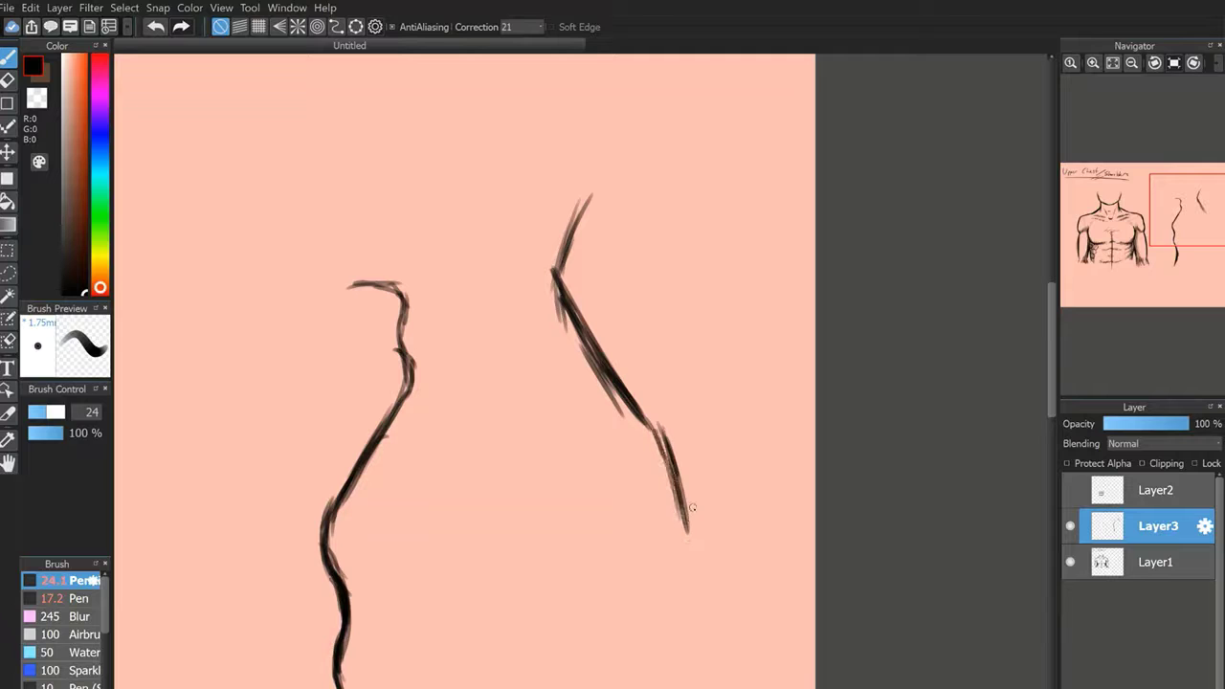
{"action": "left_click_drag", "start_coordinate": [653, 413], "coordinate": [697, 571]}
{"action": "left_click_drag", "start_coordinate": [677, 528], "coordinate": [680, 547]}
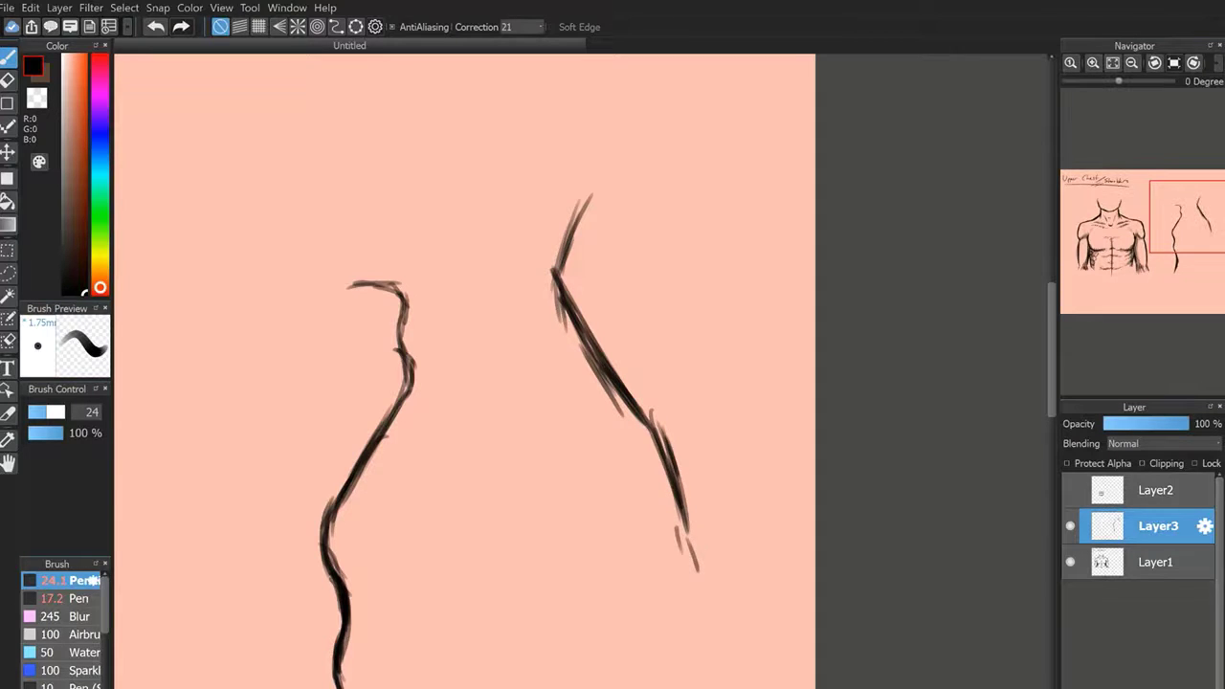
Close the upper-back curve with a small notch and start the lower-back line running down from it.
{"action": "left_click_drag", "start_coordinate": [1197, 224], "coordinate": [1182, 239]}
{"action": "mouse_move", "coordinate": [834, 319]}
{"action": "left_mouse_down"}
{"action": "mouse_move", "coordinate": [846, 385]}
{"action": "mouse_move", "coordinate": [827, 414]}
{"action": "left_mouse_up"}
{"action": "left_click_drag", "start_coordinate": [834, 347], "coordinate": [816, 475]}
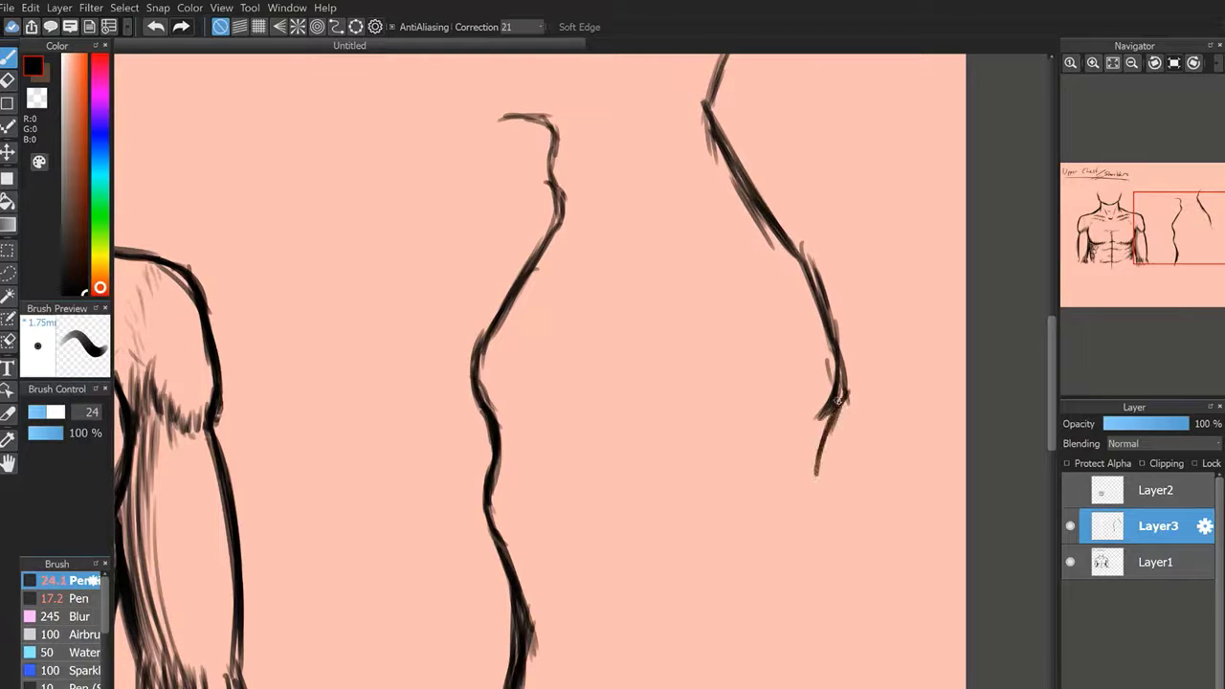
{"action": "left_click_drag", "start_coordinate": [846, 394], "coordinate": [820, 448]}
{"action": "mouse_move", "coordinate": [824, 446]}
{"action": "left_mouse_down"}
{"action": "mouse_move", "coordinate": [816, 514]}
{"action": "mouse_move", "coordinate": [815, 503]}
{"action": "left_mouse_up"}
{"action": "left_click_drag", "start_coordinate": [836, 409], "coordinate": [808, 586]}
{"action": "left_click_drag", "start_coordinate": [811, 488], "coordinate": [799, 647]}
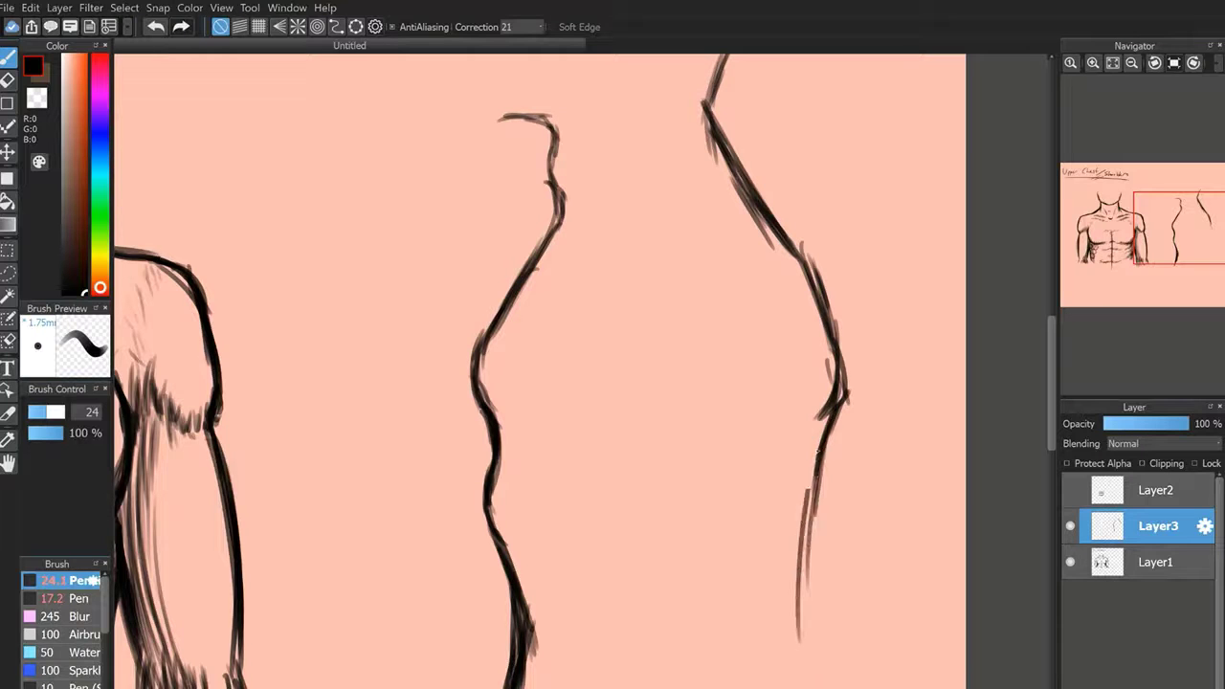
Carry the side-view lower-back contour down to the waist and darken it with long overlapping strokes.
{"action": "left_click_drag", "start_coordinate": [819, 446], "coordinate": [782, 687]}
{"action": "left_click_drag", "start_coordinate": [802, 477], "coordinate": [776, 687]}
{"action": "left_click_drag", "start_coordinate": [806, 513], "coordinate": [800, 687]}
{"action": "left_click_drag", "start_coordinate": [1184, 241], "coordinate": [1191, 240]}
{"action": "left_click_drag", "start_coordinate": [750, 421], "coordinate": [707, 688]}
{"action": "left_click_drag", "start_coordinate": [754, 427], "coordinate": [708, 688]}
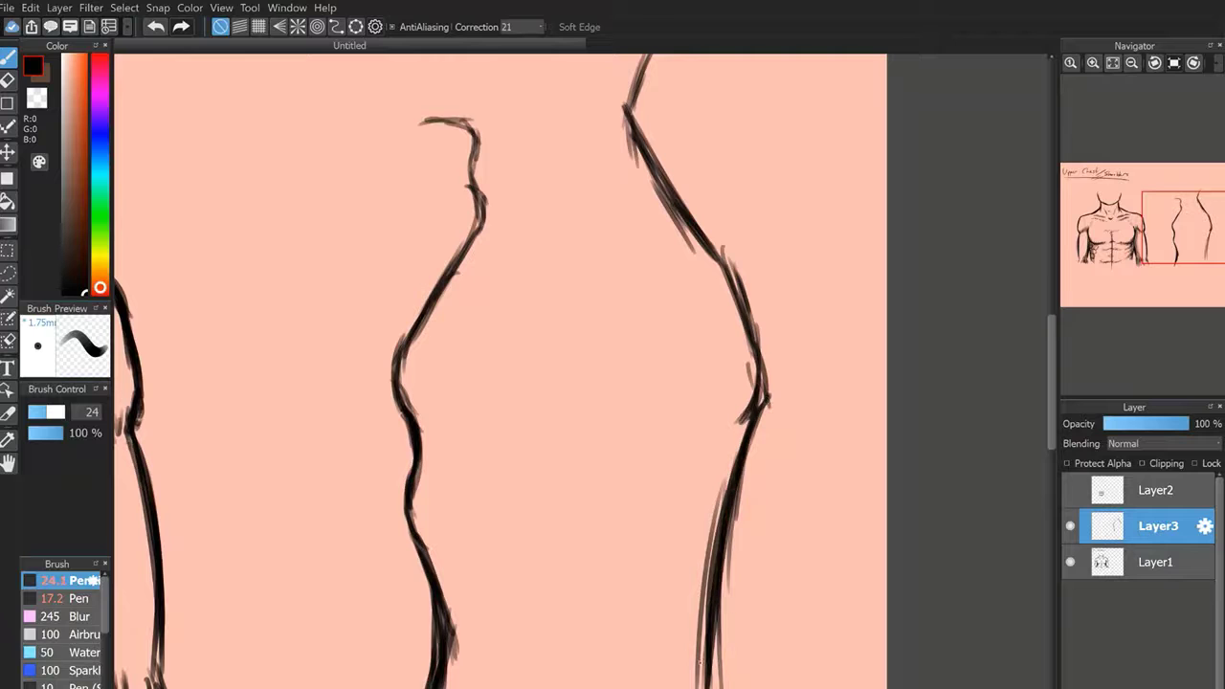
{"action": "left_click_drag", "start_coordinate": [733, 459], "coordinate": [699, 688]}
{"action": "left_click_drag", "start_coordinate": [1181, 262], "coordinate": [1172, 269]}
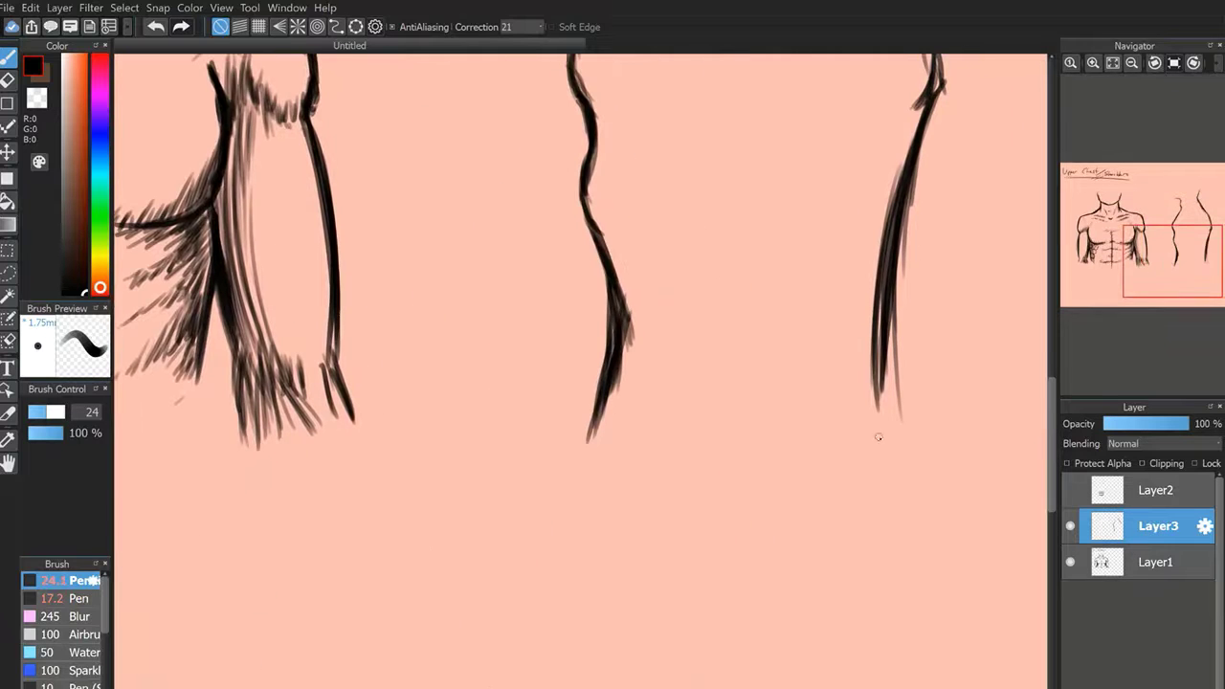
{"action": "left_click_drag", "start_coordinate": [875, 439], "coordinate": [882, 285]}
{"action": "left_click_drag", "start_coordinate": [876, 460], "coordinate": [897, 208]}
{"action": "left_click_drag", "start_coordinate": [914, 159], "coordinate": [936, 96]}
Draw a light collarbone line and a bold curve for the front of the shoulder inside the side-view outline.
{"action": "mouse_move", "coordinate": [1192, 267]}
{"action": "left_mouse_down"}
{"action": "mouse_move", "coordinate": [1185, 229]}
{"action": "mouse_move", "coordinate": [1170, 247]}
{"action": "mouse_move", "coordinate": [1194, 230]}
{"action": "left_mouse_up"}
{"action": "left_click", "coordinate": [1093, 63]}
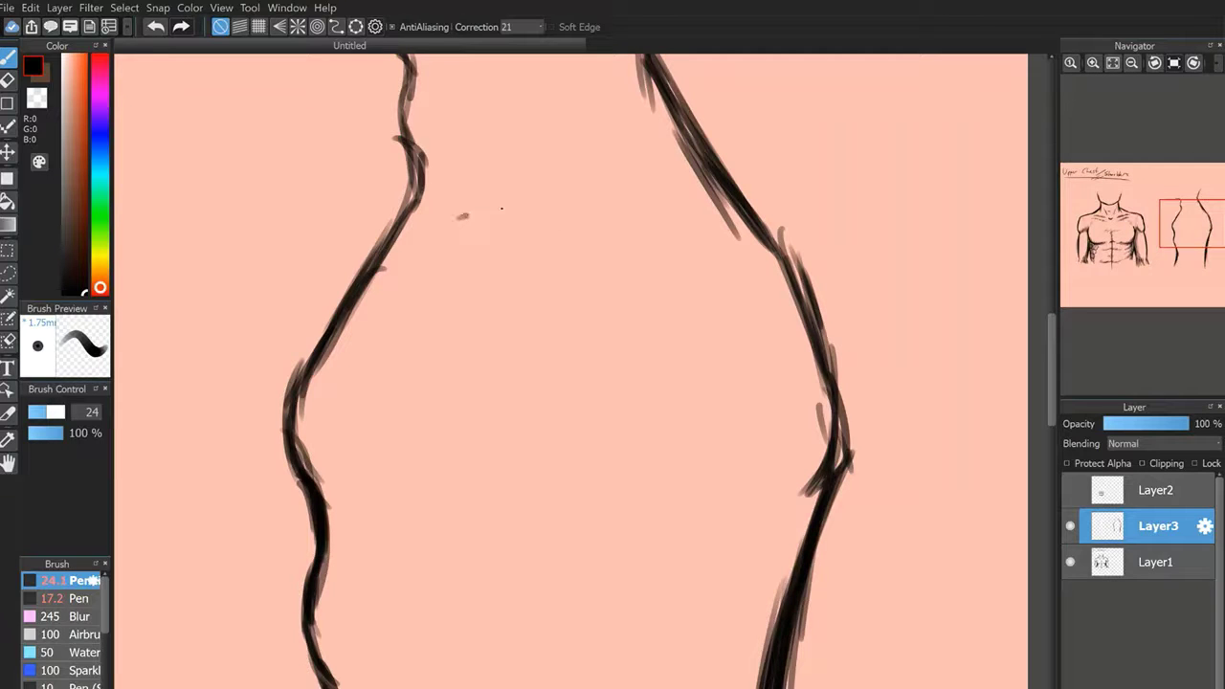
{"action": "left_click_drag", "start_coordinate": [502, 208], "coordinate": [528, 198]}
{"action": "mouse_move", "coordinate": [548, 247]}
{"action": "left_mouse_down"}
{"action": "mouse_move", "coordinate": [521, 288]}
{"action": "mouse_move", "coordinate": [551, 237]}
{"action": "mouse_move", "coordinate": [520, 305]}
{"action": "mouse_move", "coordinate": [563, 230]}
{"action": "mouse_move", "coordinate": [522, 317]}
{"action": "mouse_move", "coordinate": [571, 242]}
{"action": "mouse_move", "coordinate": [520, 314]}
{"action": "left_mouse_up"}
{"action": "mouse_move", "coordinate": [519, 314]}
{"action": "left_mouse_down"}
{"action": "mouse_move", "coordinate": [565, 243]}
{"action": "mouse_move", "coordinate": [517, 321]}
{"action": "mouse_move", "coordinate": [520, 281]}
{"action": "left_mouse_up"}
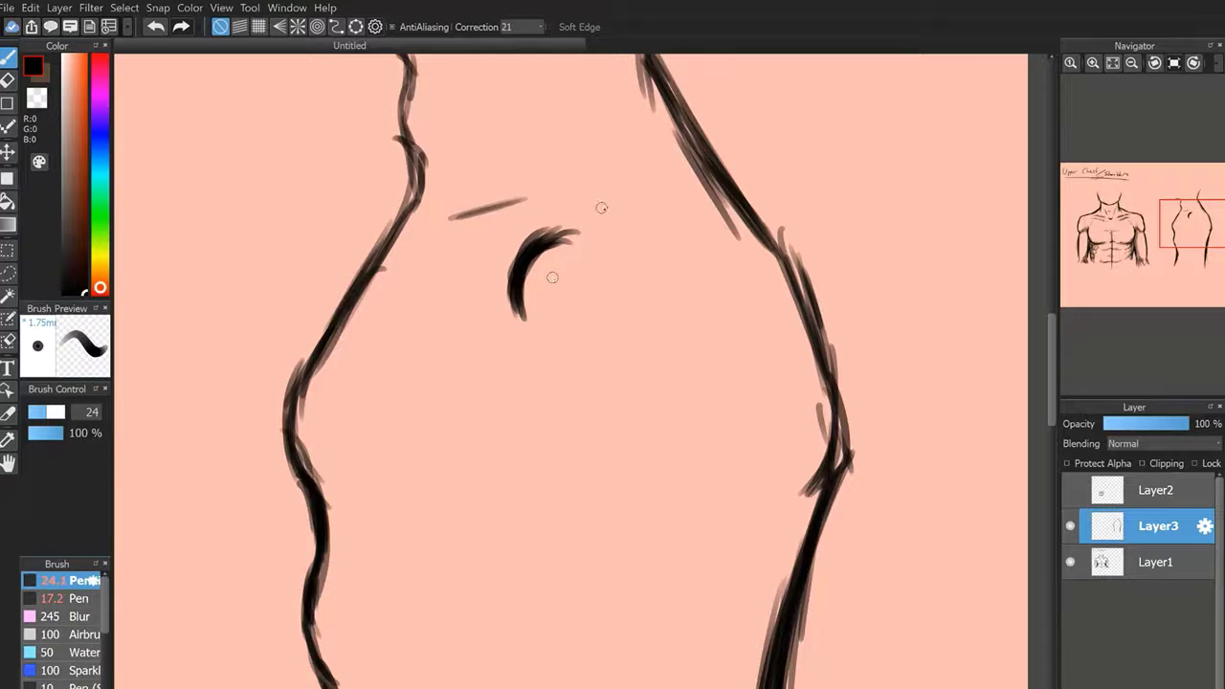
Hatch the top of the side-view shoulder with short diagonal strokes running back toward the trapezius line.
{"action": "left_click_drag", "start_coordinate": [607, 199], "coordinate": [592, 223]}
{"action": "mouse_move", "coordinate": [607, 218]}
{"action": "left_mouse_down"}
{"action": "mouse_move", "coordinate": [577, 254]}
{"action": "mouse_move", "coordinate": [644, 209]}
{"action": "mouse_move", "coordinate": [679, 204]}
{"action": "left_mouse_up"}
{"action": "mouse_move", "coordinate": [652, 230]}
{"action": "left_mouse_down"}
{"action": "mouse_move", "coordinate": [685, 217]}
{"action": "mouse_move", "coordinate": [673, 240]}
{"action": "left_mouse_up"}
{"action": "left_click_drag", "start_coordinate": [673, 246], "coordinate": [702, 247]}
{"action": "left_click_drag", "start_coordinate": [720, 236], "coordinate": [692, 259]}
{"action": "left_click_drag", "start_coordinate": [726, 231], "coordinate": [678, 260]}
{"action": "left_click_drag", "start_coordinate": [700, 255], "coordinate": [646, 281]}
{"action": "mouse_move", "coordinate": [687, 267]}
{"action": "left_mouse_down"}
{"action": "mouse_move", "coordinate": [655, 282]}
{"action": "mouse_move", "coordinate": [670, 266]}
{"action": "left_mouse_up"}
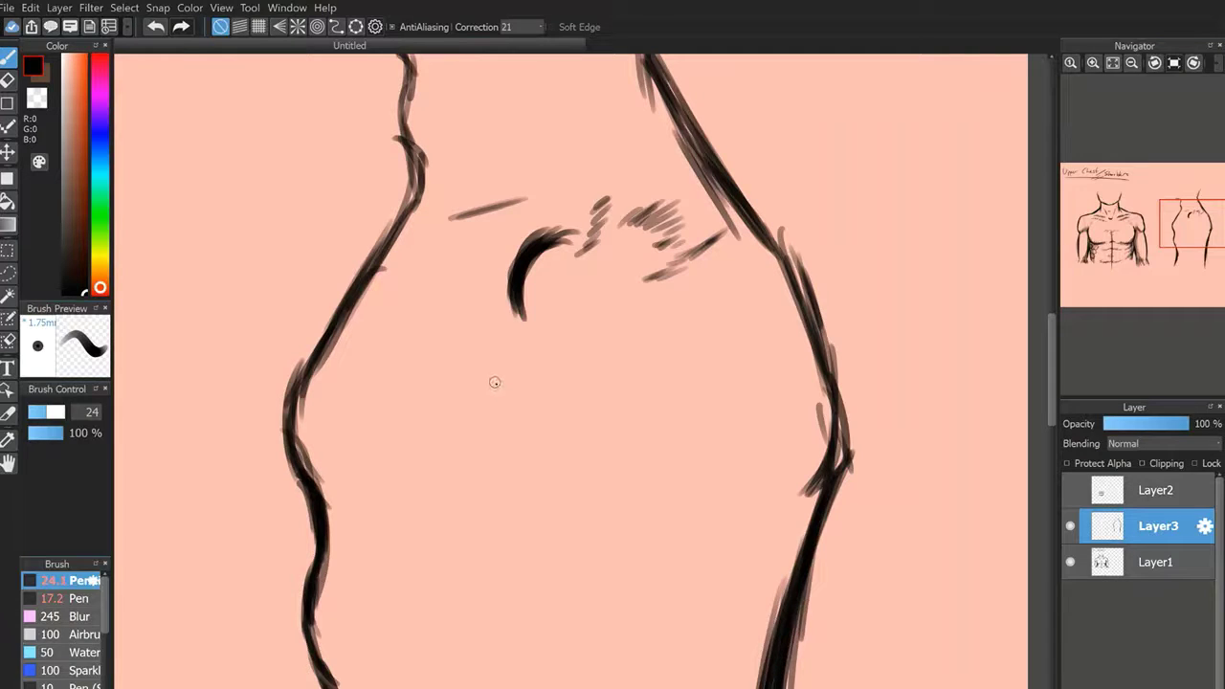
Mark the lower front crease of the side-view shoulder and hatch the rear edge of the deltoid.
{"action": "mouse_move", "coordinate": [495, 383]}
{"action": "left_mouse_down"}
{"action": "mouse_move", "coordinate": [511, 410]}
{"action": "mouse_move", "coordinate": [508, 447]}
{"action": "left_mouse_up"}
{"action": "left_click_drag", "start_coordinate": [734, 272], "coordinate": [708, 326]}
{"action": "mouse_move", "coordinate": [718, 316]}
{"action": "left_mouse_down"}
{"action": "mouse_move", "coordinate": [697, 369]}
{"action": "mouse_move", "coordinate": [713, 327]}
{"action": "left_mouse_up"}
{"action": "left_click_drag", "start_coordinate": [725, 322], "coordinate": [703, 350]}
{"action": "mouse_move", "coordinate": [724, 277]}
{"action": "left_mouse_down"}
{"action": "mouse_move", "coordinate": [706, 335]}
{"action": "mouse_move", "coordinate": [714, 374]}
{"action": "left_mouse_up"}
{"action": "mouse_move", "coordinate": [721, 322]}
{"action": "left_mouse_down"}
{"action": "mouse_move", "coordinate": [722, 378]}
{"action": "mouse_move", "coordinate": [734, 385]}
{"action": "left_mouse_up"}
{"action": "mouse_move", "coordinate": [716, 432]}
{"action": "left_mouse_down"}
{"action": "mouse_move", "coordinate": [719, 402]}
{"action": "mouse_move", "coordinate": [709, 438]}
{"action": "left_mouse_up"}
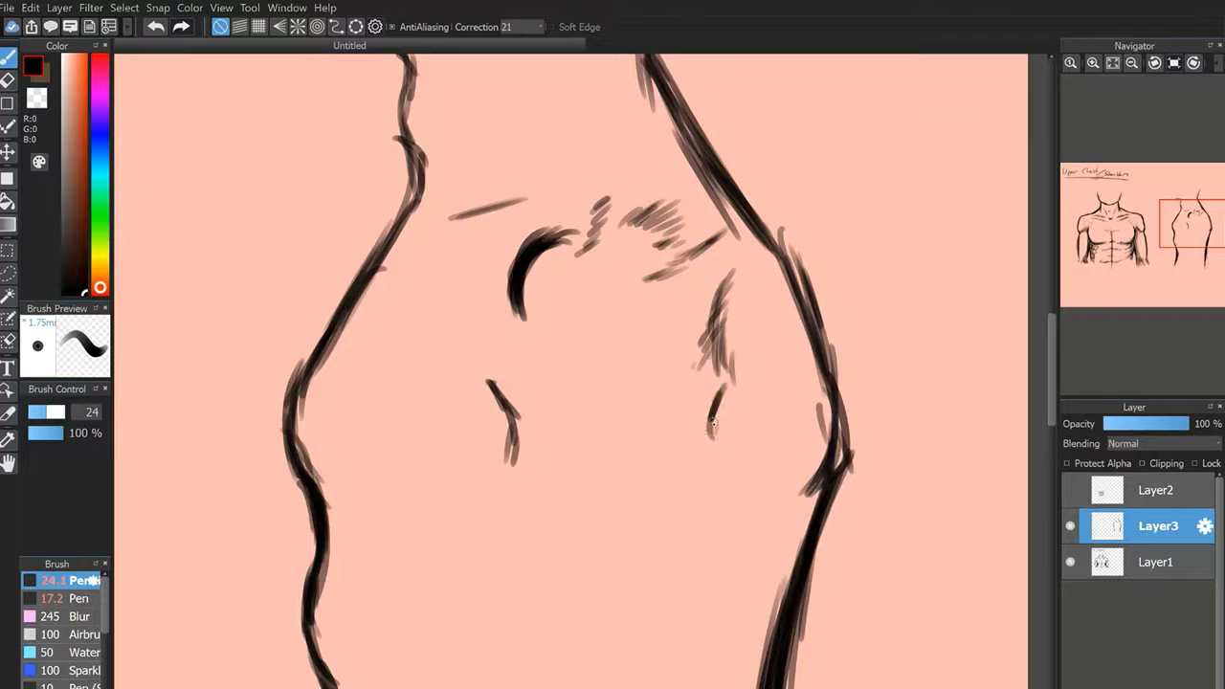
{"action": "left_click", "coordinate": [1132, 63]}
{"action": "left_click", "coordinate": [1132, 63]}
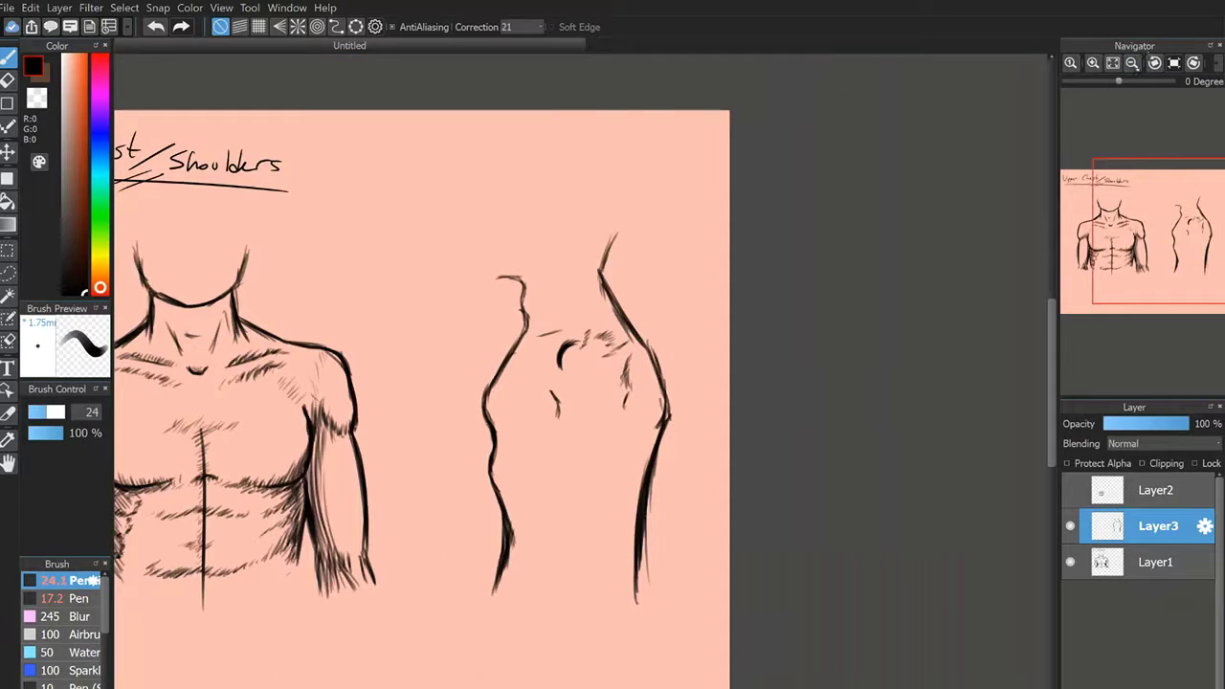
Hatch the front of the side-view shoulder with long vertical strokes running from the bold curve down to the front crease.
{"action": "left_click", "coordinate": [1093, 63]}
{"action": "left_click", "coordinate": [1094, 63]}
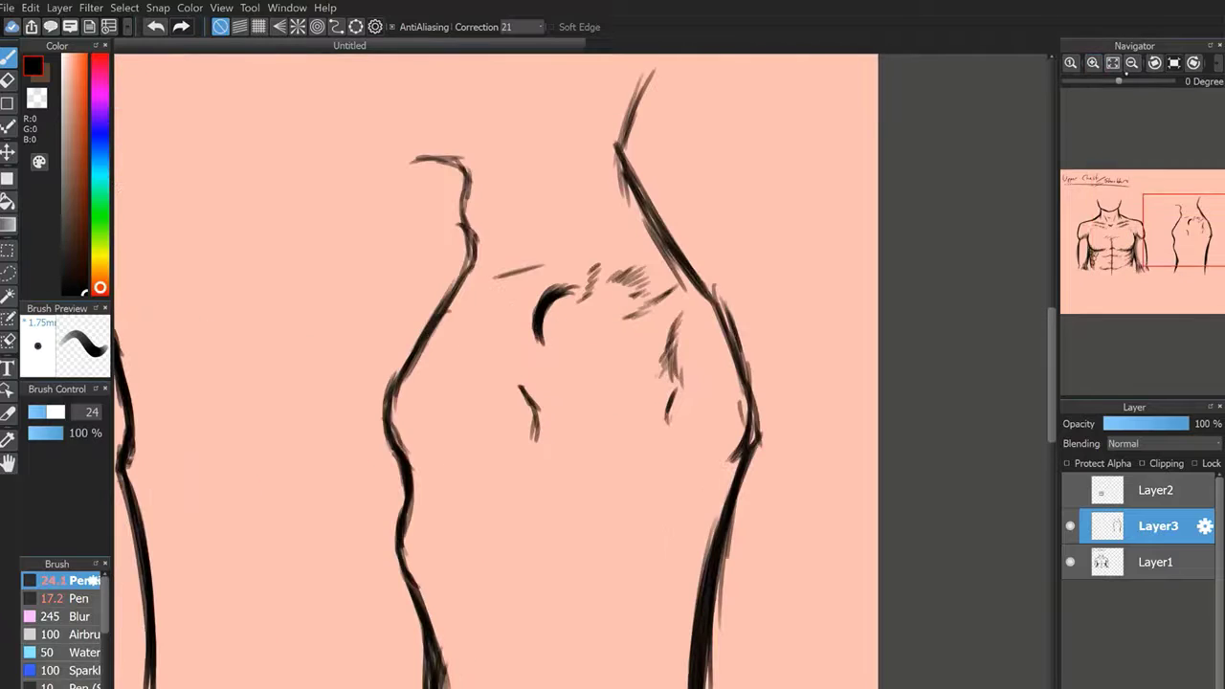
{"action": "left_click", "coordinate": [1094, 64]}
{"action": "mouse_move", "coordinate": [499, 287]}
{"action": "left_mouse_down"}
{"action": "mouse_move", "coordinate": [510, 407]}
{"action": "mouse_move", "coordinate": [516, 385]}
{"action": "left_mouse_up"}
{"action": "left_click_drag", "start_coordinate": [518, 314], "coordinate": [527, 402]}
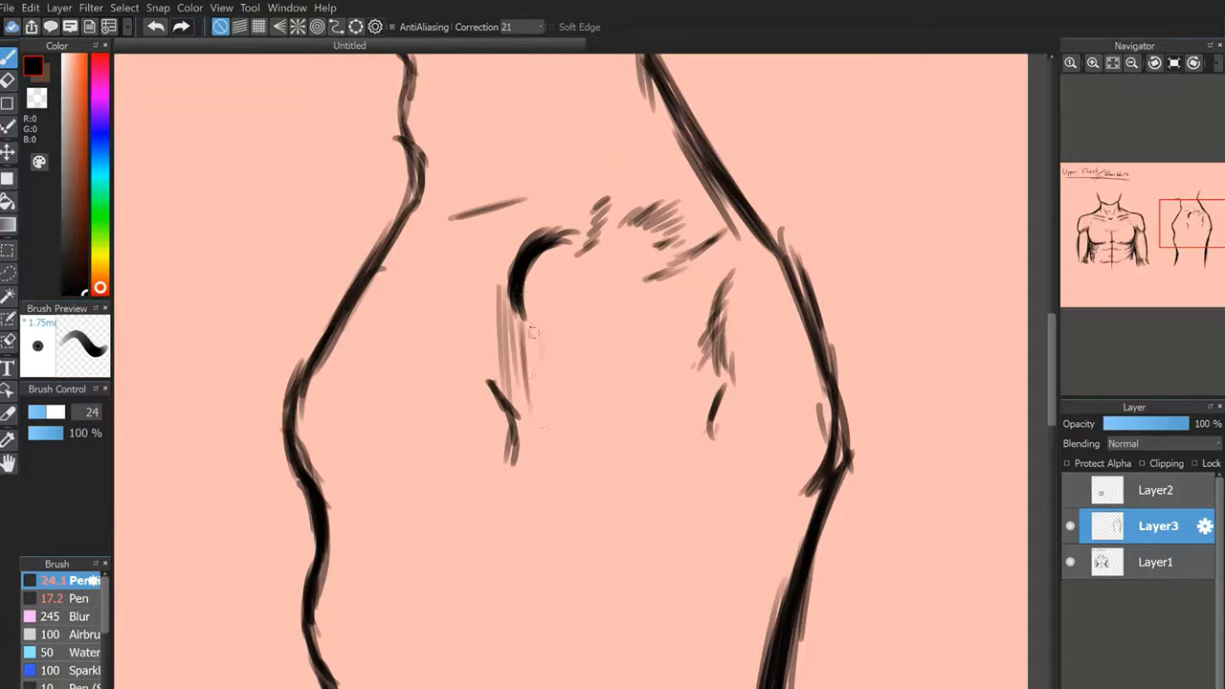
{"action": "left_click_drag", "start_coordinate": [531, 326], "coordinate": [539, 391]}
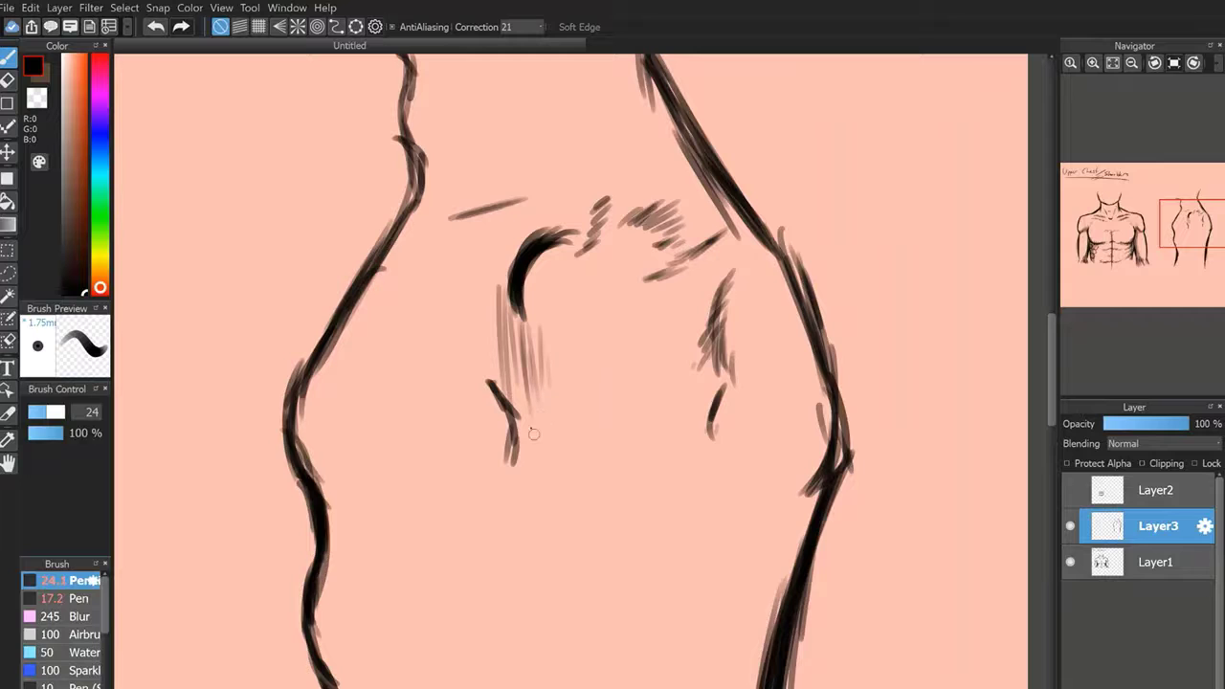
{"action": "left_click_drag", "start_coordinate": [485, 326], "coordinate": [487, 418]}
{"action": "left_click_drag", "start_coordinate": [492, 319], "coordinate": [503, 428]}
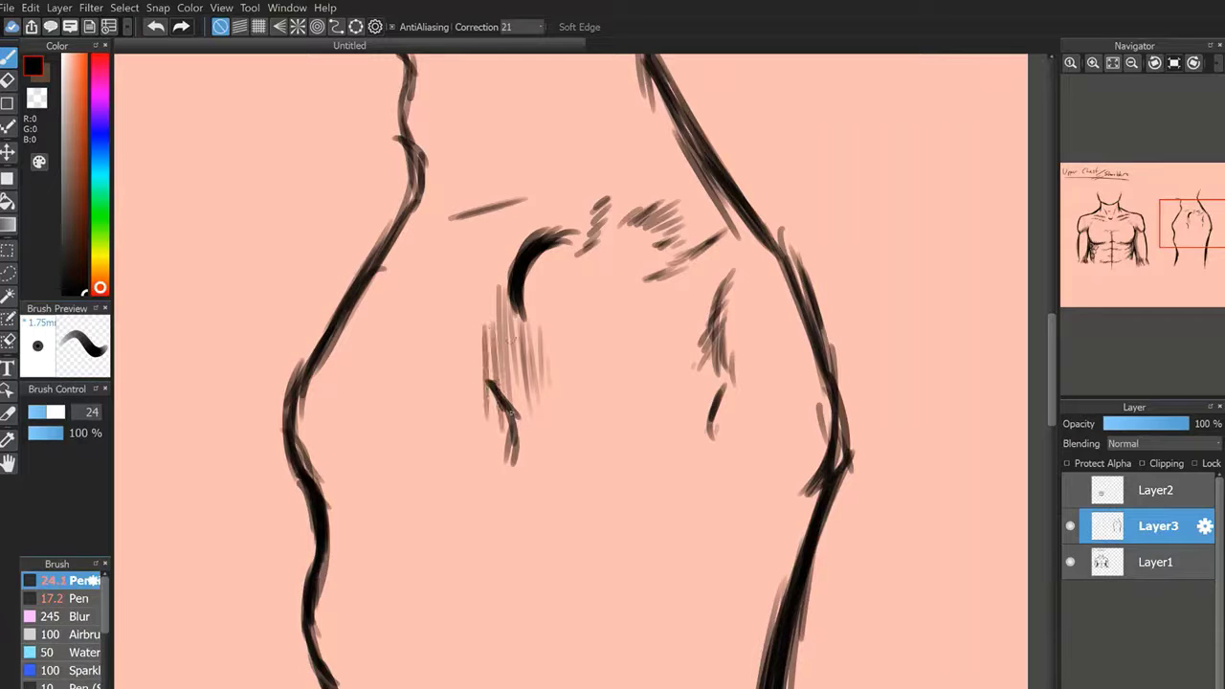
{"action": "left_click_drag", "start_coordinate": [504, 346], "coordinate": [511, 436]}
{"action": "left_click_drag", "start_coordinate": [524, 330], "coordinate": [533, 445]}
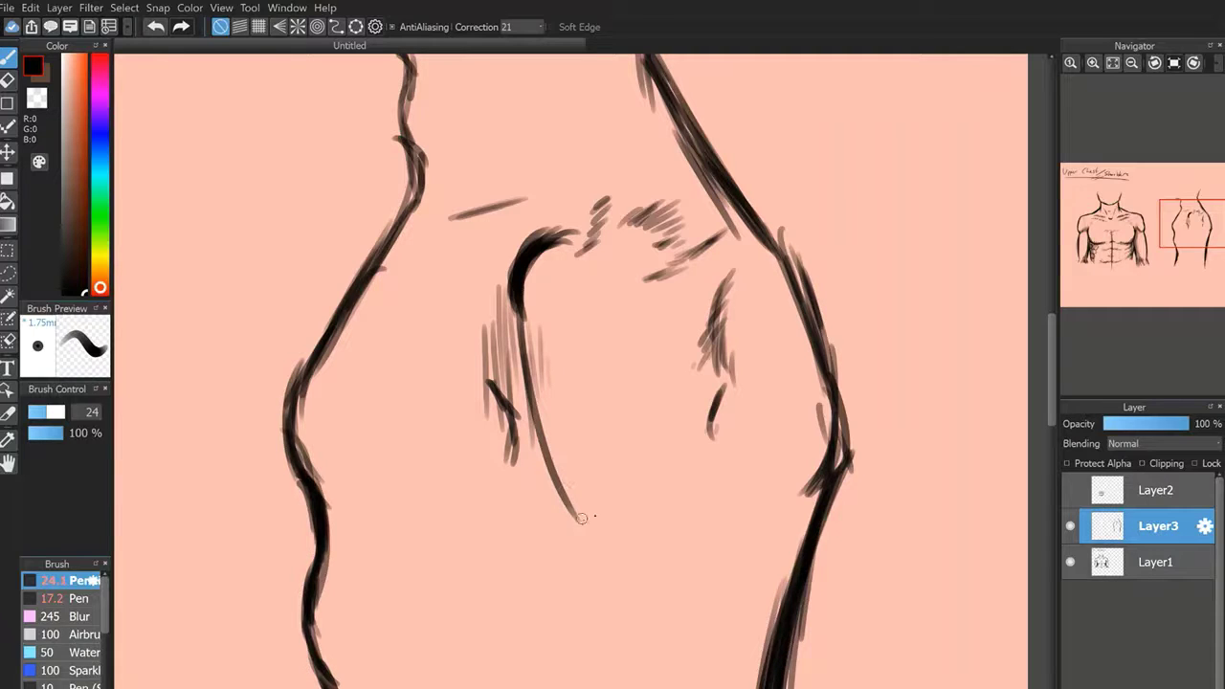
{"action": "mouse_move", "coordinate": [583, 520]}
{"action": "left_mouse_down"}
{"action": "mouse_move", "coordinate": [607, 260]}
{"action": "mouse_move", "coordinate": [553, 241]}
{"action": "left_mouse_up"}
{"action": "mouse_move", "coordinate": [556, 239]}
{"action": "left_mouse_down"}
{"action": "mouse_move", "coordinate": [612, 252]}
{"action": "mouse_move", "coordinate": [614, 525]}
{"action": "mouse_move", "coordinate": [670, 286]}
{"action": "left_mouse_up"}
{"action": "mouse_move", "coordinate": [682, 284]}
{"action": "left_mouse_down"}
{"action": "mouse_move", "coordinate": [576, 239]}
{"action": "mouse_move", "coordinate": [517, 296]}
{"action": "left_mouse_up"}
{"action": "mouse_move", "coordinate": [517, 296]}
{"action": "left_mouse_down"}
{"action": "mouse_move", "coordinate": [609, 243]}
{"action": "mouse_move", "coordinate": [613, 493]}
{"action": "mouse_move", "coordinate": [540, 458]}
{"action": "mouse_move", "coordinate": [513, 276]}
{"action": "left_mouse_up"}
{"action": "mouse_move", "coordinate": [513, 276]}
{"action": "left_mouse_down"}
{"action": "mouse_move", "coordinate": [577, 518]}
{"action": "mouse_move", "coordinate": [548, 307]}
{"action": "left_mouse_up"}
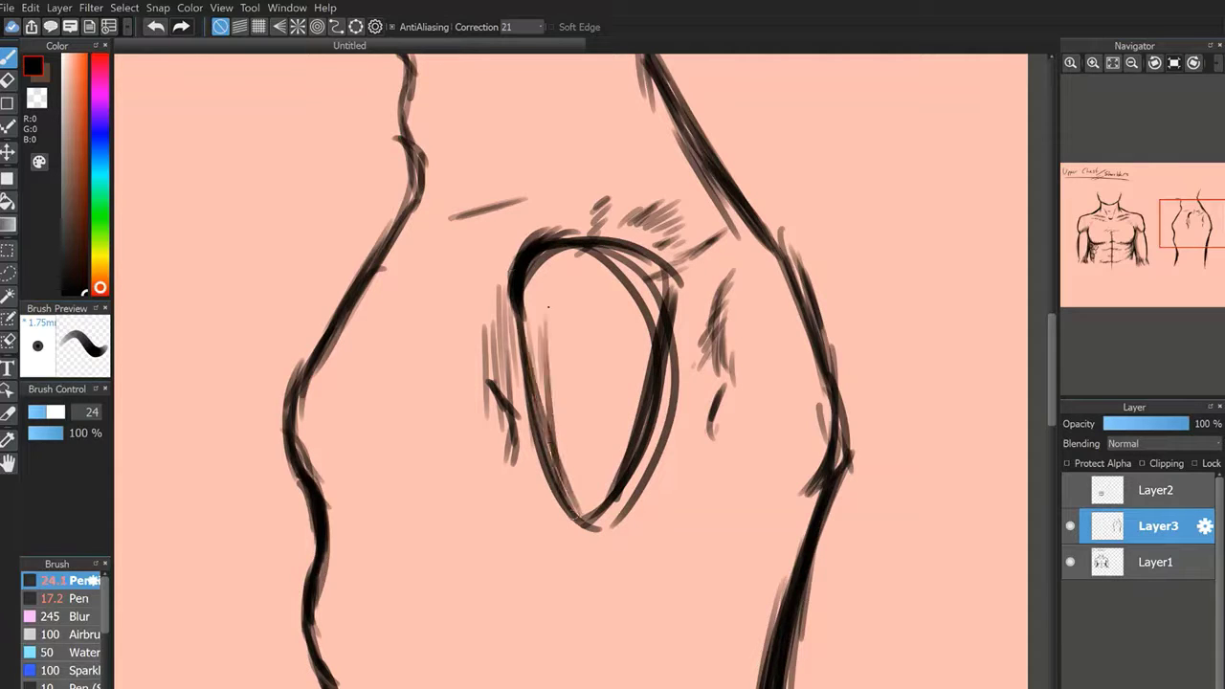
{"action": "key", "text": "ctrl+z"}
{"action": "key", "text": "ctrl+z"}
{"action": "key", "text": "ctrl+z"}
{"action": "key", "text": "ctrl+z"}
{"action": "key", "text": "ctrl+z"}
{"action": "key", "text": "ctrl+z"}
{"action": "key", "text": "ctrl+z"}
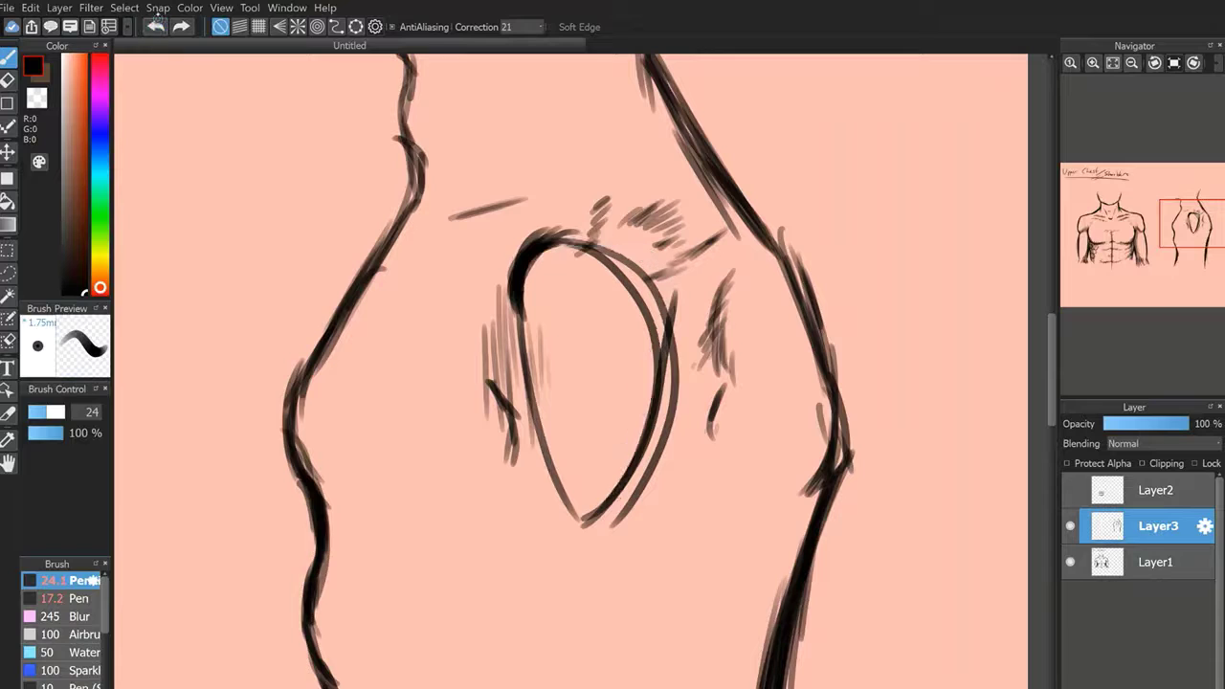
{"action": "key", "text": "ctrl+z"}
{"action": "key", "text": "ctrl+z"}
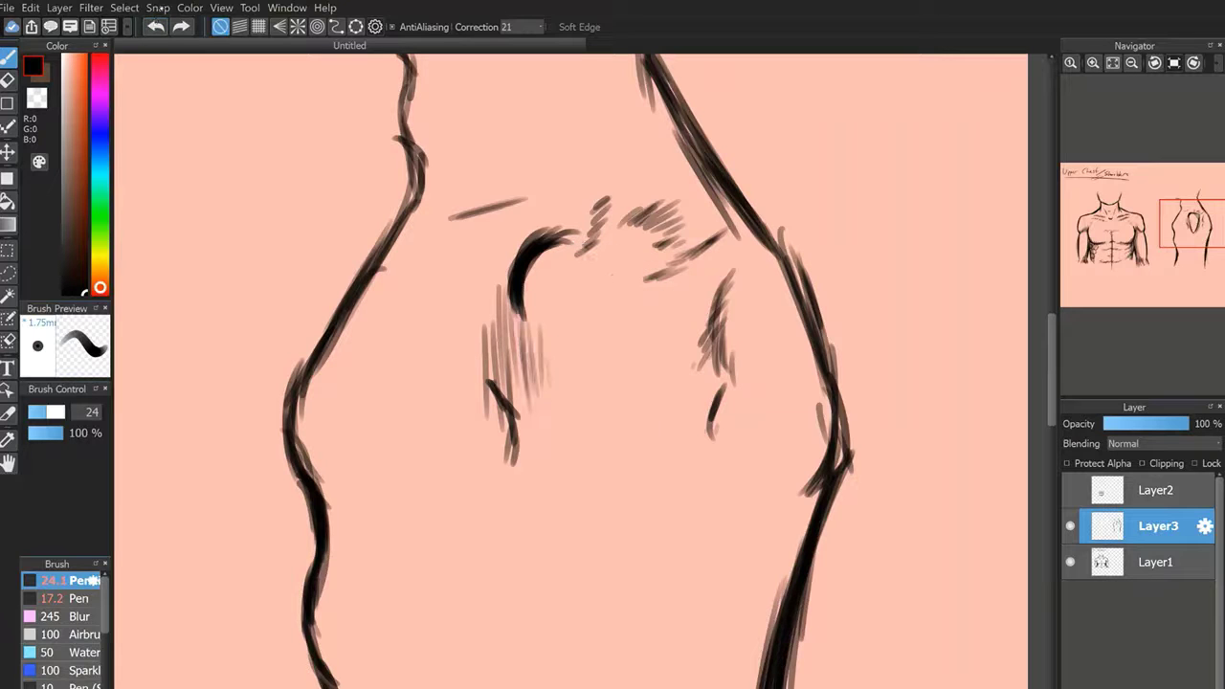
Hatch the lower edge of the side-view deltoid with short overlapping strokes forming a rounded U shape.
{"action": "key", "text": "ctrl+plus"}
{"action": "left_click_drag", "start_coordinate": [490, 287], "coordinate": [503, 491]}
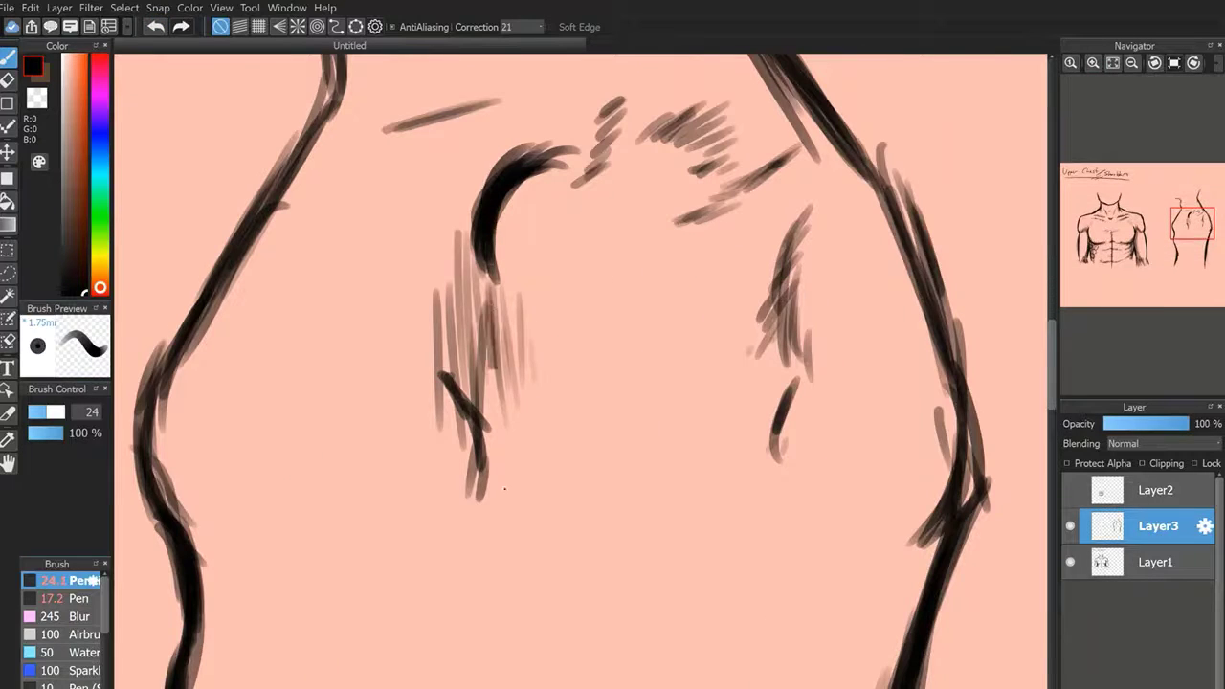
{"action": "left_click_drag", "start_coordinate": [494, 310], "coordinate": [514, 495]}
{"action": "left_click_drag", "start_coordinate": [519, 354], "coordinate": [539, 503]}
{"action": "mouse_move", "coordinate": [540, 427]}
{"action": "left_mouse_down"}
{"action": "mouse_move", "coordinate": [554, 509]}
{"action": "mouse_move", "coordinate": [587, 519]}
{"action": "left_mouse_up"}
{"action": "left_click_drag", "start_coordinate": [595, 475], "coordinate": [602, 525]}
{"action": "mouse_move", "coordinate": [604, 466]}
{"action": "left_mouse_down"}
{"action": "mouse_move", "coordinate": [612, 524]}
{"action": "mouse_move", "coordinate": [627, 520]}
{"action": "left_mouse_up"}
{"action": "mouse_move", "coordinate": [641, 446]}
{"action": "left_mouse_down"}
{"action": "mouse_move", "coordinate": [642, 509]}
{"action": "mouse_move", "coordinate": [654, 508]}
{"action": "left_mouse_up"}
{"action": "left_click_drag", "start_coordinate": [674, 425], "coordinate": [669, 481]}
{"action": "left_click_drag", "start_coordinate": [693, 375], "coordinate": [676, 475]}
{"action": "left_click_drag", "start_coordinate": [698, 398], "coordinate": [680, 477]}
{"action": "left_click_drag", "start_coordinate": [695, 354], "coordinate": [668, 502]}
{"action": "left_click_drag", "start_coordinate": [672, 394], "coordinate": [642, 536]}
{"action": "left_click_drag", "start_coordinate": [644, 429], "coordinate": [605, 576]}
{"action": "left_click_drag", "start_coordinate": [608, 459], "coordinate": [580, 572]}
{"action": "left_click_drag", "start_coordinate": [580, 453], "coordinate": [559, 556]}
{"action": "left_click_drag", "start_coordinate": [548, 439], "coordinate": [541, 543]}
{"action": "left_click_drag", "start_coordinate": [527, 384], "coordinate": [548, 508]}
{"action": "mouse_move", "coordinate": [568, 433]}
{"action": "left_mouse_down"}
{"action": "mouse_move", "coordinate": [563, 536]}
{"action": "mouse_move", "coordinate": [581, 548]}
{"action": "left_mouse_up"}
{"action": "left_click_drag", "start_coordinate": [605, 463], "coordinate": [601, 555]}
{"action": "left_click_drag", "start_coordinate": [624, 446], "coordinate": [620, 519]}
{"action": "left_click_drag", "start_coordinate": [656, 423], "coordinate": [665, 490]}
Thicken and darken the front and rear crease marks on either side of the side-view deltoid.
{"action": "left_click_drag", "start_coordinate": [444, 376], "coordinate": [480, 499]}
{"action": "left_click_drag", "start_coordinate": [444, 376], "coordinate": [476, 502]}
{"action": "left_click_drag", "start_coordinate": [461, 406], "coordinate": [475, 462]}
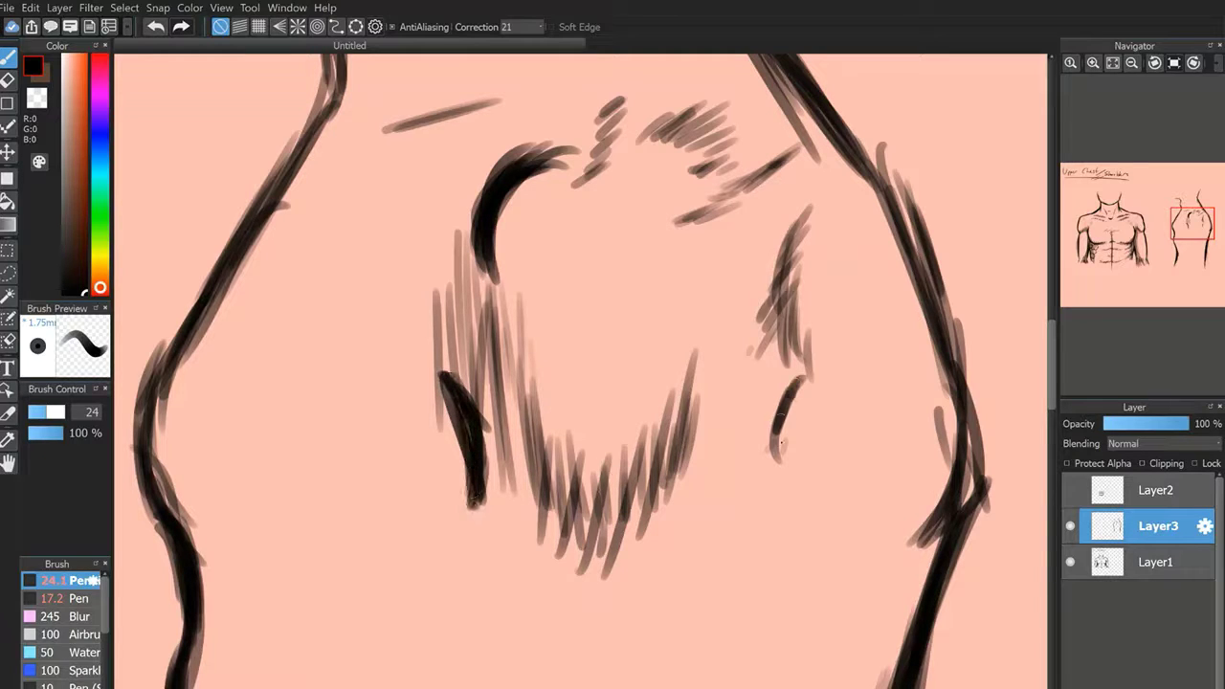
{"action": "left_click_drag", "start_coordinate": [780, 442], "coordinate": [776, 458]}
{"action": "left_click_drag", "start_coordinate": [800, 377], "coordinate": [769, 474]}
{"action": "left_click_drag", "start_coordinate": [800, 375], "coordinate": [772, 446]}
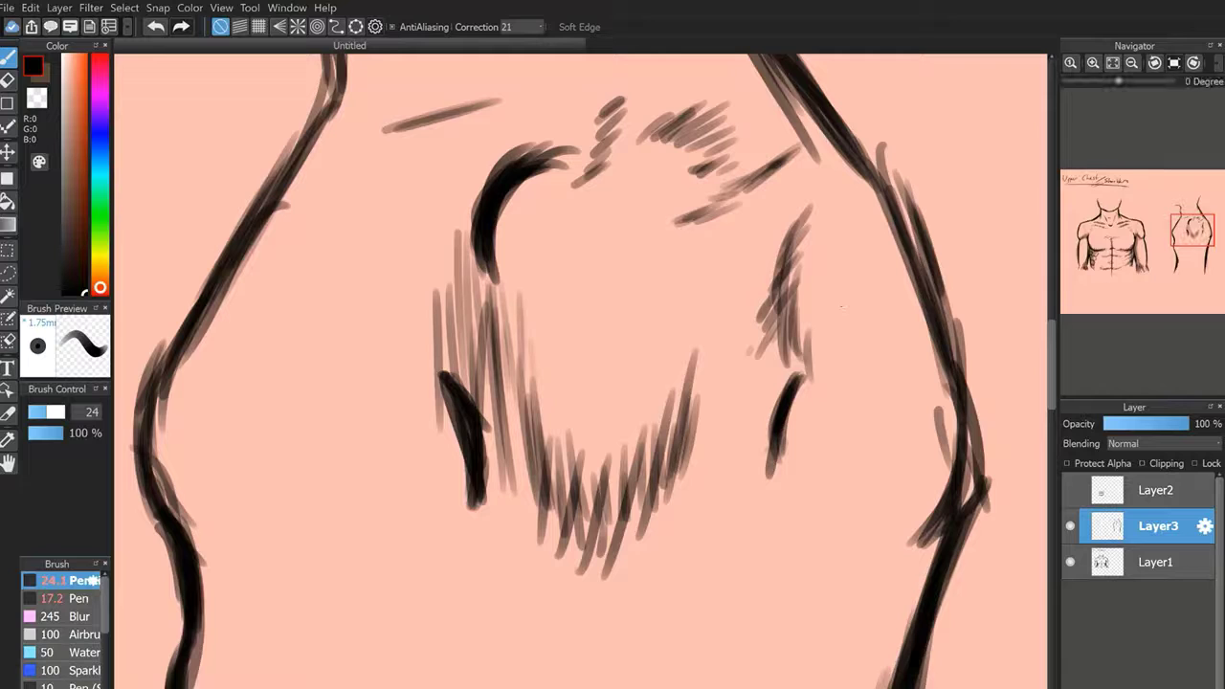
Add light hatching strokes along the outer edge of the bold curve at the front of the side-view shoulder.
{"action": "left_click", "coordinate": [1133, 65]}
{"action": "left_click", "coordinate": [1133, 65]}
{"action": "left_click", "coordinate": [1133, 65]}
{"action": "left_click", "coordinate": [1134, 65]}
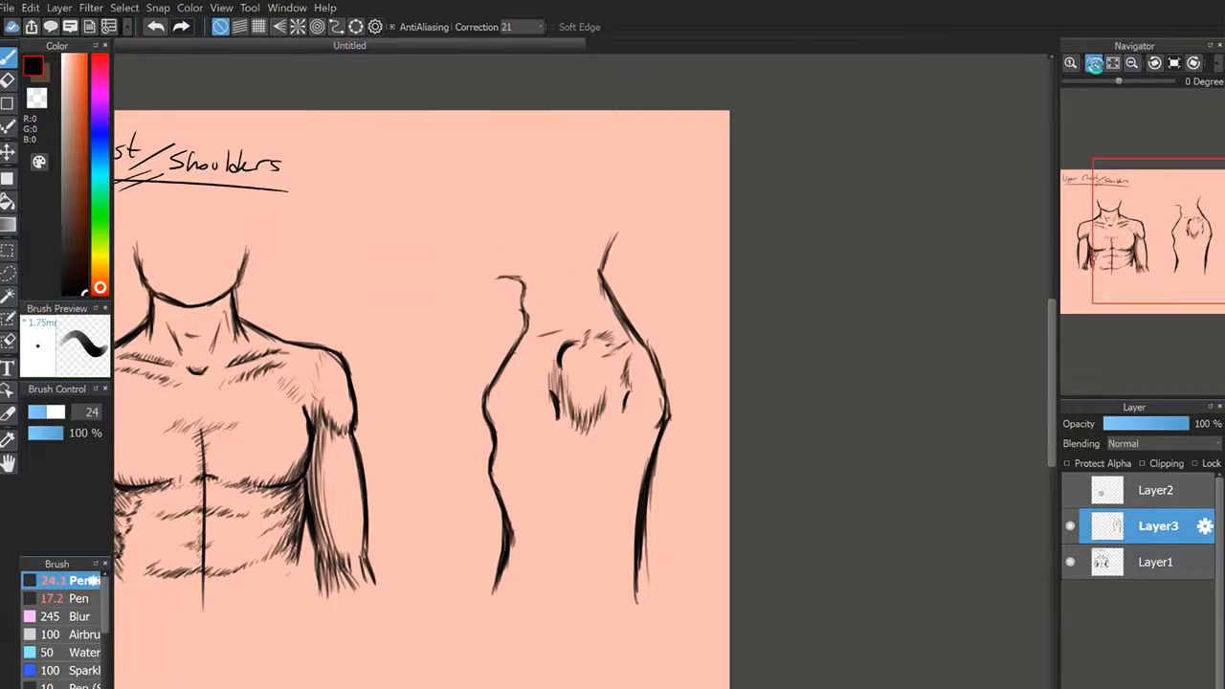
{"action": "left_click", "coordinate": [1095, 65]}
{"action": "left_click", "coordinate": [1095, 65]}
{"action": "left_click", "coordinate": [1095, 65]}
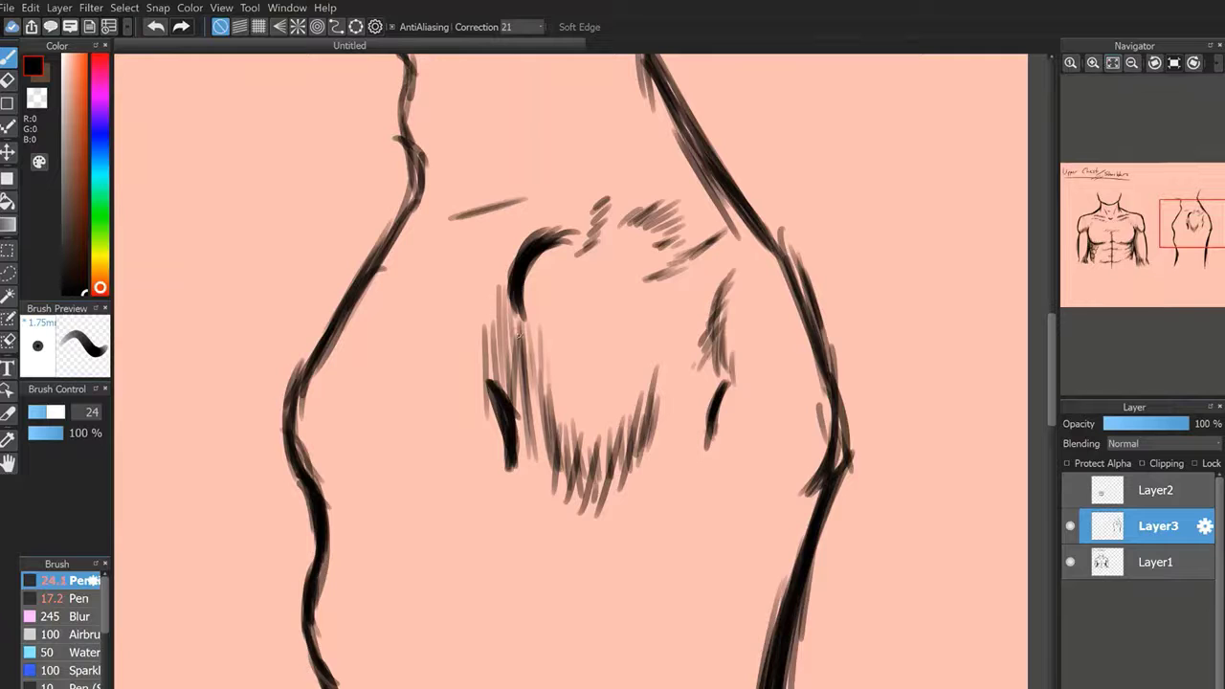
{"action": "mouse_move", "coordinate": [528, 238]}
{"action": "left_mouse_down"}
{"action": "mouse_move", "coordinate": [500, 303]}
{"action": "mouse_move", "coordinate": [502, 289]}
{"action": "left_mouse_up"}
{"action": "left_click_drag", "start_coordinate": [507, 253], "coordinate": [494, 303]}
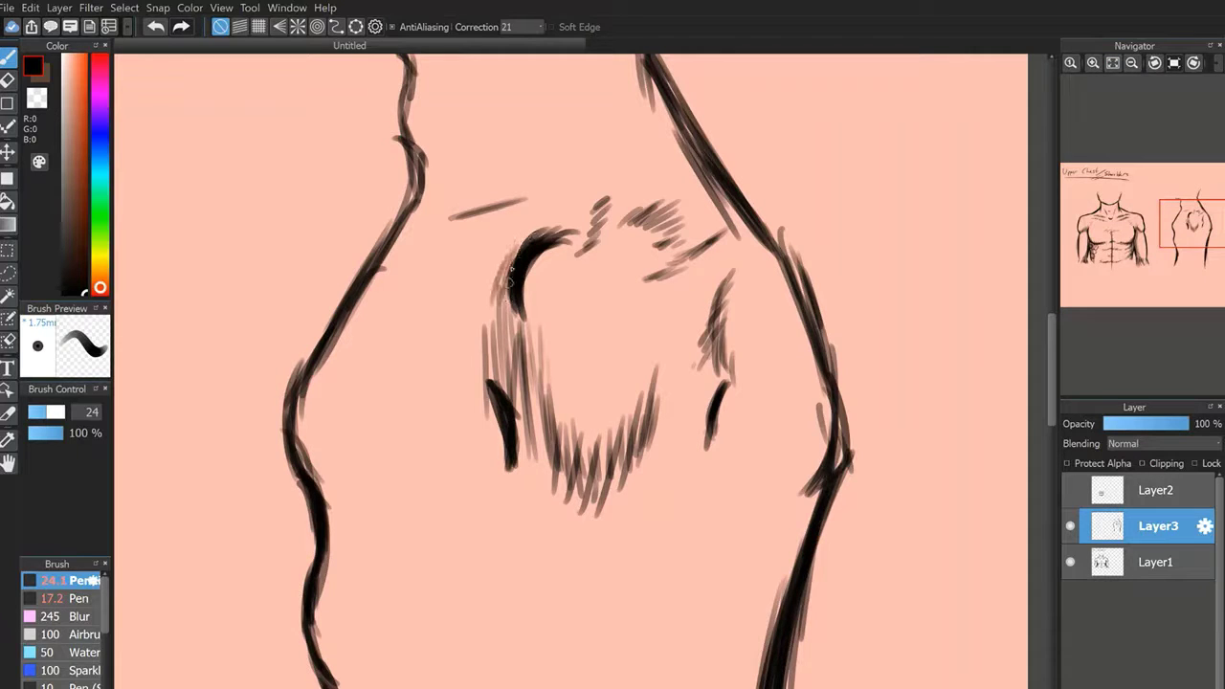
Extend the front crease slightly upward and draw the front contour of the side-view upper arm down from it.
{"action": "left_click_drag", "start_coordinate": [1194, 234], "coordinate": [1188, 251]}
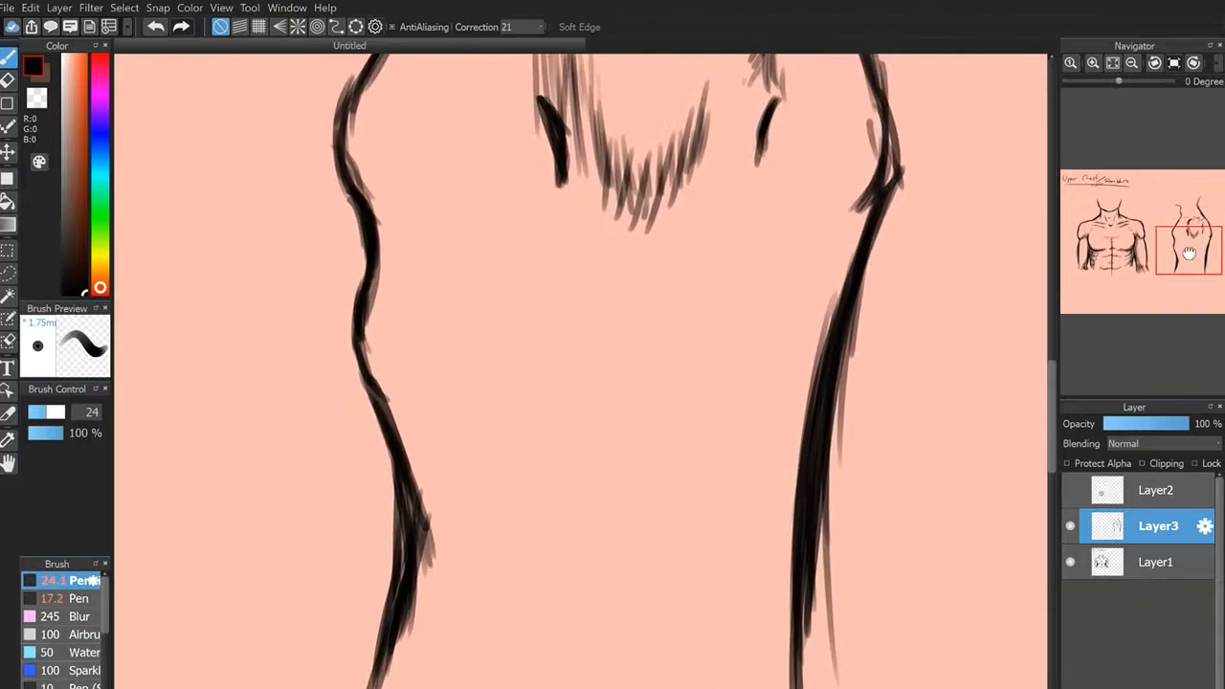
{"action": "left_click_drag", "start_coordinate": [517, 96], "coordinate": [558, 141]}
{"action": "mouse_move", "coordinate": [521, 96]}
{"action": "left_mouse_down"}
{"action": "mouse_move", "coordinate": [546, 122]}
{"action": "mouse_move", "coordinate": [564, 199]}
{"action": "left_mouse_up"}
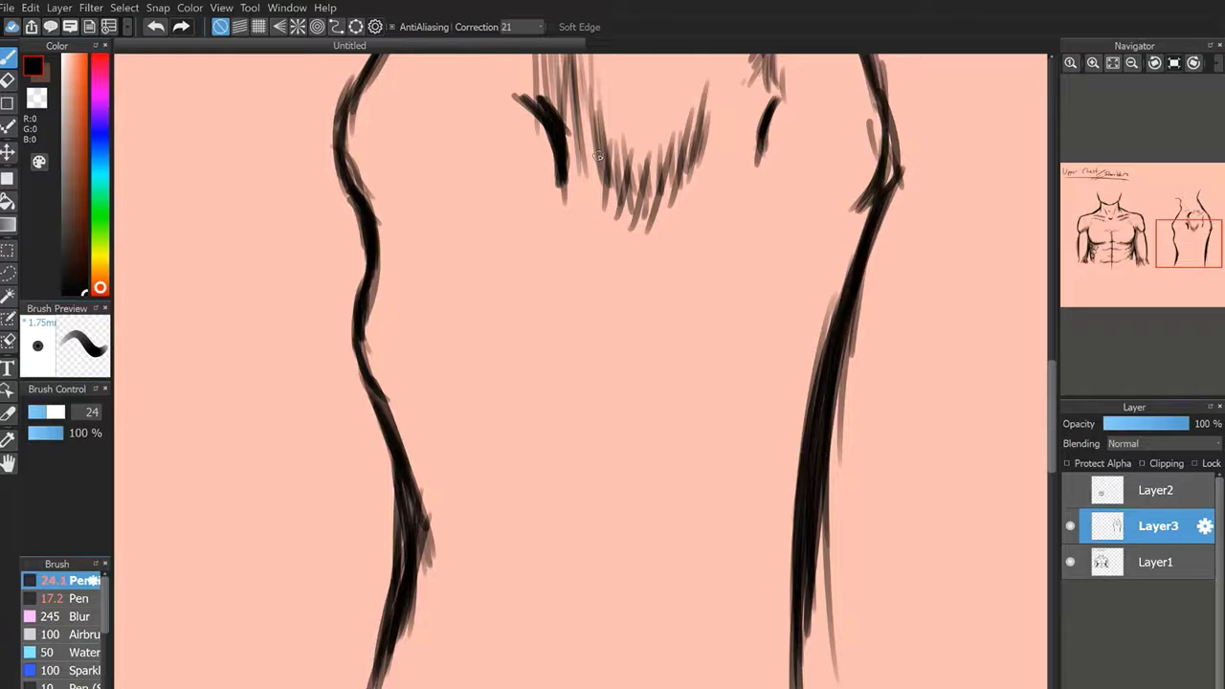
{"action": "left_click_drag", "start_coordinate": [556, 163], "coordinate": [559, 203]}
{"action": "left_click_drag", "start_coordinate": [554, 143], "coordinate": [532, 363]}
{"action": "left_click_drag", "start_coordinate": [562, 172], "coordinate": [539, 431]}
{"action": "left_click_drag", "start_coordinate": [560, 196], "coordinate": [541, 444]}
{"action": "left_click_drag", "start_coordinate": [529, 349], "coordinate": [554, 499]}
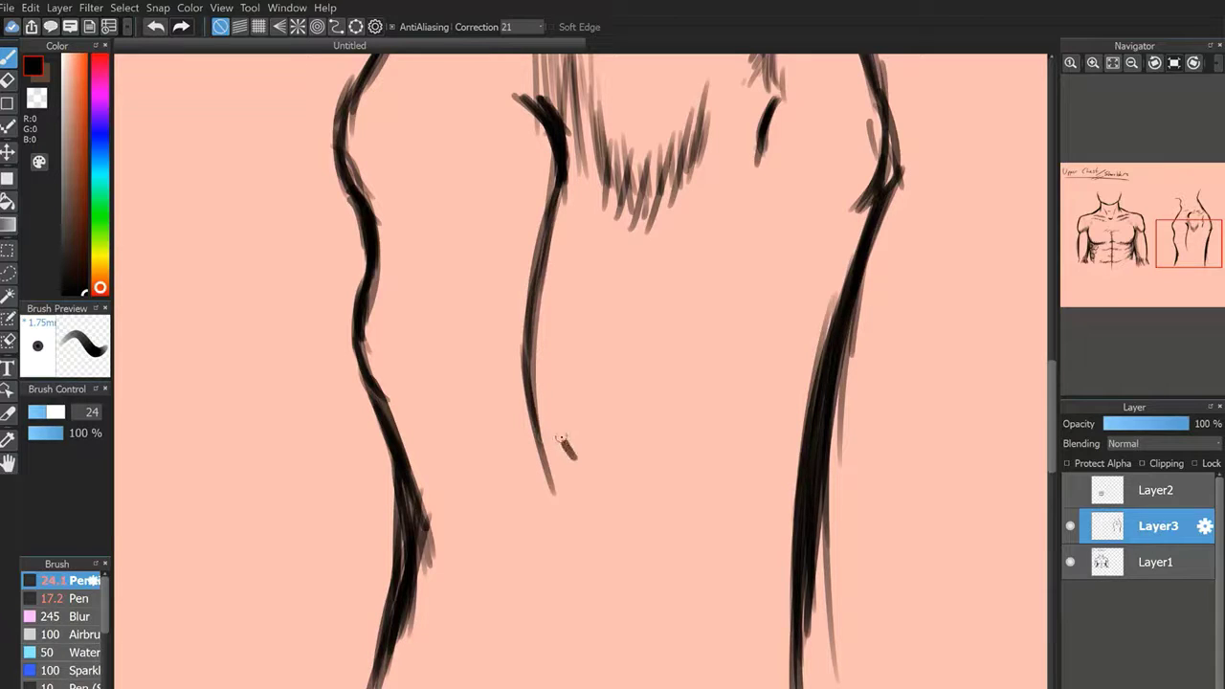
Darken the front contour of the upper arm with long overlapping strokes and angle it inward at the elbow.
{"action": "mouse_move", "coordinate": [562, 440]}
{"action": "left_mouse_down"}
{"action": "mouse_move", "coordinate": [538, 399]}
{"action": "mouse_move", "coordinate": [581, 478]}
{"action": "left_mouse_up"}
{"action": "left_click_drag", "start_coordinate": [527, 299], "coordinate": [579, 473]}
{"action": "mouse_move", "coordinate": [535, 230]}
{"action": "left_mouse_down"}
{"action": "mouse_move", "coordinate": [528, 304]}
{"action": "mouse_move", "coordinate": [574, 478]}
{"action": "left_mouse_up"}
{"action": "left_click_drag", "start_coordinate": [529, 304], "coordinate": [571, 493]}
{"action": "left_click_drag", "start_coordinate": [537, 253], "coordinate": [564, 482]}
{"action": "mouse_move", "coordinate": [553, 184]}
{"action": "left_mouse_down"}
{"action": "mouse_move", "coordinate": [533, 373]}
{"action": "mouse_move", "coordinate": [548, 456]}
{"action": "left_mouse_up"}
{"action": "mouse_move", "coordinate": [538, 398]}
{"action": "left_mouse_down"}
{"action": "mouse_move", "coordinate": [567, 499]}
{"action": "mouse_move", "coordinate": [566, 479]}
{"action": "left_mouse_up"}
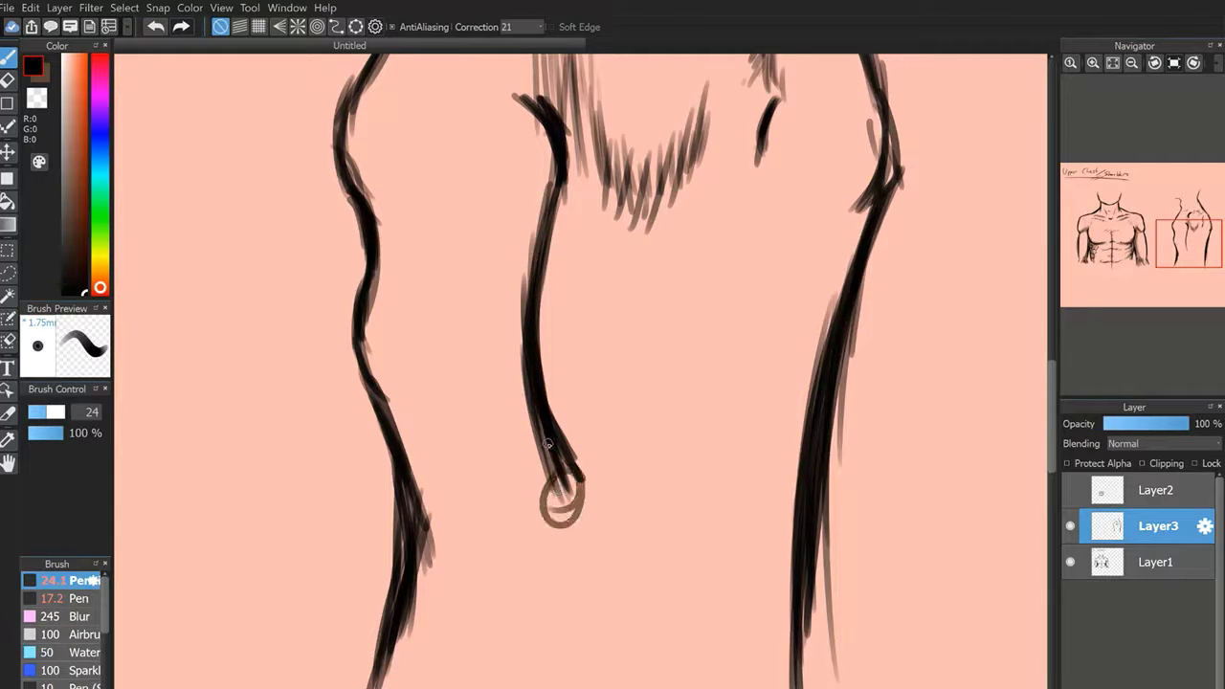
{"action": "left_click_drag", "start_coordinate": [428, 514], "coordinate": [545, 513]}
{"action": "mouse_move", "coordinate": [553, 498]}
{"action": "left_mouse_down"}
{"action": "mouse_move", "coordinate": [421, 500]}
{"action": "mouse_move", "coordinate": [541, 513]}
{"action": "left_mouse_up"}
{"action": "left_click_drag", "start_coordinate": [365, 528], "coordinate": [340, 562]}
{"action": "left_click_drag", "start_coordinate": [392, 477], "coordinate": [387, 594]}
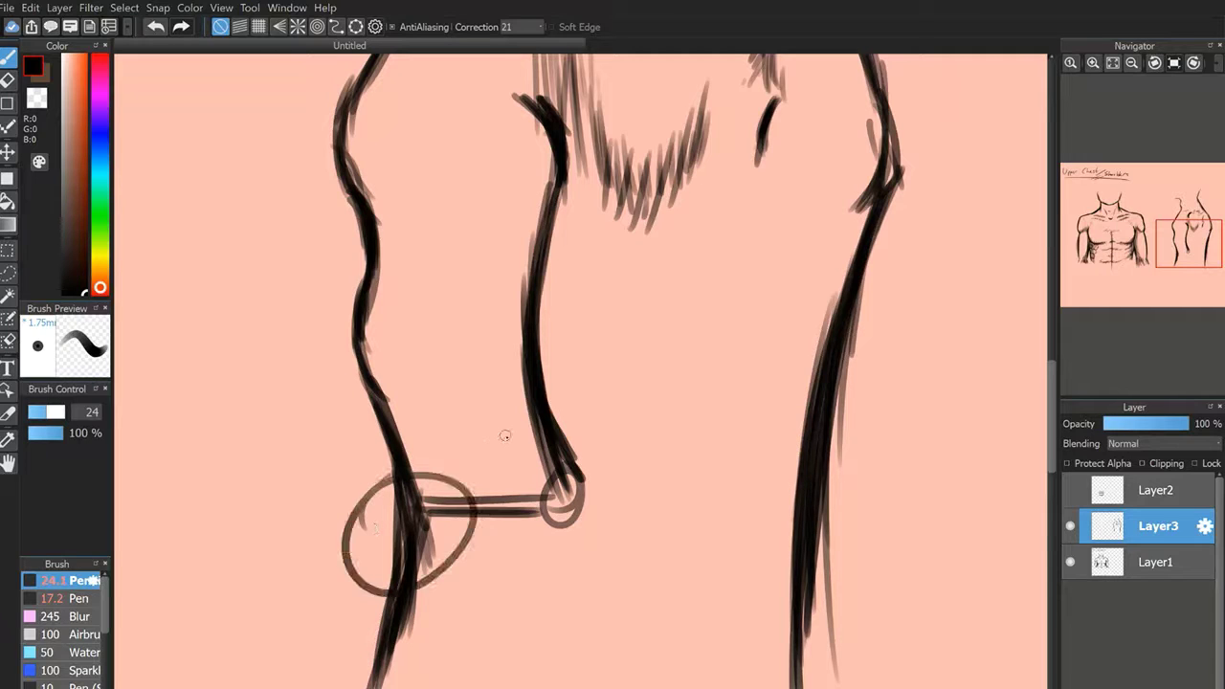
{"action": "left_click", "coordinate": [155, 23]}
{"action": "left_click", "coordinate": [152, 22]}
{"action": "left_click", "coordinate": [151, 21]}
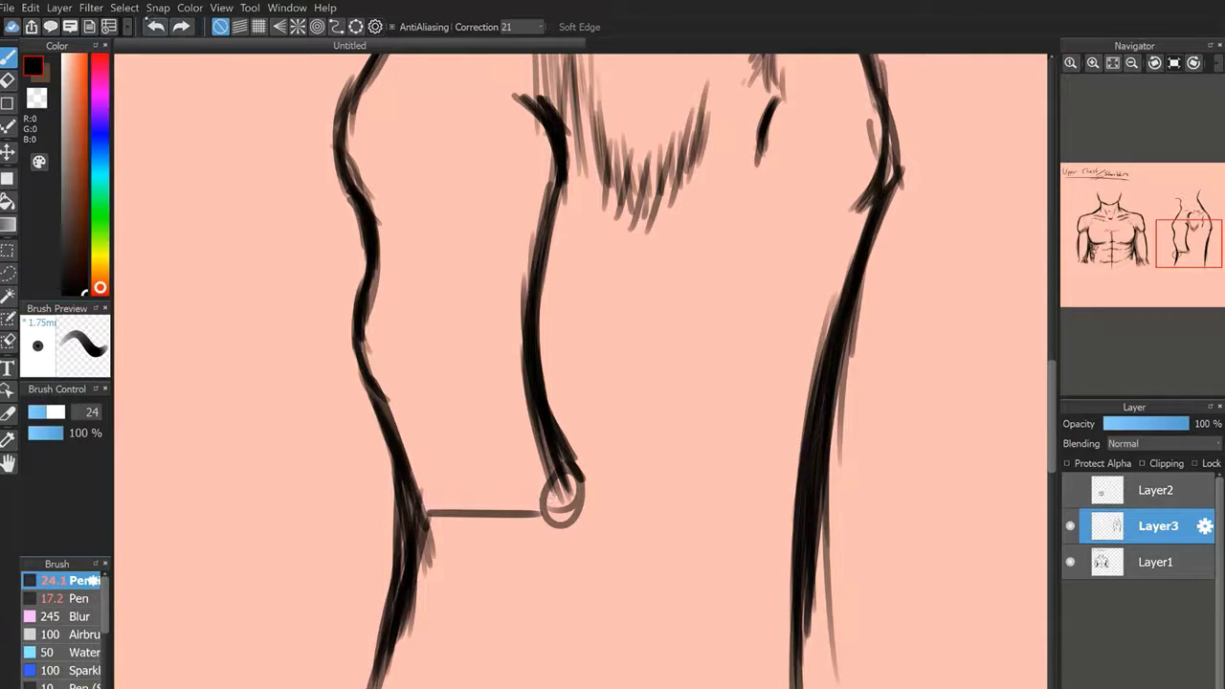
{"action": "left_click", "coordinate": [154, 26]}
{"action": "left_click", "coordinate": [154, 26]}
{"action": "left_click", "coordinate": [154, 26]}
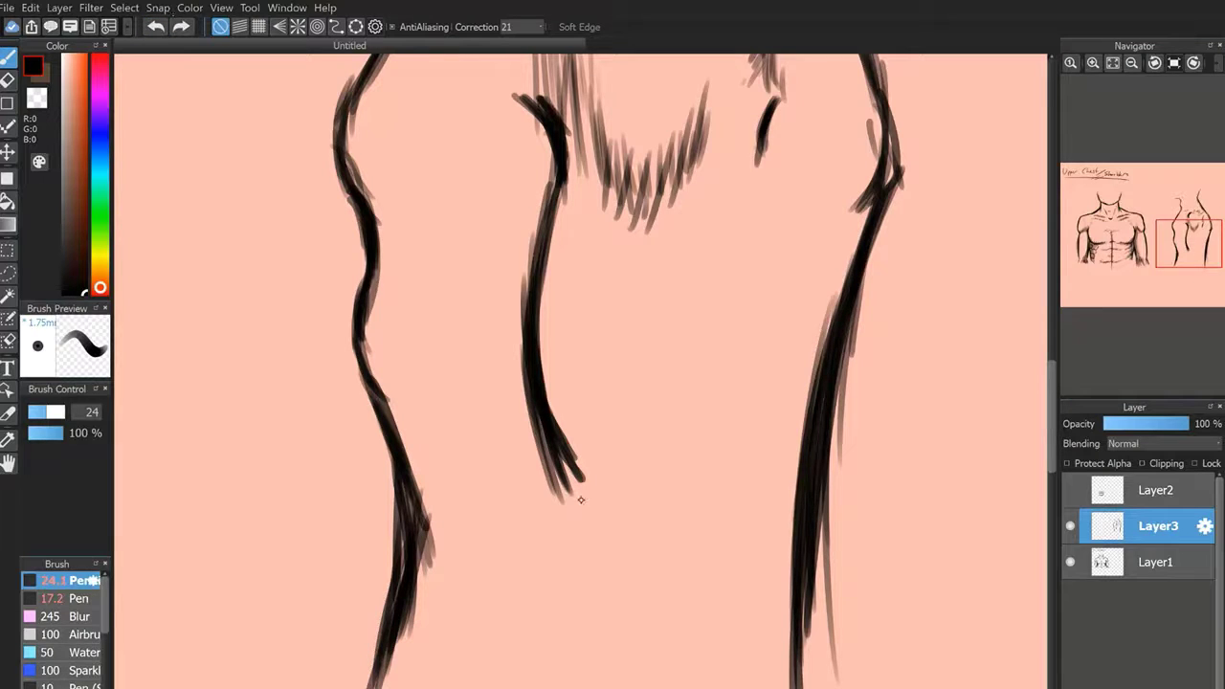
Mark the inner elbow crease and draw the front contour of the forearm slanting down from it with overlapping strokes.
{"action": "left_click_drag", "start_coordinate": [579, 474], "coordinate": [562, 530]}
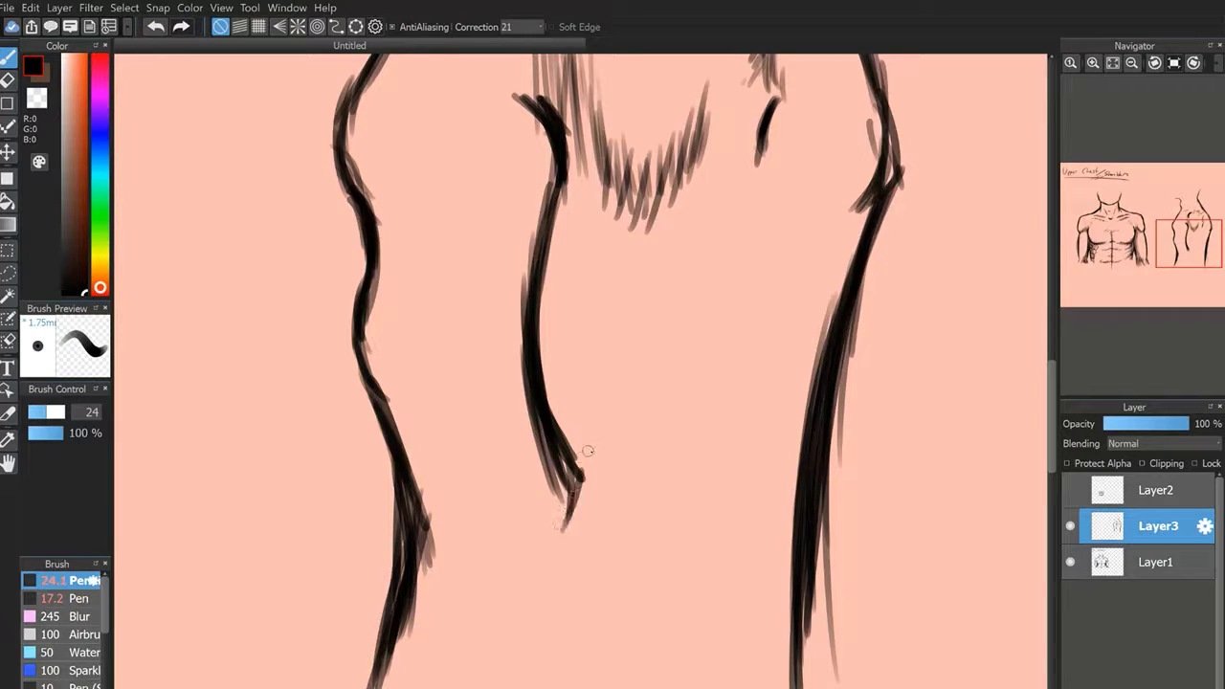
{"action": "left_click_drag", "start_coordinate": [588, 451], "coordinate": [550, 528]}
{"action": "left_click_drag", "start_coordinate": [588, 474], "coordinate": [518, 671]}
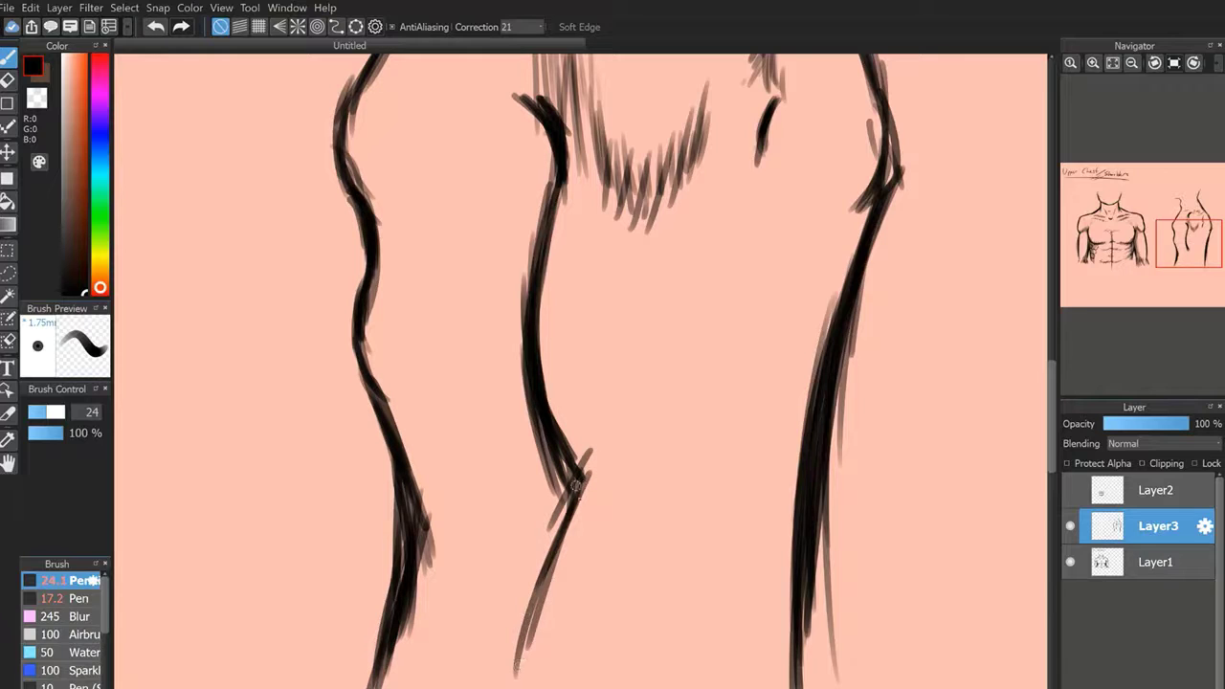
{"action": "left_click_drag", "start_coordinate": [616, 441], "coordinate": [545, 557]}
{"action": "left_click_drag", "start_coordinate": [584, 485], "coordinate": [525, 683]}
{"action": "left_click_drag", "start_coordinate": [560, 536], "coordinate": [522, 687]}
{"action": "left_click_drag", "start_coordinate": [554, 564], "coordinate": [532, 665]}
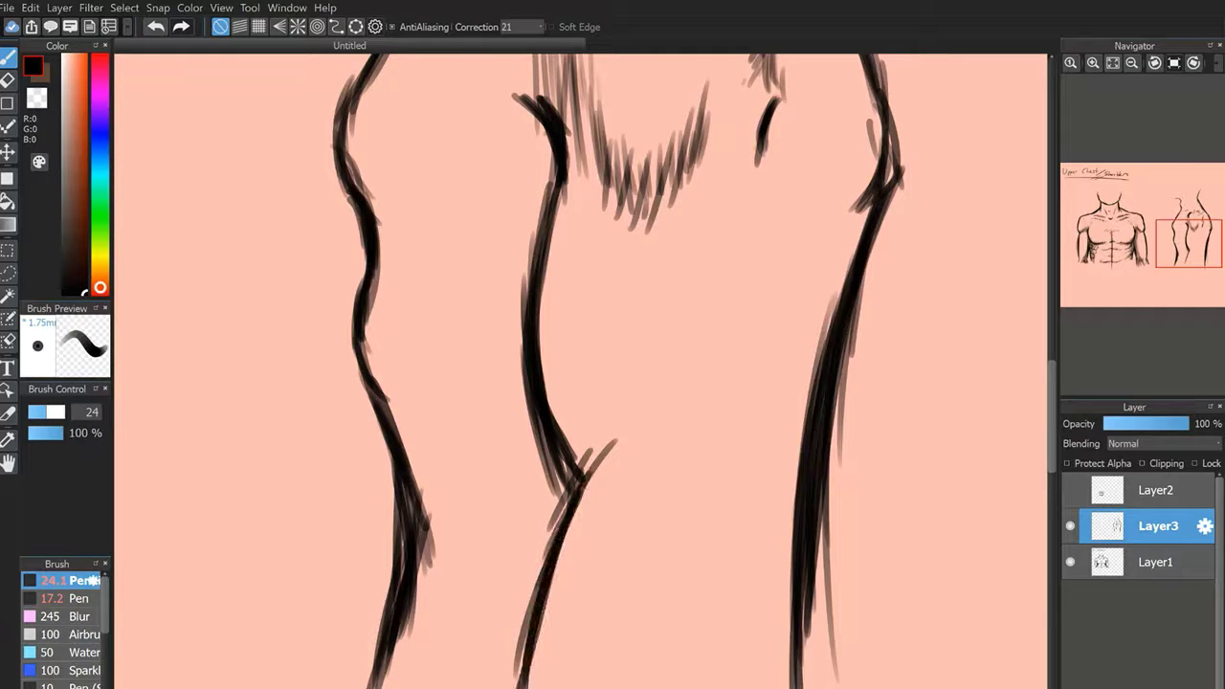
Draw the back contour of the side-view upper arm straight down from the rear deltoid crease.
{"action": "left_click_drag", "start_coordinate": [1210, 252], "coordinate": [1207, 248]}
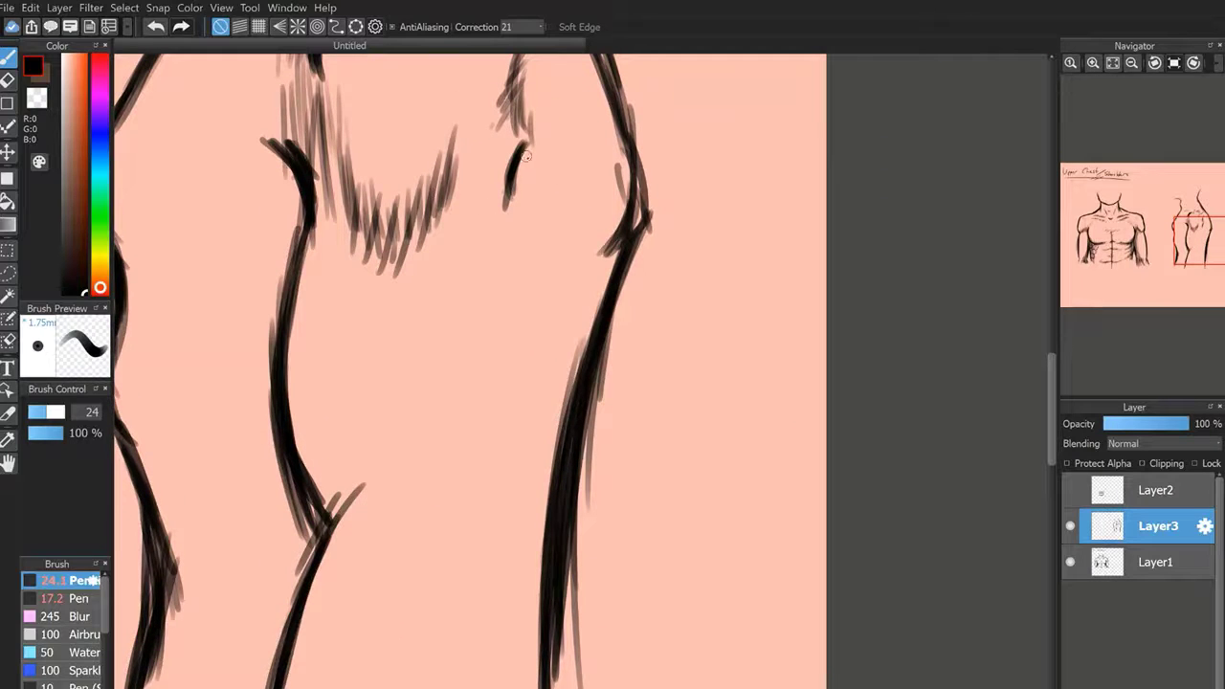
{"action": "left_click_drag", "start_coordinate": [522, 153], "coordinate": [503, 258]}
{"action": "mouse_move", "coordinate": [504, 201]}
{"action": "left_mouse_down"}
{"action": "mouse_move", "coordinate": [488, 402]}
{"action": "mouse_move", "coordinate": [505, 439]}
{"action": "left_mouse_up"}
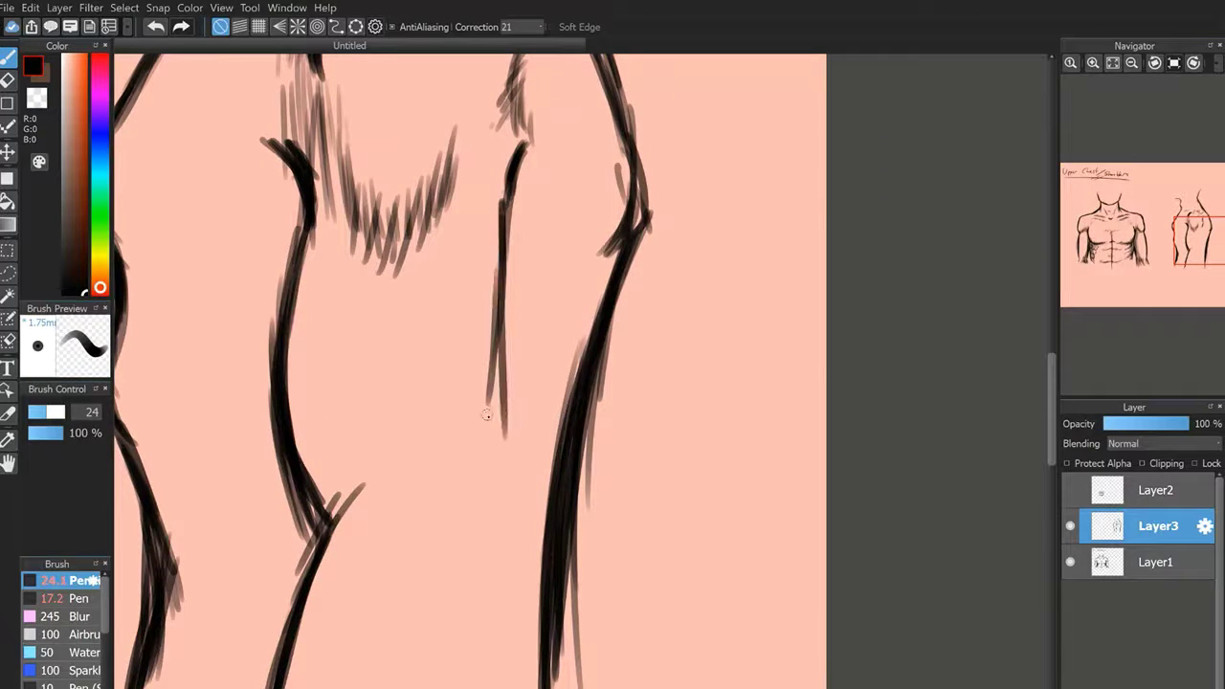
{"action": "left_click_drag", "start_coordinate": [260, 171], "coordinate": [254, 243]}
{"action": "left_click_drag", "start_coordinate": [222, 131], "coordinate": [264, 230]}
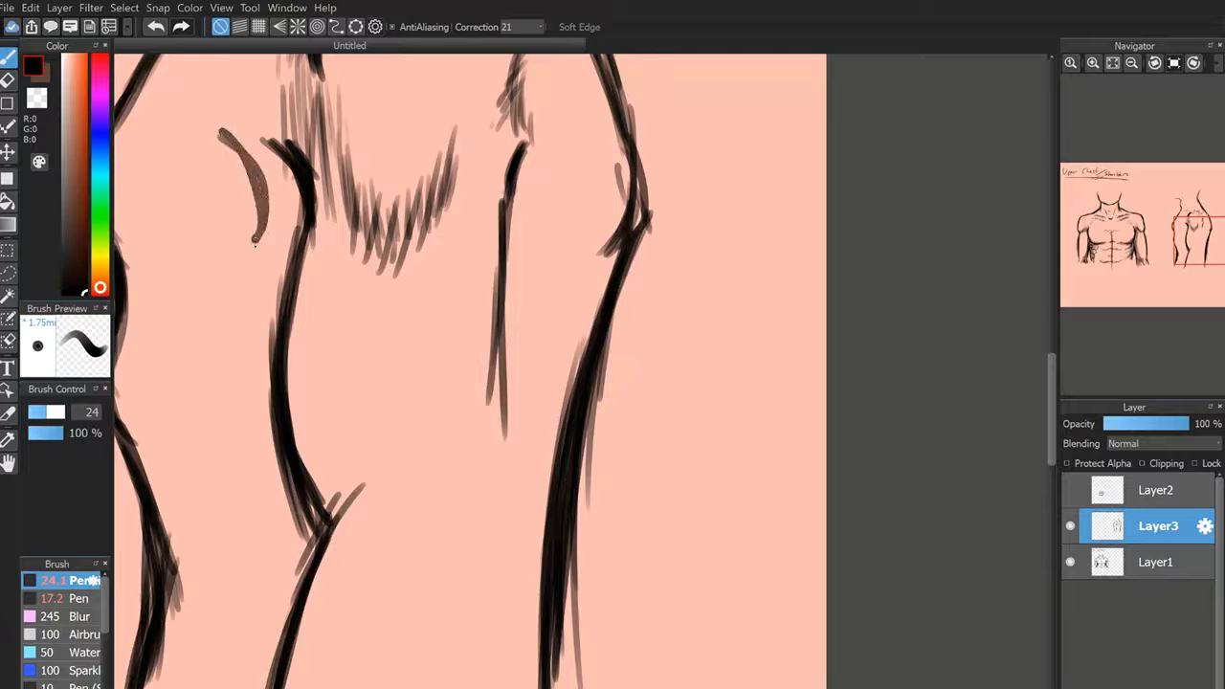
{"action": "left_click_drag", "start_coordinate": [248, 153], "coordinate": [254, 245]}
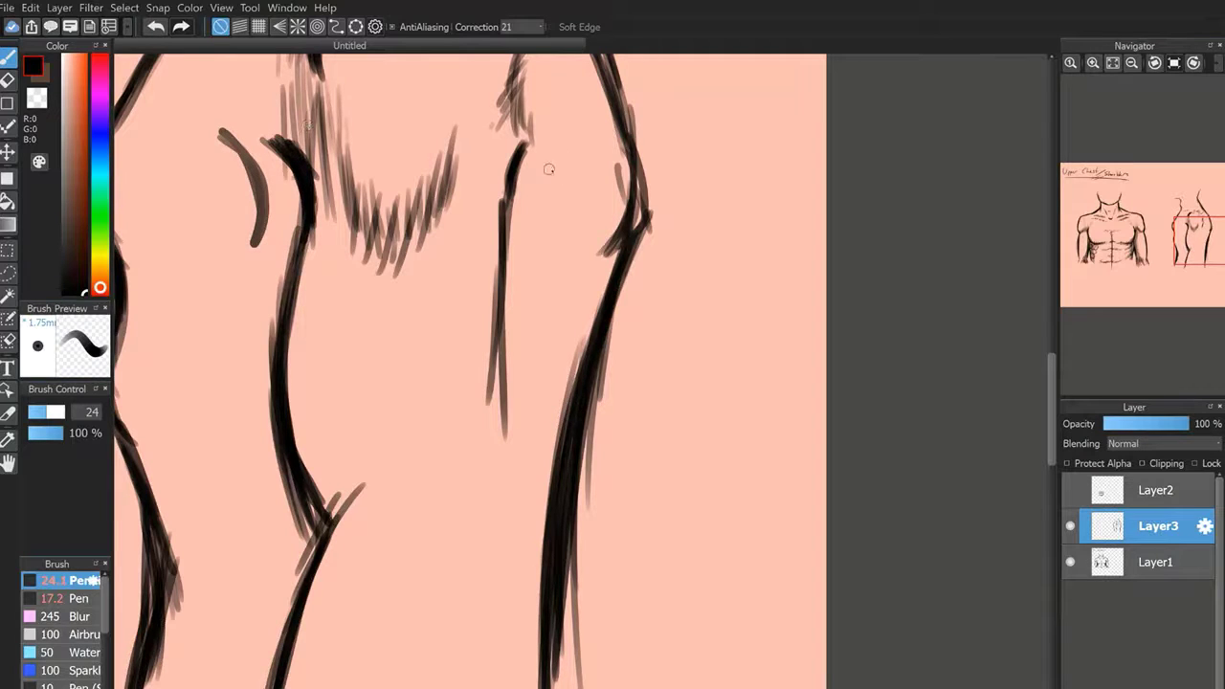
{"action": "left_click_drag", "start_coordinate": [564, 154], "coordinate": [548, 201]}
{"action": "left_click_drag", "start_coordinate": [574, 132], "coordinate": [549, 199]}
{"action": "left_click_drag", "start_coordinate": [260, 274], "coordinate": [259, 512]}
{"action": "left_click_drag", "start_coordinate": [541, 268], "coordinate": [530, 431]}
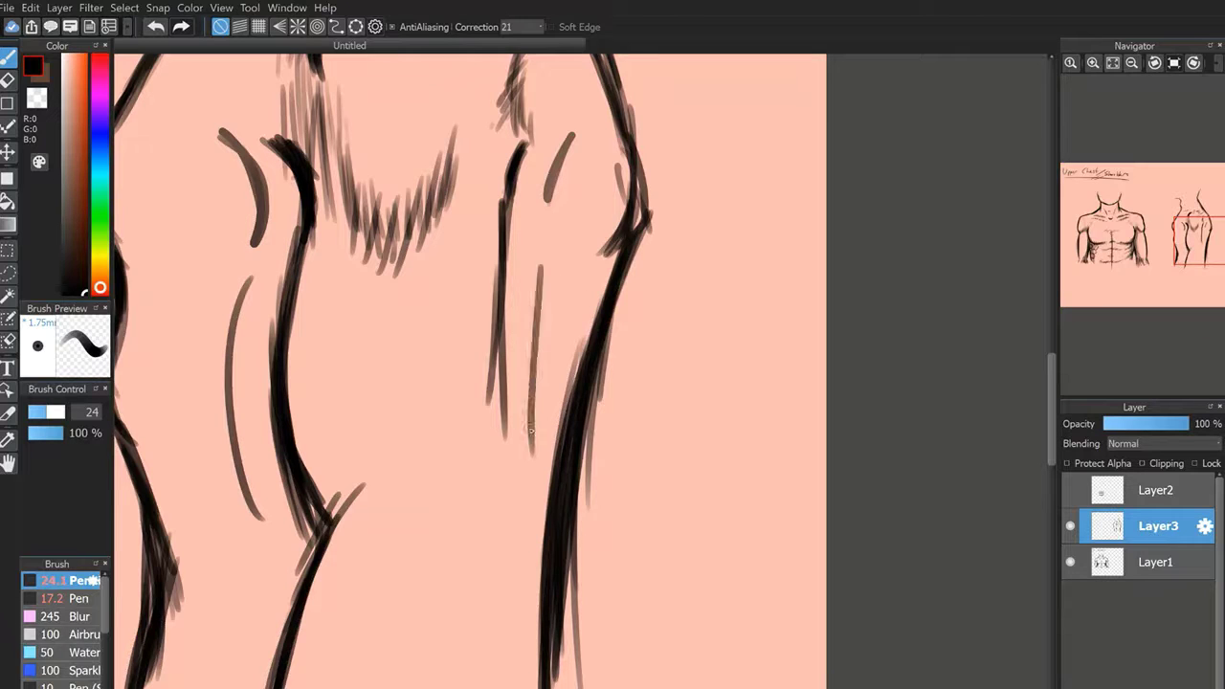
{"action": "left_click", "coordinate": [155, 26]}
{"action": "left_click", "coordinate": [155, 27]}
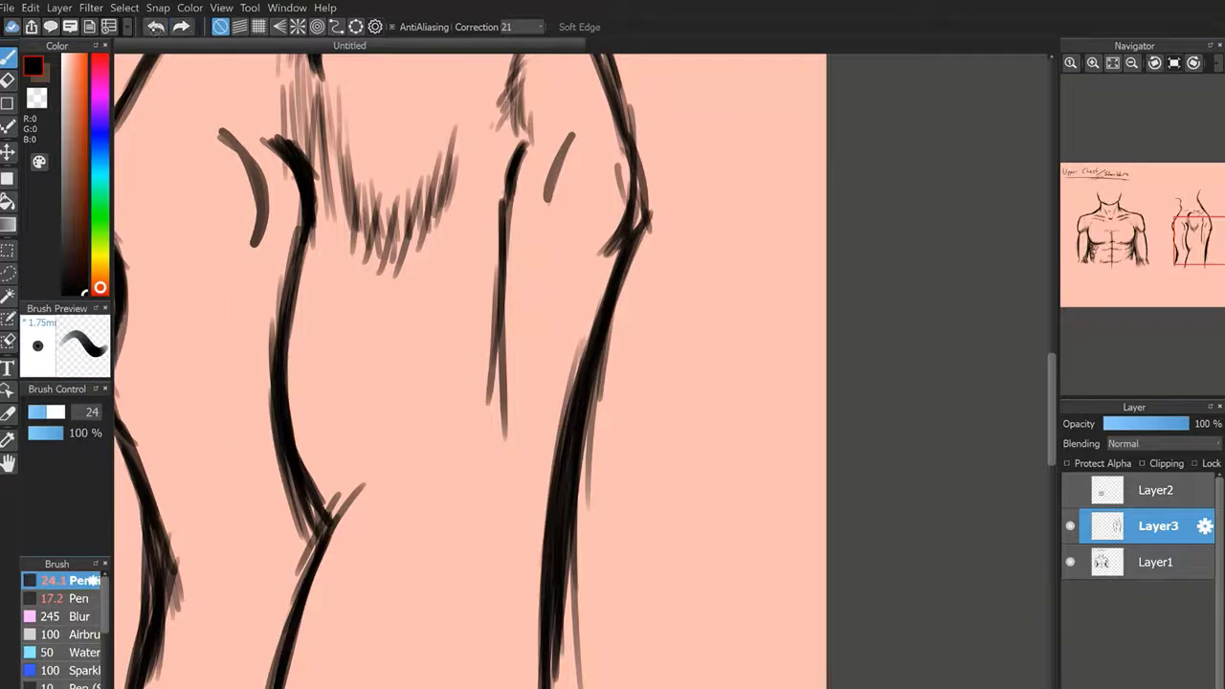
{"action": "left_click", "coordinate": [155, 27]}
{"action": "left_click", "coordinate": [155, 27]}
Darken the back contour of the upper arm and carry it down to the point of the elbow.
{"action": "mouse_move", "coordinate": [504, 201]}
{"action": "left_mouse_down"}
{"action": "mouse_move", "coordinate": [508, 359]}
{"action": "mouse_move", "coordinate": [503, 253]}
{"action": "left_mouse_up"}
{"action": "left_click_drag", "start_coordinate": [494, 216], "coordinate": [495, 383]}
{"action": "mouse_move", "coordinate": [501, 448]}
{"action": "left_mouse_down"}
{"action": "mouse_move", "coordinate": [504, 268]}
{"action": "mouse_move", "coordinate": [498, 470]}
{"action": "left_mouse_up"}
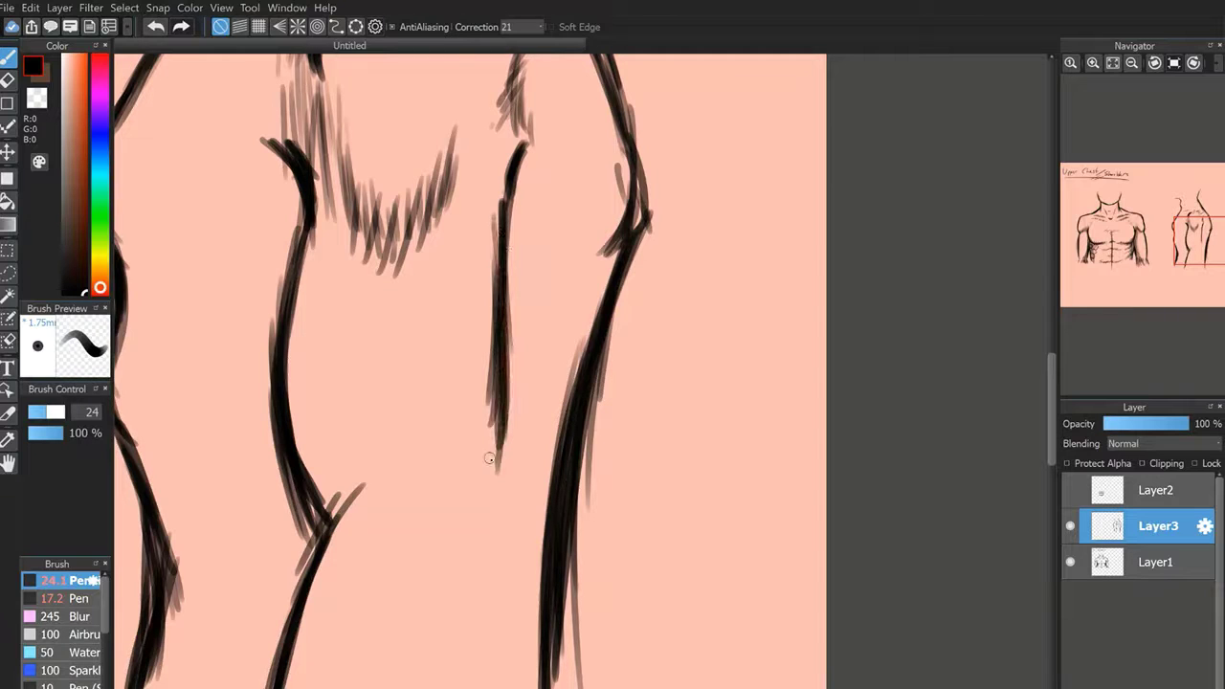
{"action": "left_click_drag", "start_coordinate": [504, 261], "coordinate": [494, 455]}
{"action": "mouse_move", "coordinate": [484, 469]}
{"action": "left_mouse_down"}
{"action": "mouse_move", "coordinate": [498, 346]}
{"action": "mouse_move", "coordinate": [481, 483]}
{"action": "mouse_move", "coordinate": [488, 421]}
{"action": "left_mouse_up"}
{"action": "left_click_drag", "start_coordinate": [488, 421], "coordinate": [504, 530]}
{"action": "left_click_drag", "start_coordinate": [496, 499], "coordinate": [488, 427]}
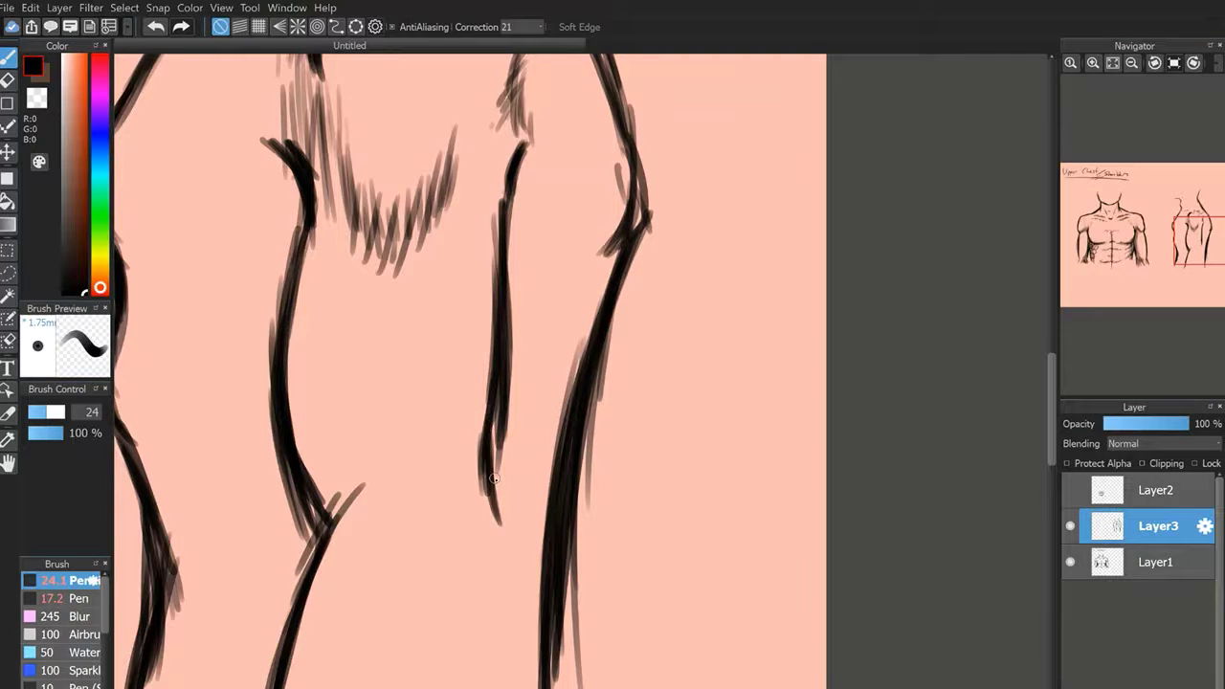
Draw the back contour of the forearm slanting down and forward from the elbow with long strokes.
{"action": "left_click_drag", "start_coordinate": [500, 517], "coordinate": [478, 601]}
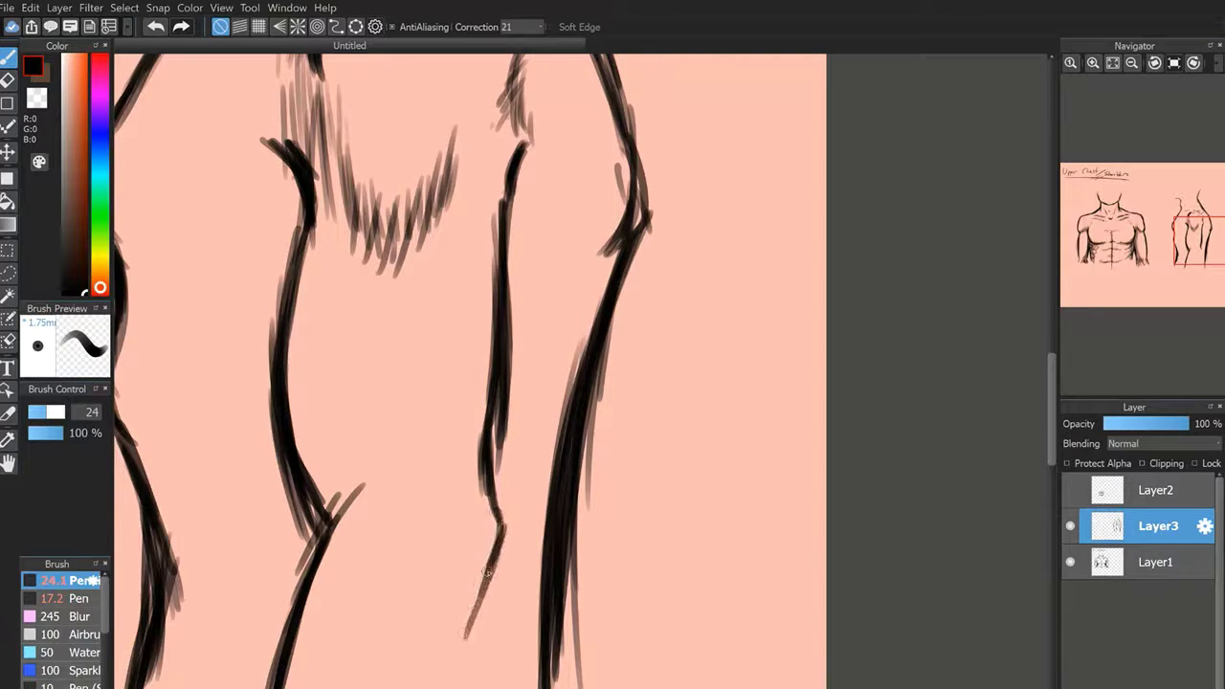
{"action": "mouse_move", "coordinate": [486, 571]}
{"action": "middle_mouse_down"}
{"action": "mouse_move", "coordinate": [421, 568]}
{"action": "mouse_move", "coordinate": [708, 297]}
{"action": "middle_mouse_up"}
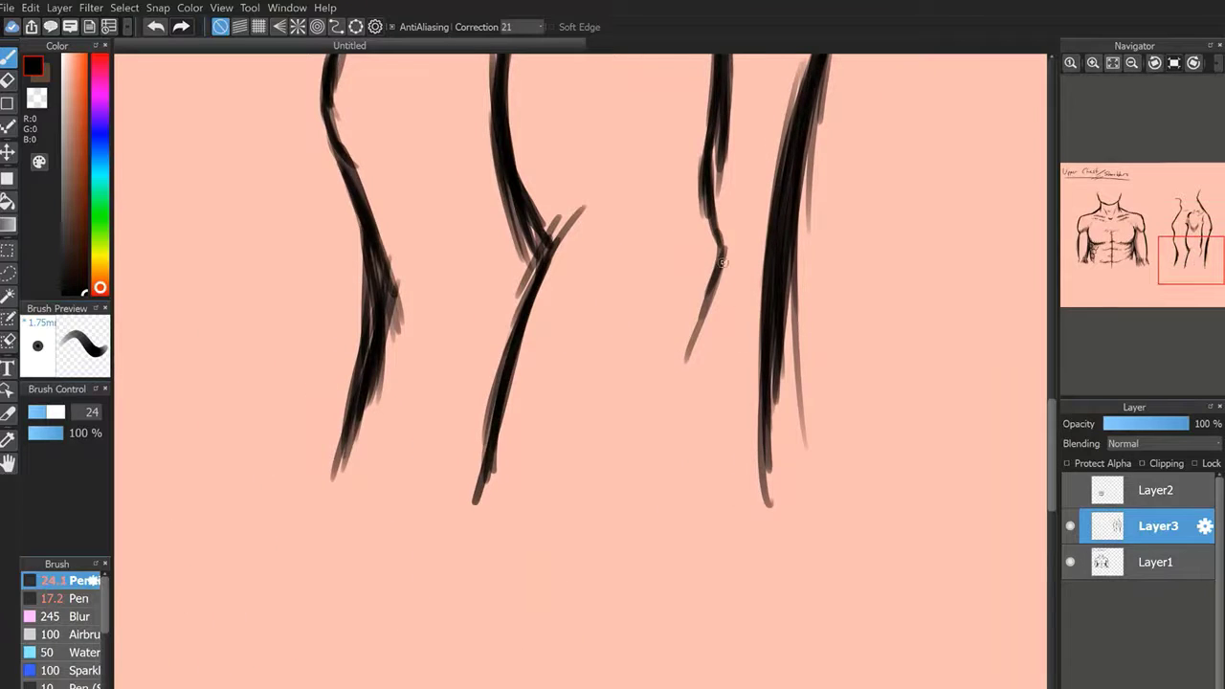
{"action": "left_click_drag", "start_coordinate": [721, 253], "coordinate": [593, 514]}
{"action": "left_click_drag", "start_coordinate": [687, 323], "coordinate": [569, 543]}
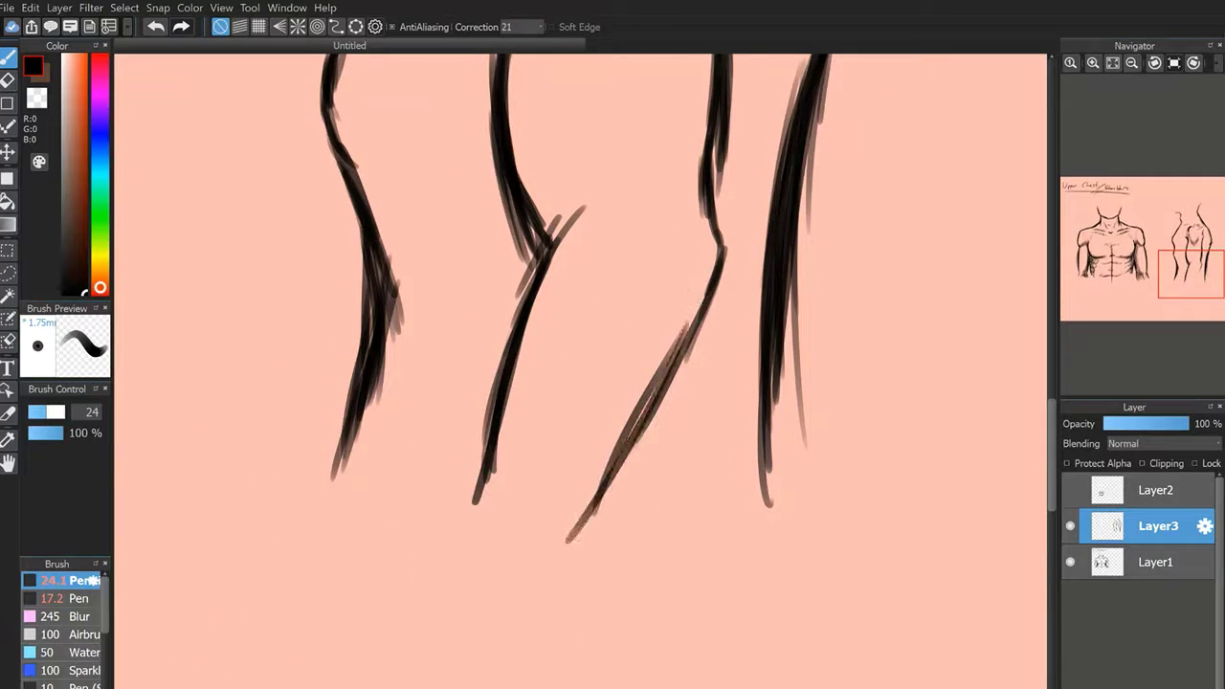
Erase the front contour of the side-view upper arm between the armpit crease and the inner elbow.
{"action": "left_click", "coordinate": [1134, 63]}
{"action": "left_click", "coordinate": [1134, 64]}
{"action": "left_click", "coordinate": [1135, 63]}
{"action": "left_click", "coordinate": [1134, 63]}
{"action": "left_click", "coordinate": [1134, 63]}
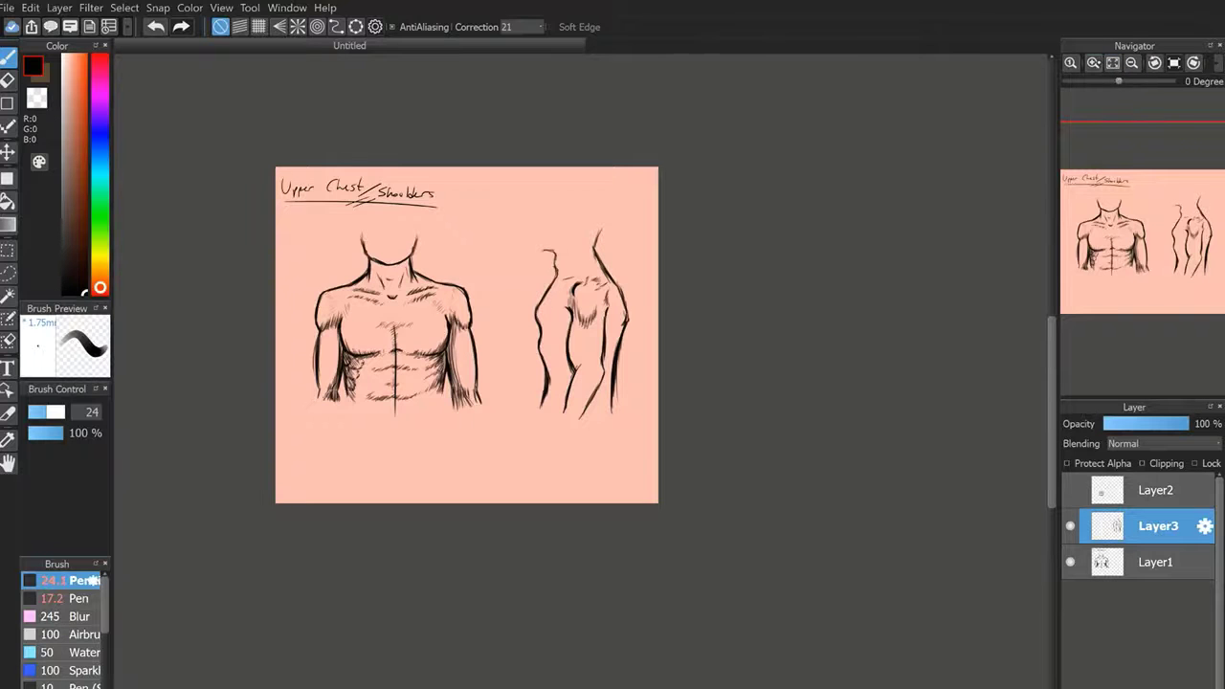
{"action": "left_click", "coordinate": [1093, 63]}
{"action": "left_click", "coordinate": [1093, 63]}
{"action": "left_click", "coordinate": [1093, 63]}
{"action": "left_click_drag", "start_coordinate": [1145, 259], "coordinate": [1181, 249]}
{"action": "left_click", "coordinate": [1093, 64]}
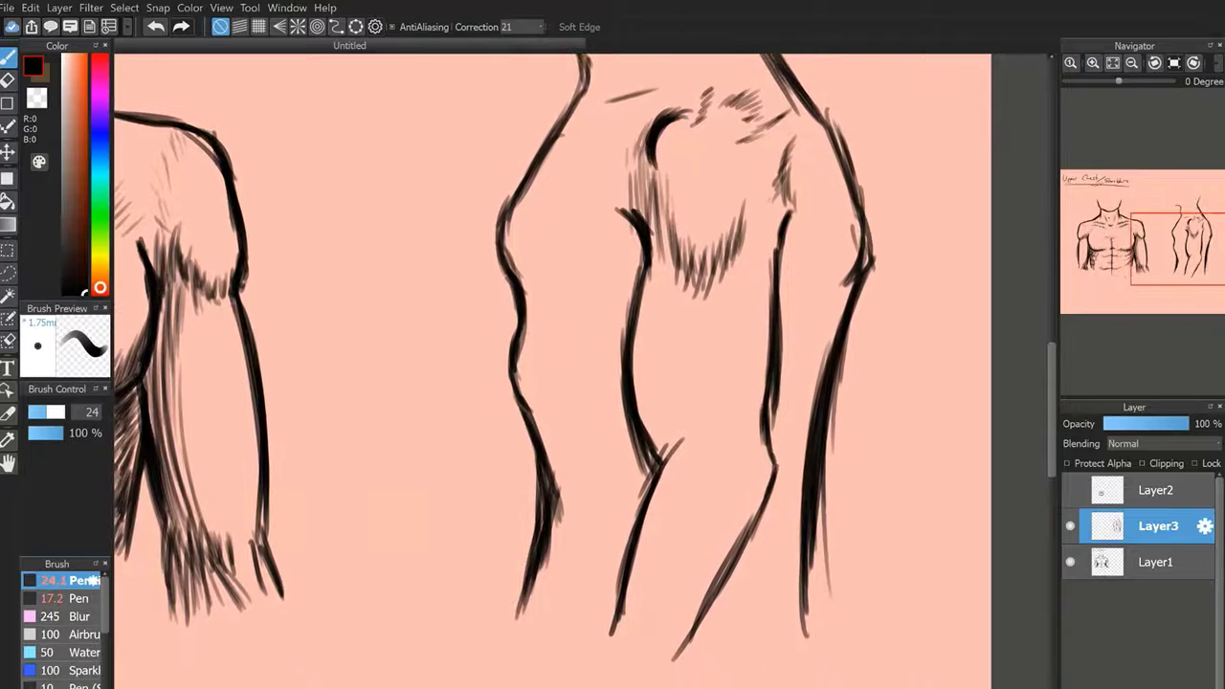
{"action": "key", "text": "e"}
{"action": "left_click_drag", "start_coordinate": [658, 418], "coordinate": [644, 432]}
{"action": "mouse_move", "coordinate": [652, 359]}
{"action": "left_mouse_down"}
{"action": "mouse_move", "coordinate": [624, 397]}
{"action": "mouse_move", "coordinate": [643, 313]}
{"action": "left_mouse_up"}
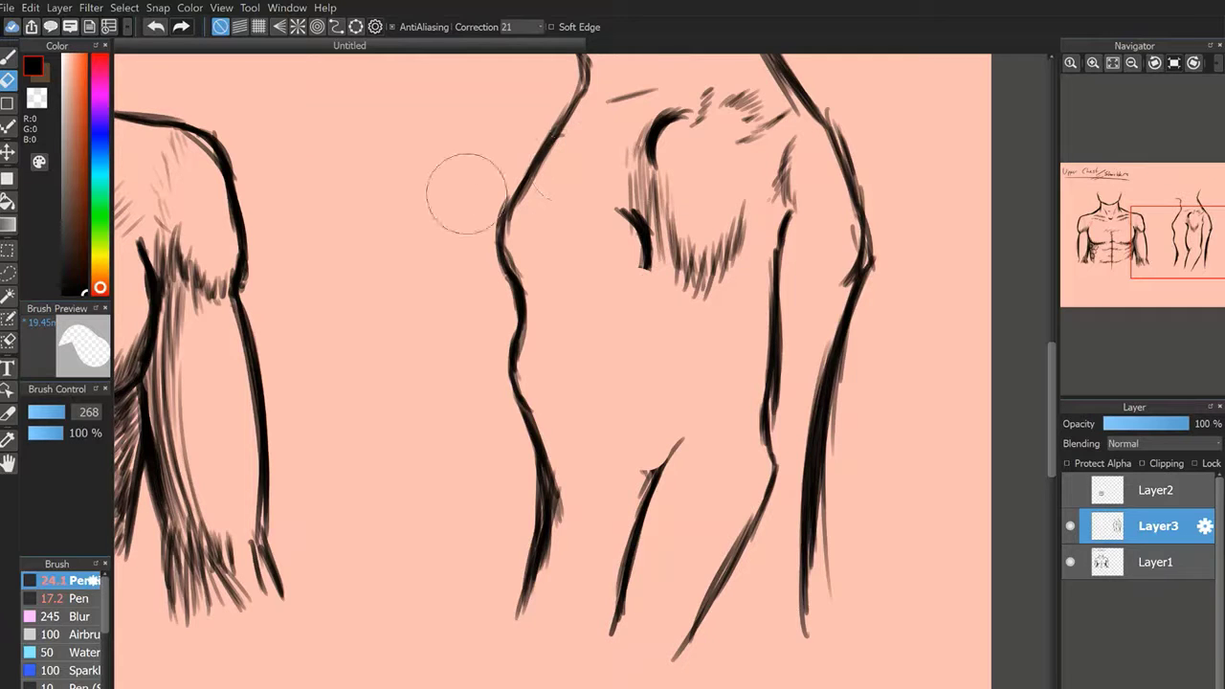
Redraw the front contour of the side-view upper arm from the armpit crease down to the inner elbow with overlapping pen strokes.
{"action": "left_click", "coordinate": [13, 56]}
{"action": "left_click", "coordinate": [1092, 64]}
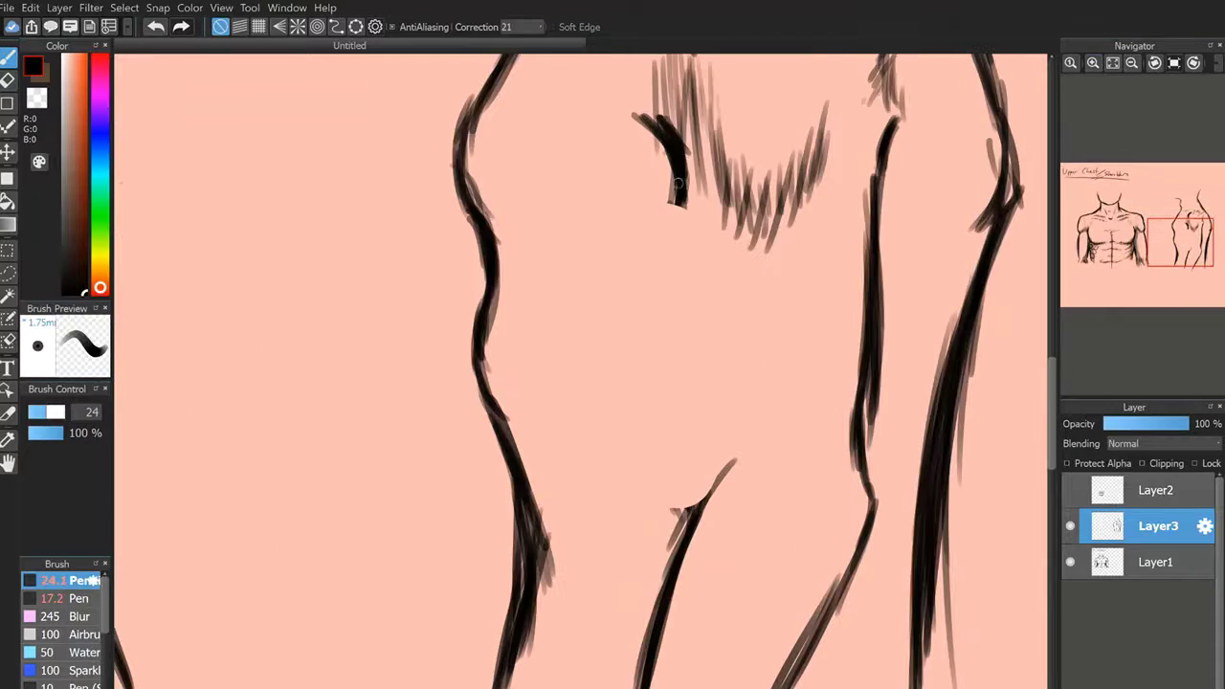
{"action": "mouse_move", "coordinate": [681, 183]}
{"action": "left_mouse_down"}
{"action": "mouse_move", "coordinate": [705, 470]}
{"action": "mouse_move", "coordinate": [702, 458]}
{"action": "left_mouse_up"}
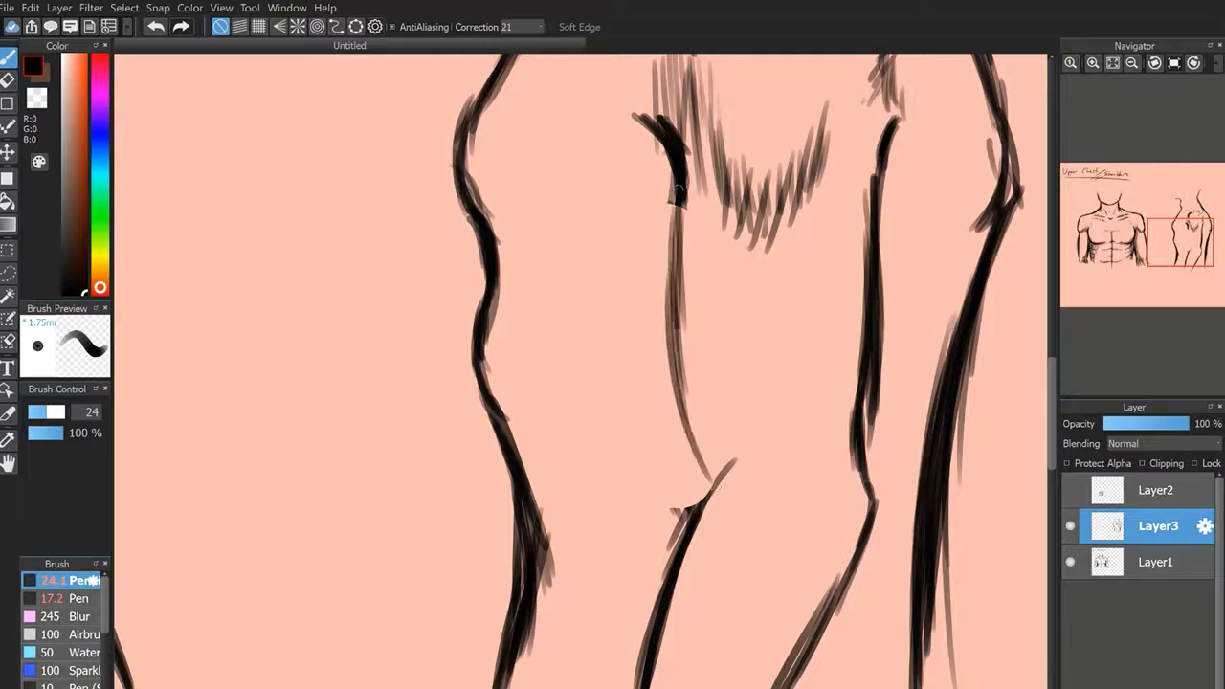
{"action": "left_click_drag", "start_coordinate": [668, 269], "coordinate": [724, 472]}
{"action": "left_click_drag", "start_coordinate": [674, 203], "coordinate": [719, 467]}
{"action": "left_click_drag", "start_coordinate": [678, 206], "coordinate": [718, 474]}
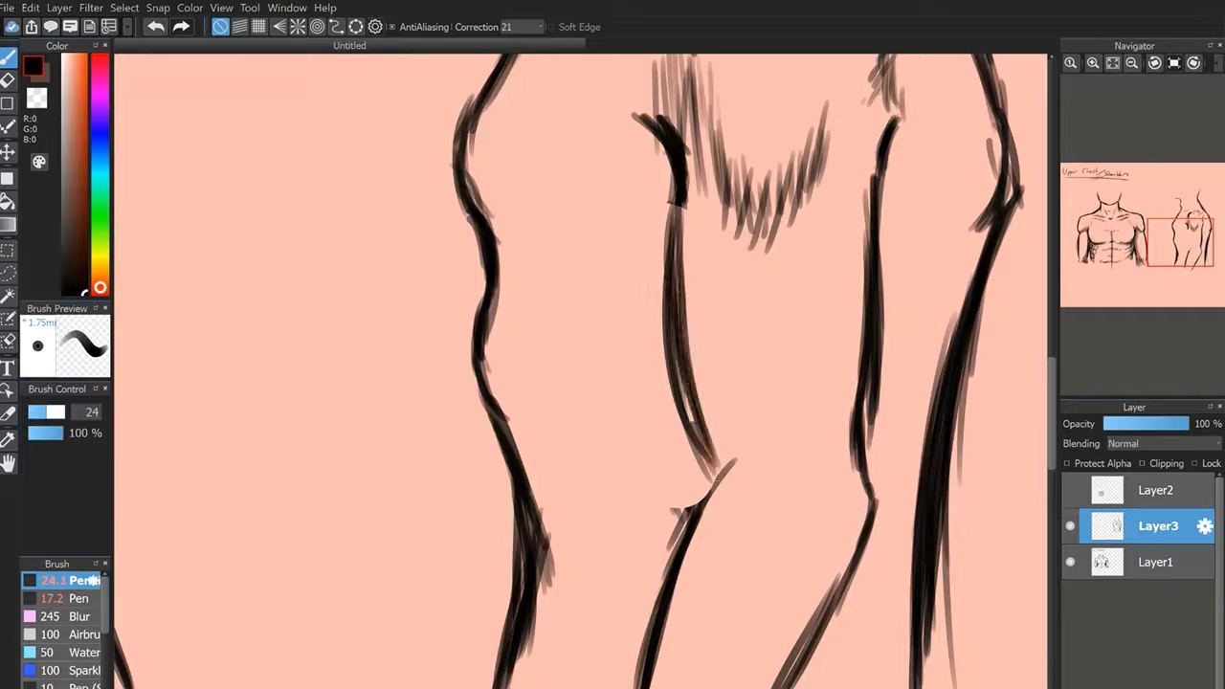
{"action": "left_click_drag", "start_coordinate": [659, 184], "coordinate": [718, 478]}
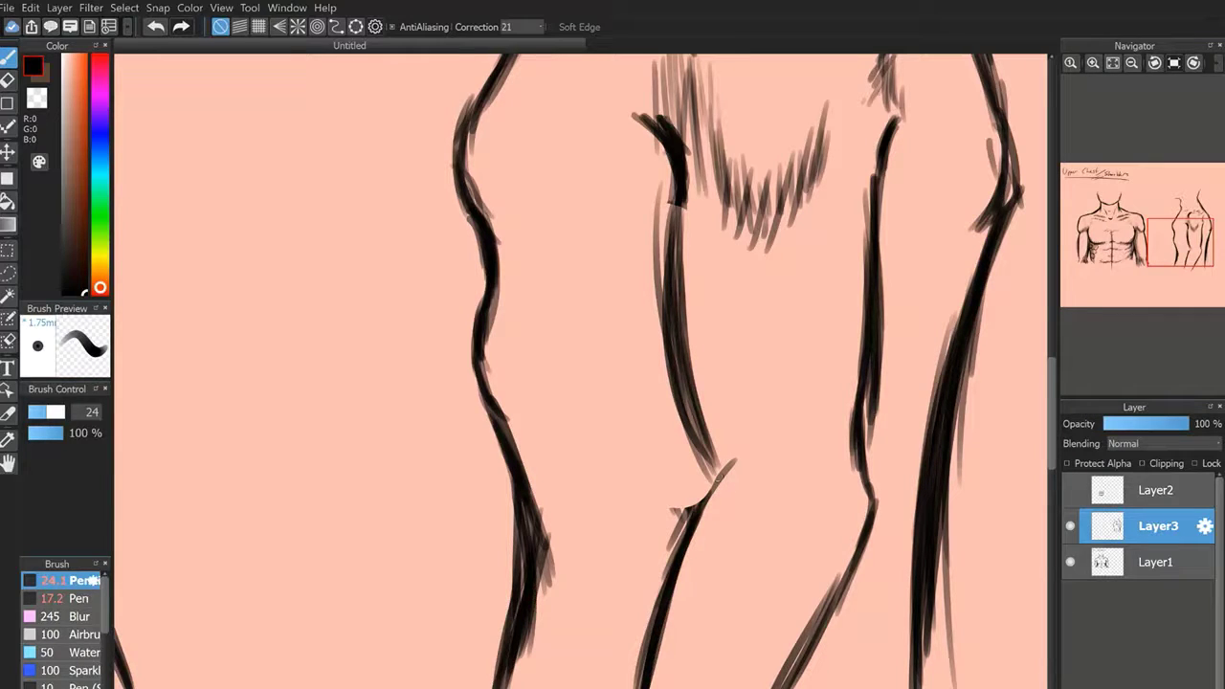
{"action": "left_click_drag", "start_coordinate": [696, 182], "coordinate": [684, 349]}
{"action": "mouse_move", "coordinate": [678, 197]}
{"action": "left_mouse_down"}
{"action": "mouse_move", "coordinate": [670, 354]}
{"action": "mouse_move", "coordinate": [716, 488]}
{"action": "mouse_move", "coordinate": [686, 530]}
{"action": "left_mouse_up"}
Rework the inner elbow crease and join it to the front contour of the forearm with dark strokes.
{"action": "left_click_drag", "start_coordinate": [710, 470], "coordinate": [680, 538]}
{"action": "left_click_drag", "start_coordinate": [706, 476], "coordinate": [740, 455]}
{"action": "left_click_drag", "start_coordinate": [709, 486], "coordinate": [740, 456]}
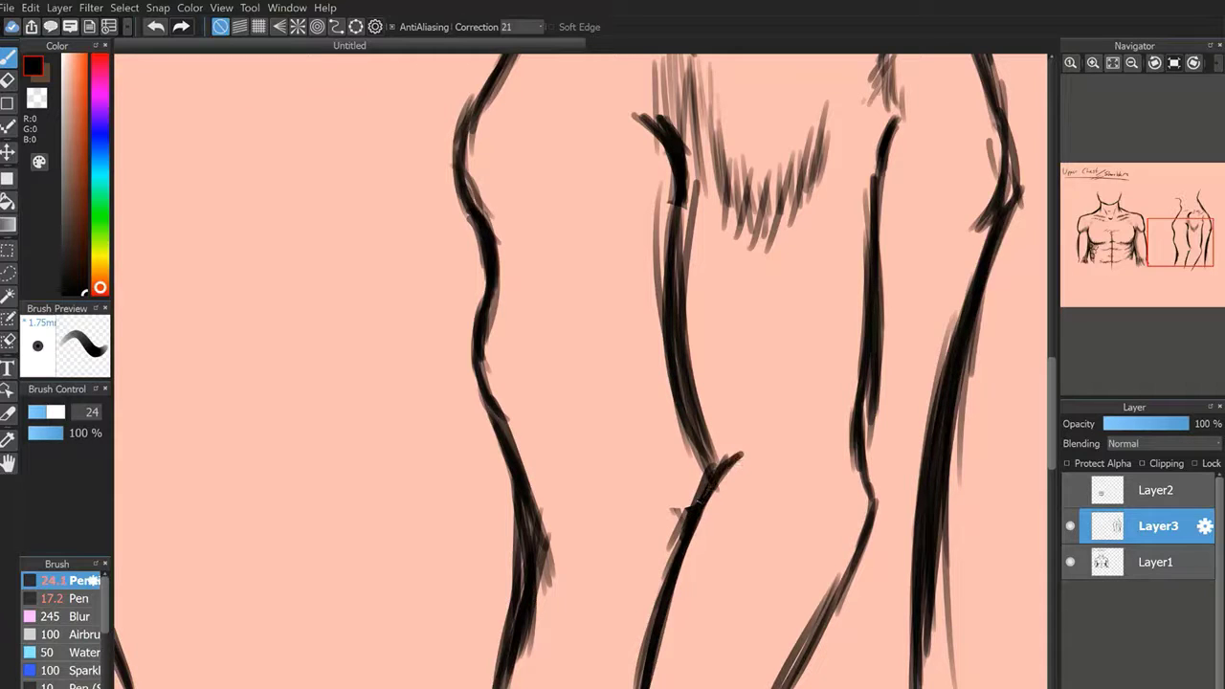
{"action": "left_click_drag", "start_coordinate": [702, 500], "coordinate": [651, 680]}
{"action": "left_click_drag", "start_coordinate": [687, 491], "coordinate": [667, 580]}
Hatch short spaced strokes along the lower edge of the side-view chest muscle, from the front contour toward the armpit.
{"action": "left_click", "coordinate": [1131, 63]}
{"action": "left_click", "coordinate": [1131, 63]}
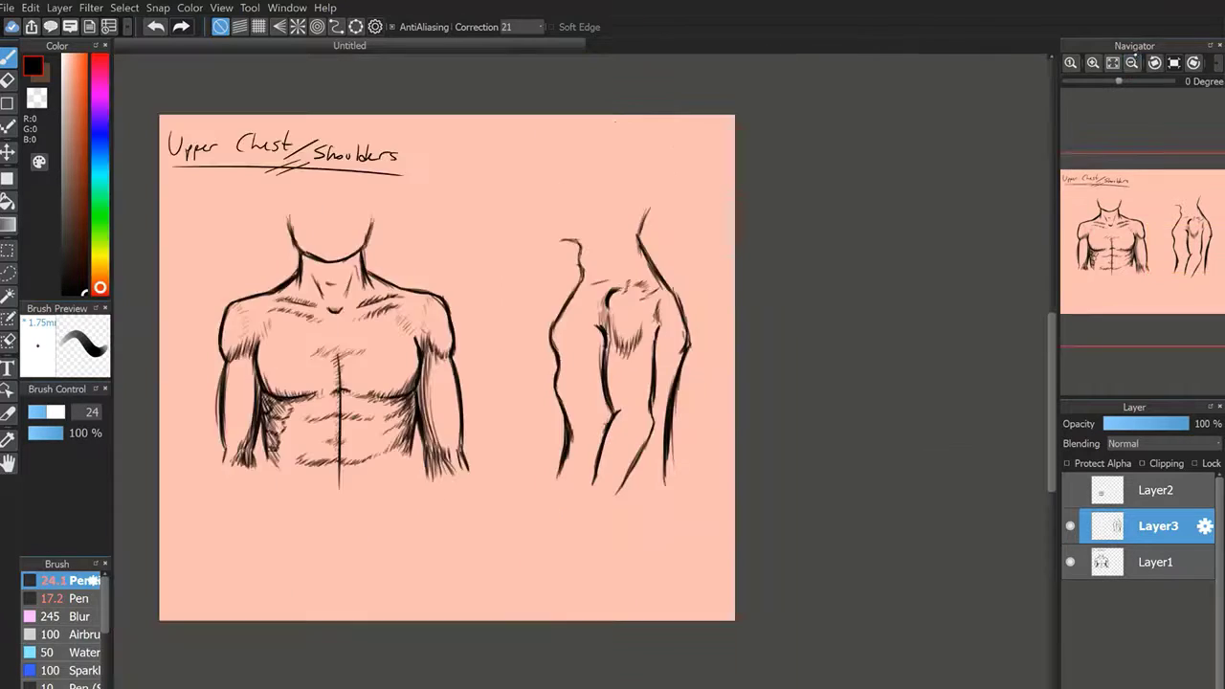
{"action": "left_click", "coordinate": [1094, 64]}
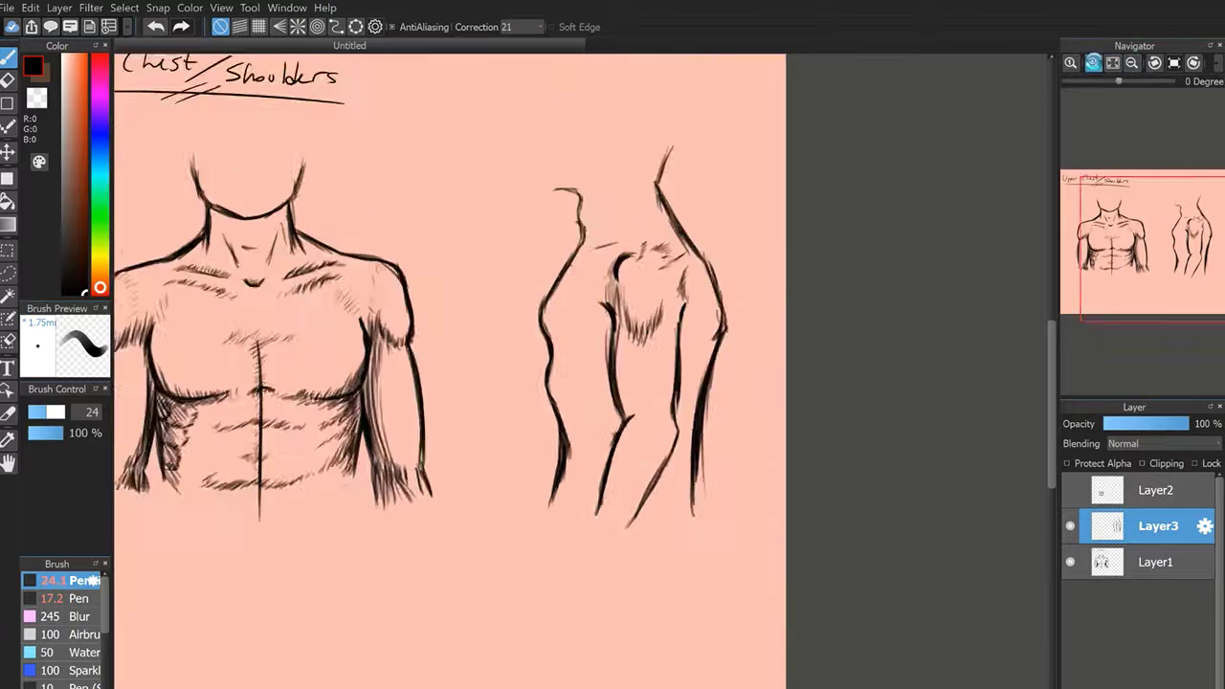
{"action": "left_click", "coordinate": [1094, 63]}
{"action": "left_click", "coordinate": [1094, 63]}
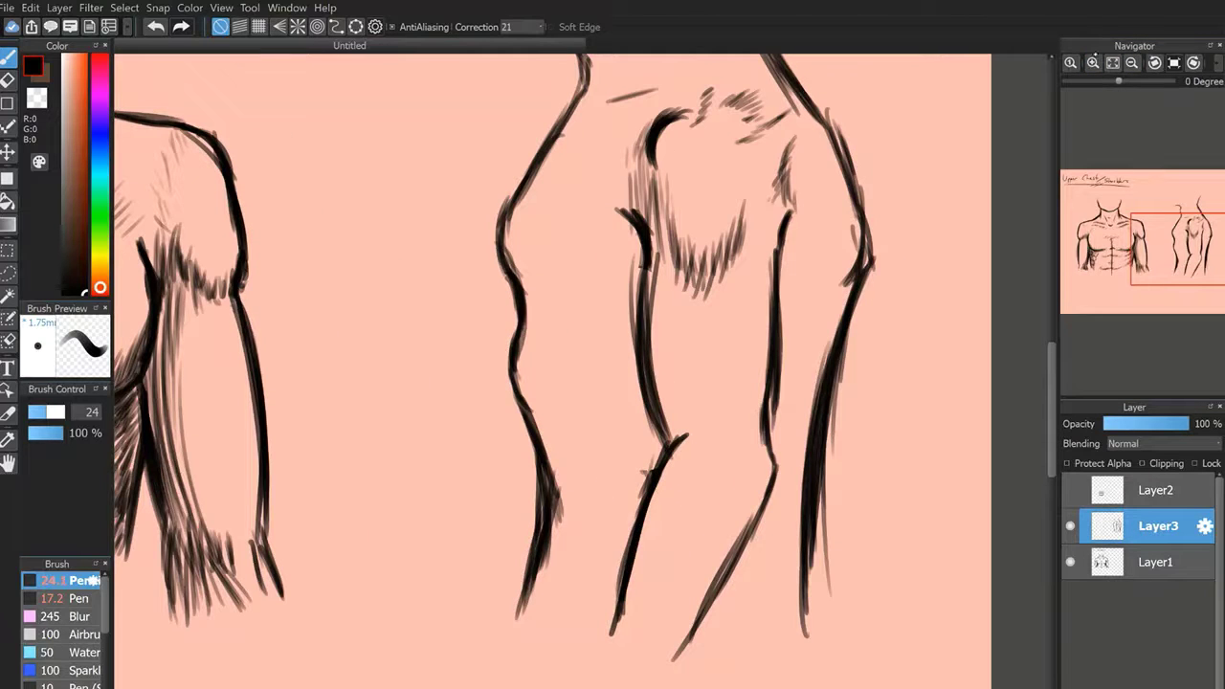
{"action": "left_click", "coordinate": [1093, 63]}
{"action": "left_click_drag", "start_coordinate": [1173, 240], "coordinate": [1183, 233]}
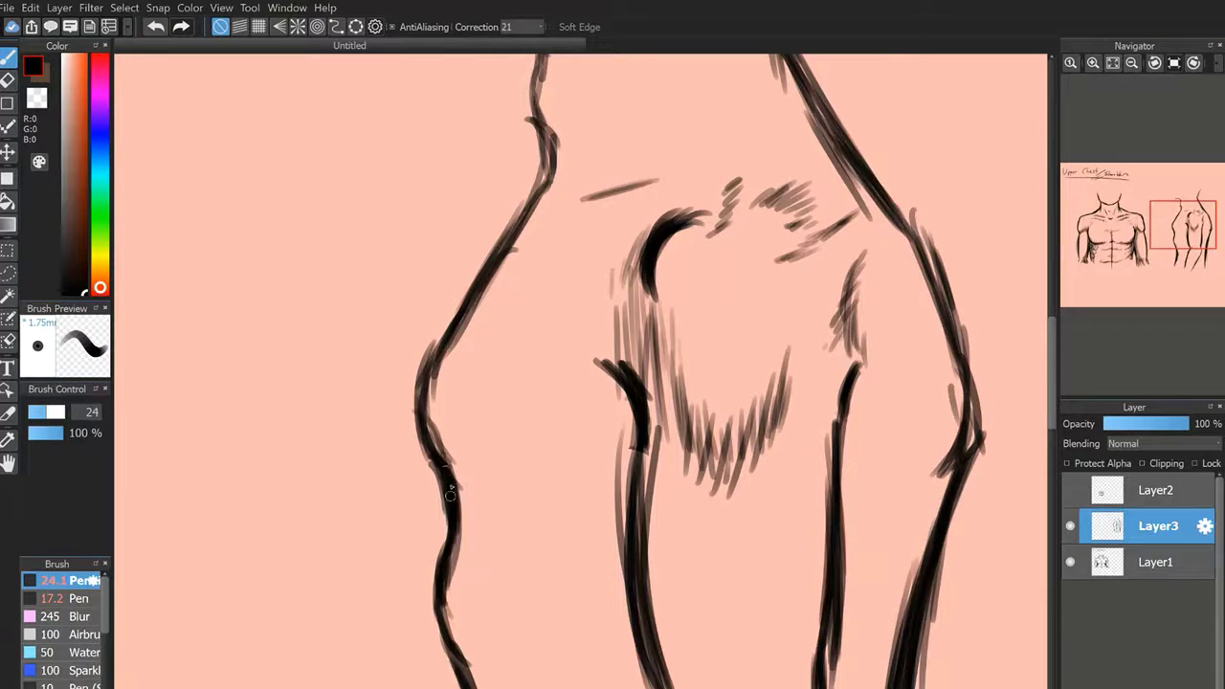
{"action": "left_click_drag", "start_coordinate": [455, 452], "coordinate": [478, 503]}
{"action": "left_click_drag", "start_coordinate": [490, 451], "coordinate": [494, 500]}
{"action": "mouse_move", "coordinate": [505, 464]}
{"action": "left_mouse_down"}
{"action": "mouse_move", "coordinate": [510, 494]}
{"action": "mouse_move", "coordinate": [529, 487]}
{"action": "left_mouse_up"}
{"action": "mouse_move", "coordinate": [543, 445]}
{"action": "left_mouse_down"}
{"action": "mouse_move", "coordinate": [546, 472]}
{"action": "mouse_move", "coordinate": [561, 471]}
{"action": "left_mouse_up"}
{"action": "left_click_drag", "start_coordinate": [578, 426], "coordinate": [588, 464]}
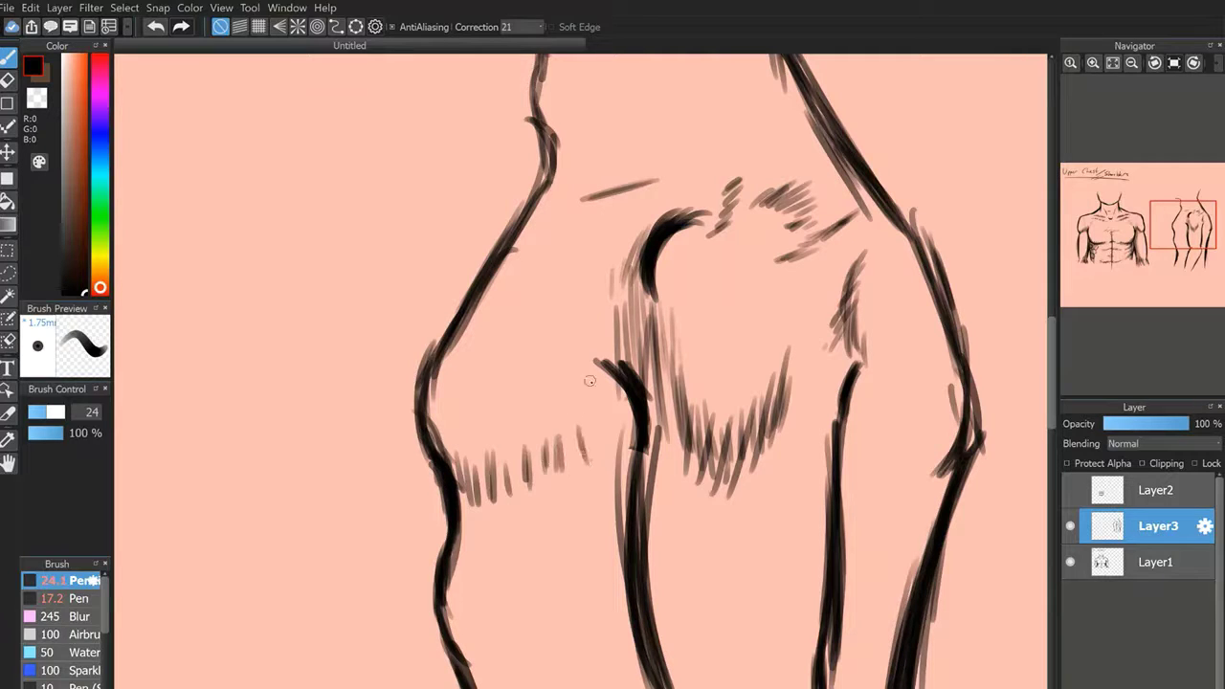
Shade the torso beside the armpit crease with downward hatching strokes along the upper arm.
{"action": "left_click_drag", "start_coordinate": [592, 390], "coordinate": [606, 447]}
{"action": "left_click_drag", "start_coordinate": [603, 411], "coordinate": [624, 449]}
{"action": "left_click_drag", "start_coordinate": [611, 385], "coordinate": [630, 442]}
{"action": "mouse_move", "coordinate": [618, 383]}
{"action": "left_mouse_down"}
{"action": "mouse_move", "coordinate": [646, 478]}
{"action": "mouse_move", "coordinate": [631, 486]}
{"action": "left_mouse_up"}
{"action": "left_click_drag", "start_coordinate": [609, 402], "coordinate": [627, 517]}
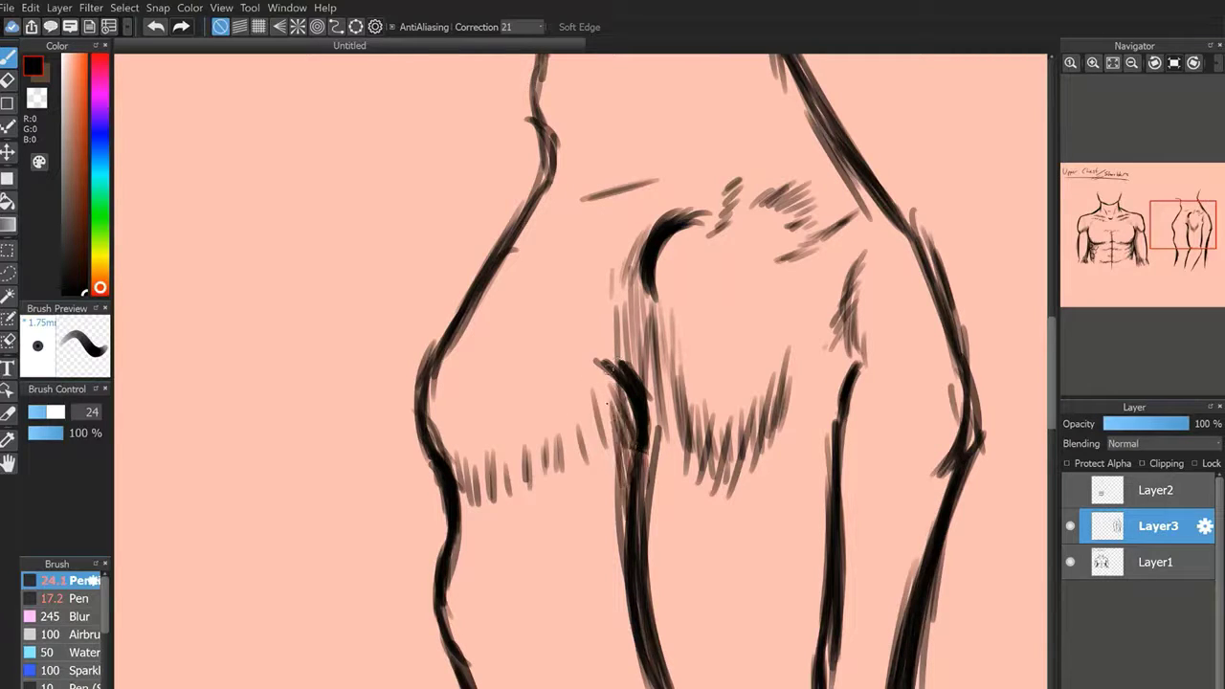
{"action": "left_click_drag", "start_coordinate": [606, 376], "coordinate": [620, 545]}
{"action": "left_click_drag", "start_coordinate": [594, 384], "coordinate": [596, 501]}
Fill in the hatching under the side-view chest with slanted strokes running back to the front contour.
{"action": "left_click_drag", "start_coordinate": [589, 409], "coordinate": [575, 472]}
{"action": "left_click_drag", "start_coordinate": [578, 421], "coordinate": [549, 480]}
{"action": "mouse_move", "coordinate": [541, 448]}
{"action": "left_mouse_down"}
{"action": "mouse_move", "coordinate": [525, 492]}
{"action": "mouse_move", "coordinate": [499, 495]}
{"action": "left_mouse_up"}
{"action": "left_click_drag", "start_coordinate": [500, 459], "coordinate": [481, 497]}
{"action": "left_click_drag", "start_coordinate": [484, 461], "coordinate": [457, 490]}
{"action": "mouse_move", "coordinate": [488, 469]}
{"action": "left_mouse_down"}
{"action": "mouse_move", "coordinate": [476, 504]}
{"action": "mouse_move", "coordinate": [494, 497]}
{"action": "left_mouse_up"}
{"action": "left_click_drag", "start_coordinate": [529, 460], "coordinate": [511, 498]}
{"action": "left_click_drag", "start_coordinate": [555, 440], "coordinate": [539, 488]}
Darken the shadow around the armpit crease with short strokes and one long stroke down the arm.
{"action": "left_click_drag", "start_coordinate": [600, 377], "coordinate": [614, 449]}
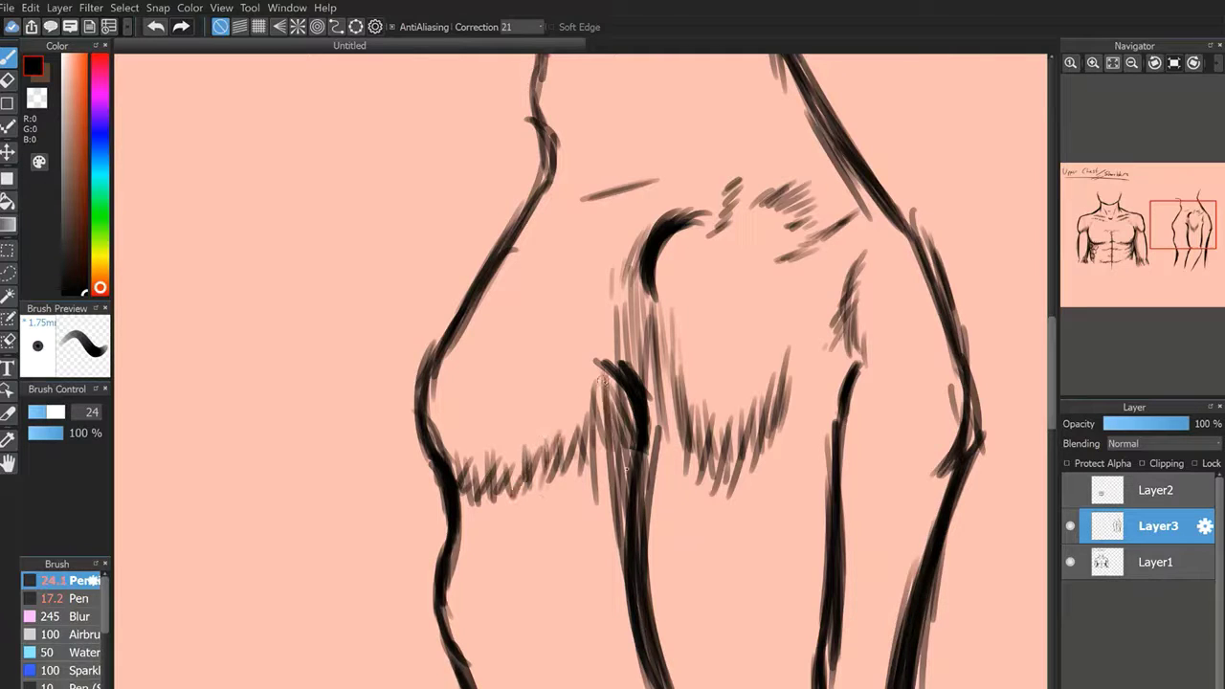
{"action": "left_click_drag", "start_coordinate": [608, 406], "coordinate": [627, 471]}
{"action": "left_click_drag", "start_coordinate": [586, 364], "coordinate": [594, 410]}
{"action": "mouse_move", "coordinate": [588, 360]}
{"action": "left_mouse_down"}
{"action": "mouse_move", "coordinate": [602, 407]}
{"action": "mouse_move", "coordinate": [599, 397]}
{"action": "left_mouse_up"}
{"action": "mouse_move", "coordinate": [597, 368]}
{"action": "left_mouse_down"}
{"action": "mouse_move", "coordinate": [631, 513]}
{"action": "mouse_move", "coordinate": [626, 618]}
{"action": "left_mouse_up"}
Draw long shadow strokes on the torso following the front of the upper arm and the forearm.
{"action": "left_click_drag", "start_coordinate": [1183, 230], "coordinate": [1184, 248]}
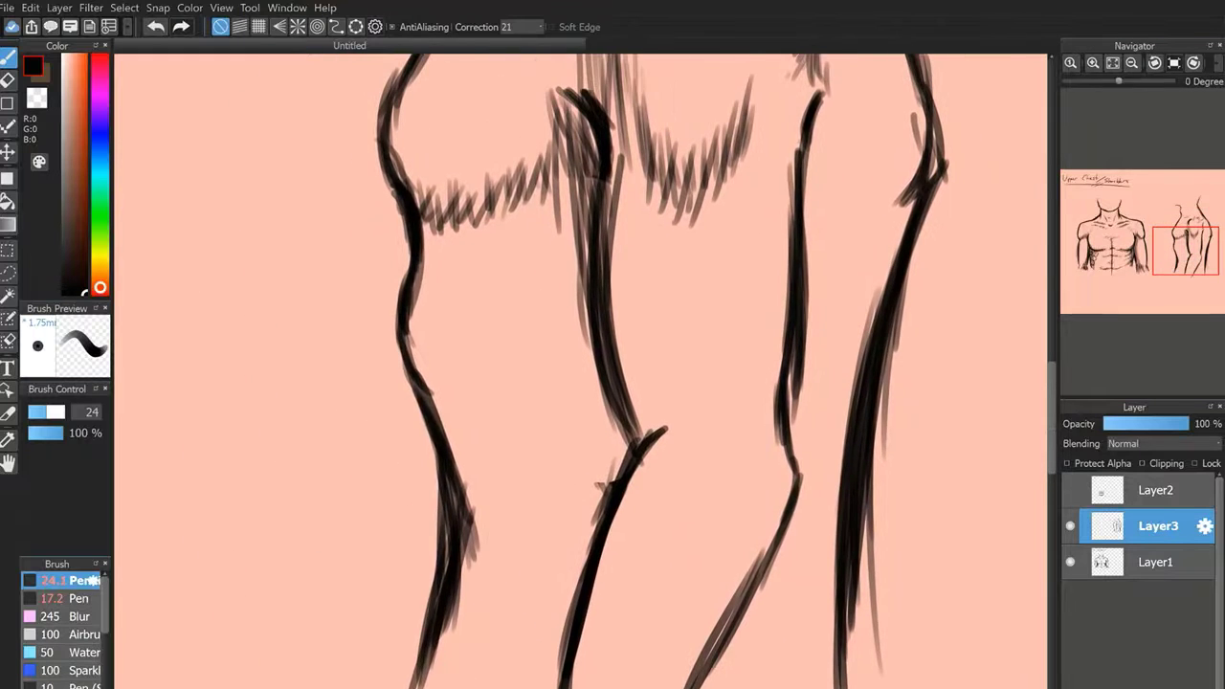
{"action": "left_click_drag", "start_coordinate": [579, 213], "coordinate": [624, 463]}
{"action": "left_click_drag", "start_coordinate": [572, 212], "coordinate": [617, 479]}
{"action": "mouse_move", "coordinate": [564, 207]}
{"action": "left_mouse_down"}
{"action": "mouse_move", "coordinate": [577, 394]}
{"action": "mouse_move", "coordinate": [598, 475]}
{"action": "left_mouse_up"}
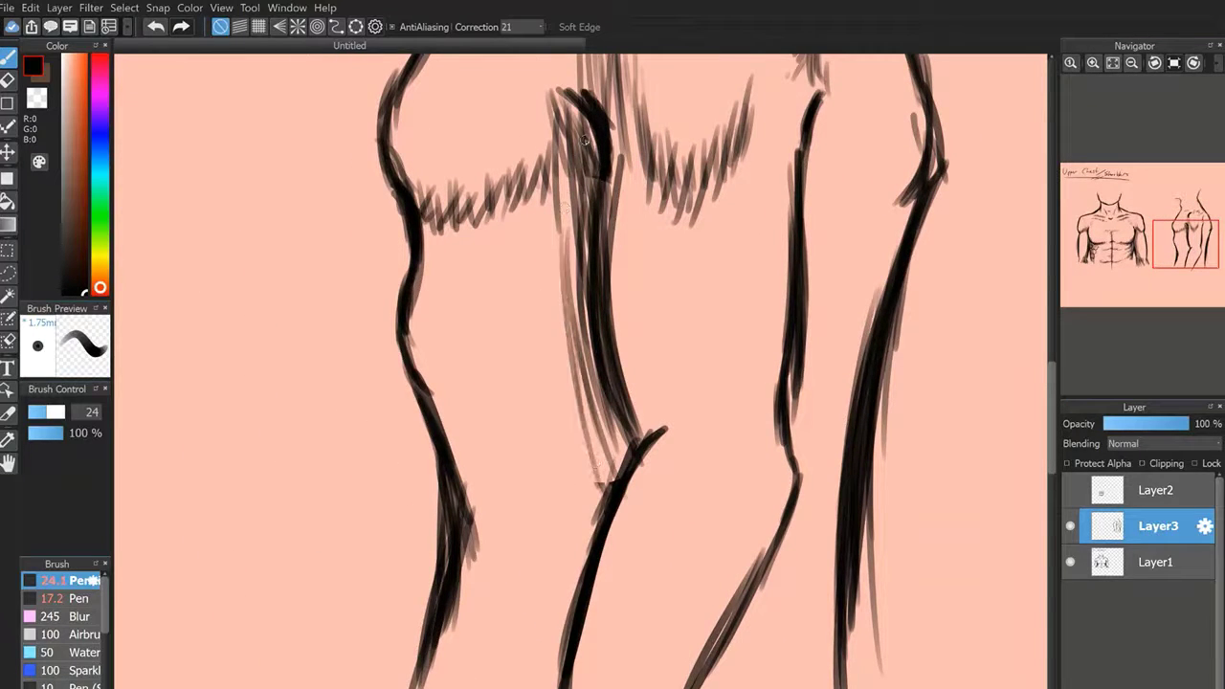
{"action": "left_click_drag", "start_coordinate": [631, 436], "coordinate": [543, 685]}
{"action": "mouse_move", "coordinate": [605, 486]}
{"action": "left_mouse_down"}
{"action": "mouse_move", "coordinate": [549, 685]}
{"action": "mouse_move", "coordinate": [538, 685]}
{"action": "left_mouse_up"}
{"action": "mouse_move", "coordinate": [595, 488]}
{"action": "left_mouse_down"}
{"action": "mouse_move", "coordinate": [531, 685]}
{"action": "mouse_move", "coordinate": [534, 571]}
{"action": "left_mouse_up"}
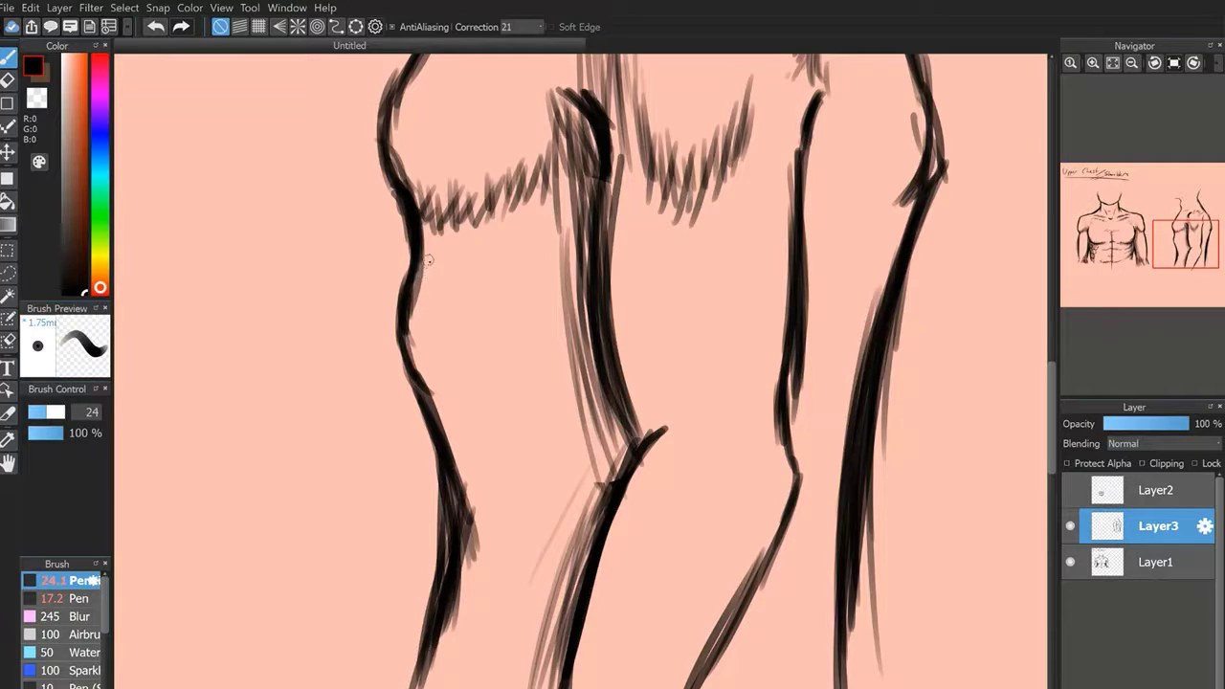
Hatch a second, lighter band of slanted strokes directly below the chest edge across the side-view torso.
{"action": "mouse_move", "coordinate": [426, 233]}
{"action": "left_mouse_down"}
{"action": "mouse_move", "coordinate": [418, 299]}
{"action": "mouse_move", "coordinate": [441, 291]}
{"action": "left_mouse_up"}
{"action": "mouse_move", "coordinate": [465, 230]}
{"action": "left_mouse_down"}
{"action": "mouse_move", "coordinate": [453, 289]}
{"action": "mouse_move", "coordinate": [467, 288]}
{"action": "left_mouse_up"}
{"action": "mouse_move", "coordinate": [501, 213]}
{"action": "left_mouse_down"}
{"action": "mouse_move", "coordinate": [490, 265]}
{"action": "mouse_move", "coordinate": [504, 272]}
{"action": "left_mouse_up"}
{"action": "mouse_move", "coordinate": [537, 188]}
{"action": "left_mouse_down"}
{"action": "mouse_move", "coordinate": [515, 261]}
{"action": "mouse_move", "coordinate": [552, 254]}
{"action": "left_mouse_up"}
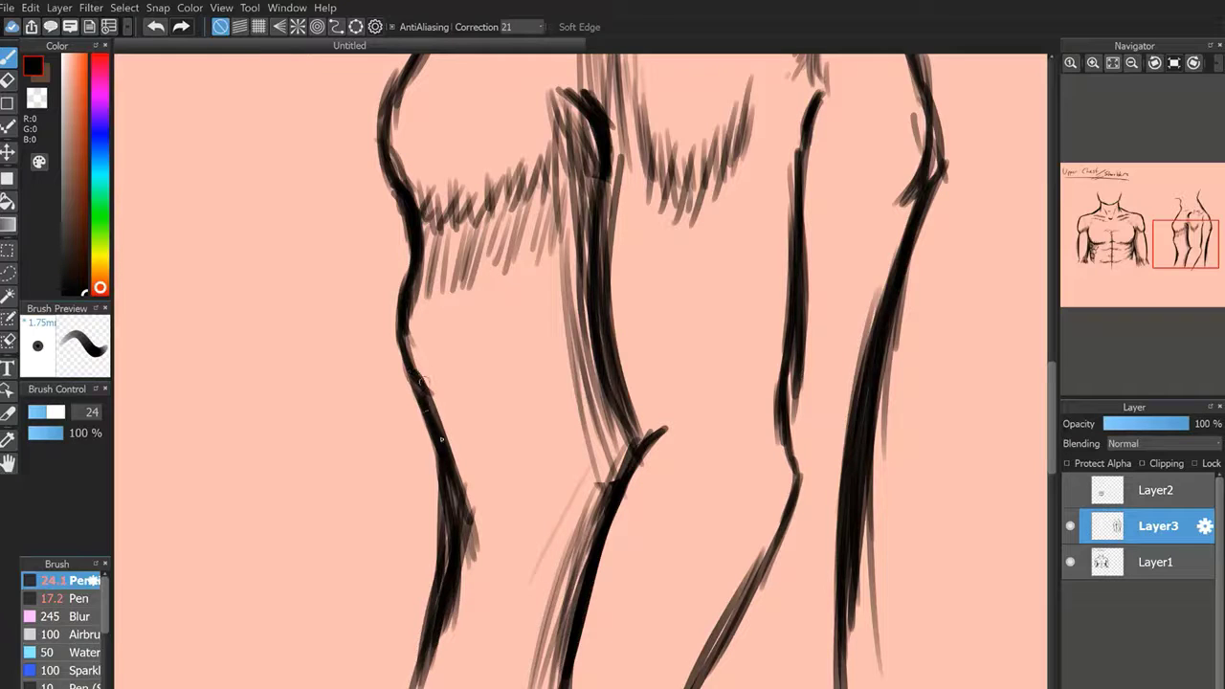
Hatch a rising band of short strokes across the side-view ribcage's lower edge, starting at the front contour.
{"action": "left_click_drag", "start_coordinate": [428, 385], "coordinate": [454, 428]}
{"action": "left_click_drag", "start_coordinate": [443, 385], "coordinate": [463, 430]}
{"action": "mouse_move", "coordinate": [458, 384]}
{"action": "left_mouse_down"}
{"action": "mouse_move", "coordinate": [469, 427]}
{"action": "mouse_move", "coordinate": [473, 415]}
{"action": "left_mouse_up"}
{"action": "mouse_move", "coordinate": [477, 367]}
{"action": "left_mouse_down"}
{"action": "mouse_move", "coordinate": [482, 418]}
{"action": "mouse_move", "coordinate": [496, 402]}
{"action": "left_mouse_up"}
{"action": "left_click_drag", "start_coordinate": [507, 350], "coordinate": [503, 396]}
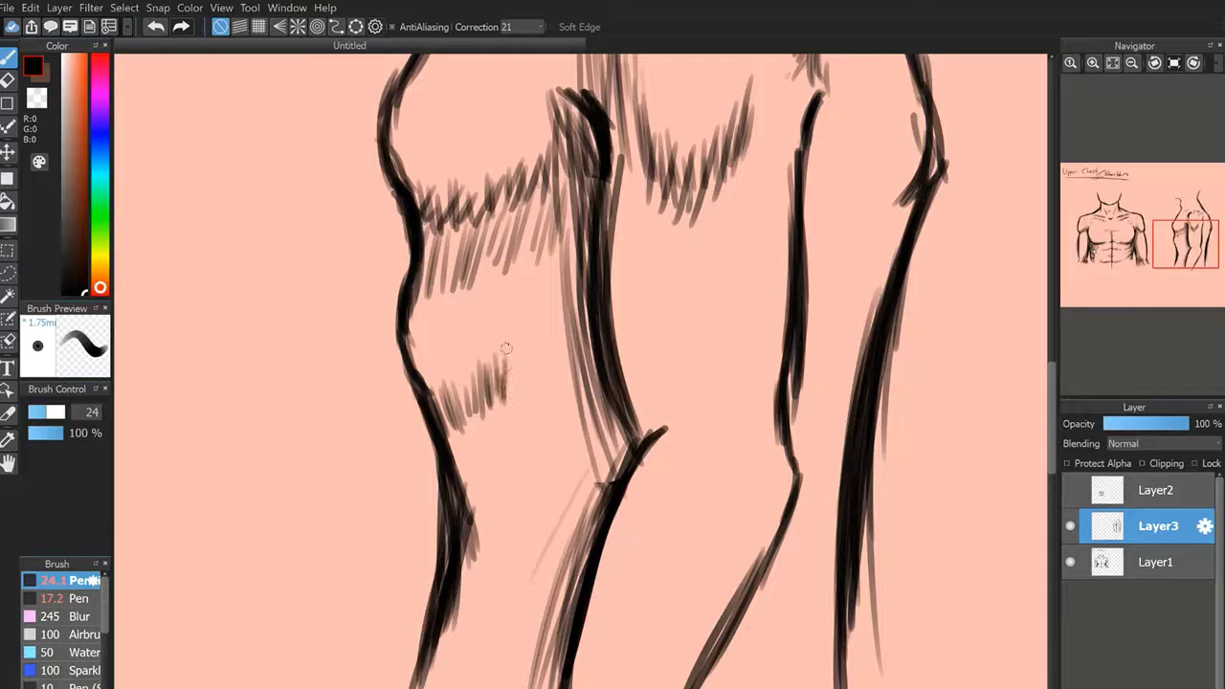
{"action": "left_click_drag", "start_coordinate": [518, 349], "coordinate": [512, 392]}
{"action": "mouse_move", "coordinate": [542, 332]}
{"action": "left_mouse_down"}
{"action": "mouse_move", "coordinate": [529, 383]}
{"action": "mouse_move", "coordinate": [537, 370]}
{"action": "left_mouse_up"}
Darken the lower ribcage hatching and sweep it up toward the upper arm with longer slanted strokes.
{"action": "left_click_drag", "start_coordinate": [572, 301], "coordinate": [524, 380]}
{"action": "left_click_drag", "start_coordinate": [528, 327], "coordinate": [485, 395]}
{"action": "left_click_drag", "start_coordinate": [576, 256], "coordinate": [557, 343]}
{"action": "mouse_move", "coordinate": [571, 241]}
{"action": "left_mouse_down"}
{"action": "mouse_move", "coordinate": [549, 345]}
{"action": "mouse_move", "coordinate": [531, 355]}
{"action": "left_mouse_up"}
{"action": "left_click_drag", "start_coordinate": [563, 245], "coordinate": [519, 363]}
{"action": "left_click_drag", "start_coordinate": [552, 269], "coordinate": [510, 359]}
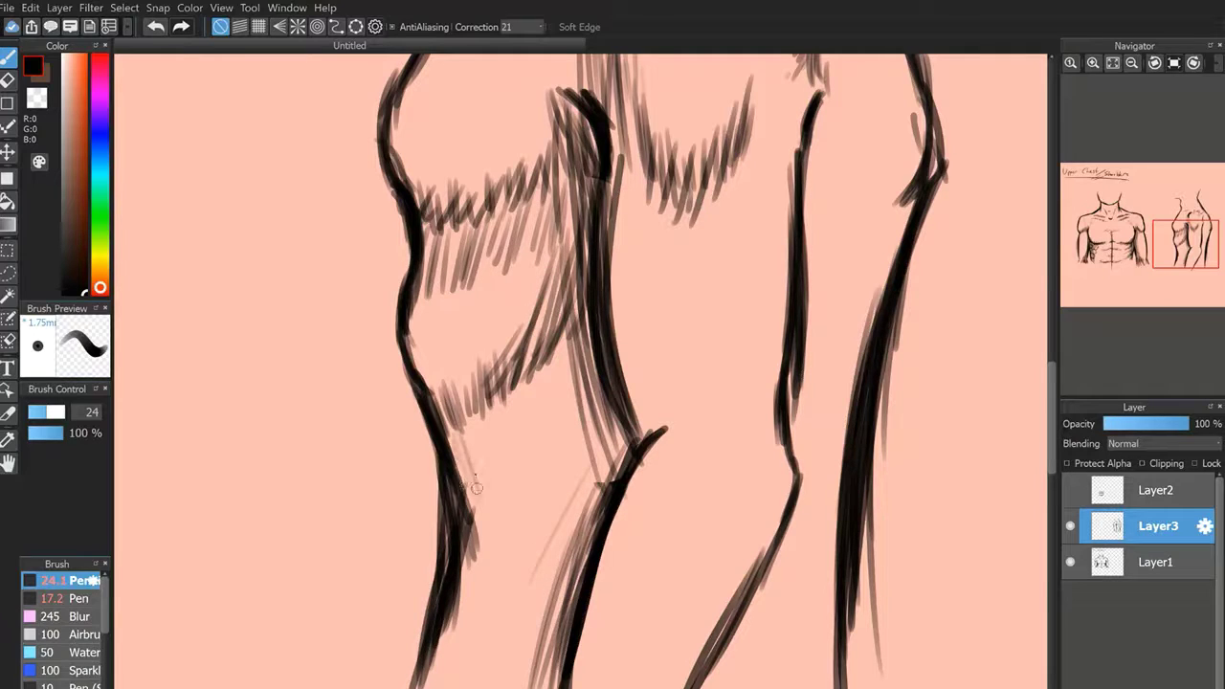
Add light parallel strokes on the side-view abdomen just below the ribcage hatching.
{"action": "left_click_drag", "start_coordinate": [488, 492], "coordinate": [496, 511]}
{"action": "mouse_move", "coordinate": [470, 406]}
{"action": "left_mouse_down"}
{"action": "mouse_move", "coordinate": [500, 509]}
{"action": "mouse_move", "coordinate": [512, 500]}
{"action": "left_mouse_up"}
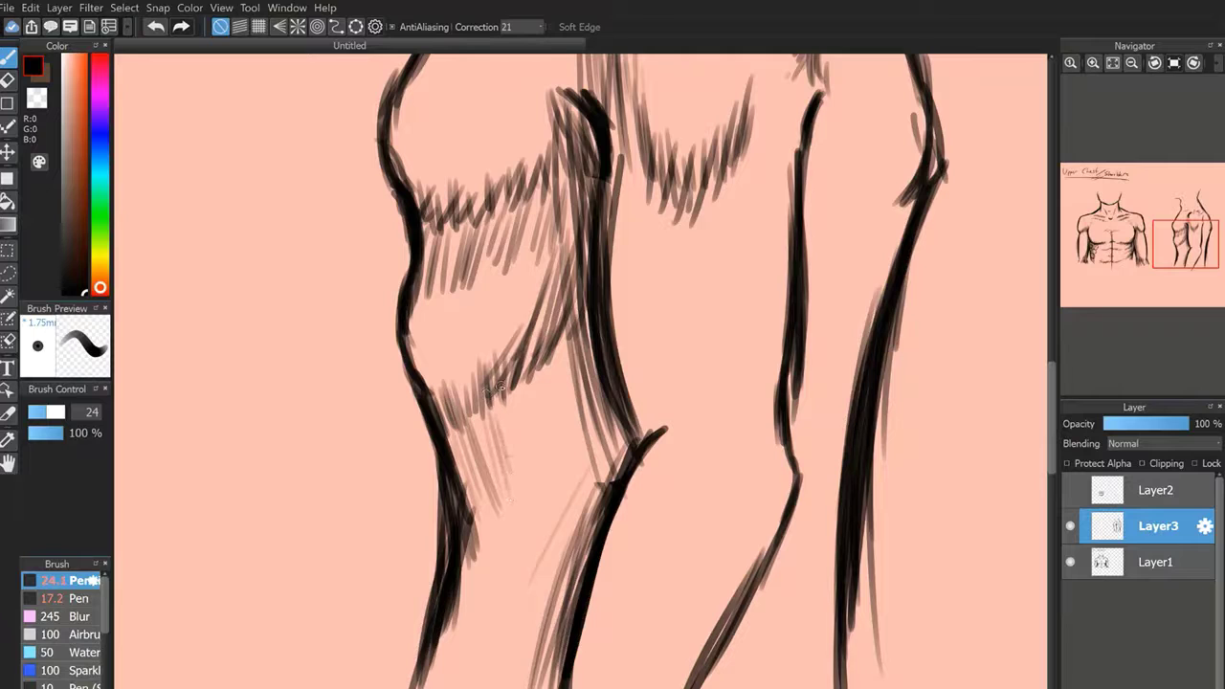
{"action": "left_click_drag", "start_coordinate": [501, 398], "coordinate": [517, 486]}
{"action": "left_click_drag", "start_coordinate": [509, 412], "coordinate": [525, 484]}
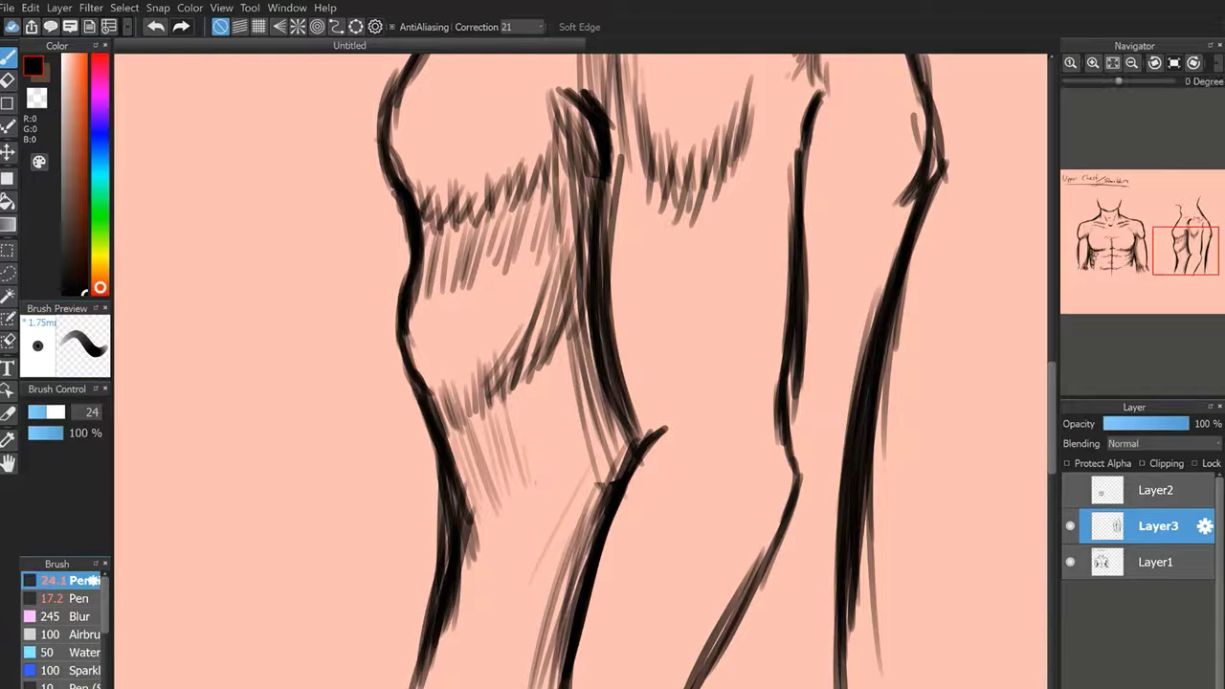
Hatch short strokes across the bottom end of the side-view torso from the front contour toward the forearm.
{"action": "left_click_drag", "start_coordinate": [1185, 254], "coordinate": [1177, 268]}
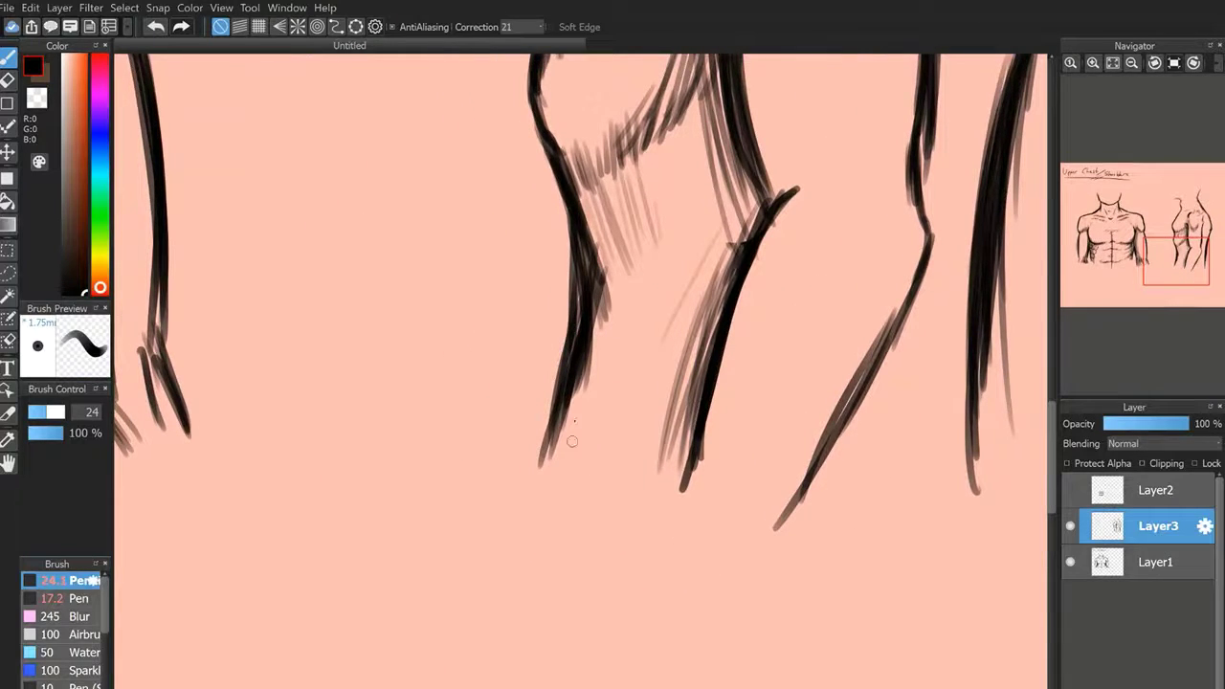
{"action": "left_click_drag", "start_coordinate": [573, 393], "coordinate": [550, 459]}
{"action": "left_click_drag", "start_coordinate": [586, 381], "coordinate": [571, 450]}
{"action": "left_click_drag", "start_coordinate": [581, 365], "coordinate": [562, 453]}
{"action": "left_click_drag", "start_coordinate": [573, 392], "coordinate": [561, 454]}
{"action": "mouse_move", "coordinate": [579, 395]}
{"action": "left_mouse_down"}
{"action": "mouse_move", "coordinate": [573, 450]}
{"action": "mouse_move", "coordinate": [589, 438]}
{"action": "left_mouse_up"}
{"action": "left_click_drag", "start_coordinate": [602, 401], "coordinate": [600, 446]}
{"action": "mouse_move", "coordinate": [635, 381]}
{"action": "left_mouse_down"}
{"action": "mouse_move", "coordinate": [619, 446]}
{"action": "mouse_move", "coordinate": [634, 419]}
{"action": "left_mouse_up"}
{"action": "left_click_drag", "start_coordinate": [659, 372], "coordinate": [649, 413]}
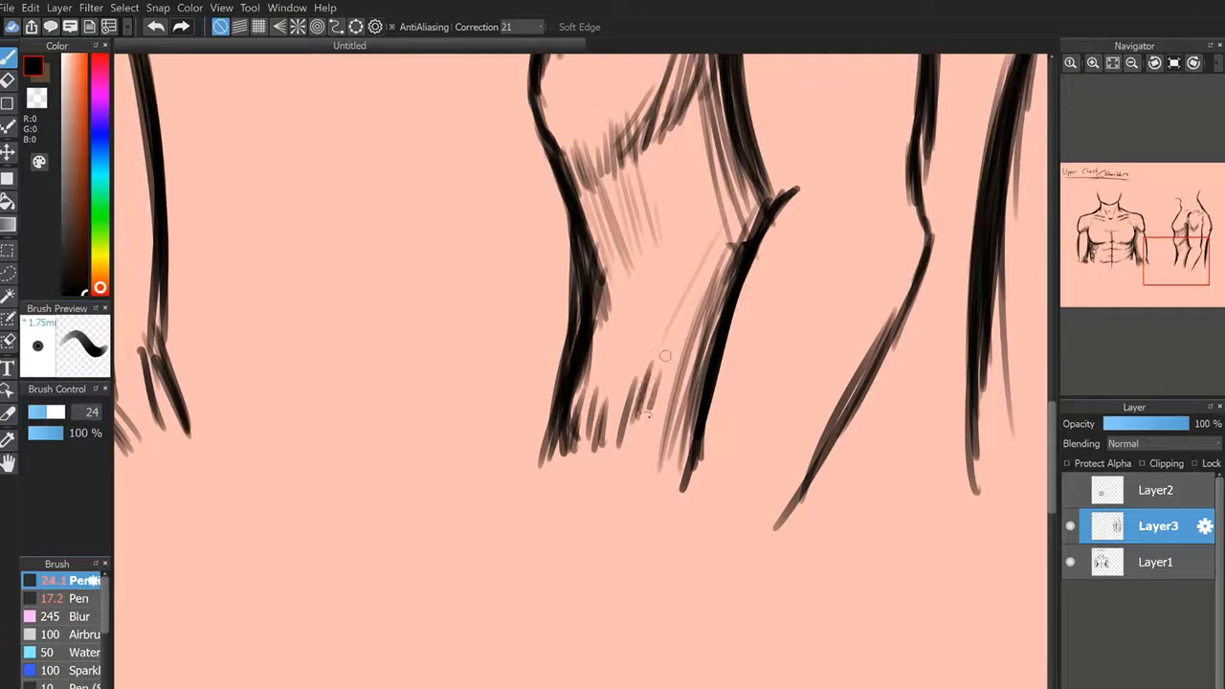
Deepen the shadow in front of the forearm and densify the hatching along the torso's bottom end.
{"action": "left_click_drag", "start_coordinate": [711, 289], "coordinate": [690, 365]}
{"action": "left_click_drag", "start_coordinate": [733, 245], "coordinate": [668, 409]}
{"action": "left_click_drag", "start_coordinate": [706, 306], "coordinate": [642, 438]}
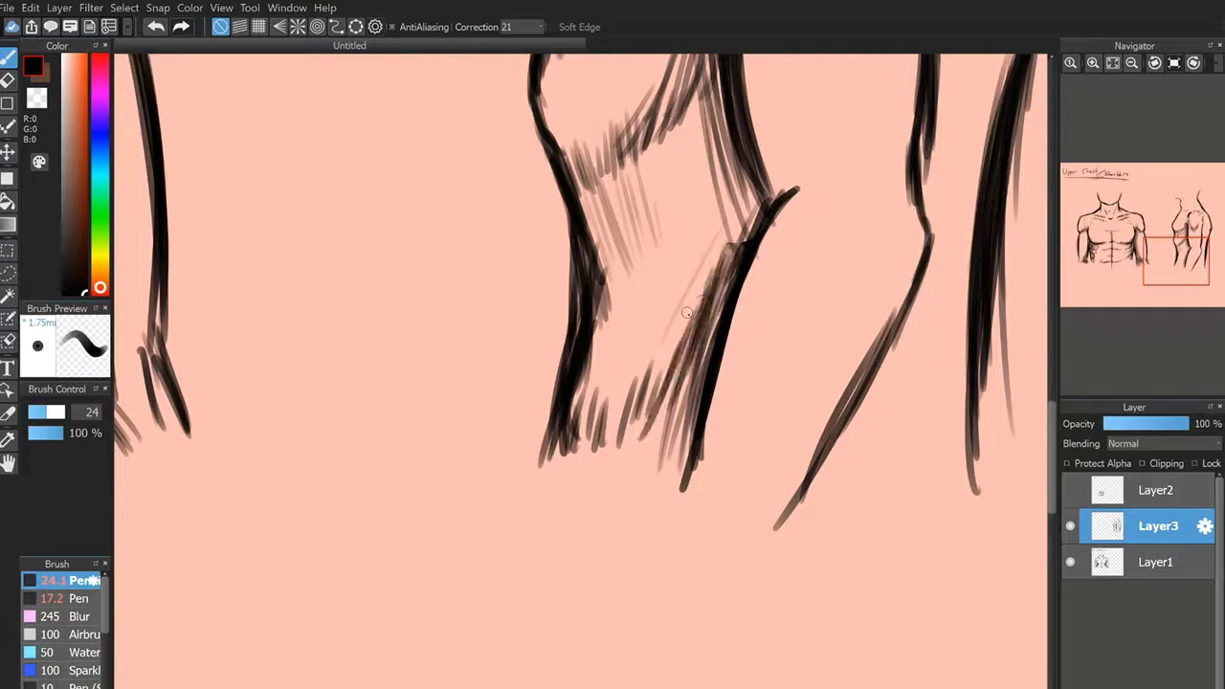
{"action": "left_click_drag", "start_coordinate": [680, 327], "coordinate": [614, 444]}
{"action": "left_click_drag", "start_coordinate": [647, 364], "coordinate": [581, 457]}
{"action": "left_click_drag", "start_coordinate": [587, 385], "coordinate": [552, 453]}
{"action": "mouse_move", "coordinate": [597, 376]}
{"action": "left_mouse_down"}
{"action": "mouse_move", "coordinate": [565, 440]}
{"action": "mouse_move", "coordinate": [575, 456]}
{"action": "left_mouse_up"}
{"action": "left_click_drag", "start_coordinate": [641, 372], "coordinate": [593, 451]}
{"action": "left_click_drag", "start_coordinate": [675, 342], "coordinate": [622, 436]}
{"action": "left_click_drag", "start_coordinate": [680, 327], "coordinate": [642, 451]}
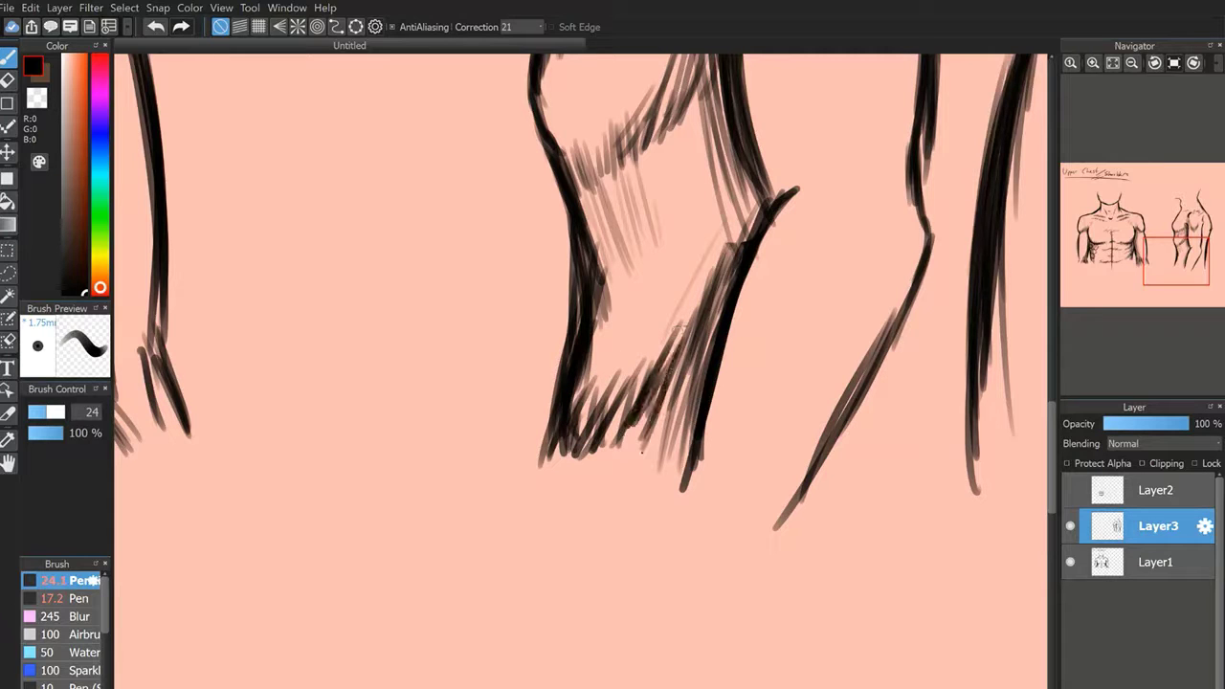
Hatch slanted strokes on the side-view abdomen leading down and forward from the inner elbow.
{"action": "mouse_move", "coordinate": [750, 171]}
{"action": "middle_mouse_down"}
{"action": "mouse_move", "coordinate": [590, 326]}
{"action": "mouse_move", "coordinate": [592, 341]}
{"action": "middle_mouse_up"}
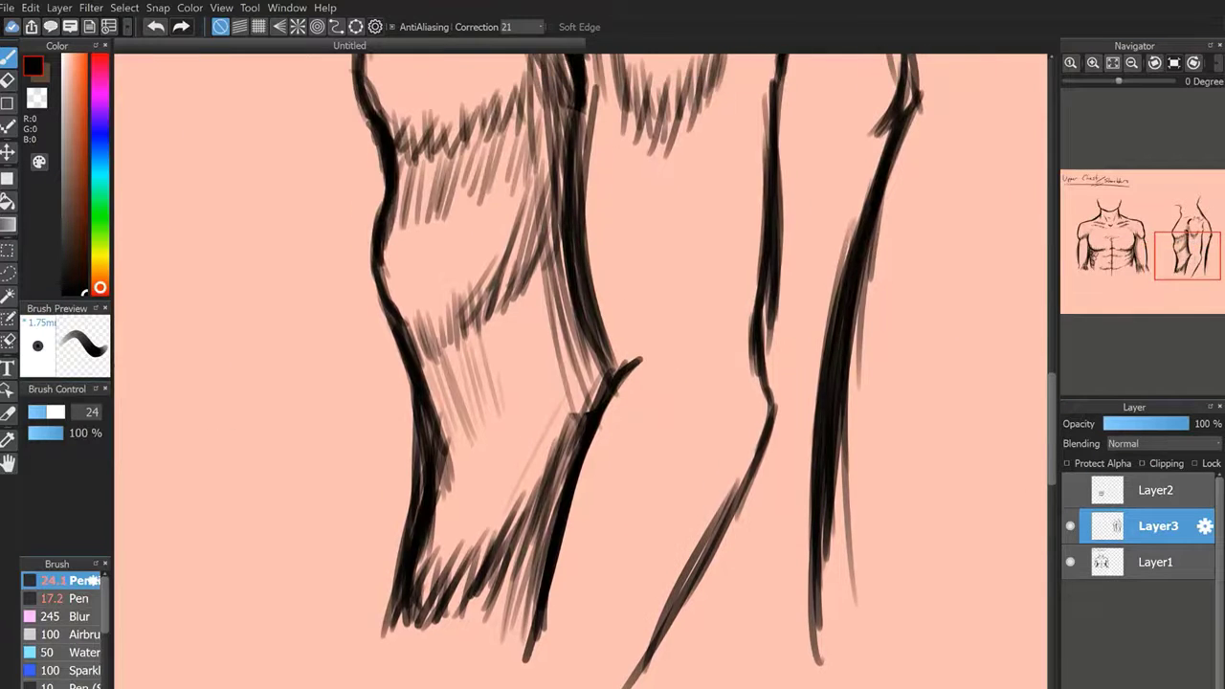
{"action": "left_click_drag", "start_coordinate": [593, 341], "coordinate": [578, 387]}
{"action": "left_click_drag", "start_coordinate": [584, 347], "coordinate": [563, 403]}
{"action": "left_click_drag", "start_coordinate": [540, 388], "coordinate": [514, 447]}
{"action": "left_click_drag", "start_coordinate": [535, 395], "coordinate": [525, 439]}
{"action": "left_click_drag", "start_coordinate": [558, 374], "coordinate": [535, 430]}
{"action": "left_click_drag", "start_coordinate": [575, 348], "coordinate": [549, 413]}
{"action": "left_click_drag", "start_coordinate": [587, 344], "coordinate": [582, 380]}
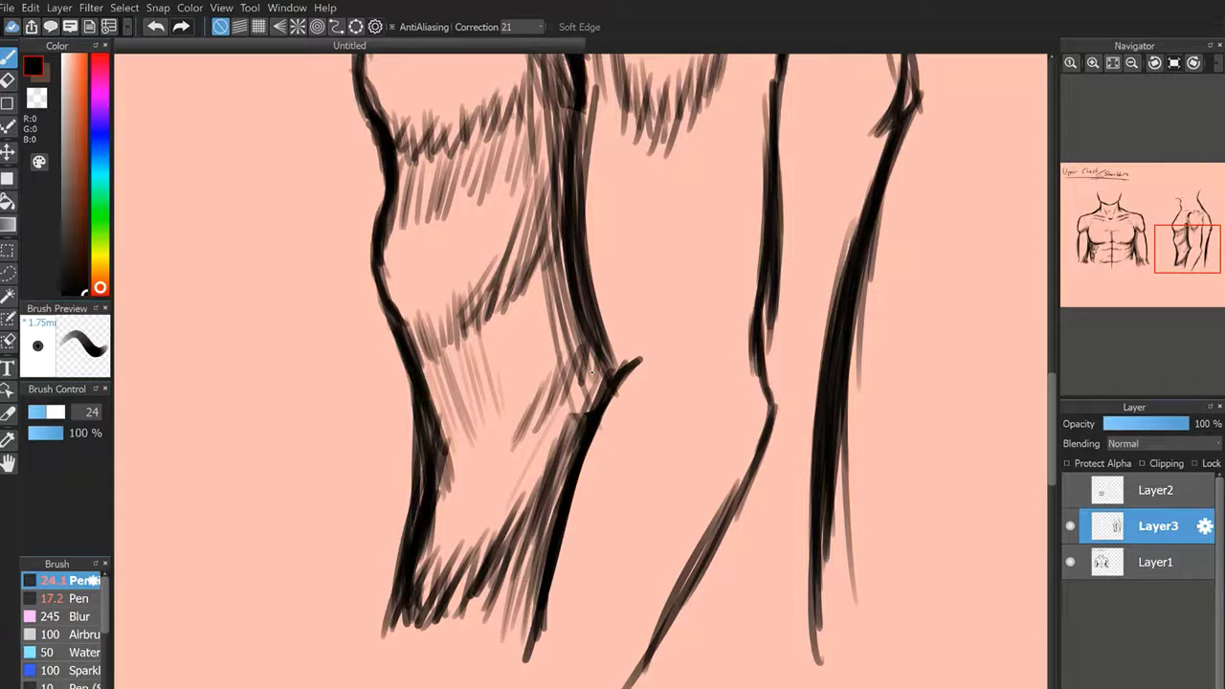
Begin hatching the back muscle's lower edge with short strokes behind the top of the side-view upper arm.
{"action": "left_click", "coordinate": [1132, 63]}
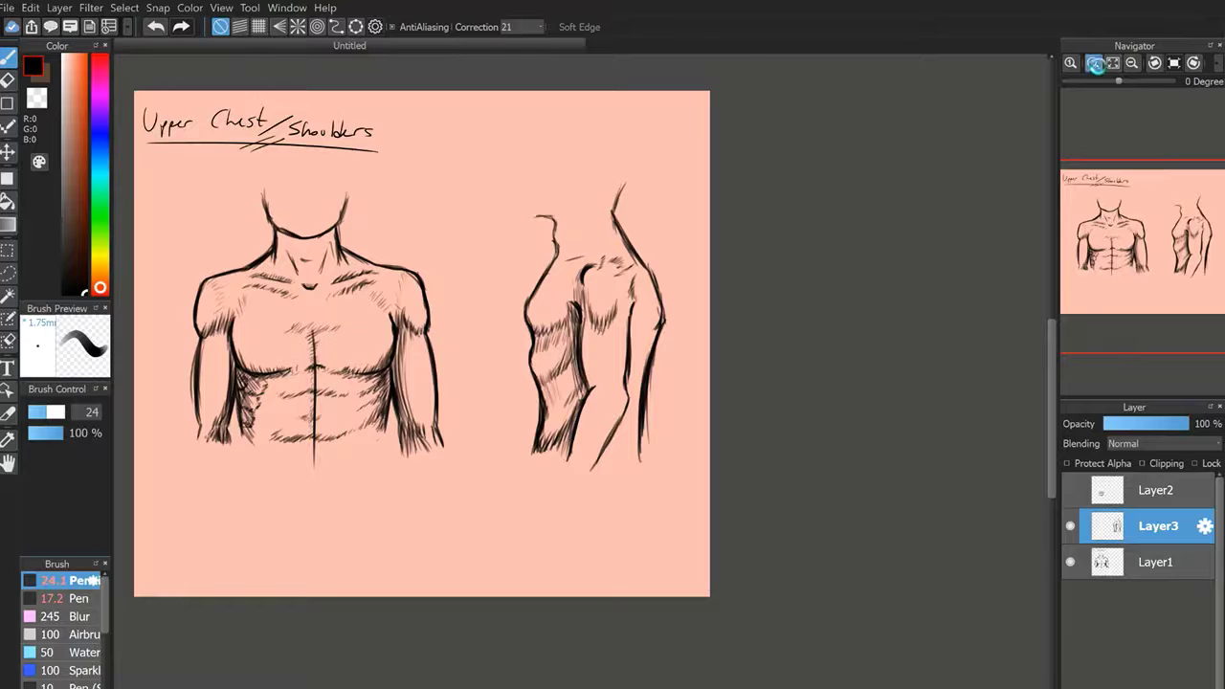
{"action": "left_click", "coordinate": [1094, 64]}
{"action": "left_click", "coordinate": [1094, 64]}
{"action": "left_click", "coordinate": [1094, 64]}
{"action": "left_click_drag", "start_coordinate": [1203, 256], "coordinate": [1210, 242]}
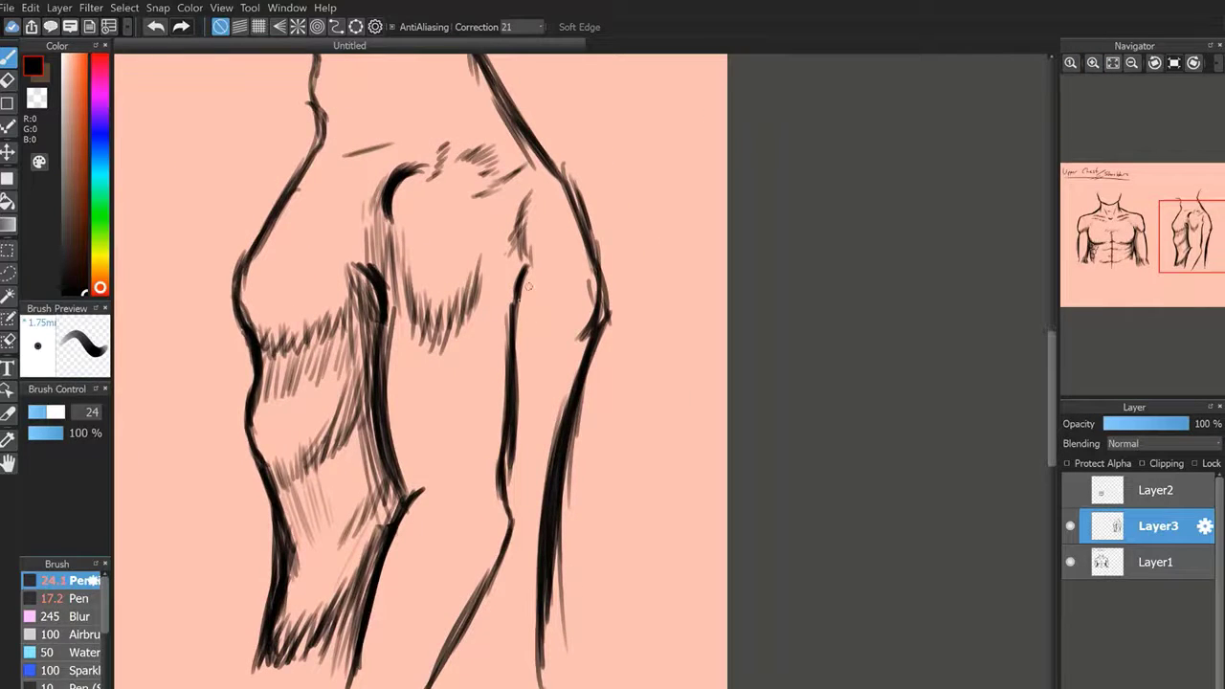
{"action": "left_click_drag", "start_coordinate": [526, 287], "coordinate": [522, 343]}
{"action": "left_click_drag", "start_coordinate": [524, 328], "coordinate": [533, 371]}
{"action": "left_click_drag", "start_coordinate": [534, 341], "coordinate": [543, 386]}
{"action": "left_click_drag", "start_coordinate": [544, 356], "coordinate": [548, 383]}
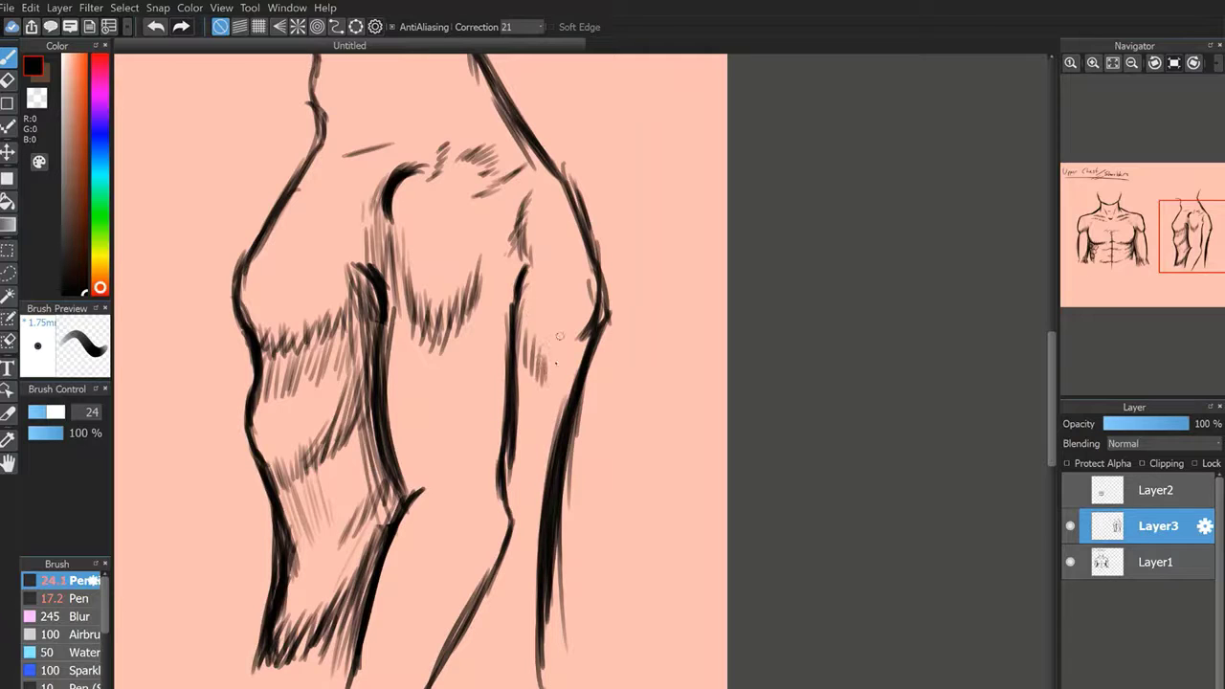
Extend the hatching under the back muscle to the rear contour and thicken it beside the upper arm.
{"action": "mouse_move", "coordinate": [560, 335]}
{"action": "left_mouse_down"}
{"action": "mouse_move", "coordinate": [591, 329]}
{"action": "mouse_move", "coordinate": [553, 333]}
{"action": "mouse_move", "coordinate": [541, 376]}
{"action": "left_mouse_up"}
{"action": "left_click_drag", "start_coordinate": [527, 352], "coordinate": [533, 373]}
{"action": "left_click_drag", "start_coordinate": [524, 284], "coordinate": [524, 325]}
{"action": "left_click_drag", "start_coordinate": [524, 316], "coordinate": [527, 346]}
{"action": "left_click_drag", "start_coordinate": [526, 285], "coordinate": [527, 337]}
{"action": "left_click_drag", "start_coordinate": [541, 305], "coordinate": [552, 367]}
{"action": "mouse_move", "coordinate": [560, 330]}
{"action": "left_mouse_down"}
{"action": "mouse_move", "coordinate": [563, 374]}
{"action": "mouse_move", "coordinate": [597, 326]}
{"action": "left_mouse_up"}
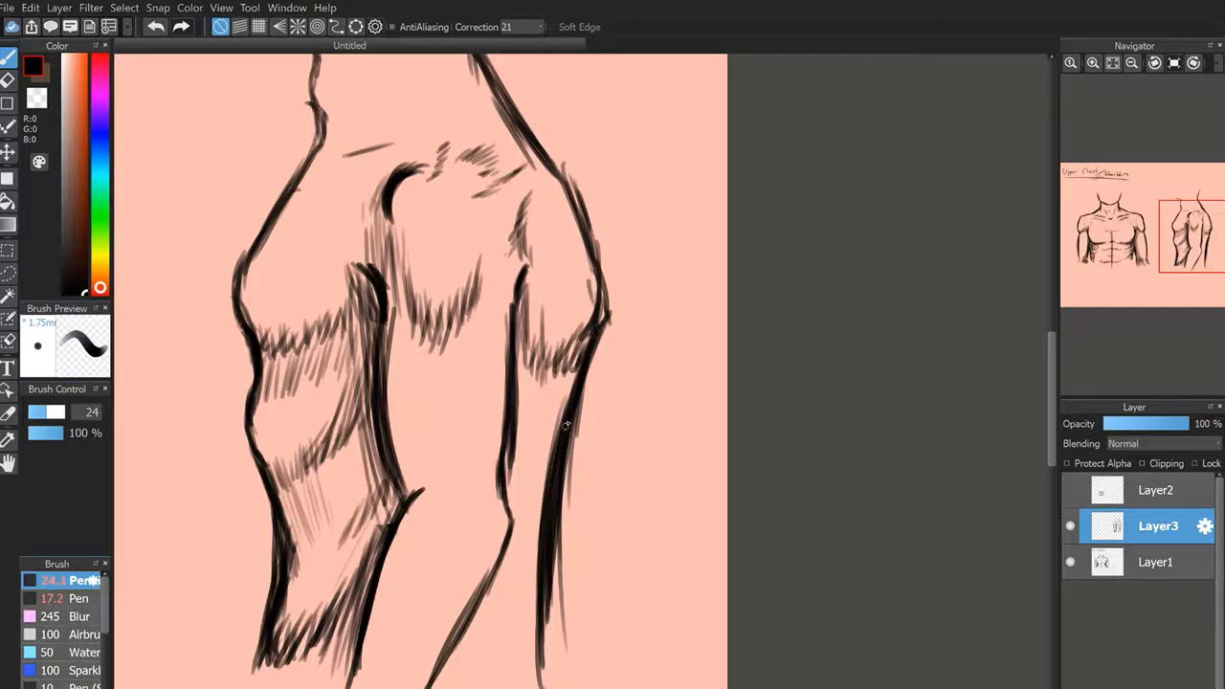
Hatch the back strip behind the side-view elbow and the gap between the forearm and the rear contour.
{"action": "mouse_move", "coordinate": [566, 424]}
{"action": "left_mouse_down"}
{"action": "mouse_move", "coordinate": [540, 479]}
{"action": "mouse_move", "coordinate": [502, 471]}
{"action": "mouse_move", "coordinate": [510, 524]}
{"action": "left_mouse_up"}
{"action": "mouse_move", "coordinate": [514, 463]}
{"action": "left_mouse_down"}
{"action": "mouse_move", "coordinate": [510, 522]}
{"action": "mouse_move", "coordinate": [511, 509]}
{"action": "left_mouse_up"}
{"action": "mouse_move", "coordinate": [522, 469]}
{"action": "left_mouse_down"}
{"action": "mouse_move", "coordinate": [515, 517]}
{"action": "mouse_move", "coordinate": [521, 505]}
{"action": "left_mouse_up"}
{"action": "left_click_drag", "start_coordinate": [547, 461], "coordinate": [534, 503]}
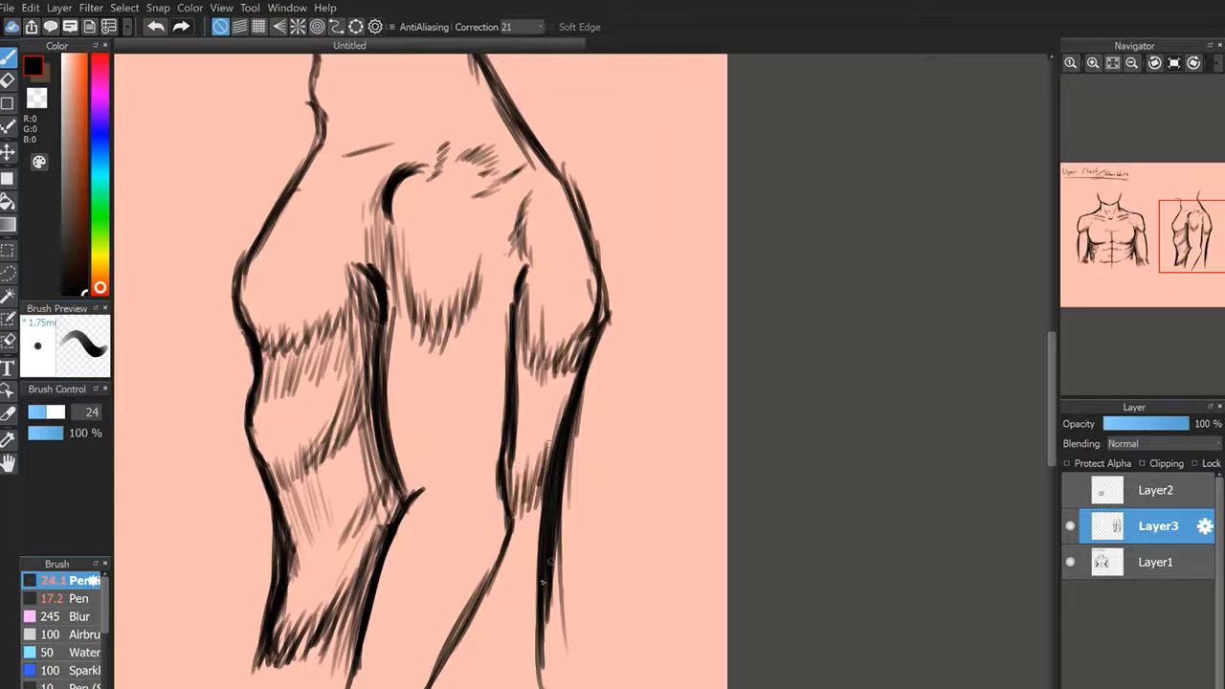
{"action": "mouse_move", "coordinate": [543, 581]}
{"action": "left_mouse_down"}
{"action": "mouse_move", "coordinate": [527, 613]}
{"action": "mouse_move", "coordinate": [440, 676]}
{"action": "left_mouse_up"}
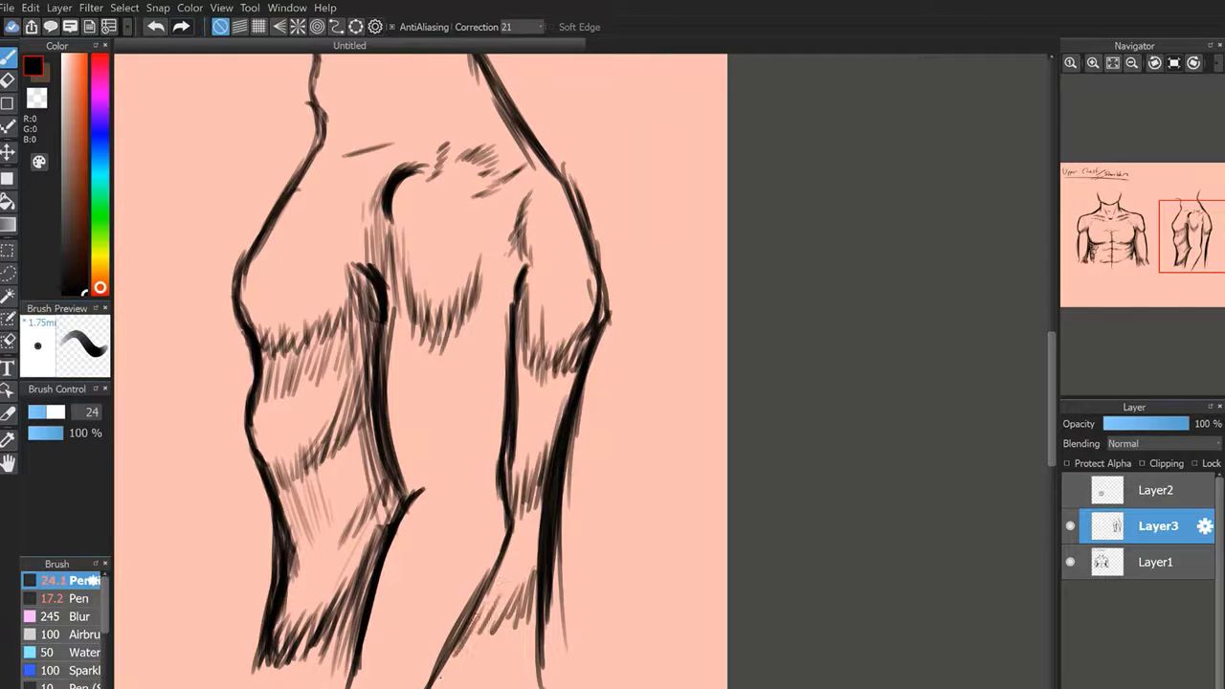
{"action": "mouse_move", "coordinate": [498, 580]}
{"action": "left_mouse_down"}
{"action": "mouse_move", "coordinate": [458, 648]}
{"action": "mouse_move", "coordinate": [469, 639]}
{"action": "left_mouse_up"}
{"action": "mouse_move", "coordinate": [525, 574]}
{"action": "left_mouse_down"}
{"action": "mouse_move", "coordinate": [490, 632]}
{"action": "mouse_move", "coordinate": [512, 622]}
{"action": "left_mouse_up"}
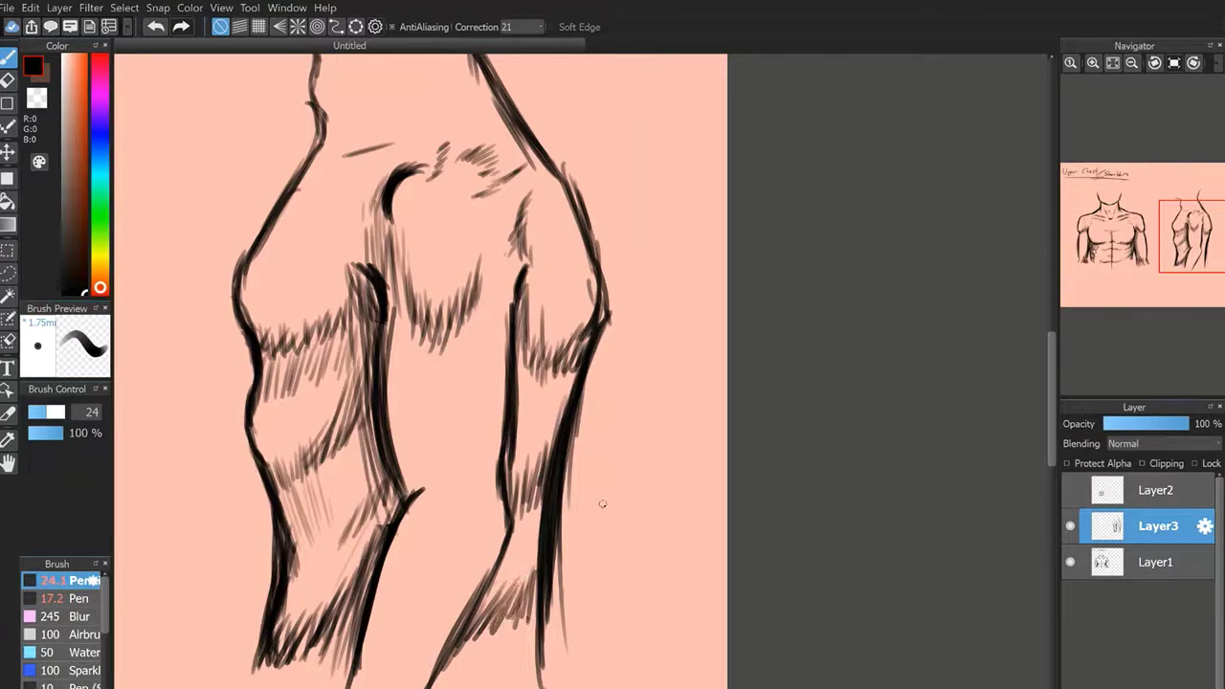
Hatch short slanted strokes under the side-view jaw, working from the chin toward the back of the neck.
{"action": "mouse_move", "coordinate": [1193, 249]}
{"action": "left_mouse_down"}
{"action": "mouse_move", "coordinate": [1171, 209]}
{"action": "mouse_move", "coordinate": [1189, 222]}
{"action": "mouse_move", "coordinate": [1185, 208]}
{"action": "left_mouse_up"}
{"action": "left_click", "coordinate": [1093, 64]}
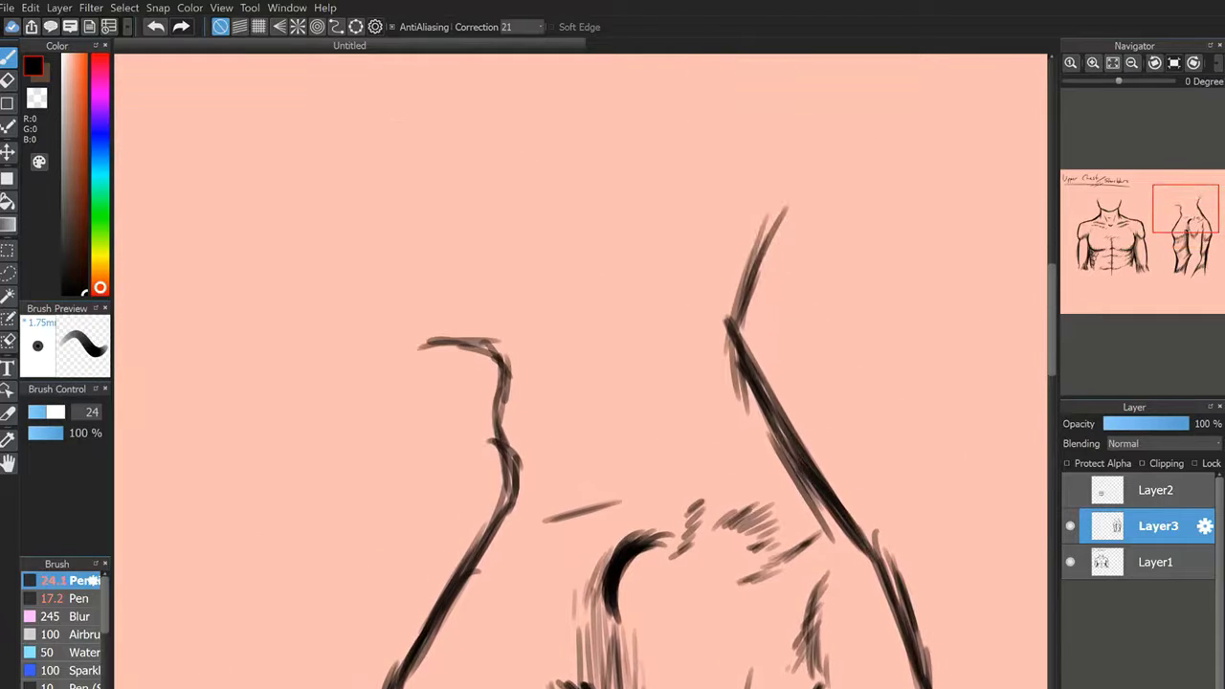
{"action": "left_click_drag", "start_coordinate": [444, 323], "coordinate": [429, 344]}
{"action": "mouse_move", "coordinate": [484, 296]}
{"action": "left_mouse_down"}
{"action": "mouse_move", "coordinate": [450, 332]}
{"action": "mouse_move", "coordinate": [459, 344]}
{"action": "left_mouse_up"}
{"action": "left_click_drag", "start_coordinate": [514, 295], "coordinate": [464, 348]}
{"action": "left_click_drag", "start_coordinate": [559, 265], "coordinate": [469, 347]}
{"action": "left_click_drag", "start_coordinate": [581, 265], "coordinate": [482, 355]}
{"action": "left_click_drag", "start_coordinate": [592, 274], "coordinate": [511, 338]}
{"action": "mouse_move", "coordinate": [597, 275]}
{"action": "left_mouse_down"}
{"action": "mouse_move", "coordinate": [517, 339]}
{"action": "mouse_move", "coordinate": [534, 346]}
{"action": "left_mouse_up"}
{"action": "left_click_drag", "start_coordinate": [633, 279], "coordinate": [537, 351]}
{"action": "left_click_drag", "start_coordinate": [652, 268], "coordinate": [575, 340]}
Draw long diagonal hatching strokes across the side-view neck from the nape down to the base of the throat.
{"action": "left_click_drag", "start_coordinate": [687, 239], "coordinate": [555, 390]}
{"action": "left_click_drag", "start_coordinate": [724, 220], "coordinate": [518, 481]}
{"action": "mouse_move", "coordinate": [720, 227]}
{"action": "left_mouse_down"}
{"action": "mouse_move", "coordinate": [508, 534]}
{"action": "mouse_move", "coordinate": [492, 593]}
{"action": "left_mouse_up"}
{"action": "mouse_move", "coordinate": [741, 261]}
{"action": "left_mouse_down"}
{"action": "mouse_move", "coordinate": [555, 507]}
{"action": "mouse_move", "coordinate": [488, 636]}
{"action": "left_mouse_up"}
Densify the slanted hatching along the side-view throat and beneath the jaw.
{"action": "left_click_drag", "start_coordinate": [513, 338], "coordinate": [479, 400]}
{"action": "left_click_drag", "start_coordinate": [544, 308], "coordinate": [497, 430]}
{"action": "left_click_drag", "start_coordinate": [553, 335], "coordinate": [501, 418]}
{"action": "left_click_drag", "start_coordinate": [572, 330], "coordinate": [502, 433]}
{"action": "left_click_drag", "start_coordinate": [578, 343], "coordinate": [497, 460]}
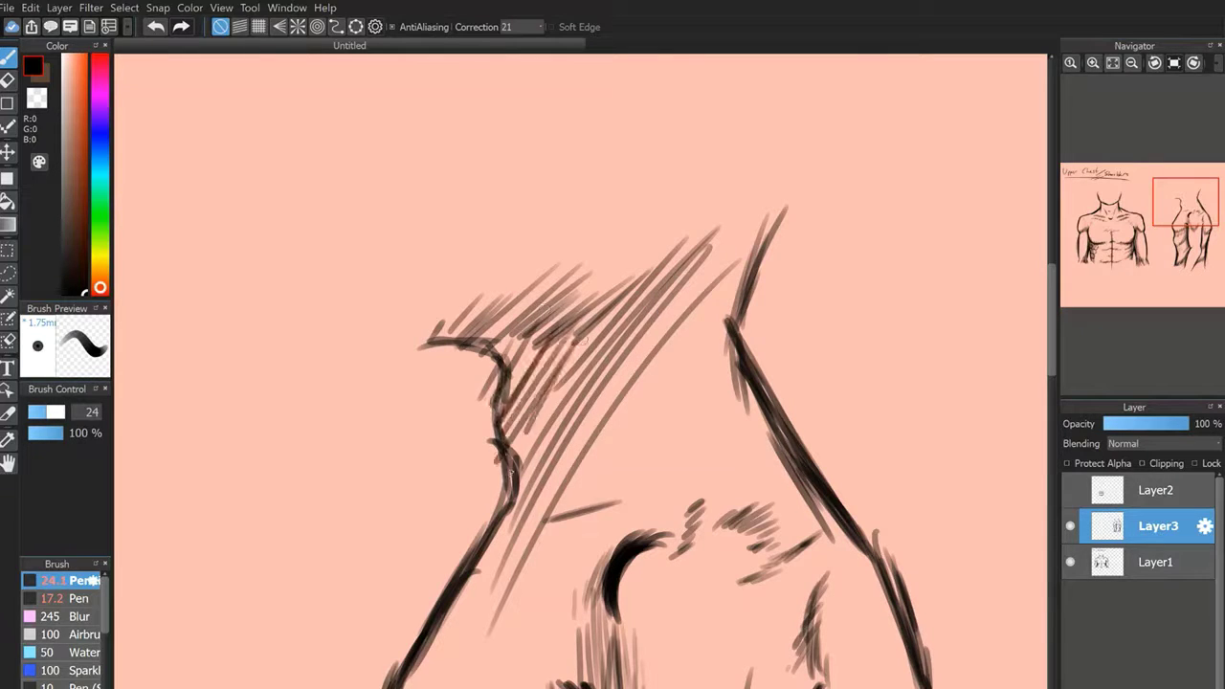
{"action": "left_click_drag", "start_coordinate": [576, 365], "coordinate": [520, 467]}
{"action": "left_click_drag", "start_coordinate": [542, 340], "coordinate": [510, 395]}
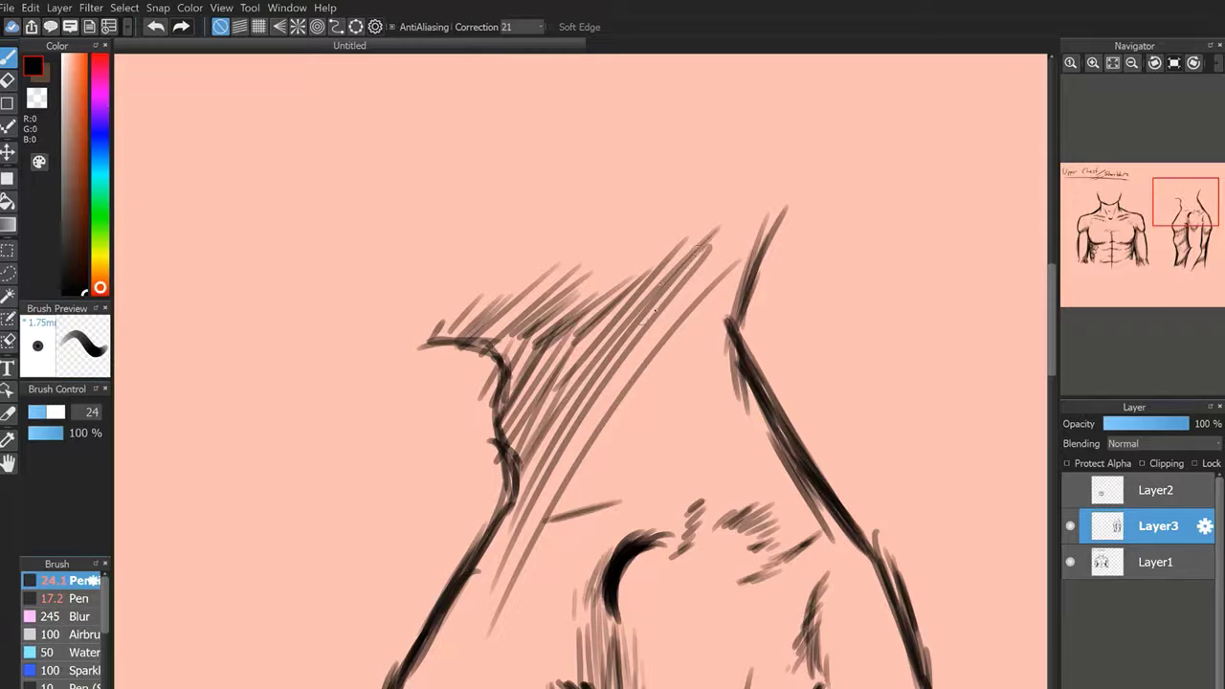
{"action": "left_click_drag", "start_coordinate": [702, 285], "coordinate": [550, 486]}
Add short strokes above the side-view collarbone and fill the gaps in the long neck hatching.
{"action": "left_click_drag", "start_coordinate": [540, 527], "coordinate": [586, 485]}
{"action": "left_click_drag", "start_coordinate": [584, 514], "coordinate": [626, 481]}
{"action": "left_click_drag", "start_coordinate": [616, 505], "coordinate": [640, 479]}
{"action": "left_click_drag", "start_coordinate": [732, 252], "coordinate": [511, 516]}
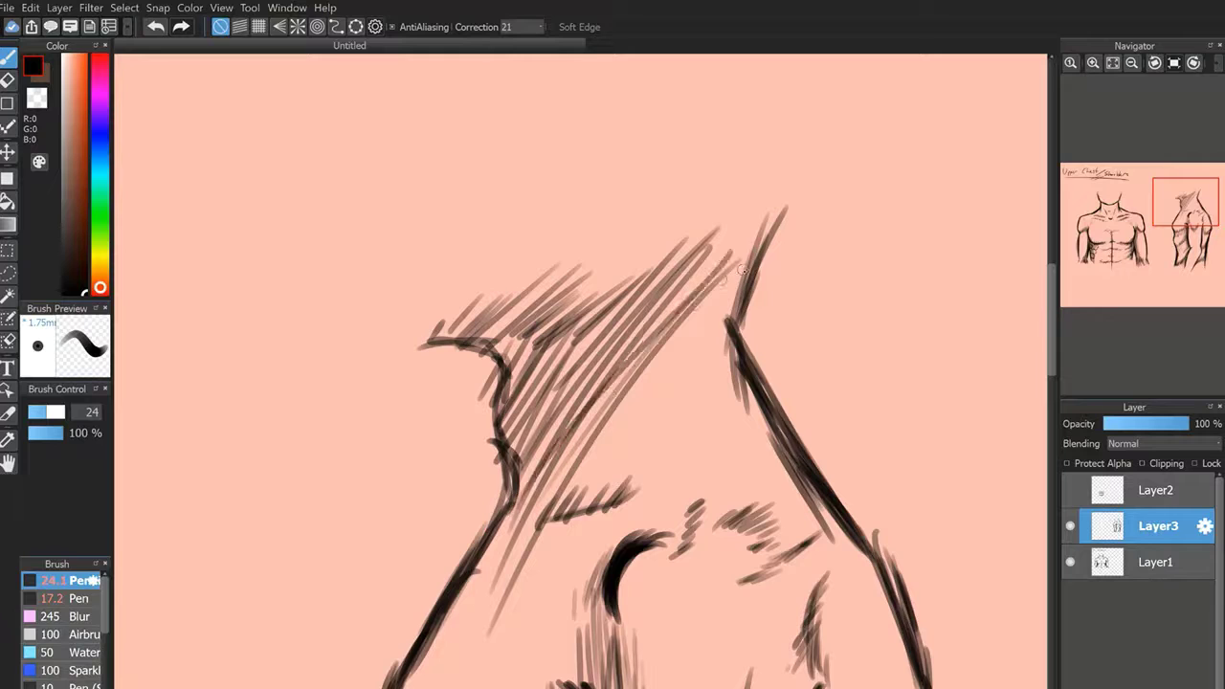
{"action": "left_click_drag", "start_coordinate": [735, 273], "coordinate": [560, 496]}
{"action": "left_click_drag", "start_coordinate": [729, 308], "coordinate": [534, 549]}
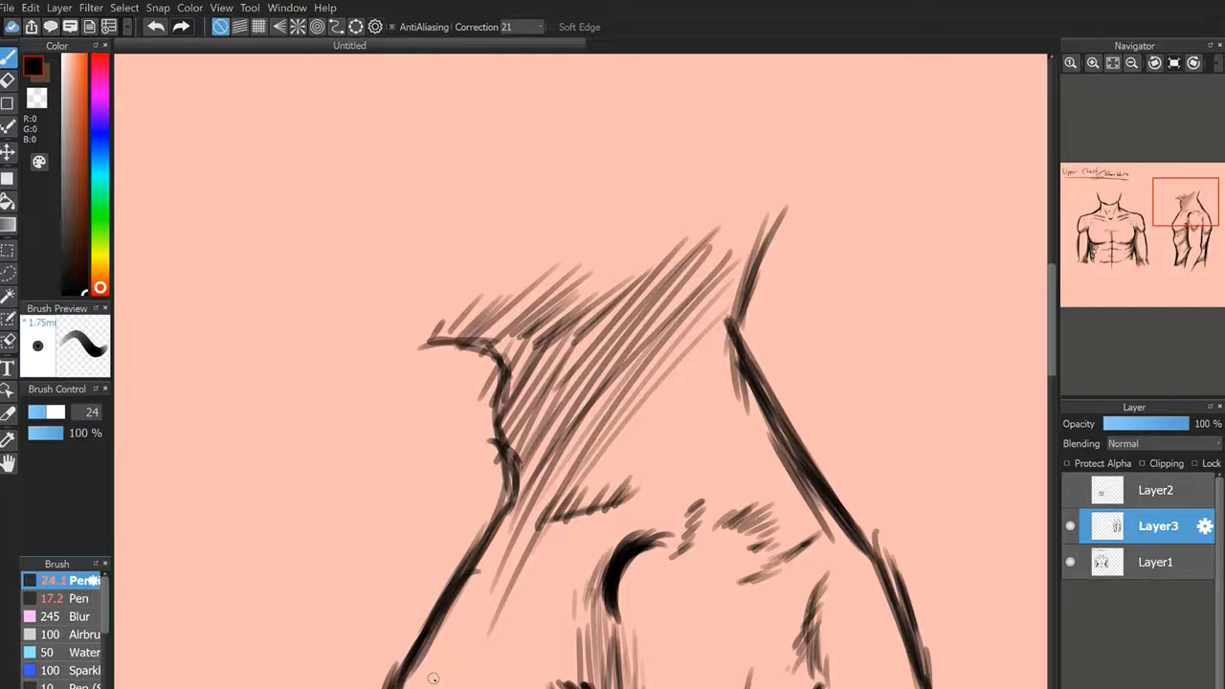
Hatch the side-view upper chest with diagonal strokes between the collarbone, front contour and shoulder.
{"action": "left_click_drag", "start_coordinate": [540, 501], "coordinate": [425, 654]}
{"action": "mouse_move", "coordinate": [532, 516]}
{"action": "left_mouse_down"}
{"action": "mouse_move", "coordinate": [418, 672]}
{"action": "mouse_move", "coordinate": [447, 638]}
{"action": "left_mouse_up"}
{"action": "left_click_drag", "start_coordinate": [559, 526], "coordinate": [445, 658]}
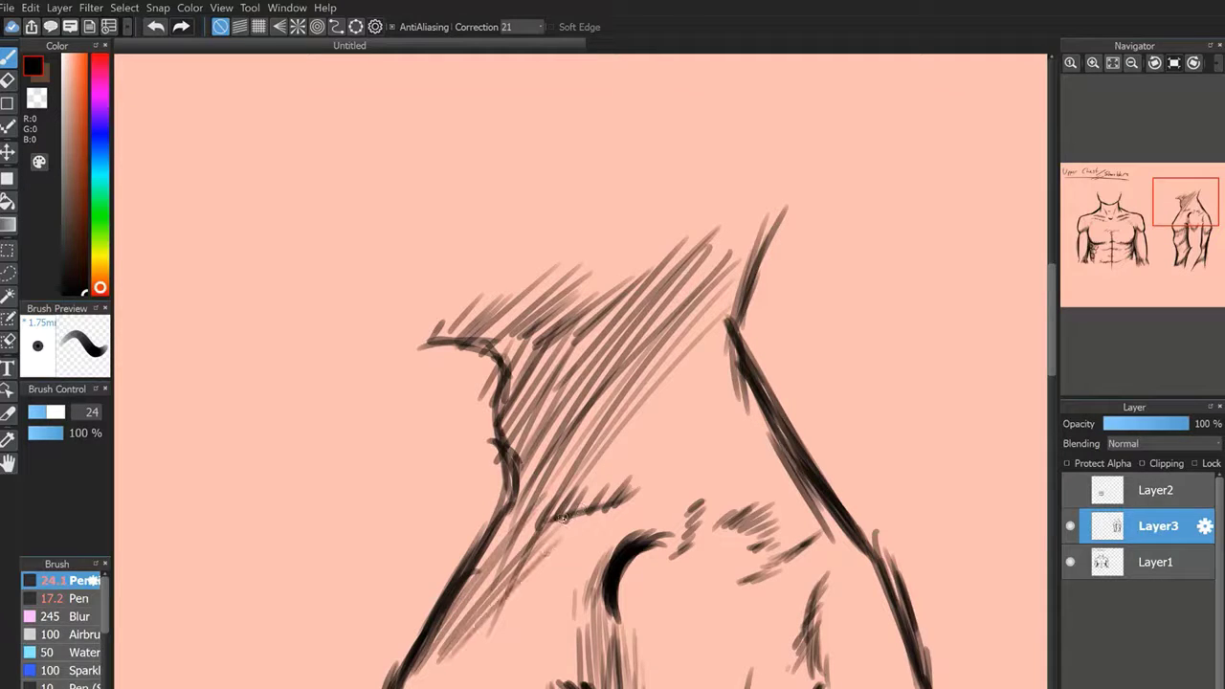
{"action": "mouse_move", "coordinate": [559, 547]}
{"action": "left_mouse_down"}
{"action": "mouse_move", "coordinate": [465, 664]}
{"action": "mouse_move", "coordinate": [477, 667]}
{"action": "left_mouse_up"}
{"action": "mouse_move", "coordinate": [592, 573]}
{"action": "left_mouse_down"}
{"action": "mouse_move", "coordinate": [505, 649]}
{"action": "mouse_move", "coordinate": [519, 628]}
{"action": "left_mouse_up"}
{"action": "left_click_drag", "start_coordinate": [586, 549], "coordinate": [490, 647]}
{"action": "left_click_drag", "start_coordinate": [559, 564], "coordinate": [444, 670]}
{"action": "left_click_drag", "start_coordinate": [506, 587], "coordinate": [418, 680]}
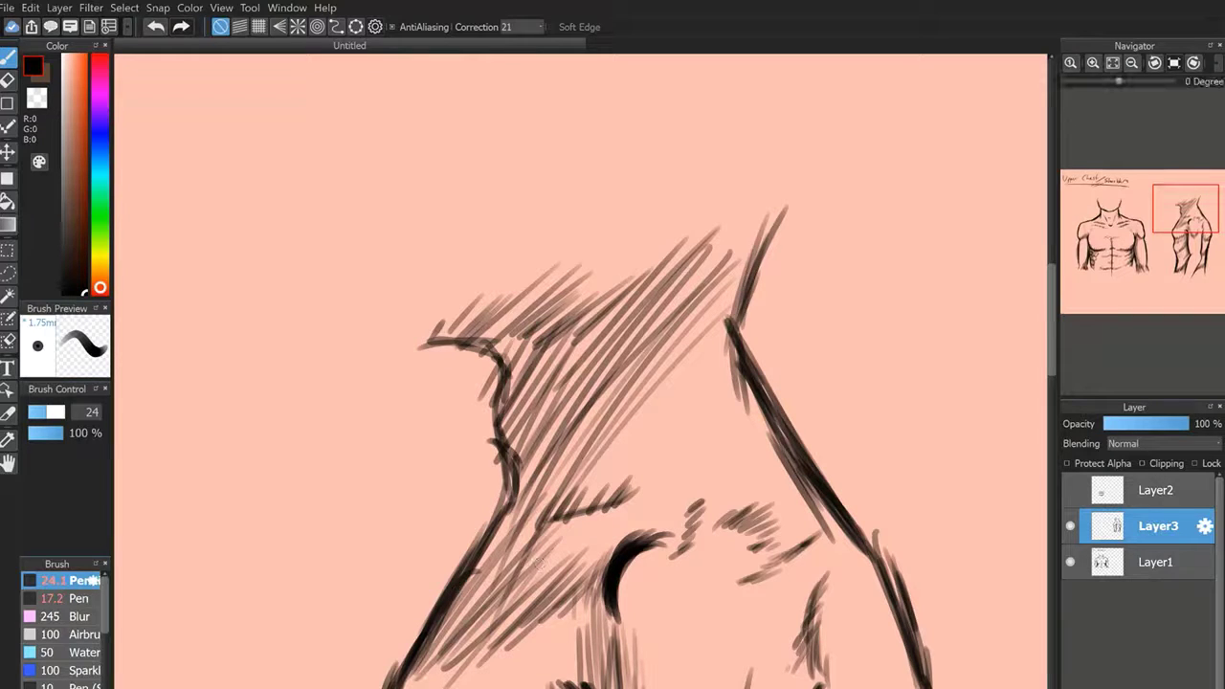
Darken the front edge of the side-view upper arm and hatch vertical muscle strokes down its rear half to the elbow.
{"action": "left_click_drag", "start_coordinate": [1187, 211], "coordinate": [1193, 242]}
{"action": "mouse_move", "coordinate": [523, 221]}
{"action": "left_mouse_down"}
{"action": "mouse_move", "coordinate": [513, 346]}
{"action": "mouse_move", "coordinate": [526, 334]}
{"action": "mouse_move", "coordinate": [499, 421]}
{"action": "left_mouse_up"}
{"action": "left_click_drag", "start_coordinate": [511, 263], "coordinate": [498, 391]}
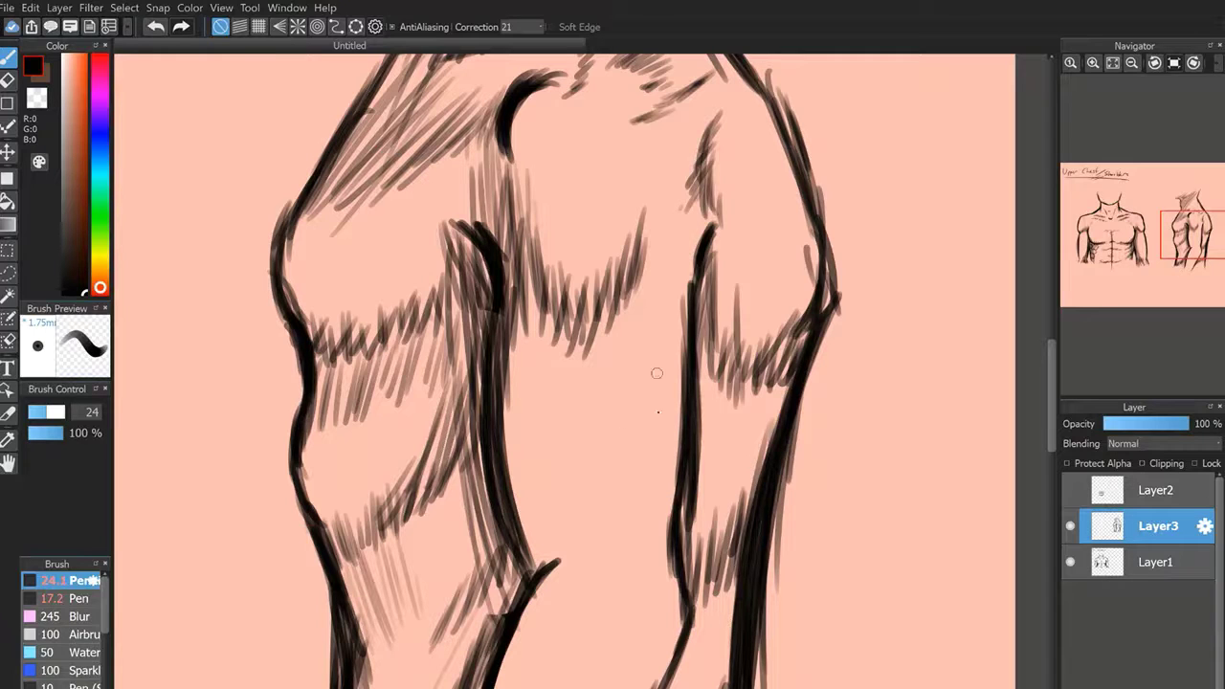
{"action": "left_click_drag", "start_coordinate": [658, 380], "coordinate": [657, 439]}
{"action": "left_click_drag", "start_coordinate": [642, 415], "coordinate": [641, 491]}
{"action": "left_click_drag", "start_coordinate": [641, 431], "coordinate": [654, 598]}
{"action": "left_click_drag", "start_coordinate": [648, 543], "coordinate": [665, 601]}
{"action": "mouse_move", "coordinate": [658, 537]}
{"action": "left_mouse_down"}
{"action": "mouse_move", "coordinate": [665, 600]}
{"action": "mouse_move", "coordinate": [649, 573]}
{"action": "left_mouse_up"}
{"action": "left_click_drag", "start_coordinate": [631, 508], "coordinate": [633, 538]}
{"action": "left_click_drag", "start_coordinate": [639, 466], "coordinate": [643, 505]}
{"action": "left_click_drag", "start_coordinate": [643, 414], "coordinate": [640, 476]}
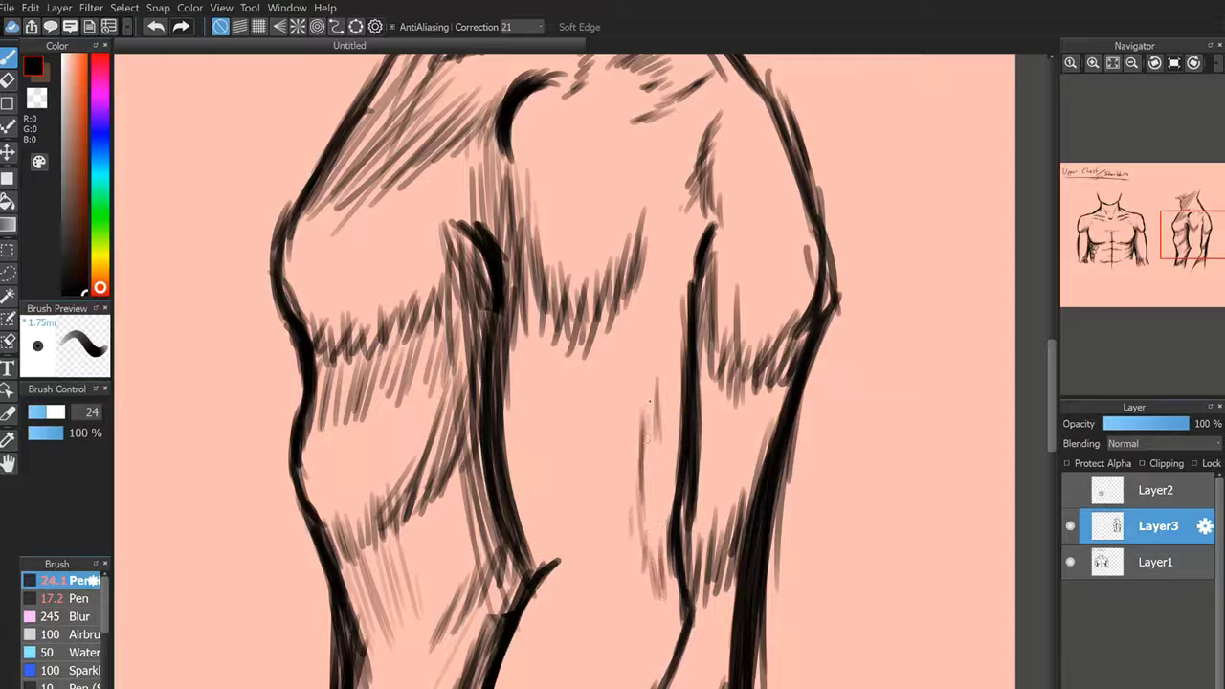
Add short slanted strokes in the inner elbow crease of the side-view arm.
{"action": "left_click_drag", "start_coordinate": [520, 492], "coordinate": [526, 585]}
{"action": "left_click_drag", "start_coordinate": [545, 537], "coordinate": [533, 579]}
{"action": "mouse_move", "coordinate": [560, 534]}
{"action": "left_mouse_down"}
{"action": "mouse_move", "coordinate": [538, 571]}
{"action": "mouse_move", "coordinate": [527, 565]}
{"action": "left_mouse_up"}
{"action": "left_click_drag", "start_coordinate": [535, 510], "coordinate": [518, 537]}
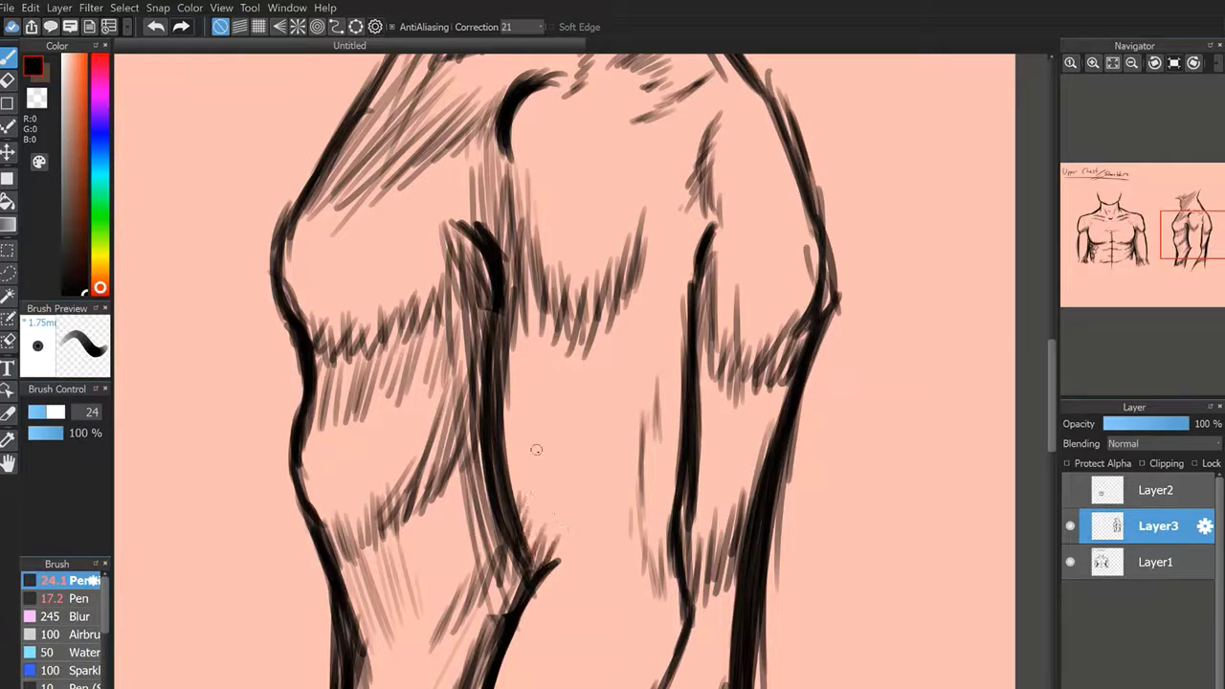
Thicken the vertical muscle hatching along the rear of the side-view upper arm.
{"action": "left_click_drag", "start_coordinate": [658, 380], "coordinate": [661, 454]}
{"action": "left_click_drag", "start_coordinate": [660, 385], "coordinate": [655, 481]}
{"action": "left_click_drag", "start_coordinate": [650, 448], "coordinate": [649, 519]}
{"action": "left_click_drag", "start_coordinate": [649, 473], "coordinate": [644, 534]}
{"action": "left_click_drag", "start_coordinate": [646, 496], "coordinate": [659, 595]}
Hatch the side-view elbow and run a muscle line from it down the middle of the forearm.
{"action": "left_click_drag", "start_coordinate": [1196, 251], "coordinate": [1195, 264]}
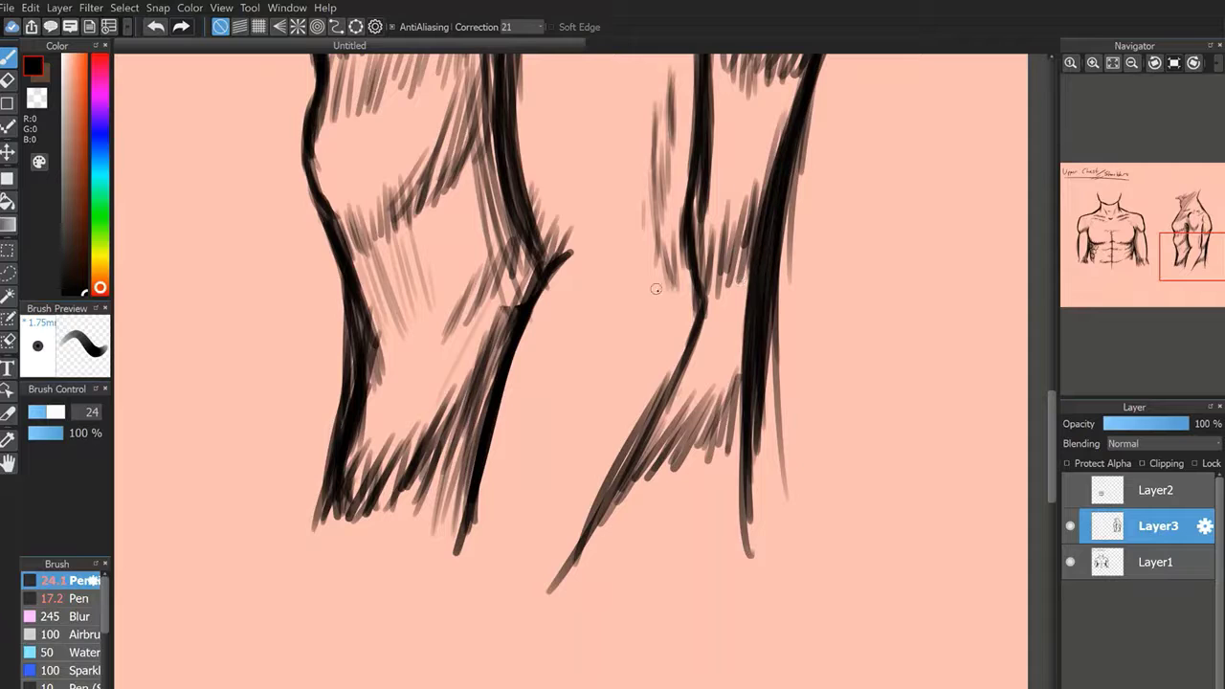
{"action": "left_click_drag", "start_coordinate": [660, 266], "coordinate": [643, 346]}
{"action": "mouse_move", "coordinate": [657, 323]}
{"action": "left_mouse_down"}
{"action": "mouse_move", "coordinate": [651, 346]}
{"action": "mouse_move", "coordinate": [678, 343]}
{"action": "mouse_move", "coordinate": [660, 354]}
{"action": "left_mouse_up"}
{"action": "left_click_drag", "start_coordinate": [649, 304], "coordinate": [600, 384]}
{"action": "left_click_drag", "start_coordinate": [610, 358], "coordinate": [542, 502]}
{"action": "left_click_drag", "start_coordinate": [596, 381], "coordinate": [542, 513]}
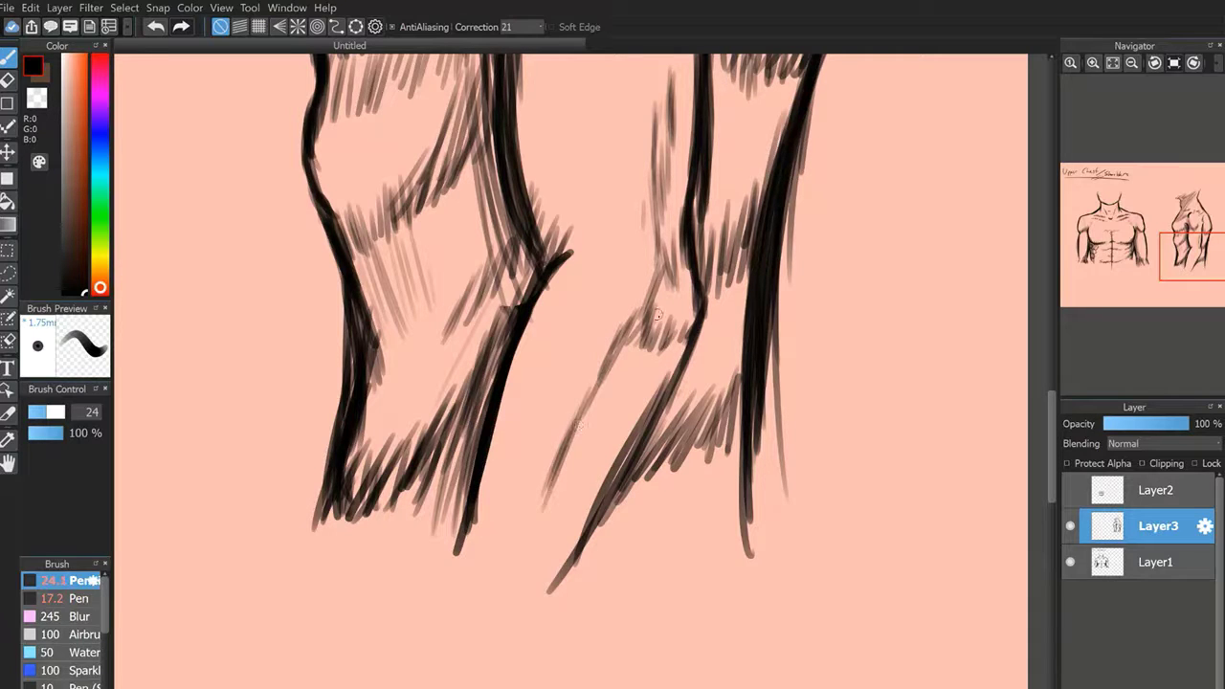
Hatch slanted strokes from below the elbow down the forearm, just inside its rear contour.
{"action": "left_click_drag", "start_coordinate": [661, 356], "coordinate": [625, 437]}
{"action": "left_click_drag", "start_coordinate": [644, 395], "coordinate": [567, 531]}
{"action": "left_click_drag", "start_coordinate": [608, 451], "coordinate": [566, 529]}
{"action": "left_click_drag", "start_coordinate": [621, 436], "coordinate": [593, 484]}
{"action": "left_click_drag", "start_coordinate": [663, 349], "coordinate": [629, 404]}
{"action": "left_click_drag", "start_coordinate": [631, 402], "coordinate": [593, 488]}
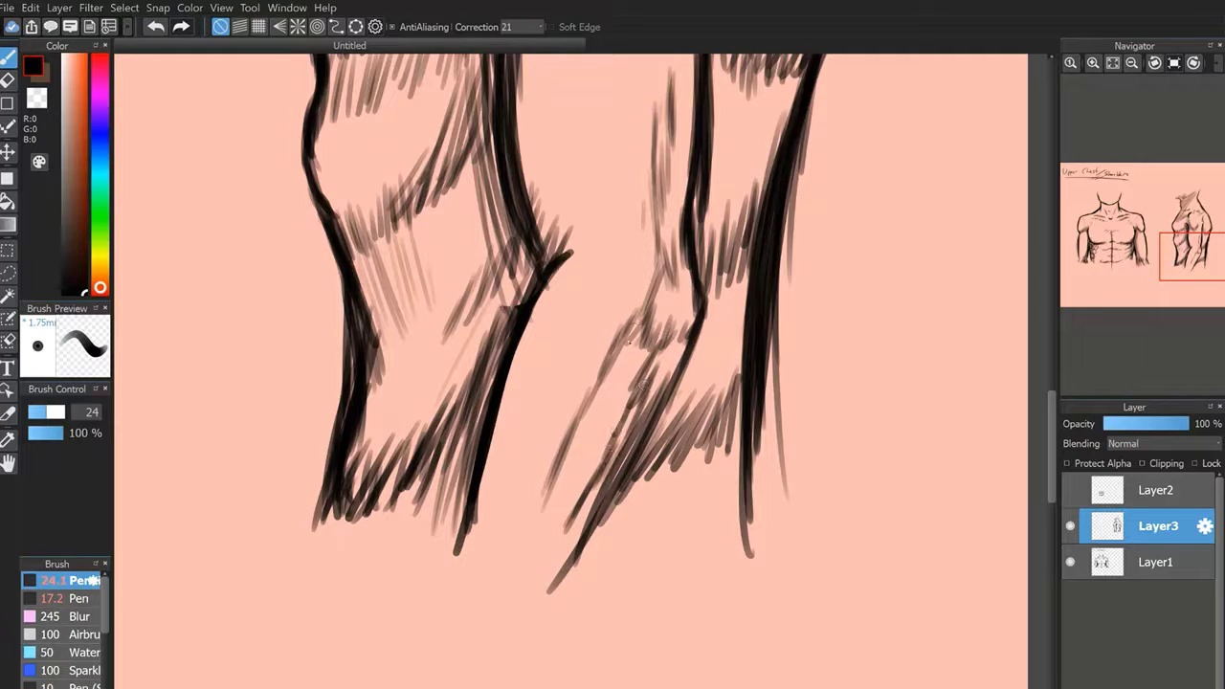
Thicken the muscle line running down the middle of the side-view forearm with overlapping strokes.
{"action": "left_click_drag", "start_coordinate": [641, 322], "coordinate": [607, 385]}
{"action": "left_click_drag", "start_coordinate": [608, 351], "coordinate": [566, 442]}
{"action": "left_click_drag", "start_coordinate": [570, 421], "coordinate": [536, 526]}
{"action": "left_click_drag", "start_coordinate": [556, 435], "coordinate": [527, 537]}
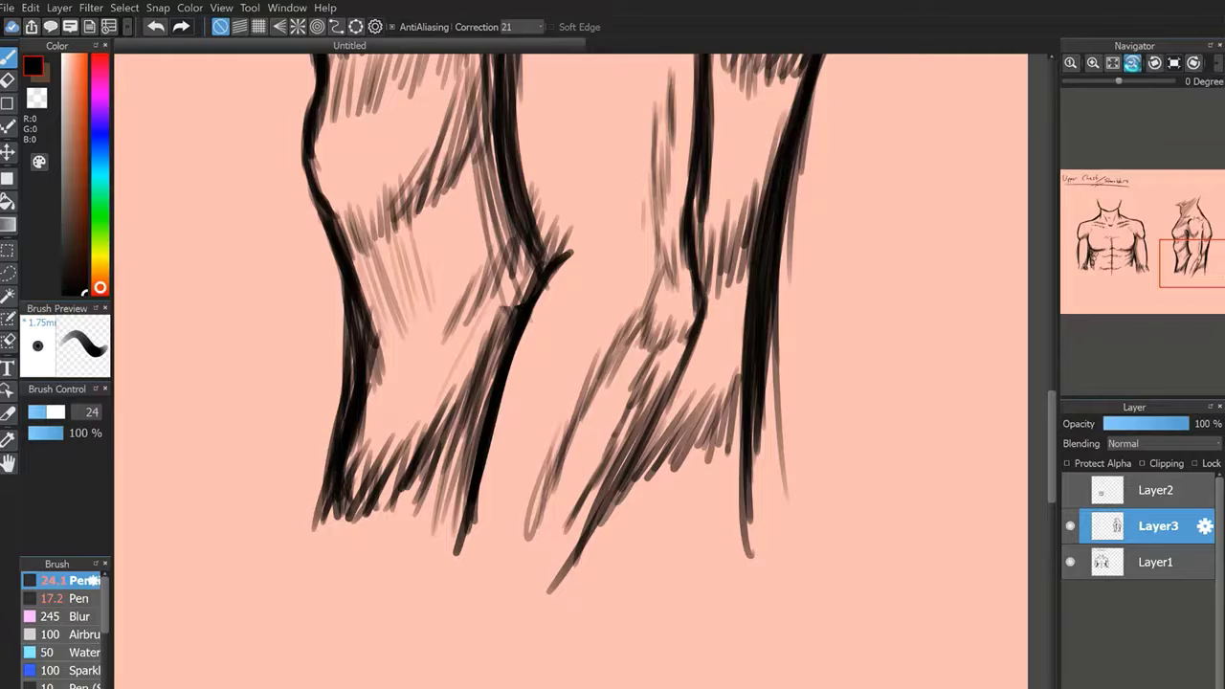
Check the front-view and side-view torsos together on the whole canvas.
{"action": "left_click", "coordinate": [1132, 63]}
{"action": "left_click", "coordinate": [1133, 63]}
{"action": "left_click", "coordinate": [1132, 63]}
{"action": "left_click", "coordinate": [1132, 63]}
{"action": "left_click", "coordinate": [1132, 64]}
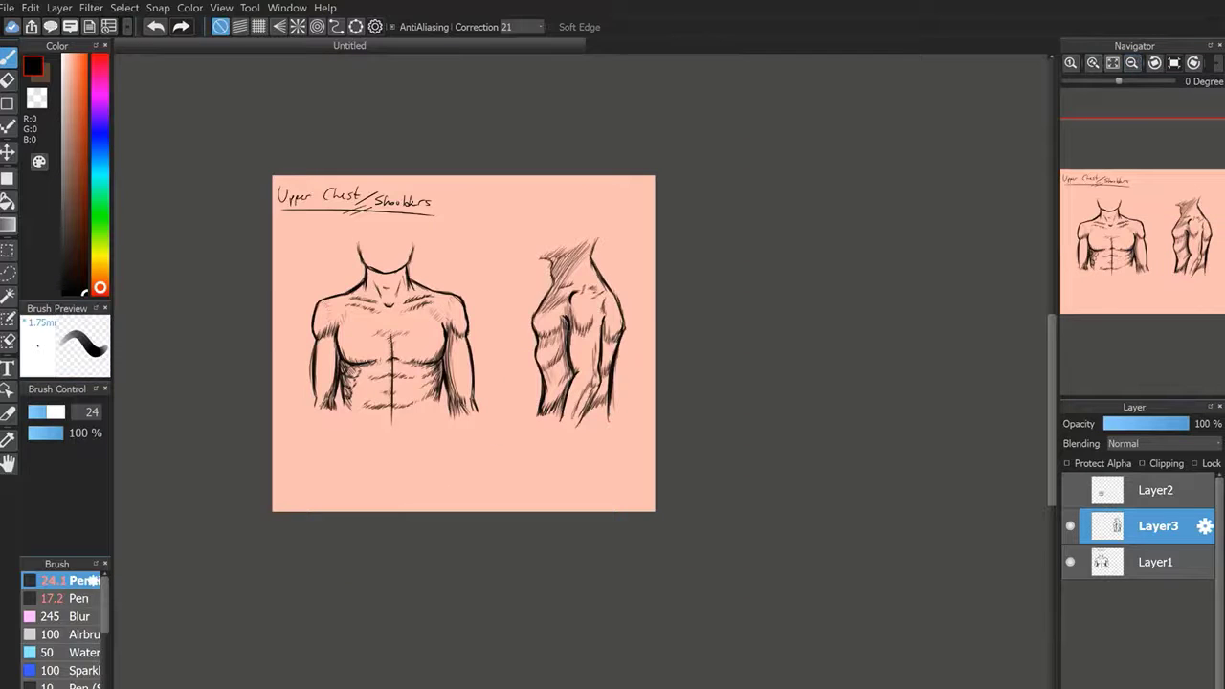
{"action": "left_click", "coordinate": [1093, 63]}
{"action": "left_click", "coordinate": [1093, 63]}
{"action": "left_click", "coordinate": [1092, 63]}
{"action": "left_click", "coordinate": [1093, 63]}
{"action": "left_click", "coordinate": [1093, 64]}
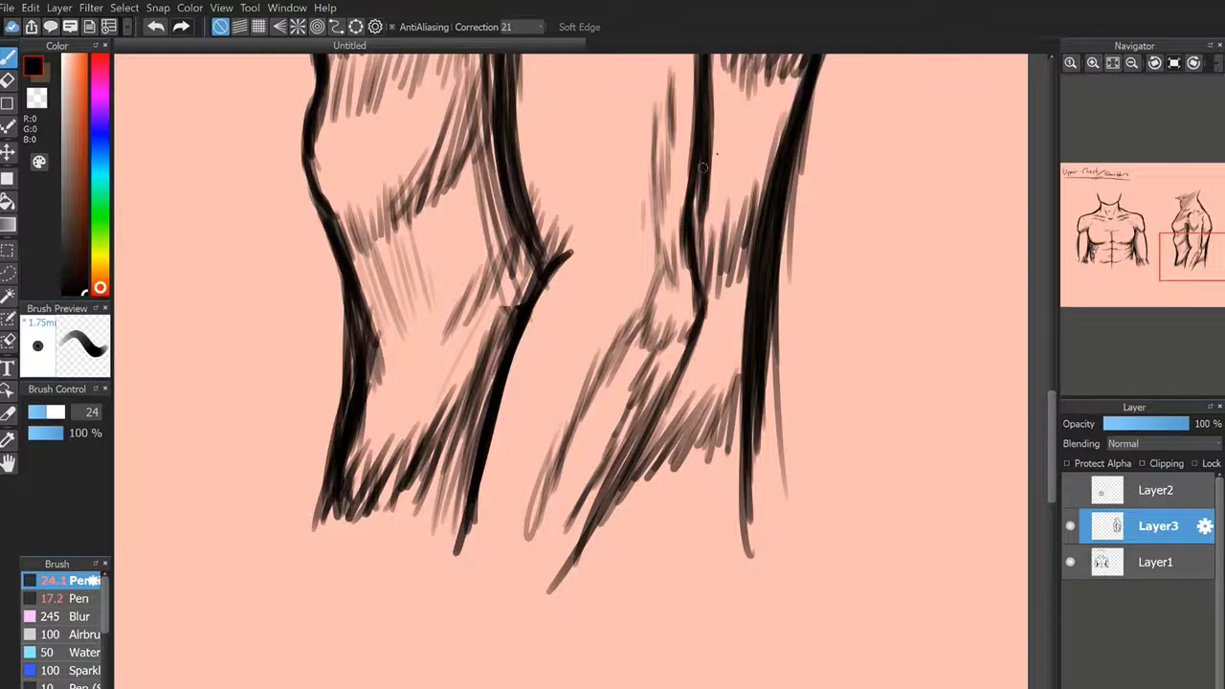
Shade behind the side-view upper arm and thicken the forearm's rear contour from elbow to wrist with dark strokes.
{"action": "left_click_drag", "start_coordinate": [719, 75], "coordinate": [707, 223]}
{"action": "mouse_move", "coordinate": [723, 73]}
{"action": "left_mouse_down"}
{"action": "mouse_move", "coordinate": [705, 297]}
{"action": "mouse_move", "coordinate": [624, 520]}
{"action": "left_mouse_up"}
{"action": "left_click_drag", "start_coordinate": [700, 350], "coordinate": [627, 519]}
{"action": "mouse_move", "coordinate": [685, 371]}
{"action": "left_mouse_down"}
{"action": "mouse_move", "coordinate": [599, 555]}
{"action": "mouse_move", "coordinate": [622, 505]}
{"action": "left_mouse_up"}
{"action": "left_click_drag", "start_coordinate": [679, 400], "coordinate": [597, 559]}
{"action": "left_click_drag", "start_coordinate": [682, 382], "coordinate": [603, 541]}
{"action": "mouse_move", "coordinate": [686, 361]}
{"action": "left_mouse_down"}
{"action": "mouse_move", "coordinate": [584, 568]}
{"action": "mouse_move", "coordinate": [563, 583]}
{"action": "left_mouse_up"}
{"action": "left_click_drag", "start_coordinate": [684, 370], "coordinate": [577, 564]}
{"action": "mouse_move", "coordinate": [693, 342]}
{"action": "left_mouse_down"}
{"action": "mouse_move", "coordinate": [661, 378]}
{"action": "mouse_move", "coordinate": [641, 435]}
{"action": "left_mouse_up"}
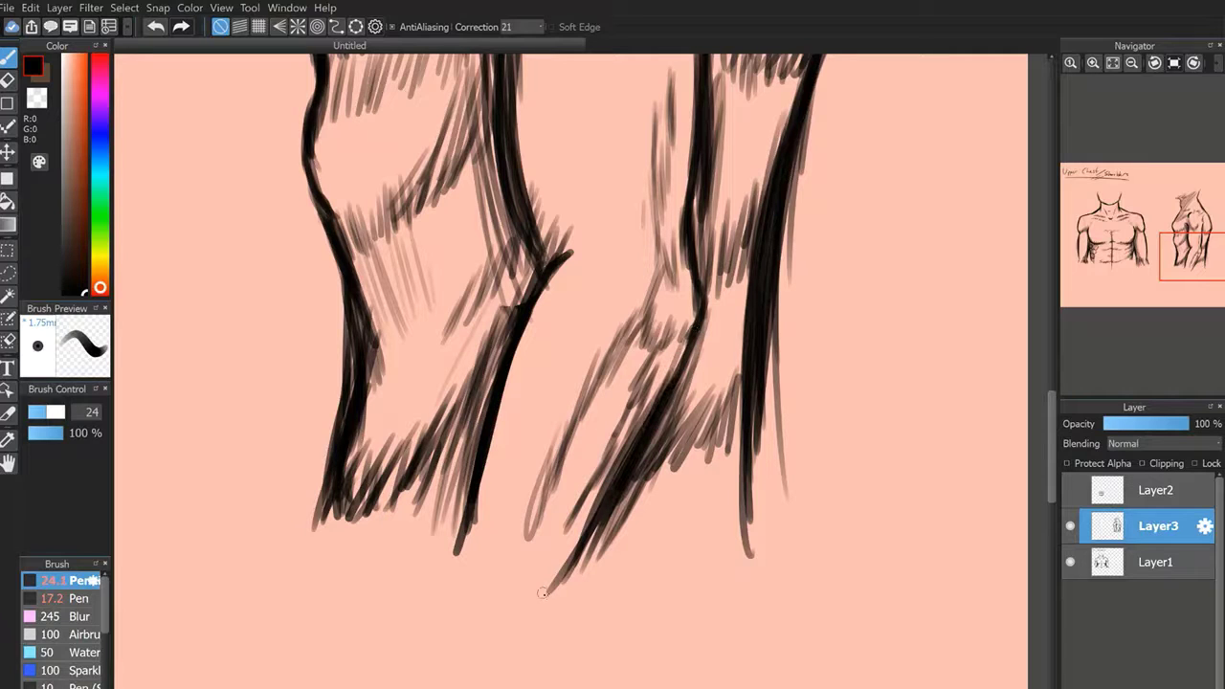
{"action": "left_click_drag", "start_coordinate": [580, 530], "coordinate": [548, 589]}
{"action": "left_click_drag", "start_coordinate": [615, 476], "coordinate": [576, 532]}
{"action": "left_click_drag", "start_coordinate": [609, 477], "coordinate": [548, 593]}
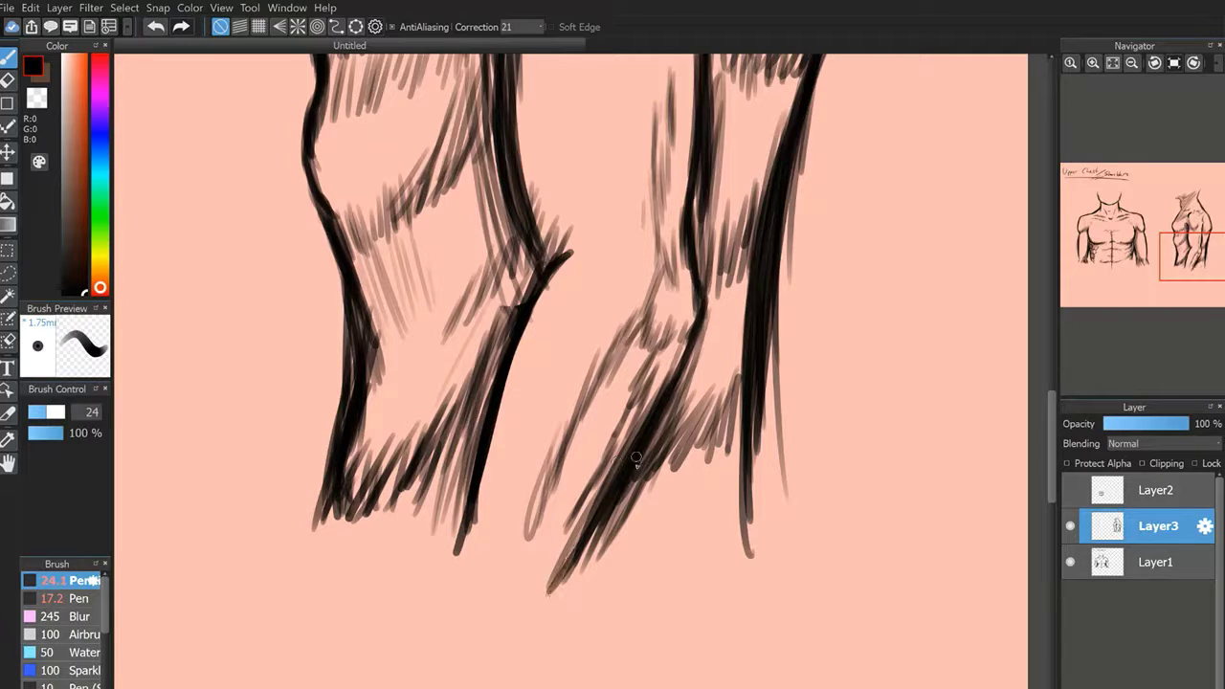
Add short shading strokes at the side-view elbow and reinforce the line running down into the forearm.
{"action": "left_click_drag", "start_coordinate": [656, 326], "coordinate": [650, 350]}
{"action": "left_click_drag", "start_coordinate": [664, 326], "coordinate": [659, 360]}
{"action": "left_click_drag", "start_coordinate": [681, 320], "coordinate": [676, 354]}
{"action": "mouse_move", "coordinate": [666, 247]}
{"action": "left_mouse_down"}
{"action": "mouse_move", "coordinate": [645, 331]}
{"action": "mouse_move", "coordinate": [558, 467]}
{"action": "left_mouse_up"}
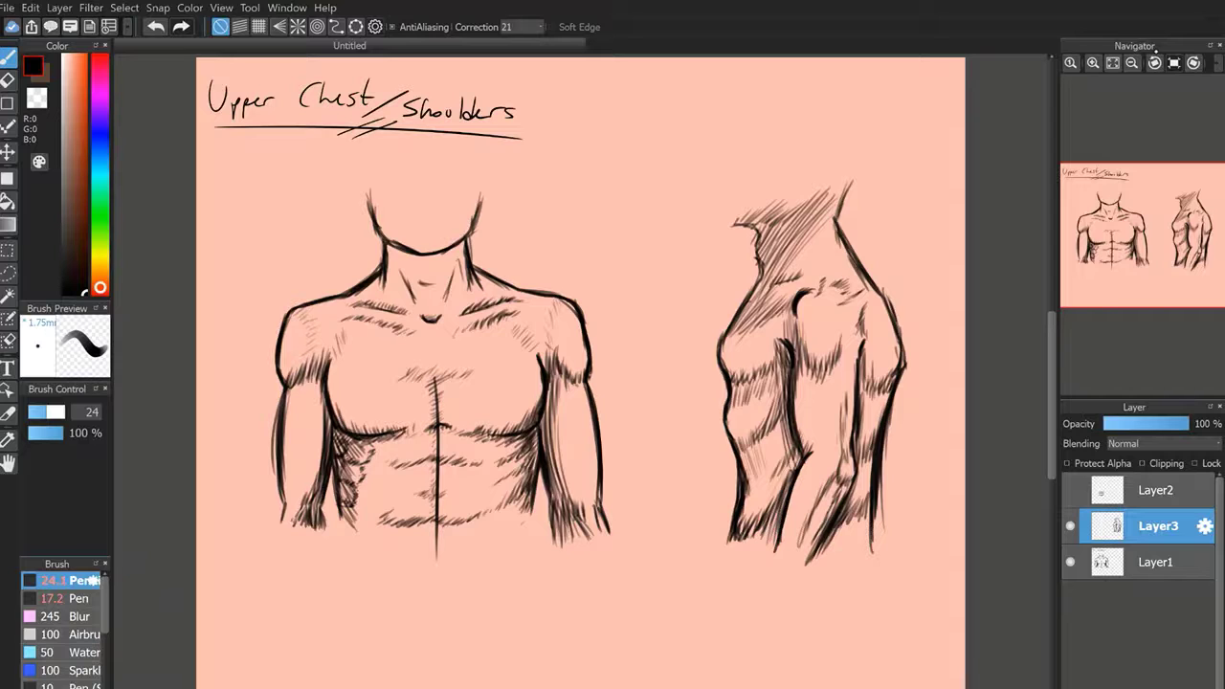
Try to redraw the front-view torso's vertical centre line with strokes beside the existing one.
{"action": "left_click", "coordinate": [1093, 64]}
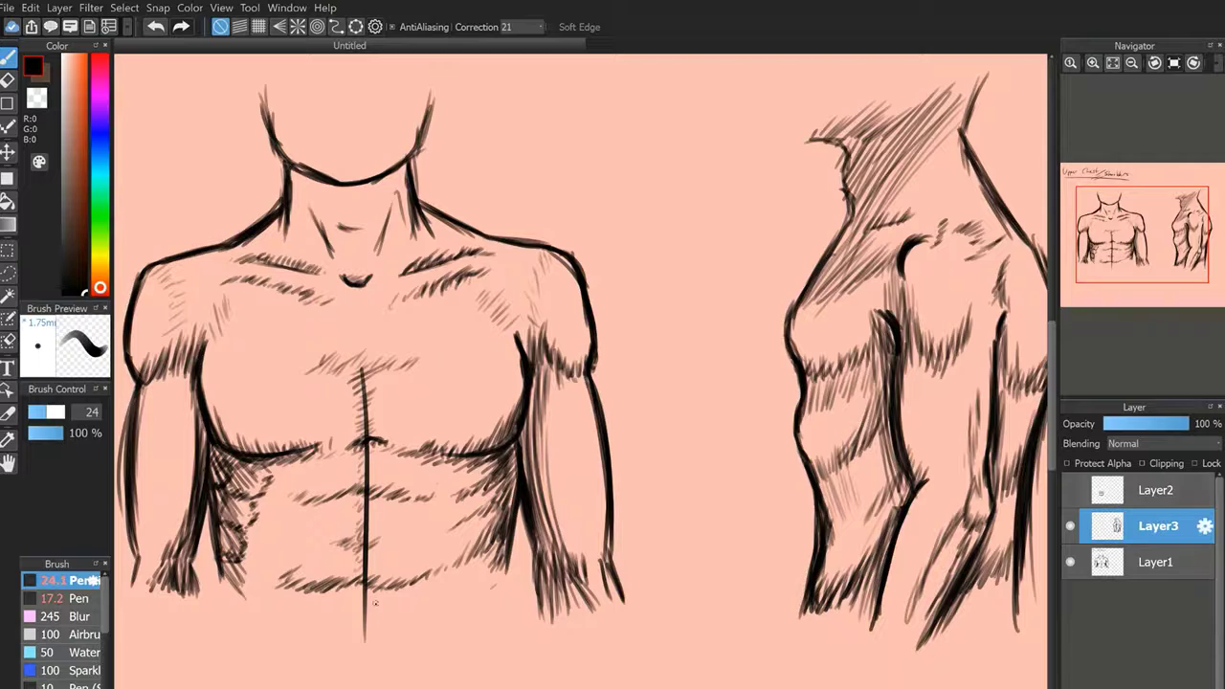
{"action": "left_click_drag", "start_coordinate": [364, 642], "coordinate": [350, 398]}
{"action": "left_click_drag", "start_coordinate": [352, 354], "coordinate": [360, 660]}
{"action": "mouse_move", "coordinate": [360, 660]}
{"action": "left_mouse_down"}
{"action": "mouse_move", "coordinate": [358, 340]}
{"action": "mouse_move", "coordinate": [365, 643]}
{"action": "left_mouse_up"}
{"action": "key", "text": "ctrl+z"}
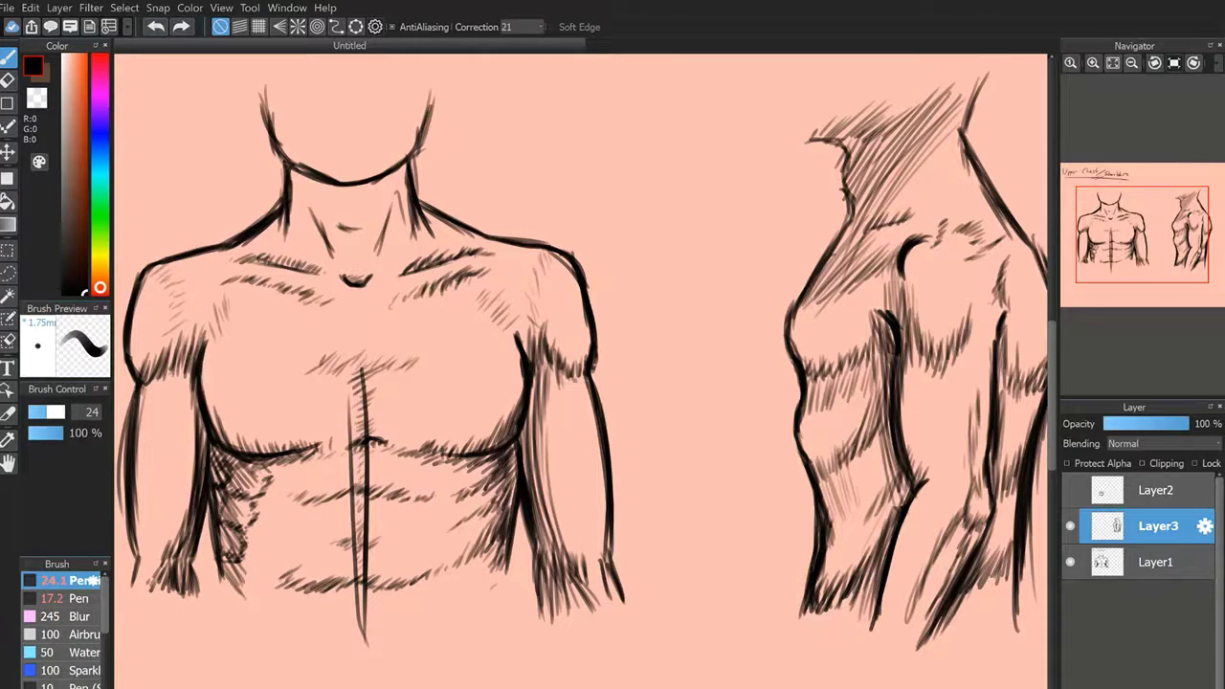
{"action": "key", "text": "ctrl+z"}
Try to darken the shadow between the front-view chest and the inner upper arm beside the armpit.
{"action": "left_click_drag", "start_coordinate": [1141, 258], "coordinate": [1116, 252]}
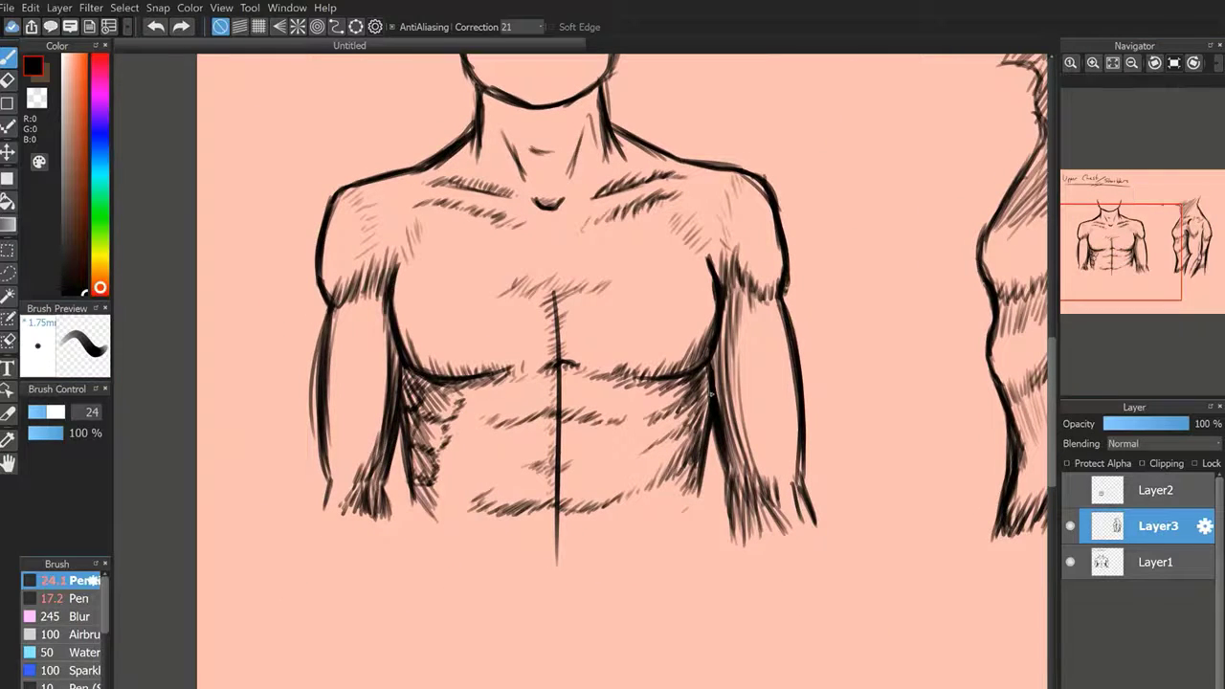
{"action": "mouse_move", "coordinate": [708, 430]}
{"action": "left_mouse_down"}
{"action": "mouse_move", "coordinate": [736, 291]}
{"action": "mouse_move", "coordinate": [726, 285]}
{"action": "left_mouse_up"}
{"action": "mouse_move", "coordinate": [716, 393]}
{"action": "left_mouse_down"}
{"action": "mouse_move", "coordinate": [729, 283]}
{"action": "mouse_move", "coordinate": [729, 297]}
{"action": "left_mouse_up"}
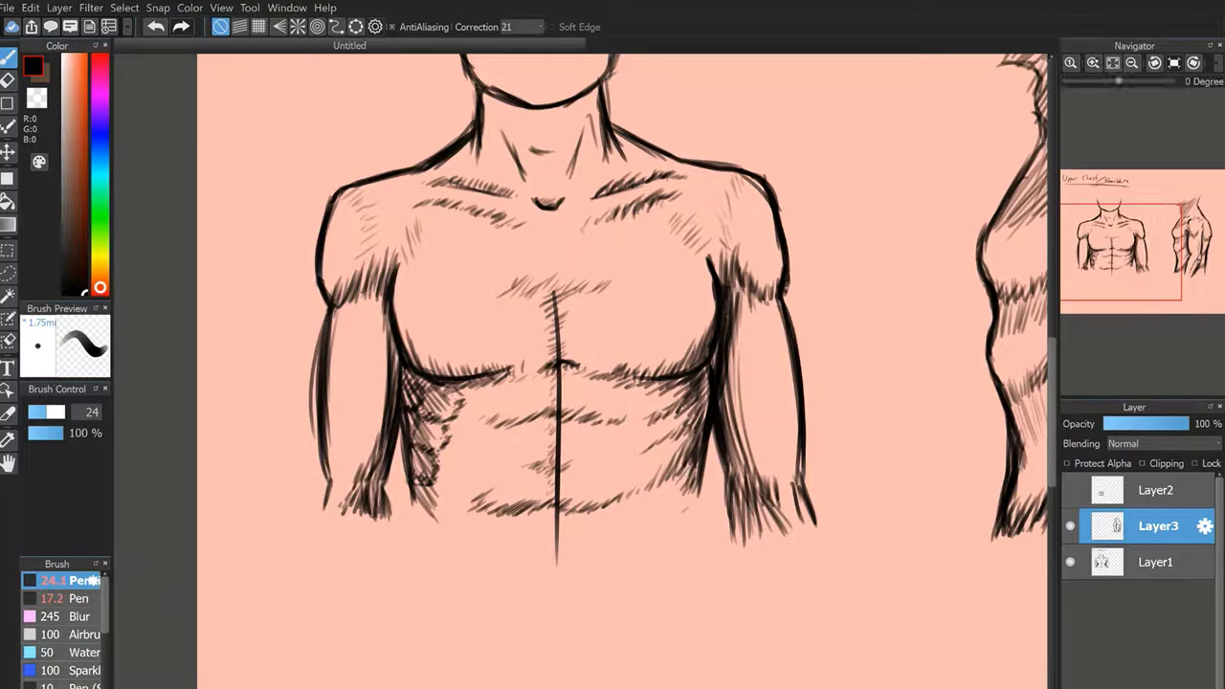
{"action": "left_click", "coordinate": [1093, 63]}
{"action": "mouse_move", "coordinate": [858, 174]}
{"action": "left_mouse_down"}
{"action": "mouse_move", "coordinate": [859, 357]}
{"action": "mouse_move", "coordinate": [879, 164]}
{"action": "left_mouse_up"}
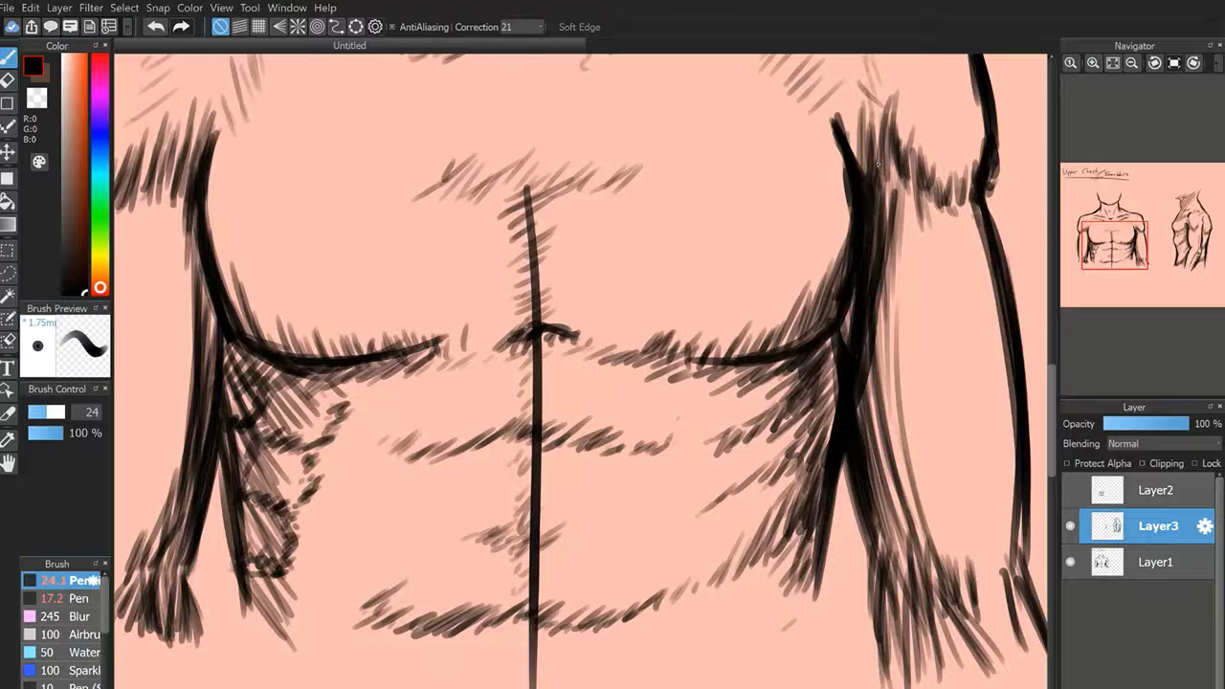
{"action": "mouse_move", "coordinate": [863, 262]}
{"action": "left_mouse_down"}
{"action": "mouse_move", "coordinate": [871, 340]}
{"action": "mouse_move", "coordinate": [771, 359]}
{"action": "mouse_move", "coordinate": [836, 318]}
{"action": "left_mouse_up"}
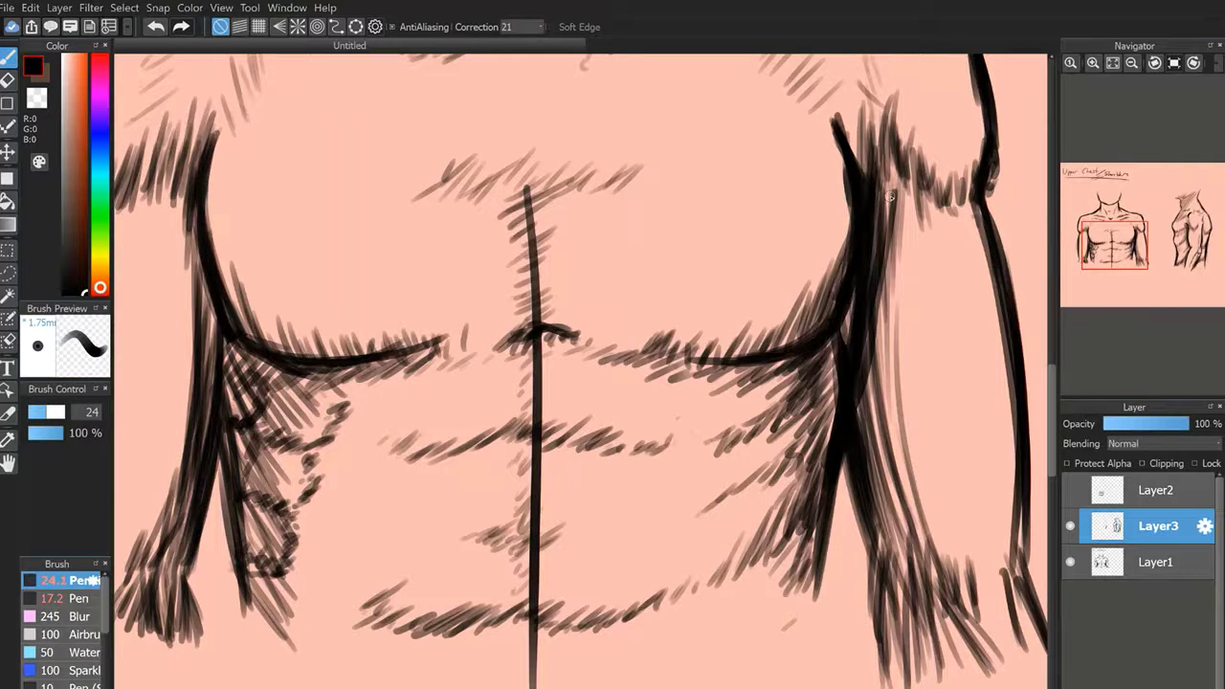
Undo the dark shading strokes between the front-view chest and upper arm.
{"action": "left_click", "coordinate": [156, 27]}
{"action": "left_click", "coordinate": [156, 27]}
{"action": "left_click", "coordinate": [156, 27]}
{"action": "left_click", "coordinate": [156, 27]}
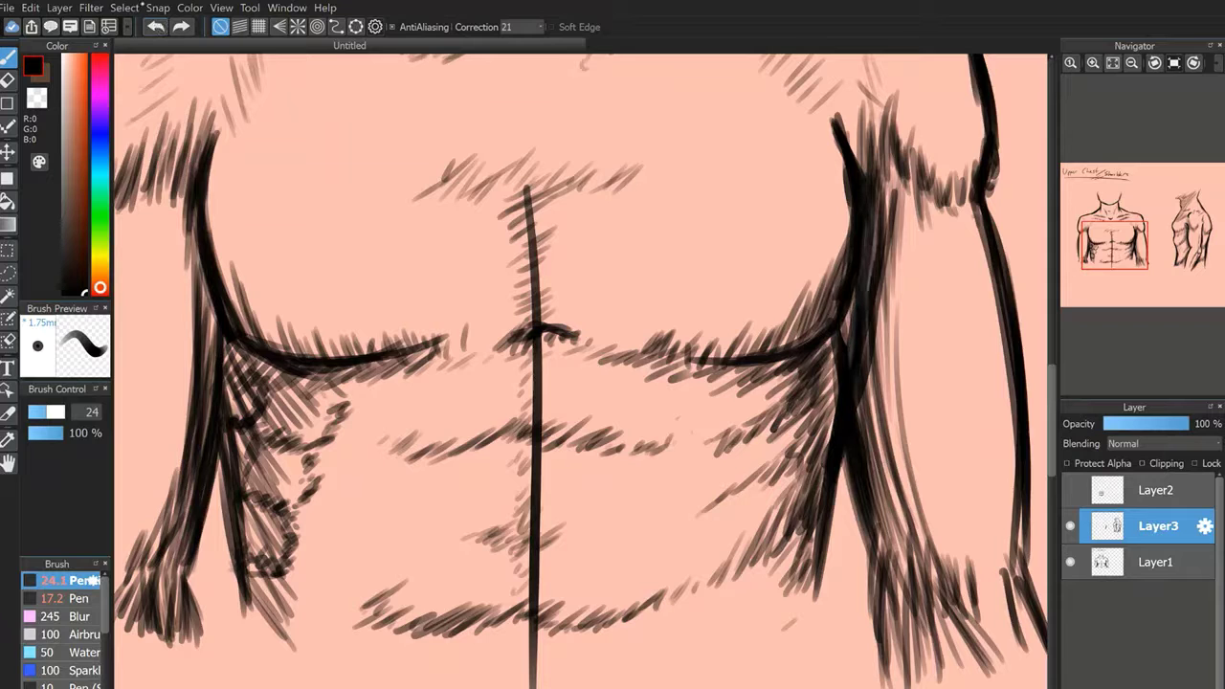
{"action": "left_click", "coordinate": [153, 25]}
{"action": "left_click", "coordinate": [153, 26]}
{"action": "left_click", "coordinate": [153, 26]}
{"action": "left_click", "coordinate": [153, 26]}
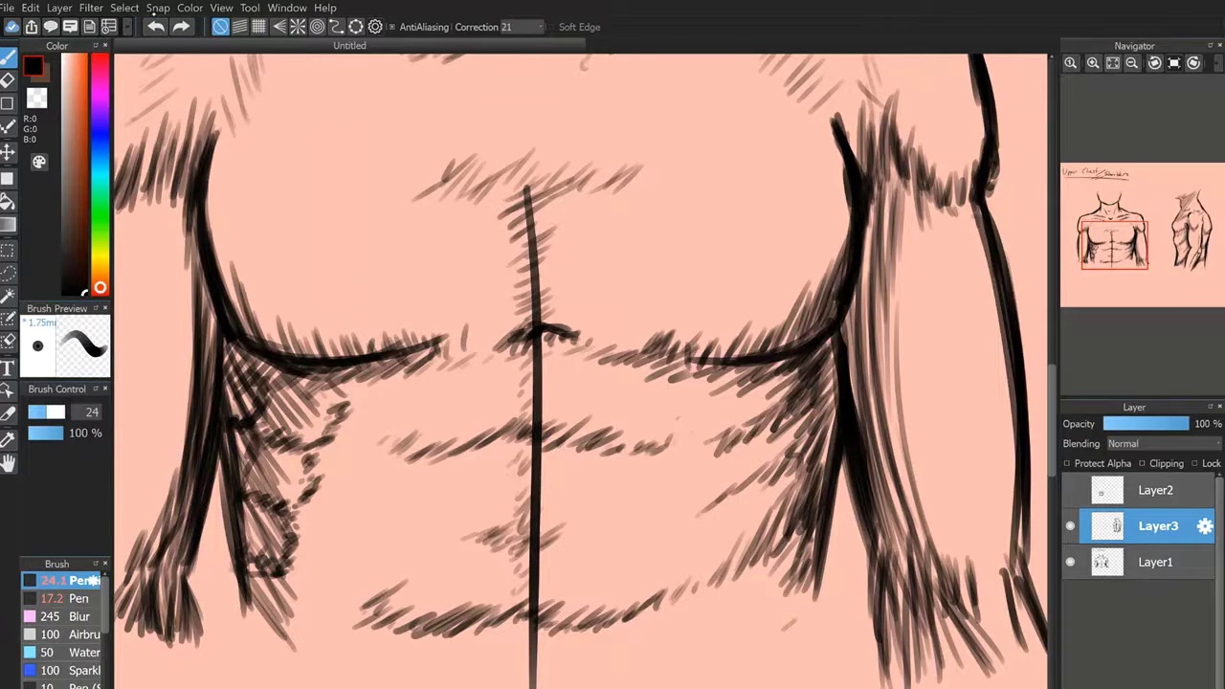
Try to darken the short horizontal crease across the centre line of the front-view lower abdomen.
{"action": "left_click", "coordinate": [1131, 63]}
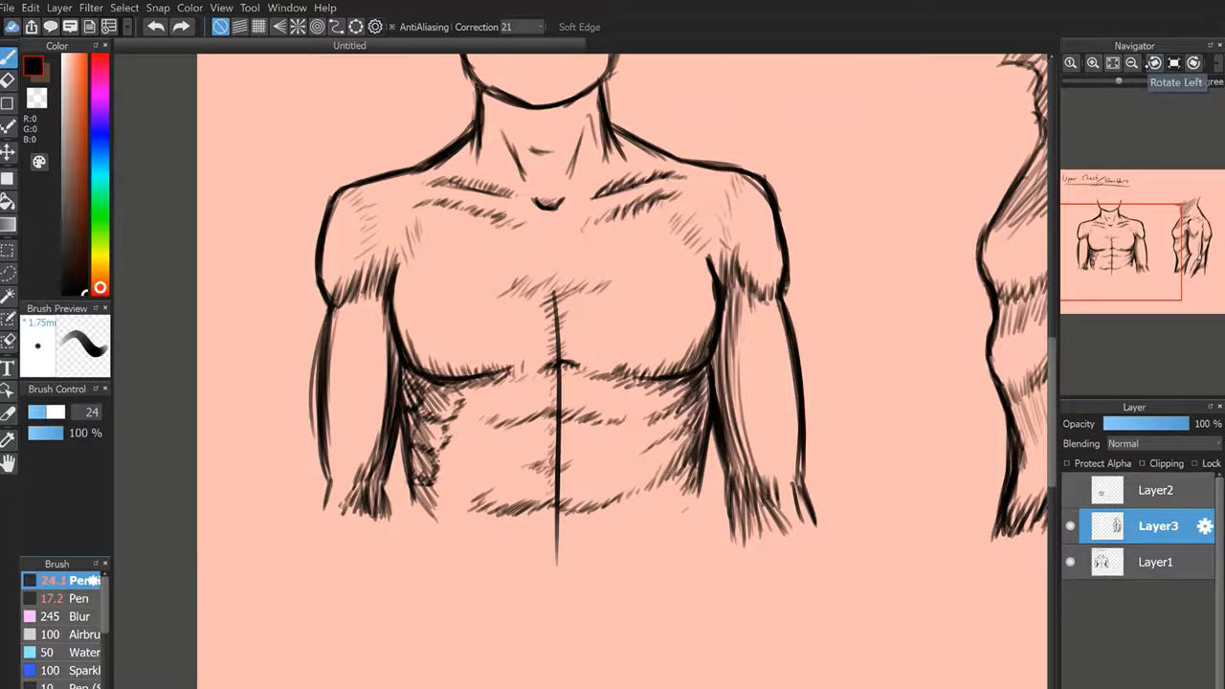
{"action": "left_click", "coordinate": [1092, 62]}
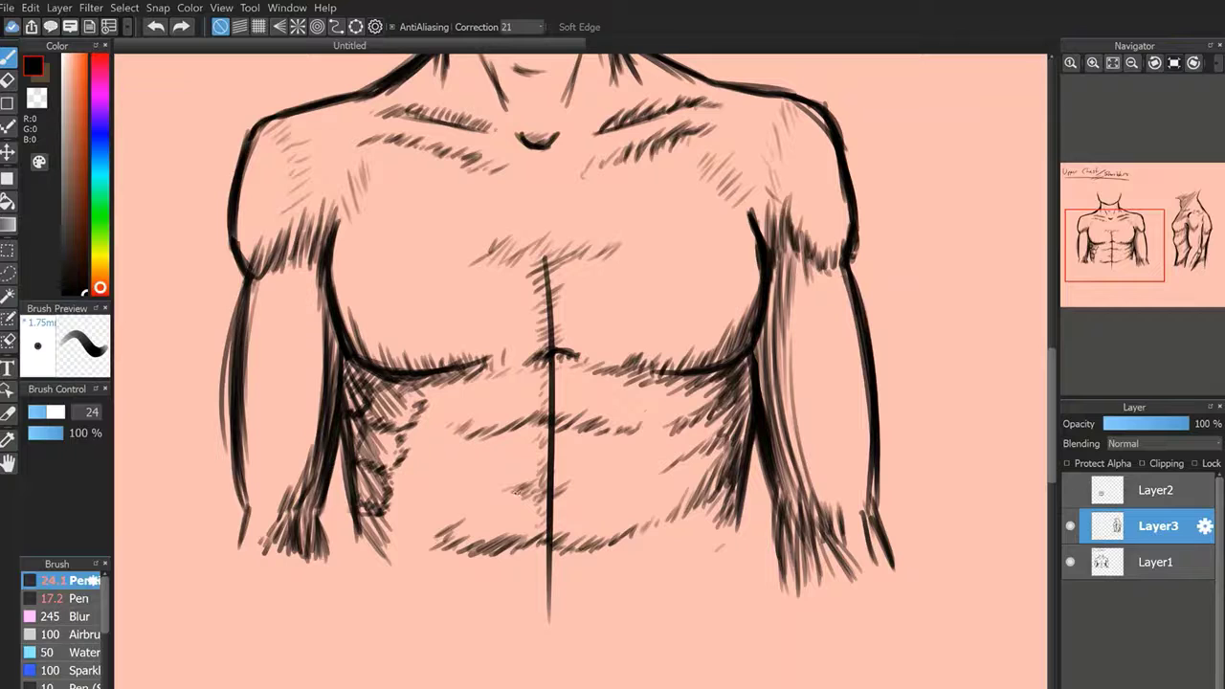
{"action": "mouse_move", "coordinate": [516, 492]}
{"action": "left_mouse_down"}
{"action": "mouse_move", "coordinate": [580, 491]}
{"action": "mouse_move", "coordinate": [563, 493]}
{"action": "left_mouse_up"}
{"action": "left_click_drag", "start_coordinate": [520, 492], "coordinate": [580, 485]}
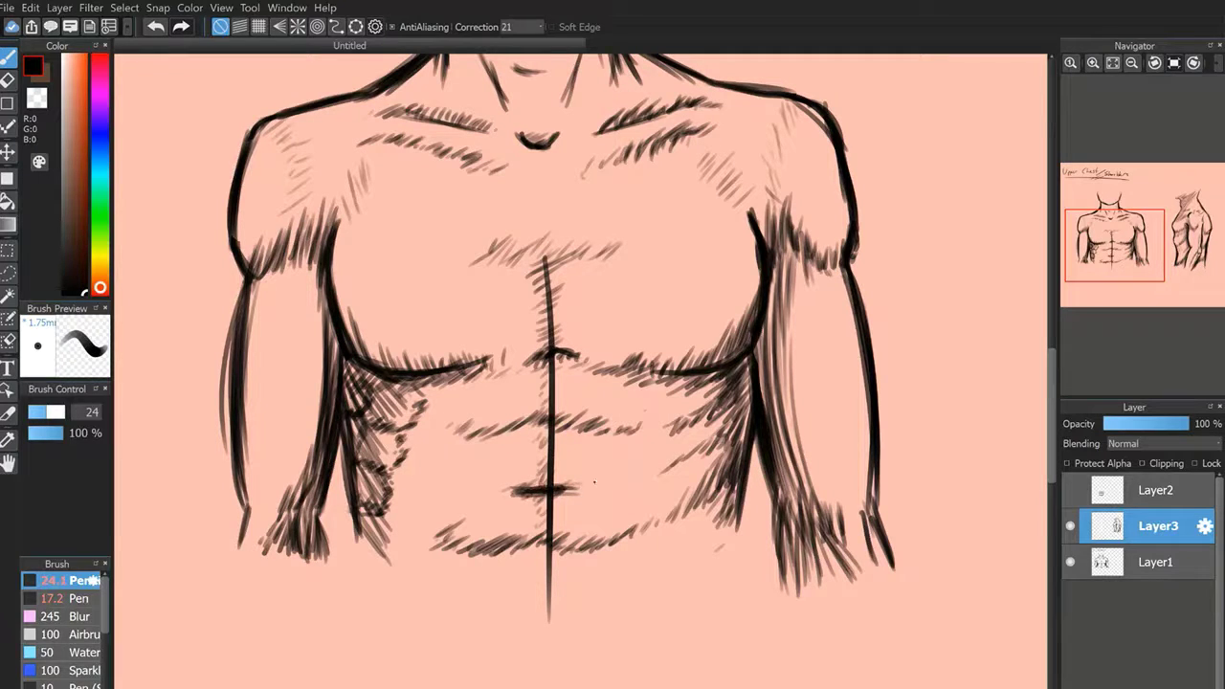
Undo the dark strokes on the front-view abdominal crease.
{"action": "left_click", "coordinate": [155, 27]}
{"action": "left_click", "coordinate": [155, 27]}
{"action": "left_click", "coordinate": [155, 26]}
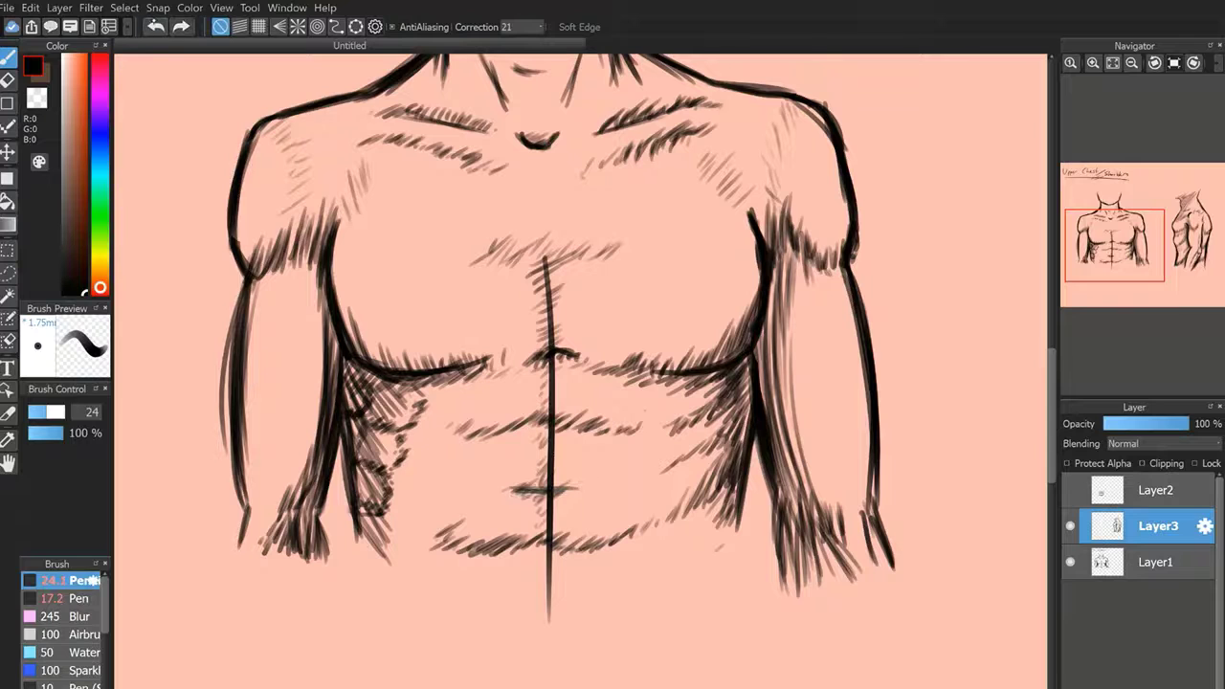
{"action": "left_click", "coordinate": [155, 27]}
{"action": "left_click", "coordinate": [155, 26]}
{"action": "left_click", "coordinate": [1131, 62]}
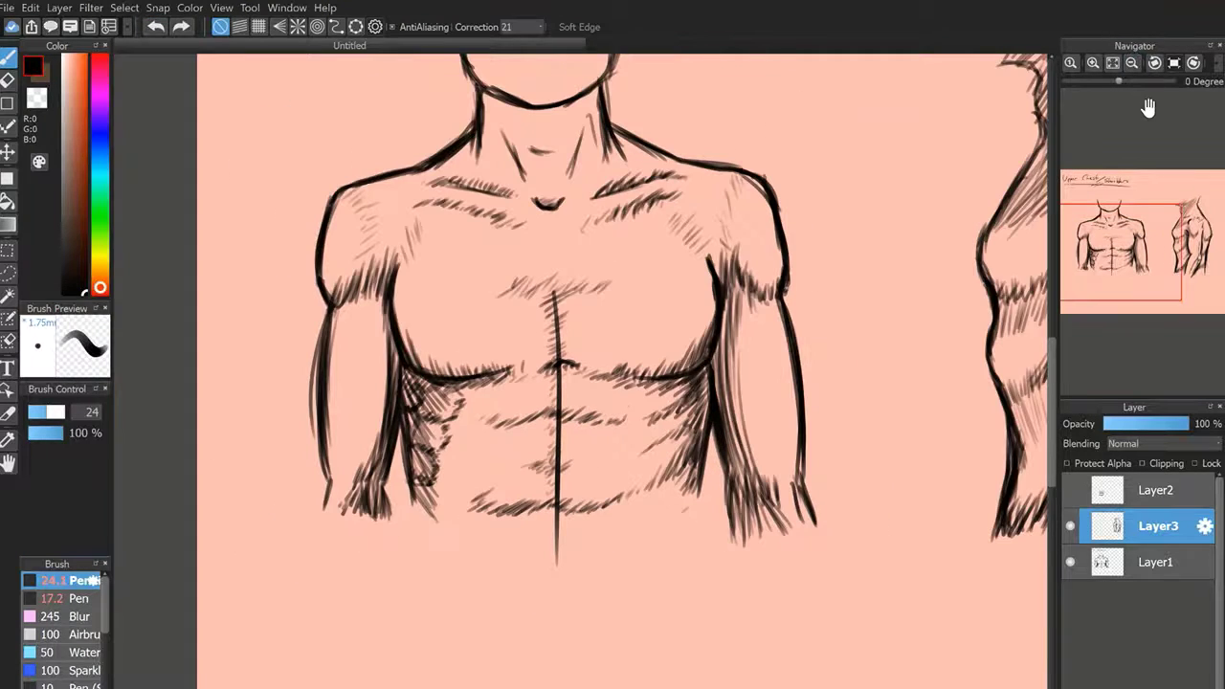
Hatch a row of short shadow strokes beneath the jawline across the top of the front-view neck.
{"action": "left_click_drag", "start_coordinate": [1131, 246], "coordinate": [1121, 232]}
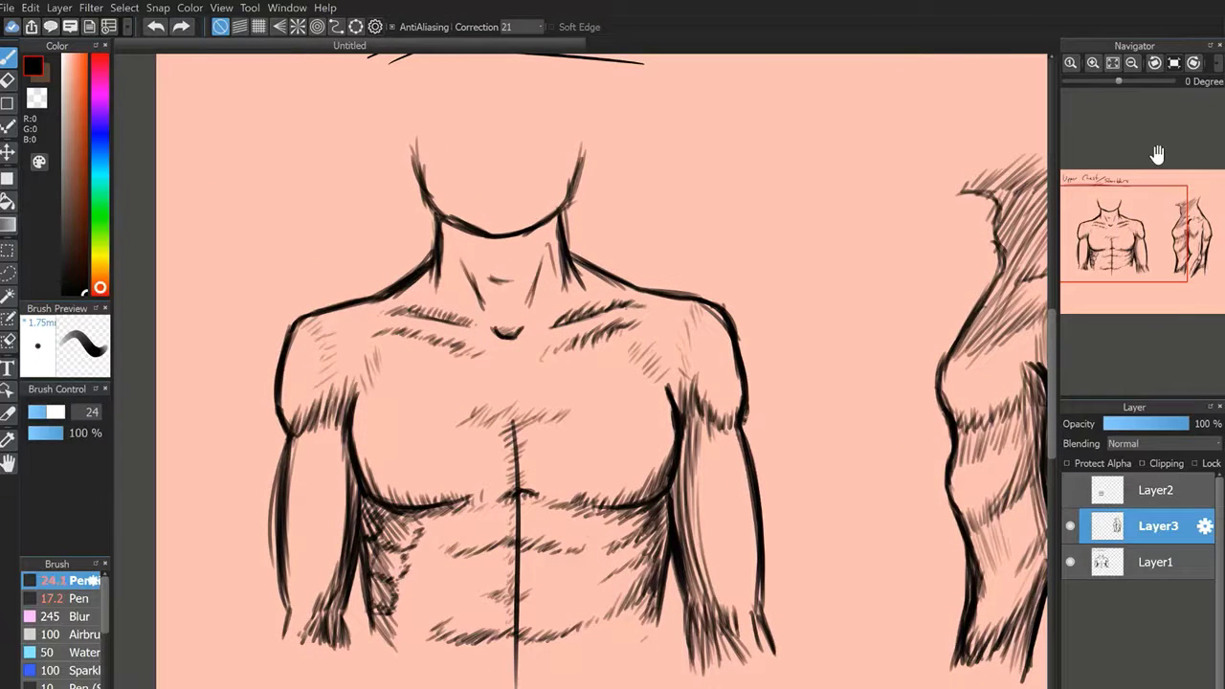
{"action": "left_click", "coordinate": [1093, 63]}
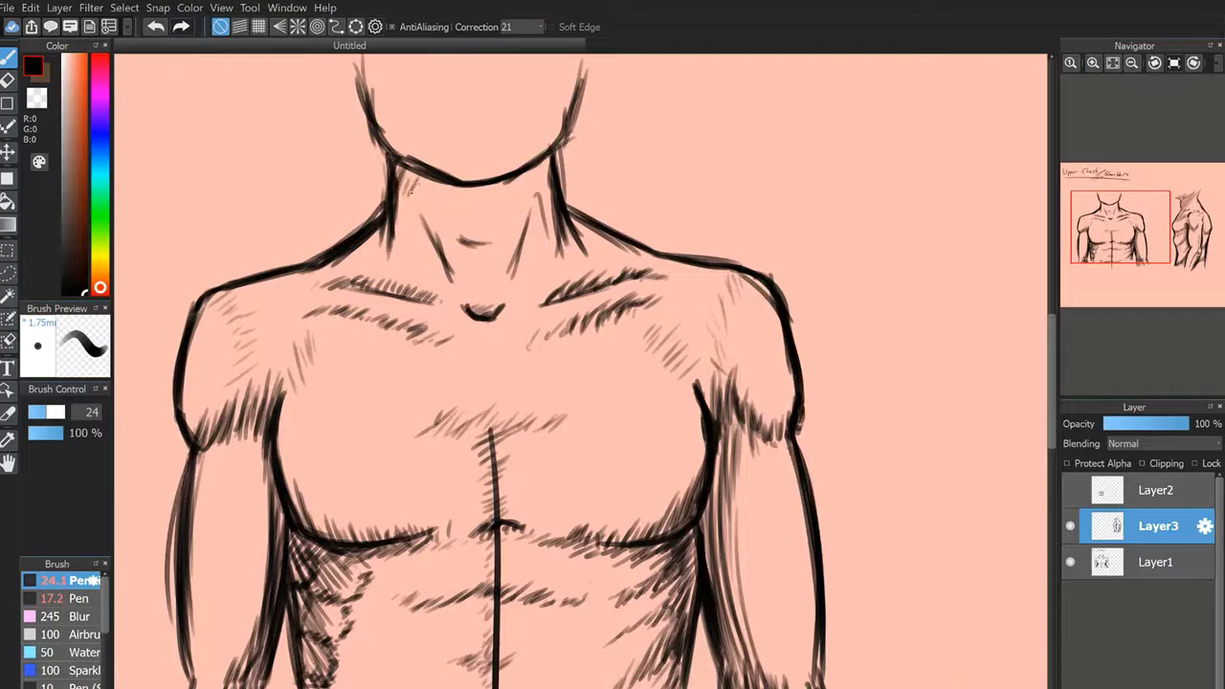
{"action": "left_click_drag", "start_coordinate": [421, 174], "coordinate": [411, 196]}
{"action": "left_click_drag", "start_coordinate": [431, 178], "coordinate": [427, 200]}
{"action": "left_click_drag", "start_coordinate": [447, 180], "coordinate": [439, 201]}
{"action": "left_click_drag", "start_coordinate": [462, 185], "coordinate": [458, 201]}
{"action": "left_click_drag", "start_coordinate": [479, 187], "coordinate": [477, 202]}
{"action": "left_click_drag", "start_coordinate": [503, 183], "coordinate": [494, 202]}
{"action": "left_click_drag", "start_coordinate": [523, 178], "coordinate": [512, 196]}
{"action": "left_click_drag", "start_coordinate": [533, 172], "coordinate": [523, 191]}
{"action": "left_click_drag", "start_coordinate": [547, 165], "coordinate": [533, 185]}
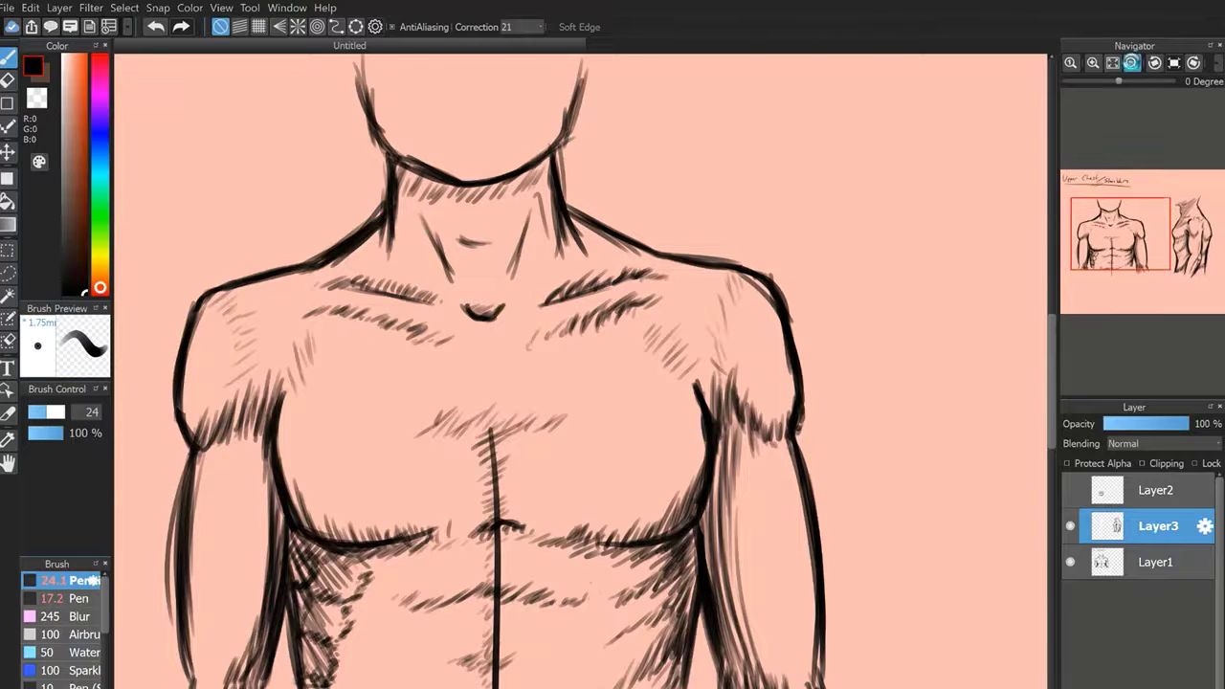
Annotate the side view with arrows along the upper chest and upper back slopes, and circle the upper back slope.
{"action": "left_click", "coordinate": [1131, 63]}
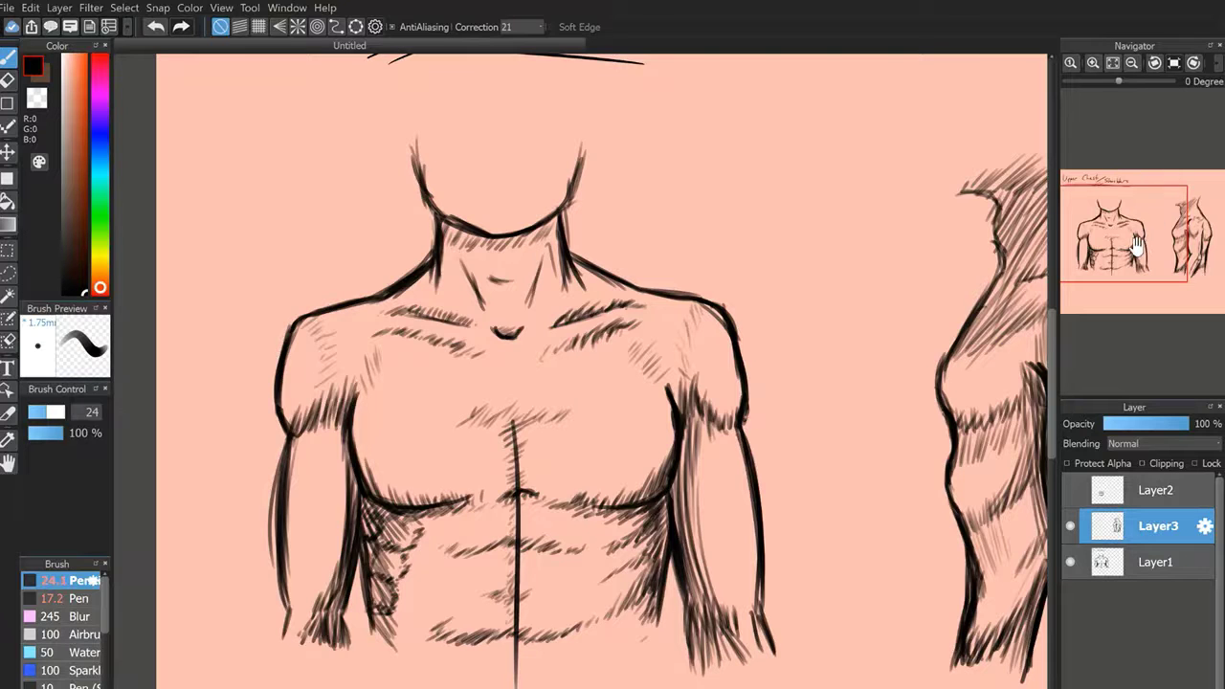
{"action": "left_click_drag", "start_coordinate": [1137, 247], "coordinate": [1186, 239]}
{"action": "left_click", "coordinate": [1093, 63]}
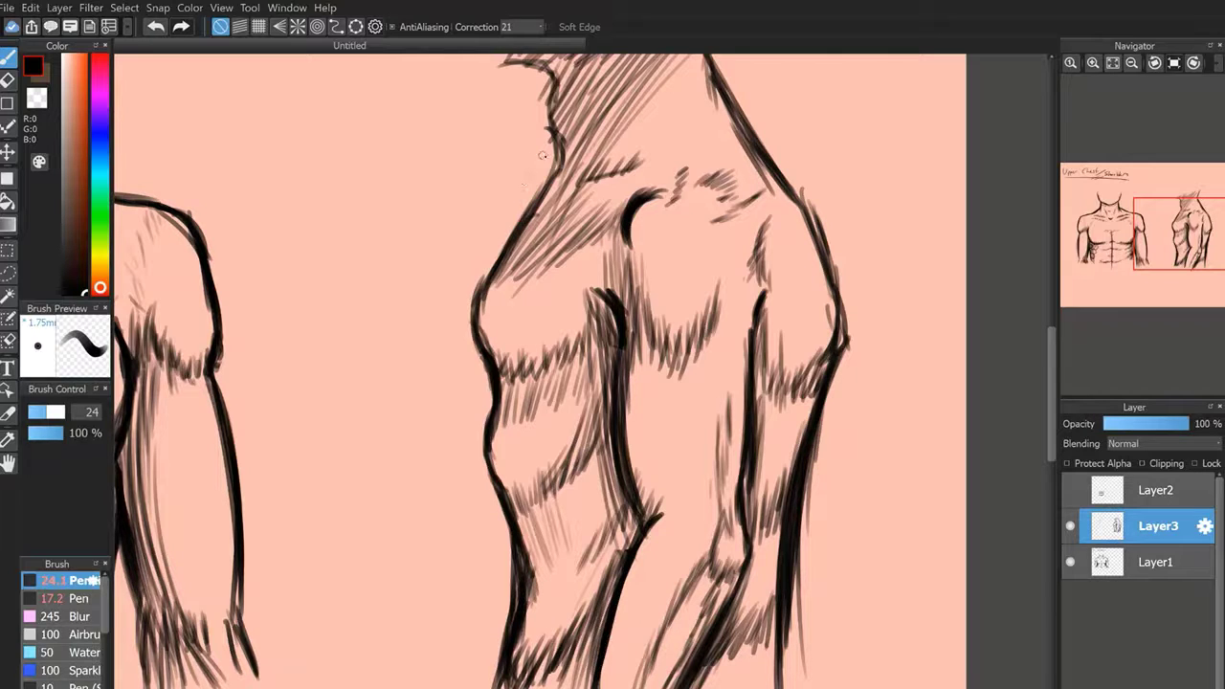
{"action": "mouse_move", "coordinate": [547, 151]}
{"action": "left_mouse_down"}
{"action": "mouse_move", "coordinate": [441, 306]}
{"action": "mouse_move", "coordinate": [441, 287]}
{"action": "mouse_move", "coordinate": [473, 302]}
{"action": "left_mouse_up"}
{"action": "left_click_drag", "start_coordinate": [738, 74], "coordinate": [830, 187]}
{"action": "mouse_move", "coordinate": [829, 169]}
{"action": "left_mouse_down"}
{"action": "mouse_move", "coordinate": [838, 195]}
{"action": "mouse_move", "coordinate": [813, 187]}
{"action": "left_mouse_up"}
{"action": "left_click_drag", "start_coordinate": [1184, 243], "coordinate": [1199, 226]}
{"action": "mouse_move", "coordinate": [606, 167]}
{"action": "left_mouse_down"}
{"action": "mouse_move", "coordinate": [588, 223]}
{"action": "mouse_move", "coordinate": [598, 176]}
{"action": "left_mouse_up"}
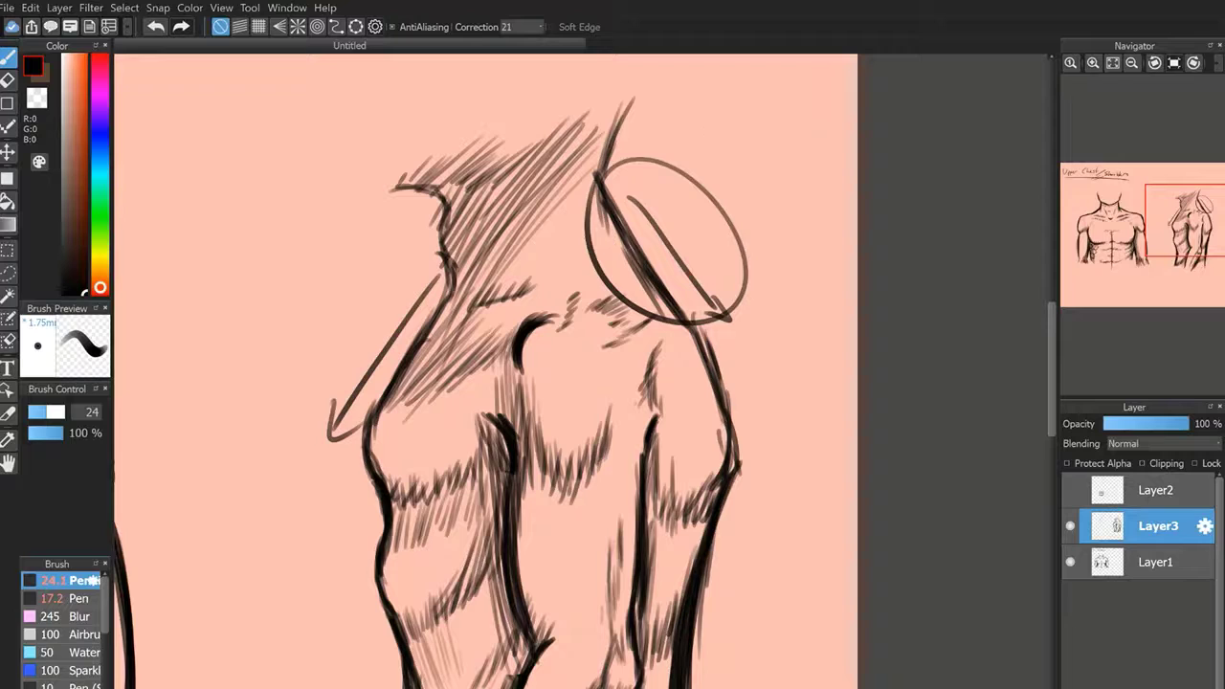
Undo the arrows and circle around the side-view chest and upper back.
{"action": "left_click", "coordinate": [158, 26]}
{"action": "left_click", "coordinate": [158, 26]}
{"action": "left_click", "coordinate": [156, 26]}
{"action": "left_click", "coordinate": [156, 26]}
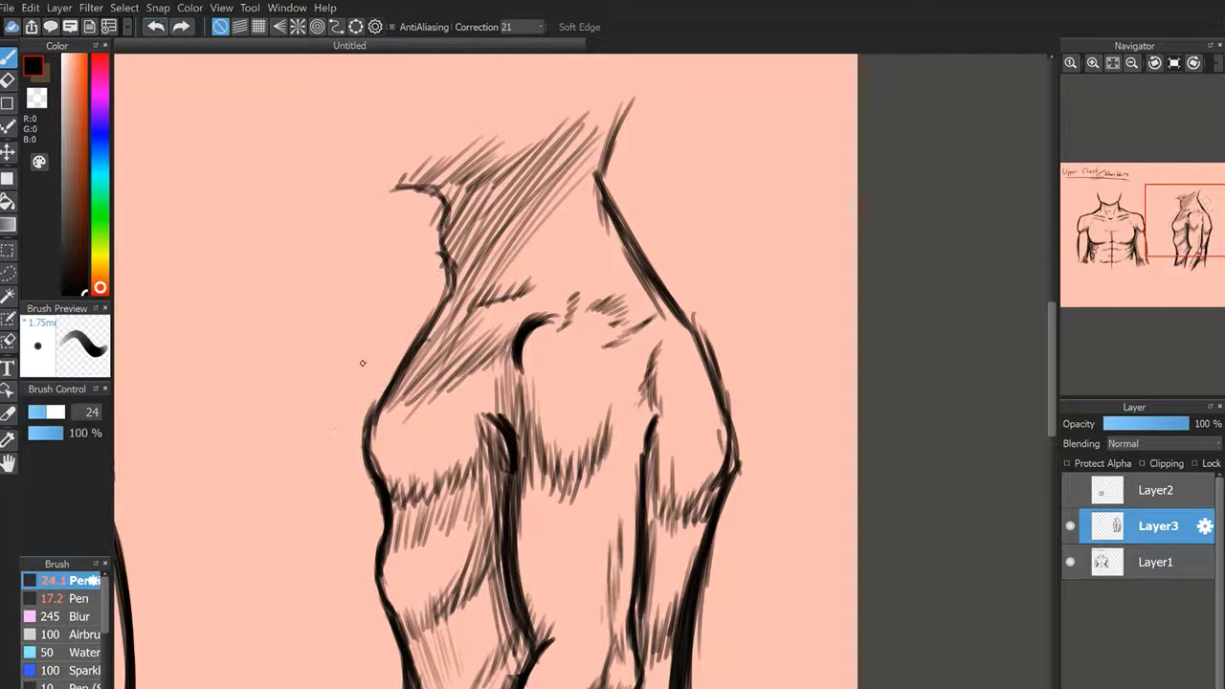
Mark the side-view chest and abdomen profile with an offset wavy contour and a straight vertical guide line.
{"action": "mouse_move", "coordinate": [388, 342]}
{"action": "left_mouse_down"}
{"action": "mouse_move", "coordinate": [352, 467]}
{"action": "mouse_move", "coordinate": [368, 503]}
{"action": "mouse_move", "coordinate": [367, 599]}
{"action": "left_mouse_up"}
{"action": "left_click_drag", "start_coordinate": [1174, 245], "coordinate": [1166, 248]}
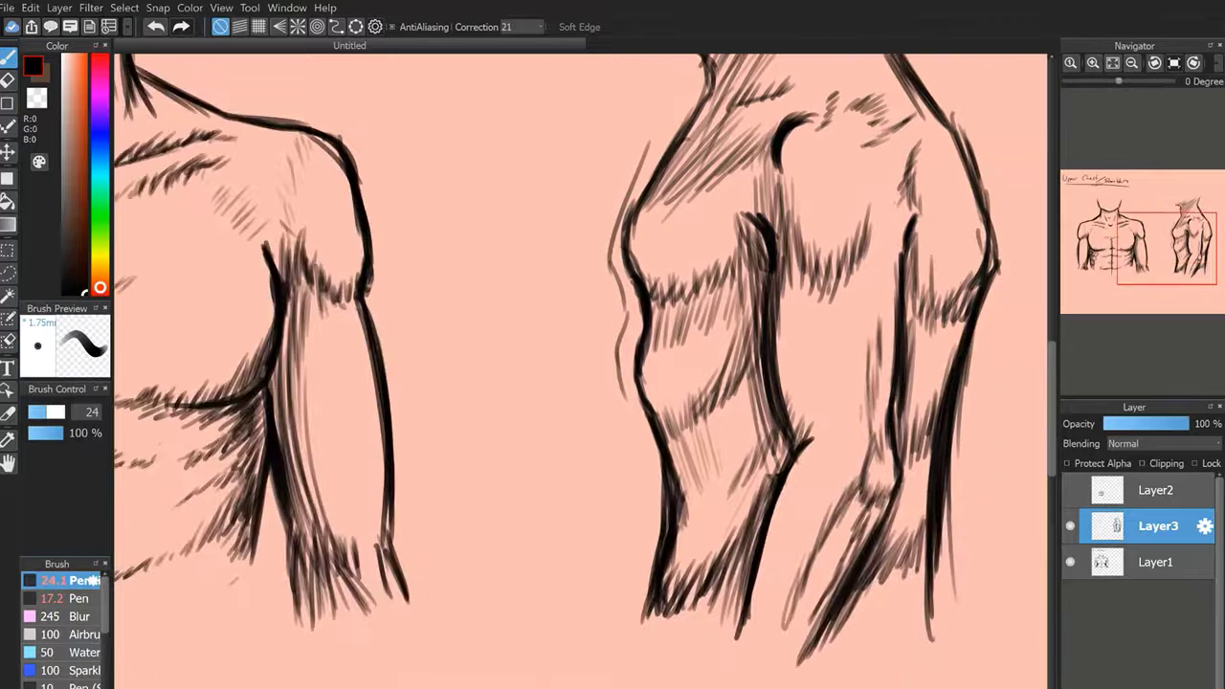
{"action": "left_click_drag", "start_coordinate": [641, 130], "coordinate": [639, 524]}
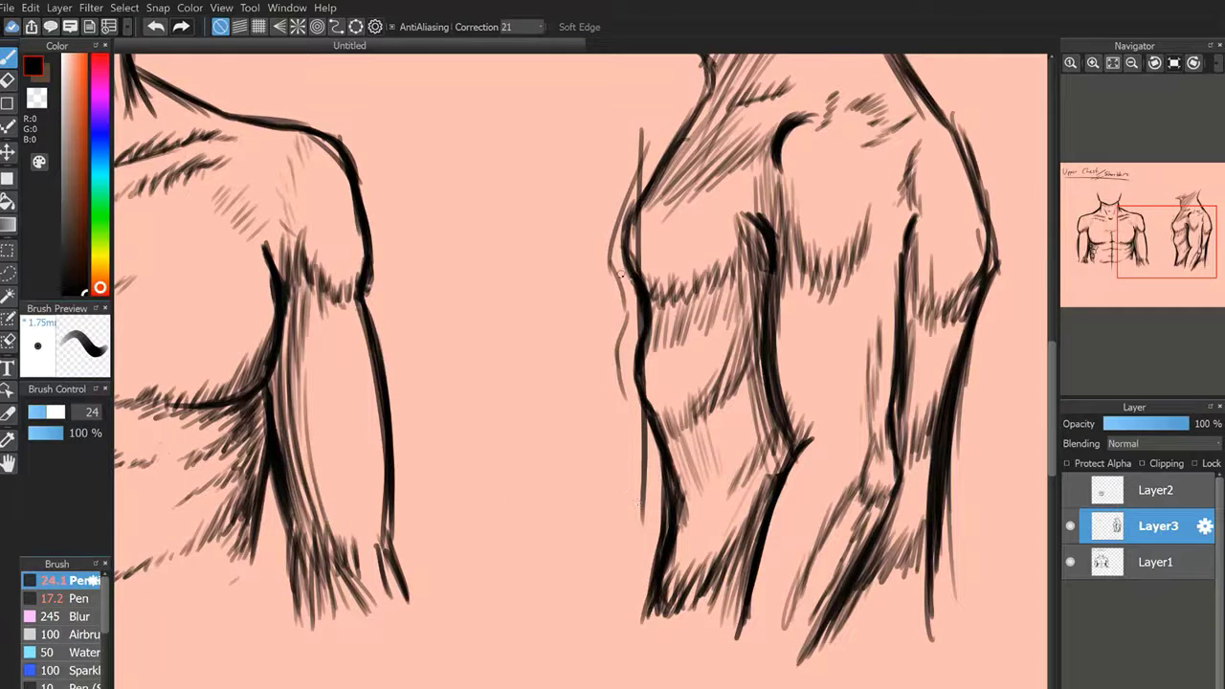
Undo the guide lines along the side-view chest and abdomen profile.
{"action": "left_click", "coordinate": [156, 27]}
{"action": "left_click", "coordinate": [156, 27]}
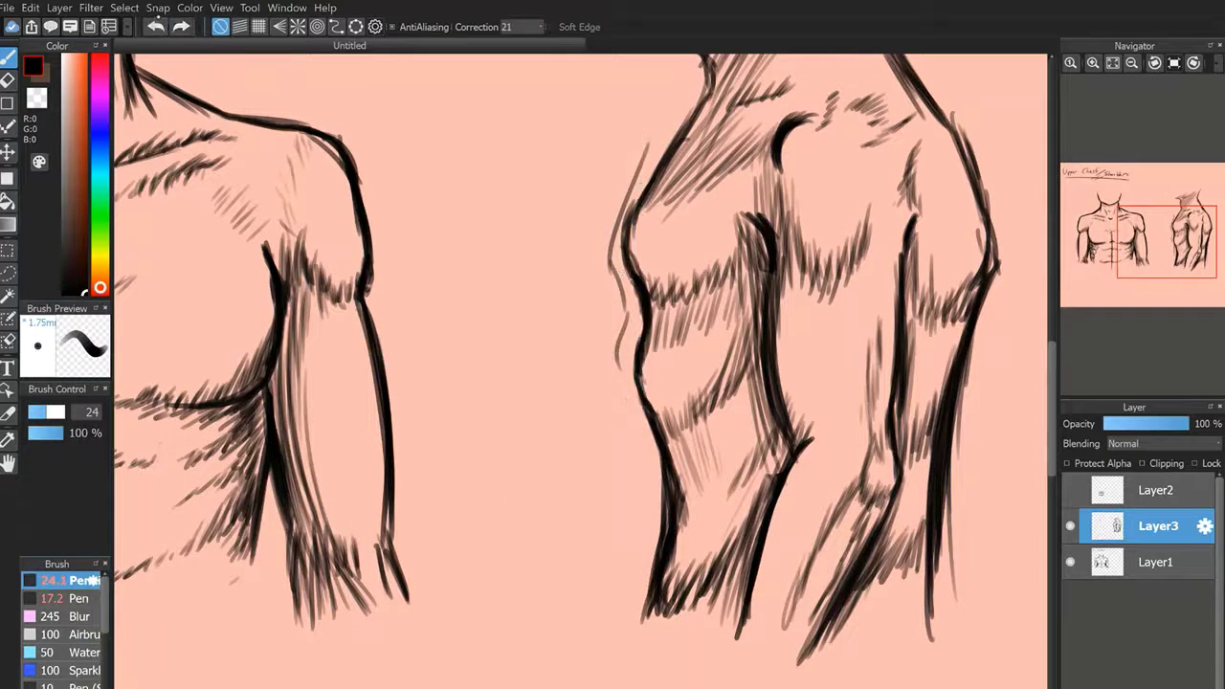
{"action": "left_click", "coordinate": [154, 26]}
{"action": "key", "text": "ctrl+z"}
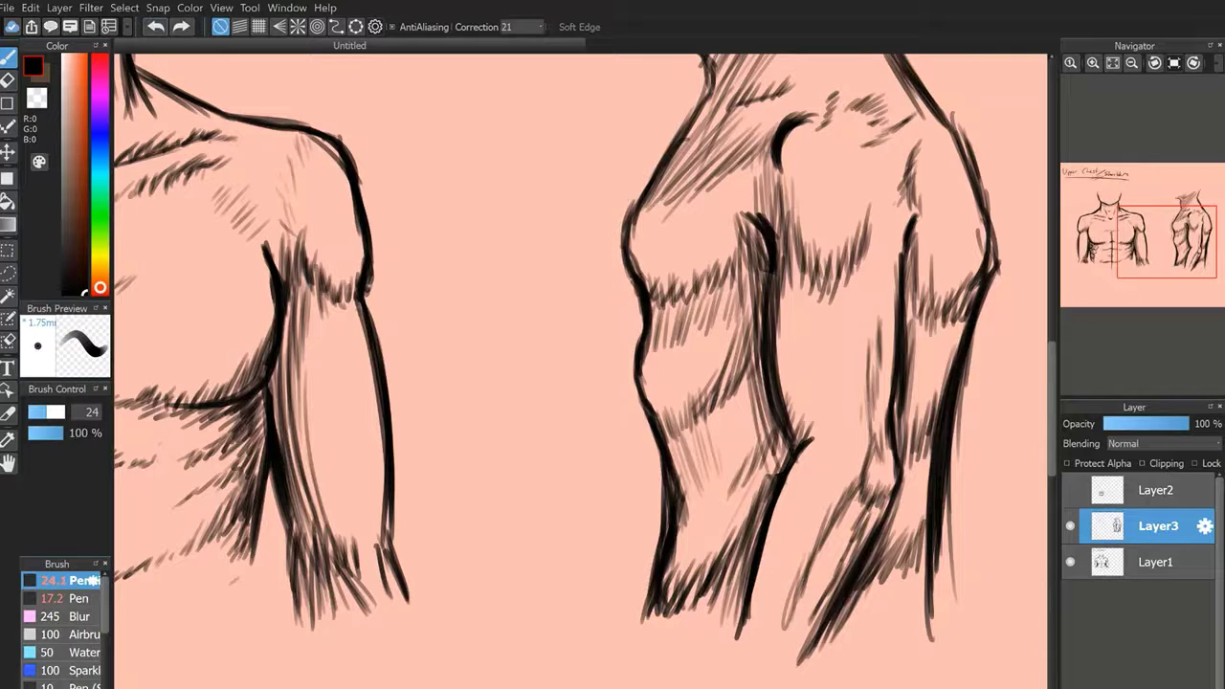
Try curved strokes across the lower edge of the side-view rear shoulder, and undo them.
{"action": "left_click_drag", "start_coordinate": [1000, 245], "coordinate": [934, 302]}
{"action": "mouse_move", "coordinate": [991, 265]}
{"action": "left_mouse_down"}
{"action": "mouse_move", "coordinate": [911, 294]}
{"action": "mouse_move", "coordinate": [933, 307]}
{"action": "left_mouse_up"}
{"action": "left_click", "coordinate": [156, 26]}
{"action": "left_click", "coordinate": [156, 25]}
{"action": "left_click", "coordinate": [156, 26]}
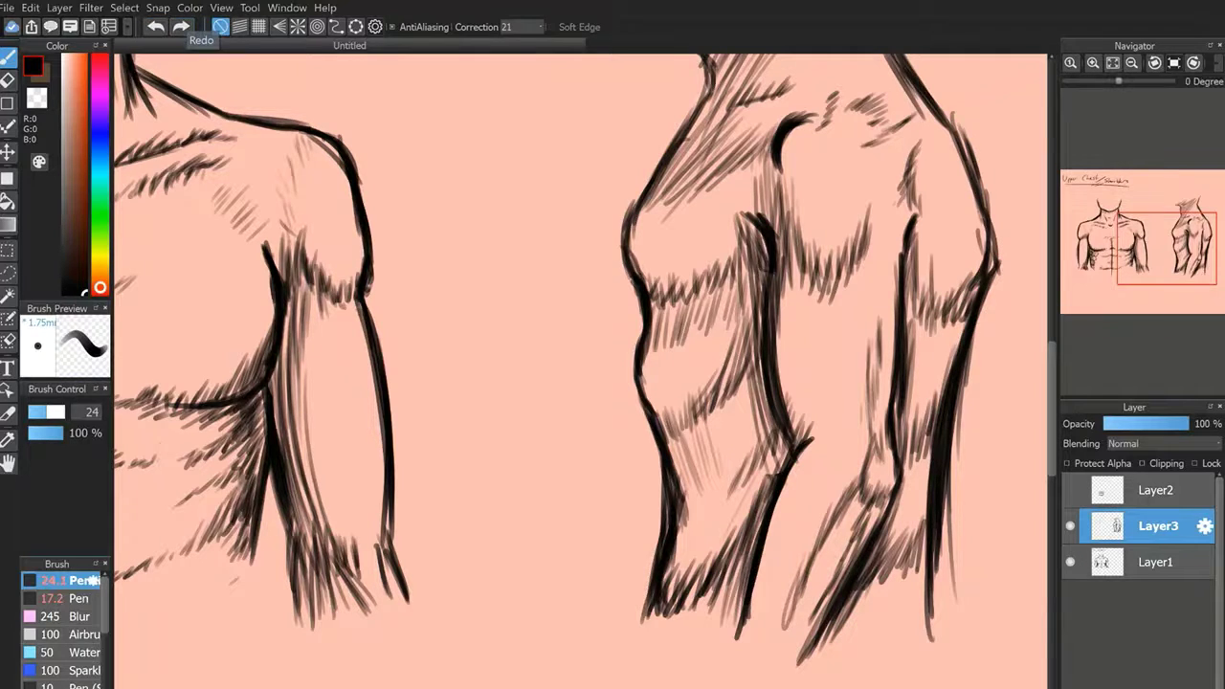
Fit the whole canvas in view to review the front and side torso studies together.
{"action": "left_click_drag", "start_coordinate": [1153, 247], "coordinate": [1119, 247]}
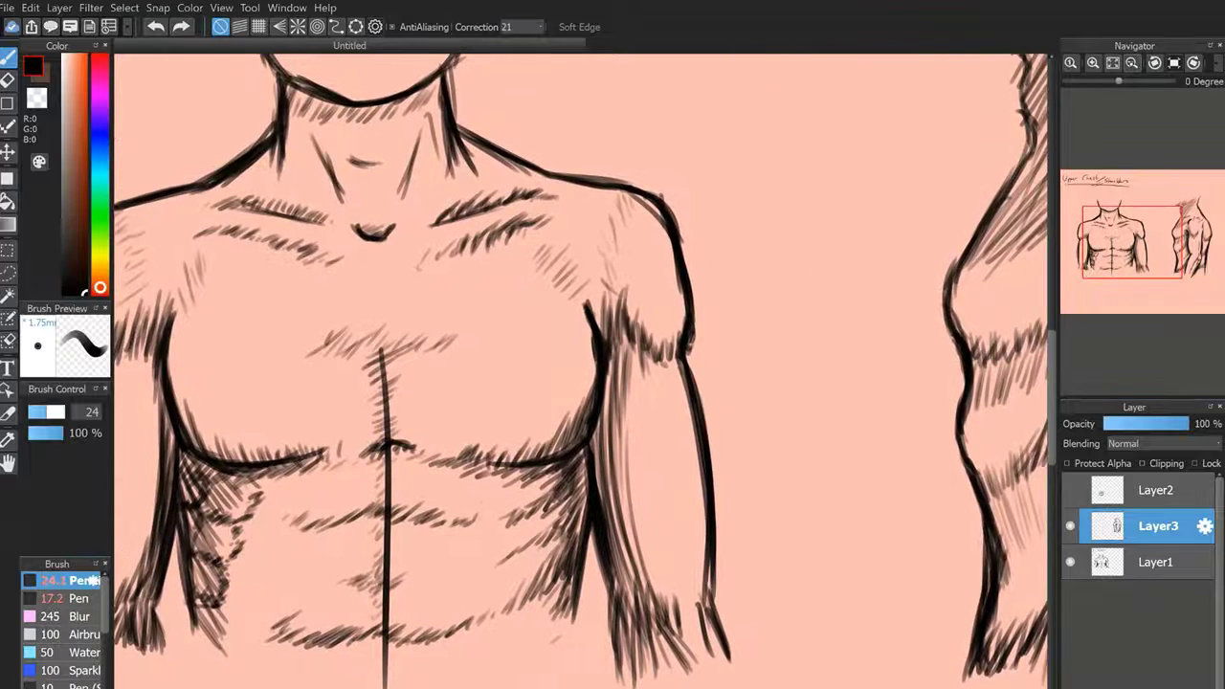
{"action": "left_click", "coordinate": [1133, 63]}
{"action": "left_click", "coordinate": [1113, 63]}
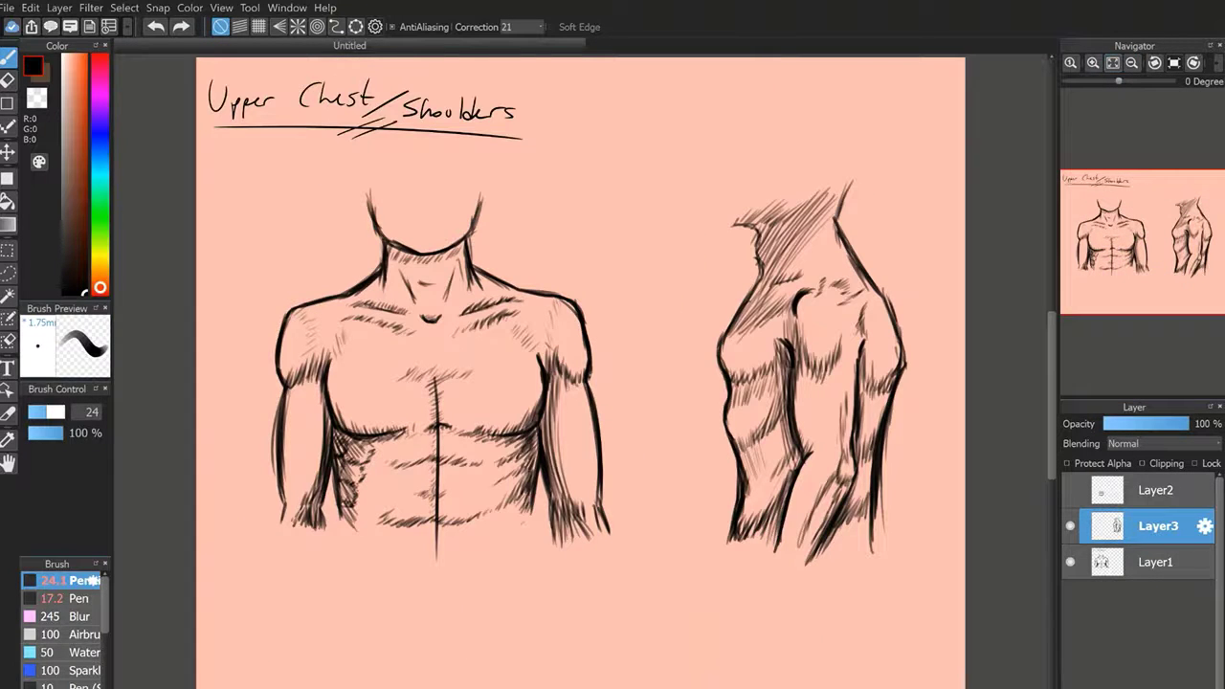